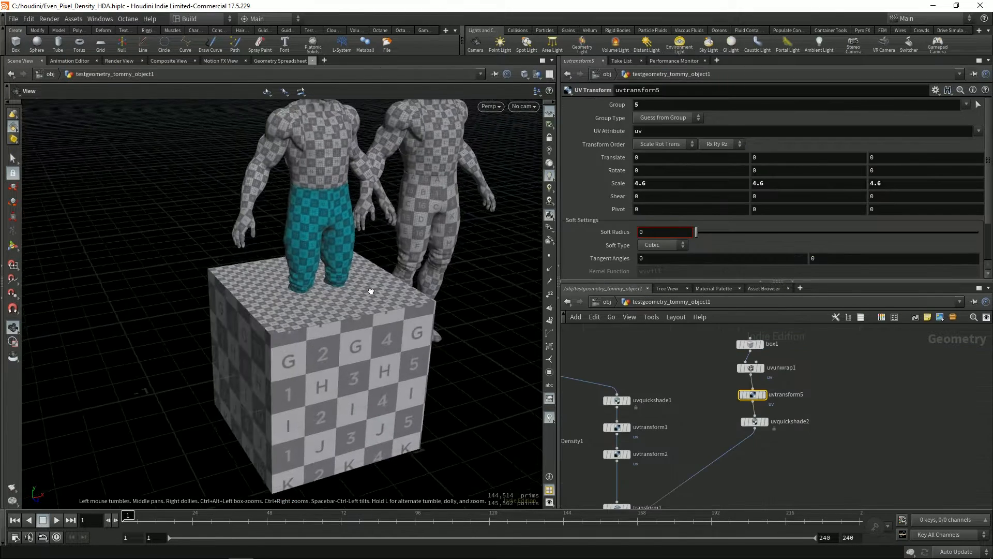
Step: Set the group of the box's UV Transform node to 3
key(Return)
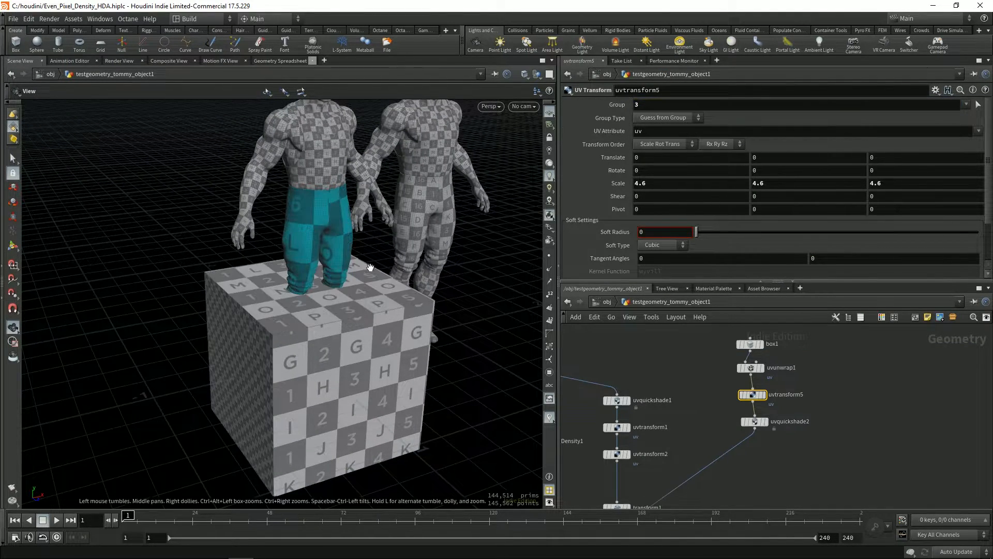
scroll(362, 290, up, 5)
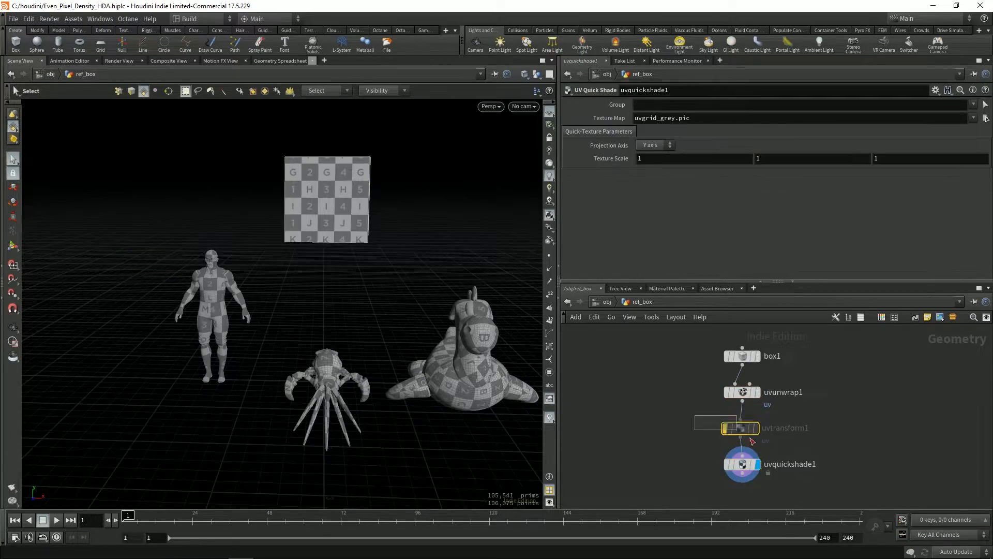
Step: Show the parameters of the bypassed UV Transform node in the reference box network
click(745, 430)
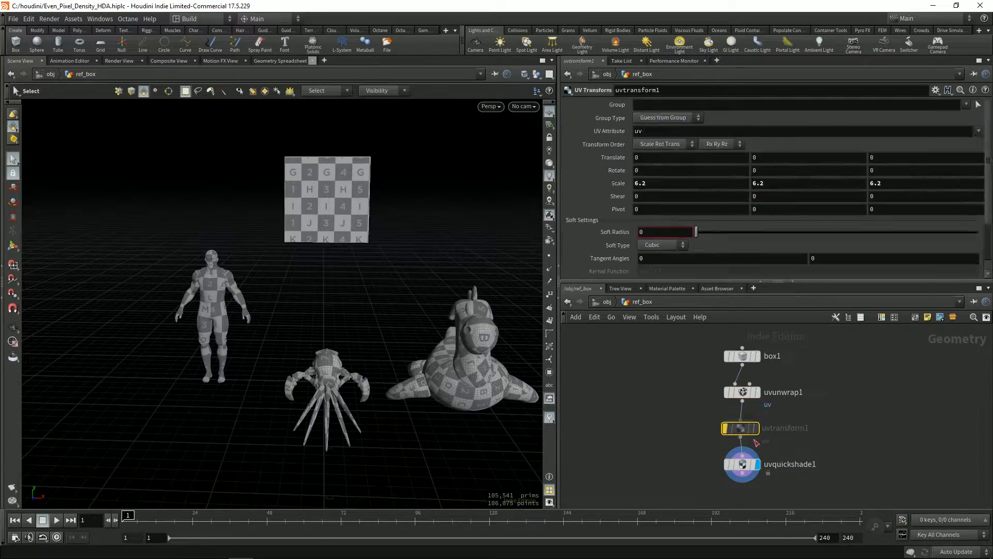
alt+drag(399, 308, 382, 332)
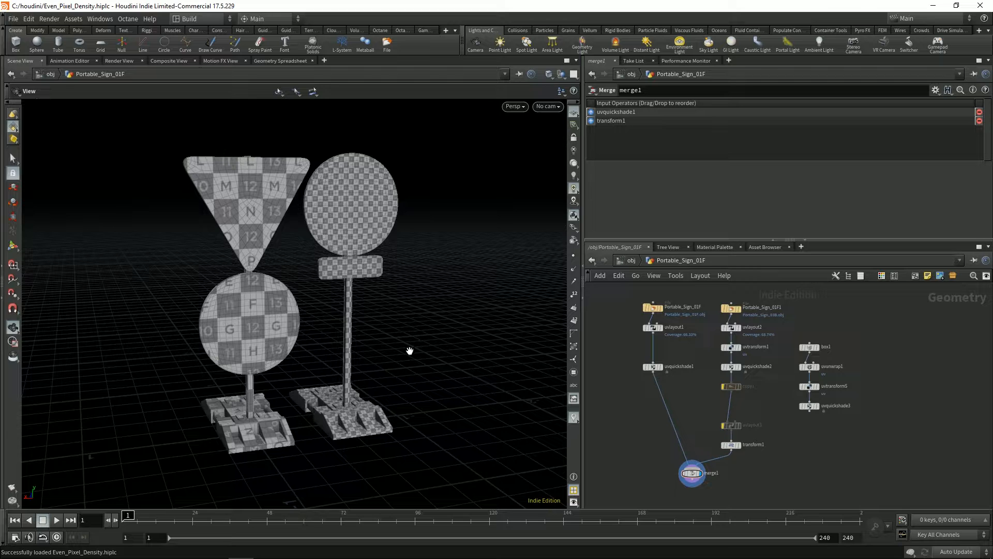
Step: Compare the checker density on the two portable signs from several angles
alt+drag(323, 242, 264, 198)
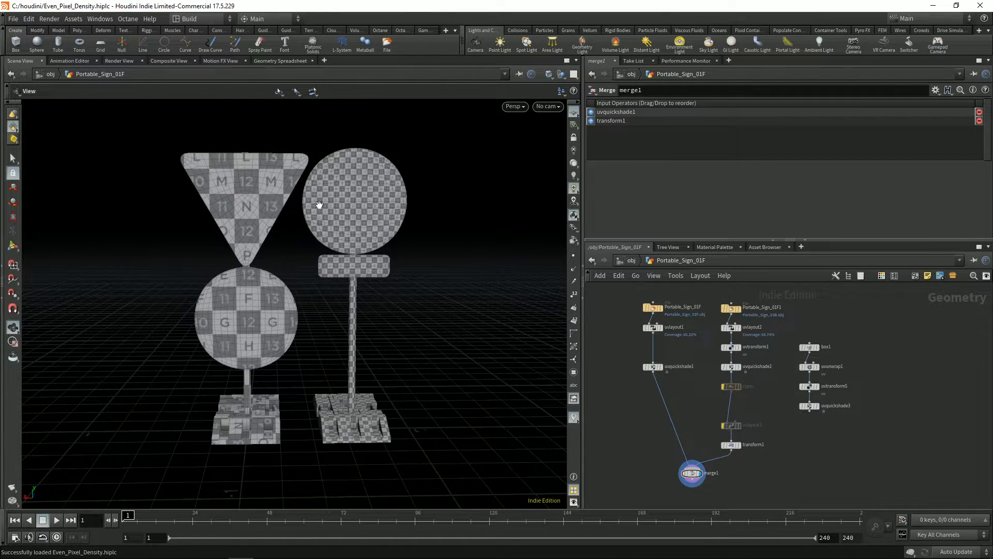
alt+drag(303, 225, 279, 271)
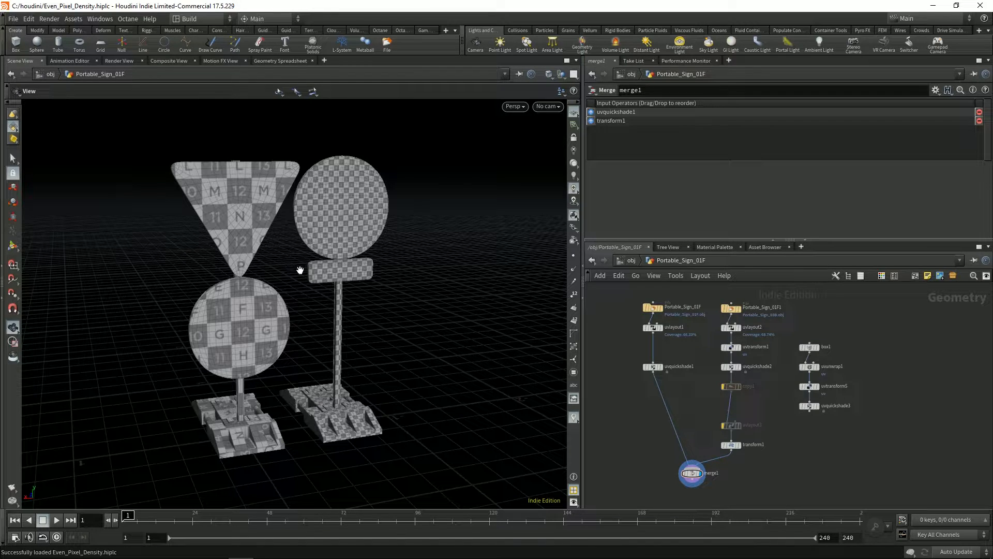
alt+drag(287, 266, 286, 259)
Step: Bypass the UV layout nodes of both signs to compare their original textures, and re-enable them
key(b)
drag(626, 319, 735, 352)
alt+drag(366, 259, 326, 246)
key(b)
drag(623, 316, 726, 352)
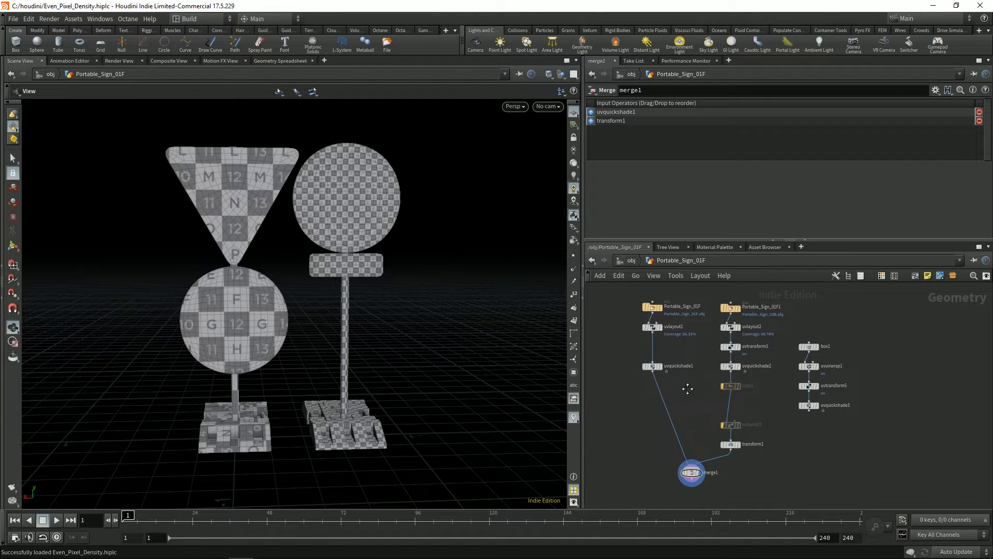
Step: Delete the bypassed UV Layout node between copy1 and transform1
scroll(704, 403, up, 2)
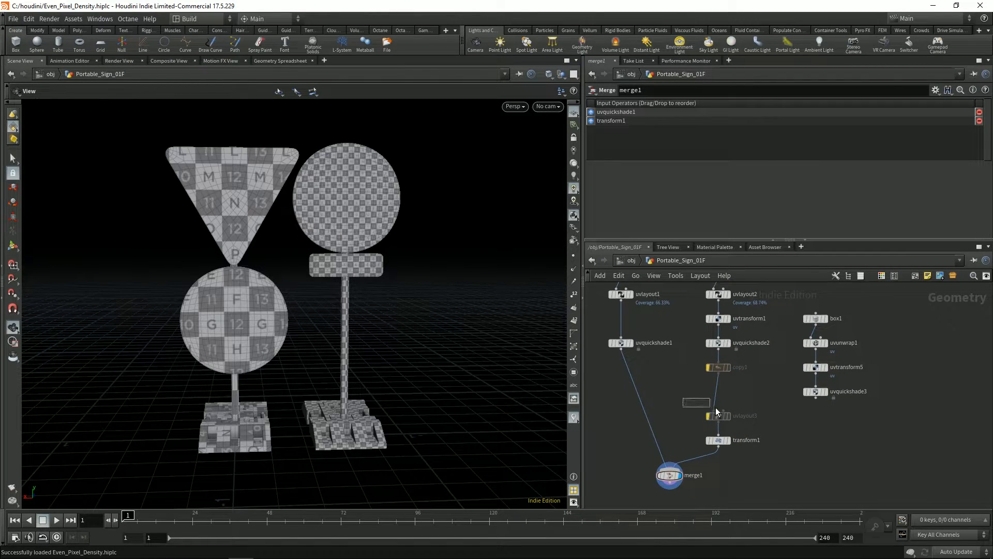
click(719, 414)
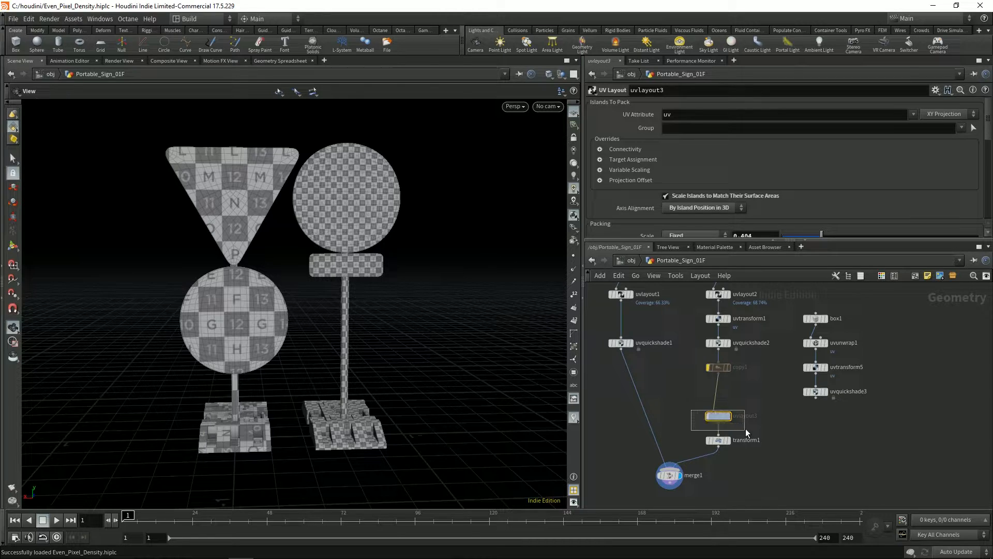
key(Delete)
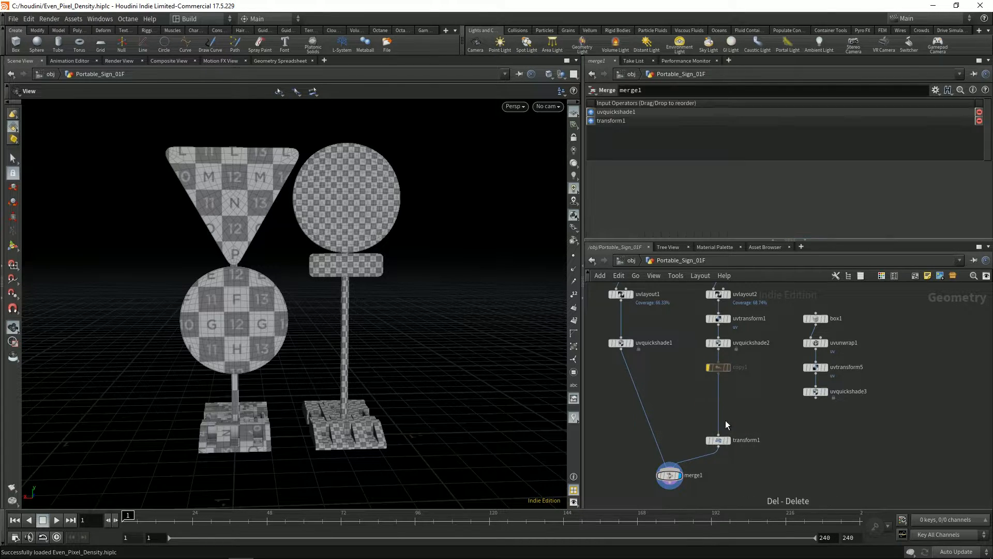
Step: Add a new UV Layout node, insert it between copy1 and transform1, and compare the checkers on both signs
key(Tab)
text(uvl)
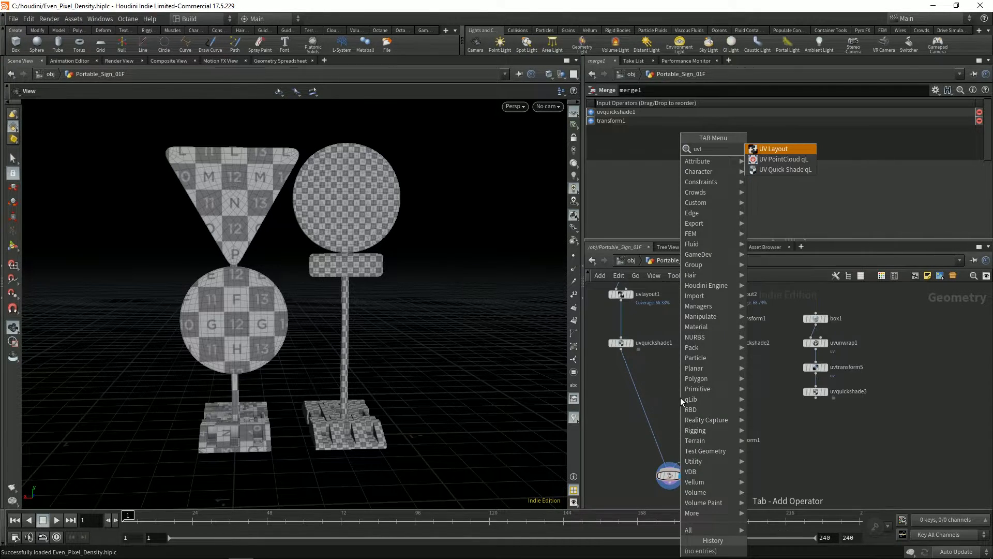
key(Return)
click(681, 397)
drag(675, 407, 714, 419)
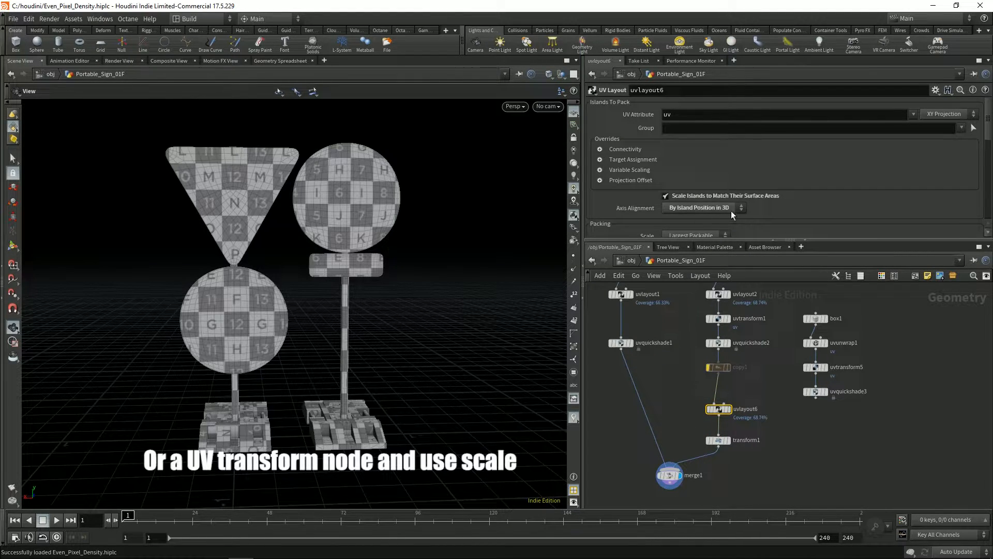
scroll(987, 131, down, 3)
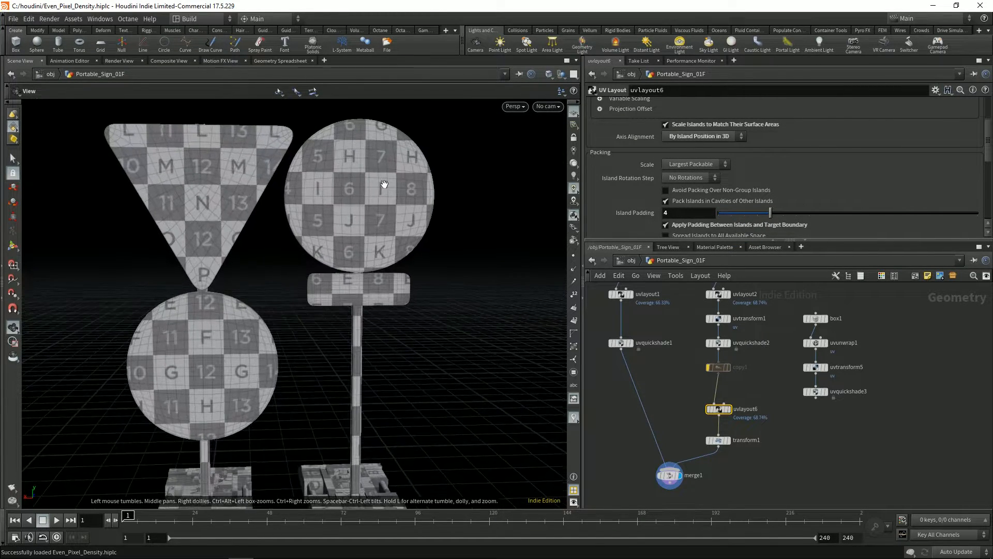
scroll(313, 202, up, 5)
scroll(299, 178, down, 5)
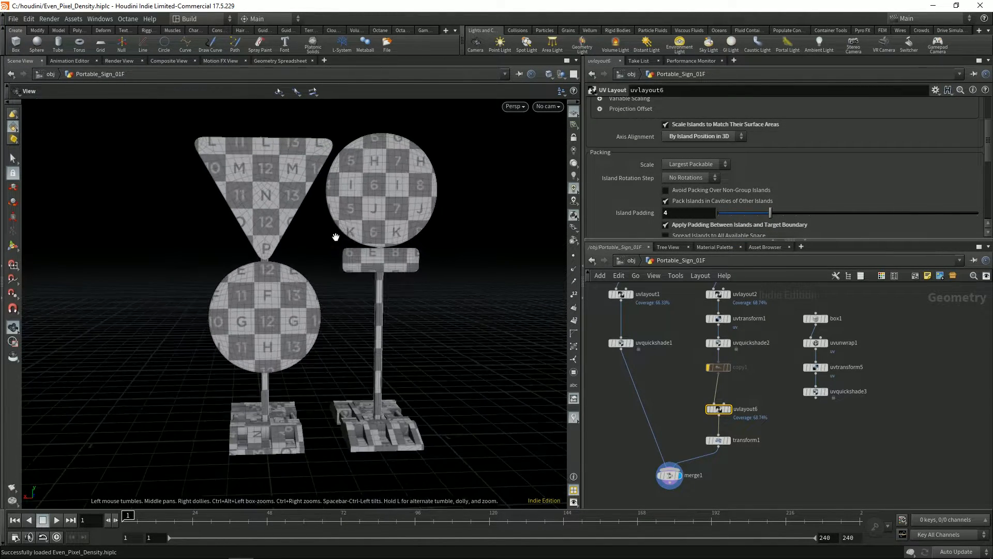
Step: Enable the bypassed copy1 node and try a total of 7 sign copies
key(Up)
key(b)
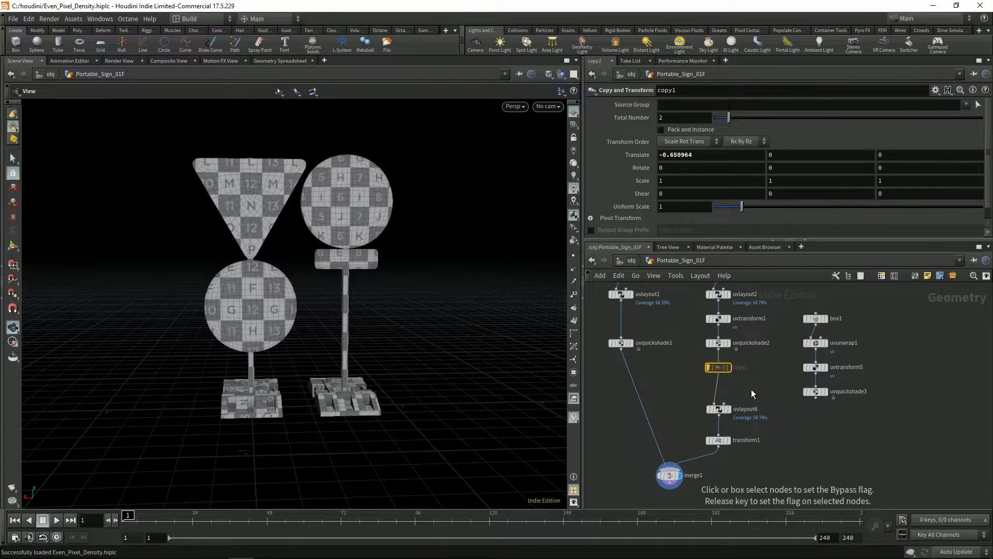
mouse_move(406, 291)
mouse_down()
mouse_move(380, 293)
mouse_move(397, 300)
mouse_up()
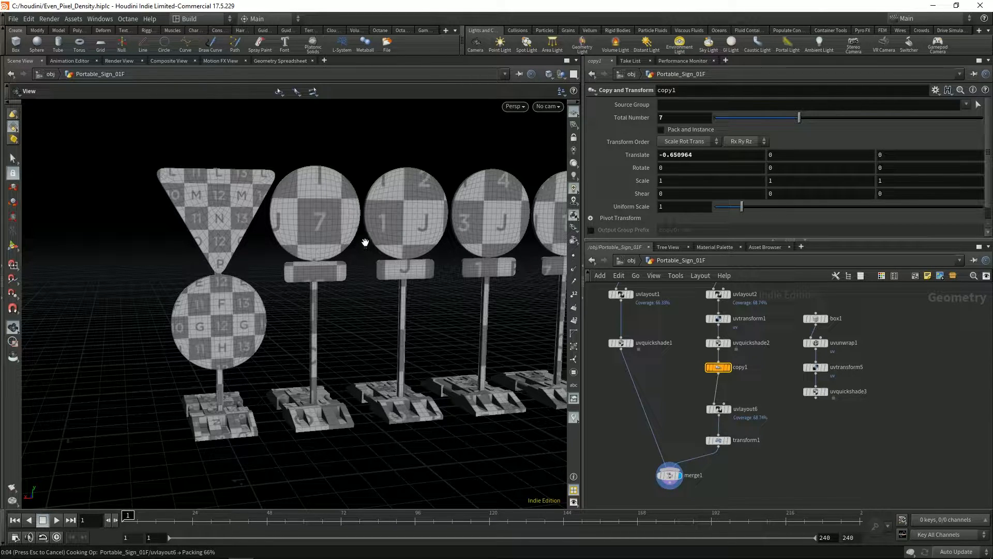
key(Escape)
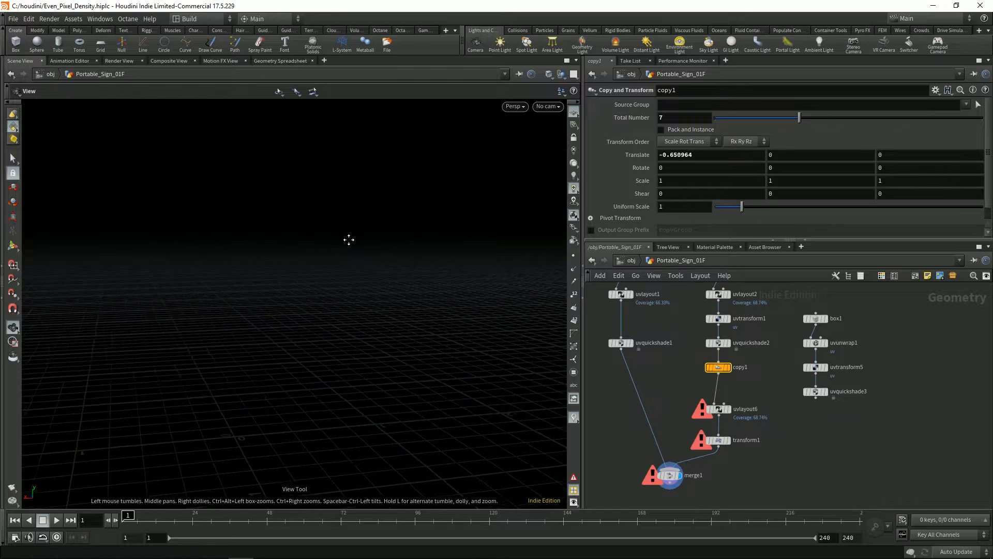
Step: Set the total number of sign copies in copy1 to 5
drag(733, 420, 736, 422)
click(717, 367)
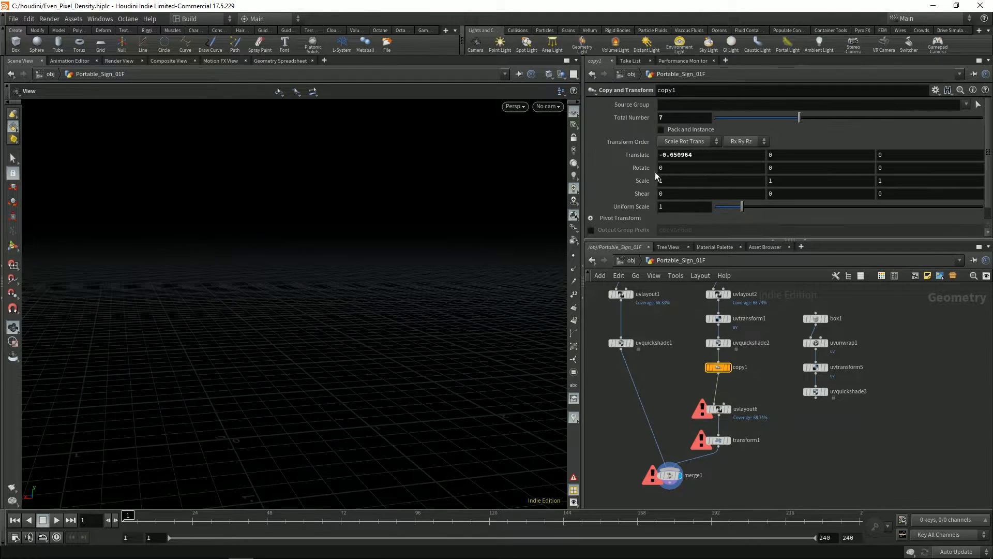
drag(678, 116, 628, 125)
text(5)
key(Return)
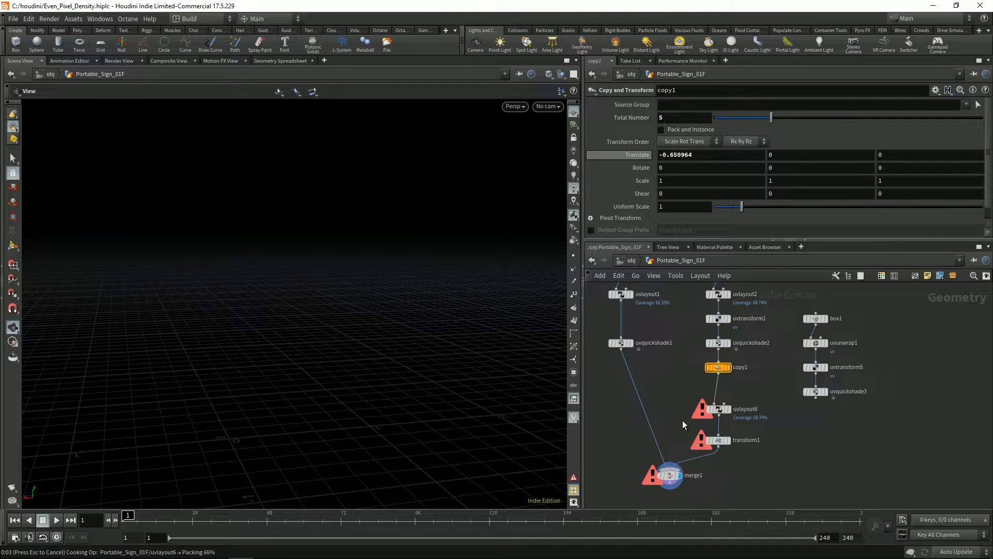
click(718, 440)
scroll(311, 280, up, 3)
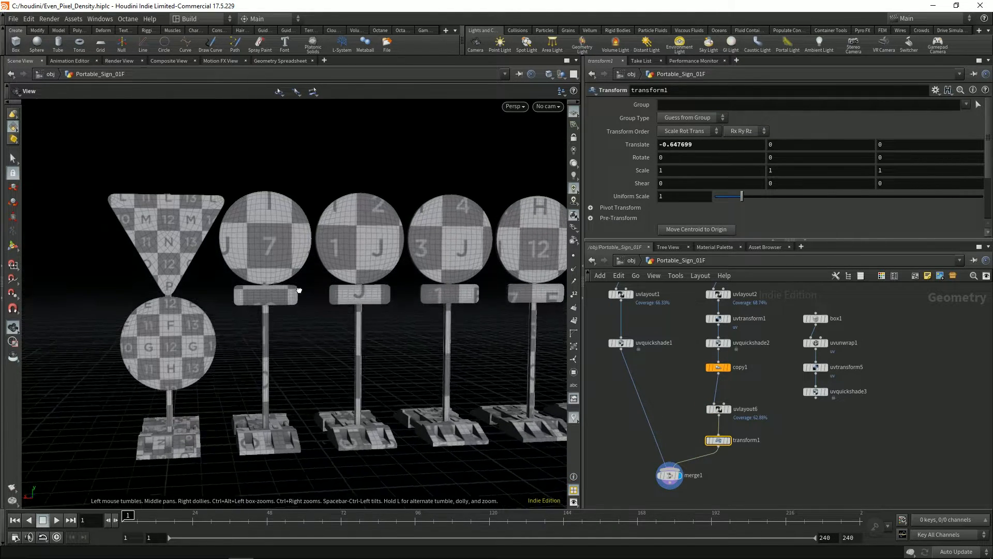
scroll(311, 280, up, 2)
Step: Change the packing scale mode of the UV Layout after copy1 to Fixed
click(718, 409)
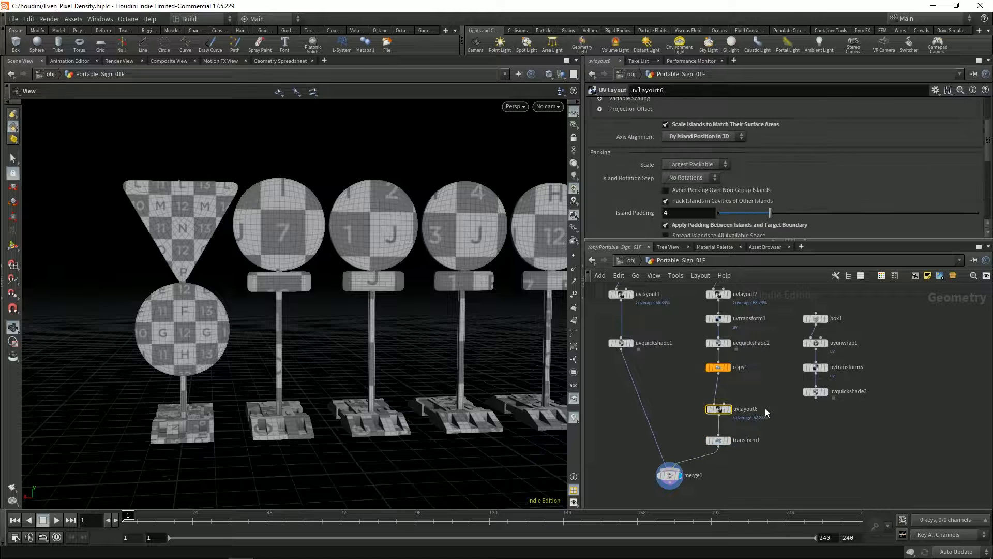
click(697, 163)
click(685, 186)
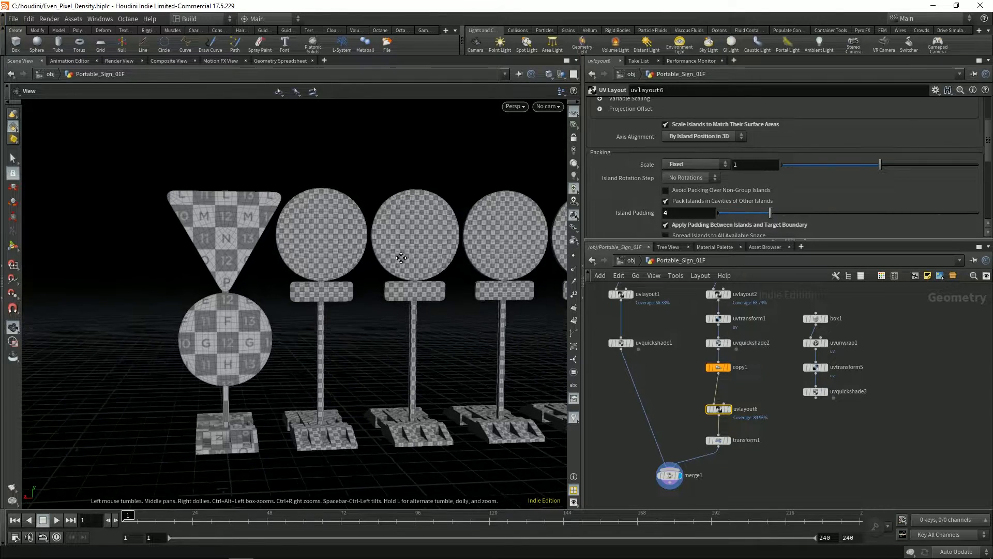
scroll(355, 222, up, 2)
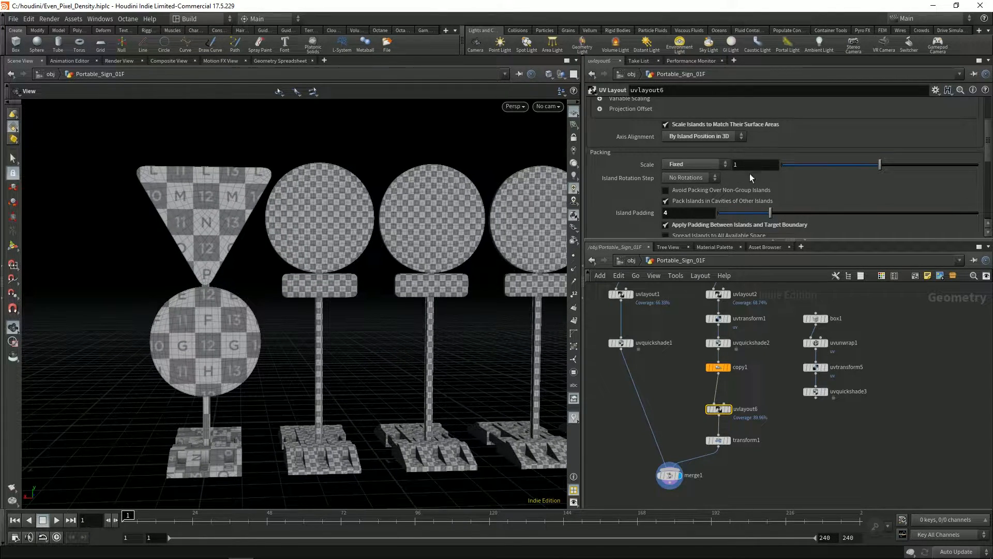
Step: Set the fixed packing scale of the copied signs' UV Layout to 0.22 and check the checkers up close
click(763, 164)
text(0.22)
key(Return)
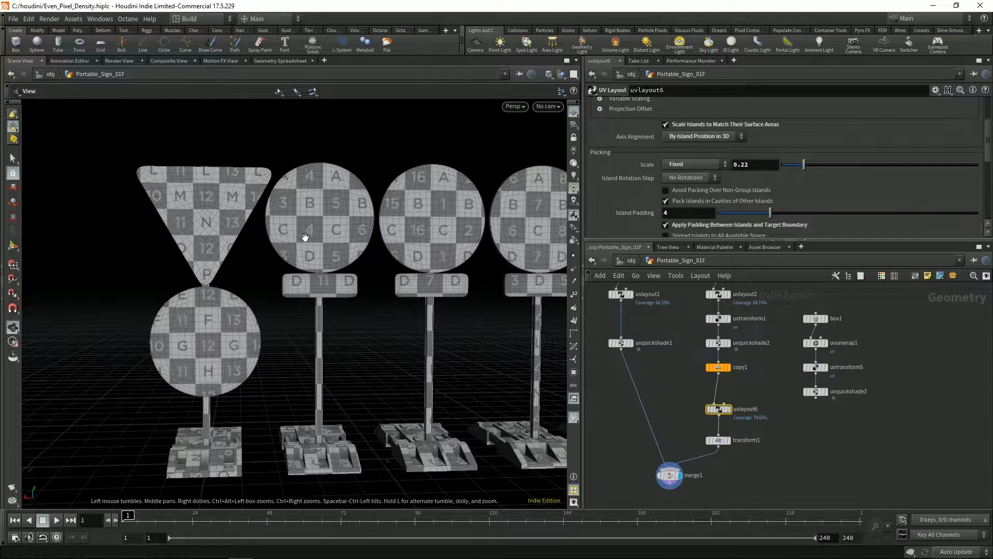
scroll(262, 223, up, 3)
middle_drag(326, 186, 322, 153)
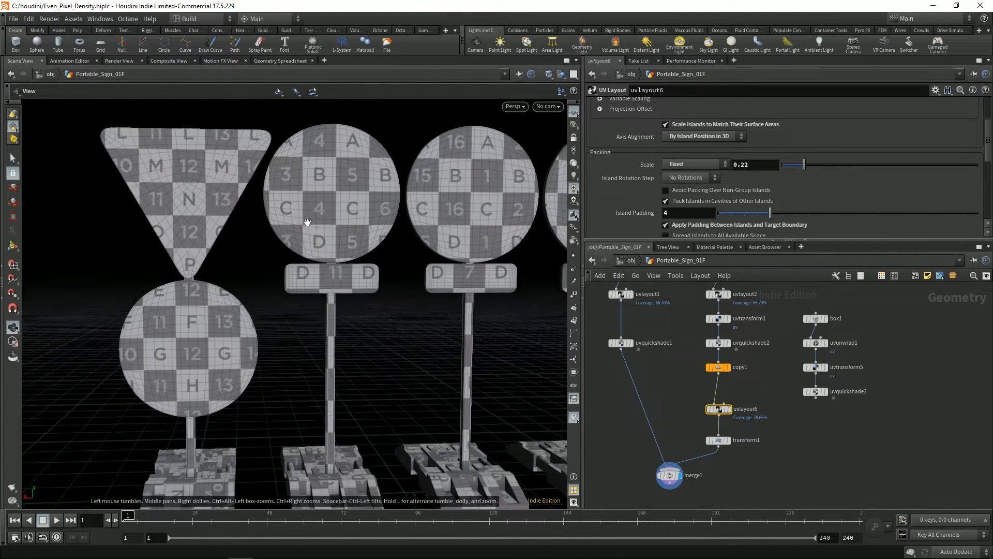
middle_drag(335, 273, 333, 234)
right_drag(343, 254, 300, 258)
middle_drag(300, 257, 301, 283)
drag(302, 283, 326, 283)
Step: Switch off the wireframe overlay and examine the checker density across the whole row of signs
key(shift+w)
right_drag(467, 302, 322, 290)
middle_drag(479, 295, 313, 265)
right_drag(313, 265, 295, 293)
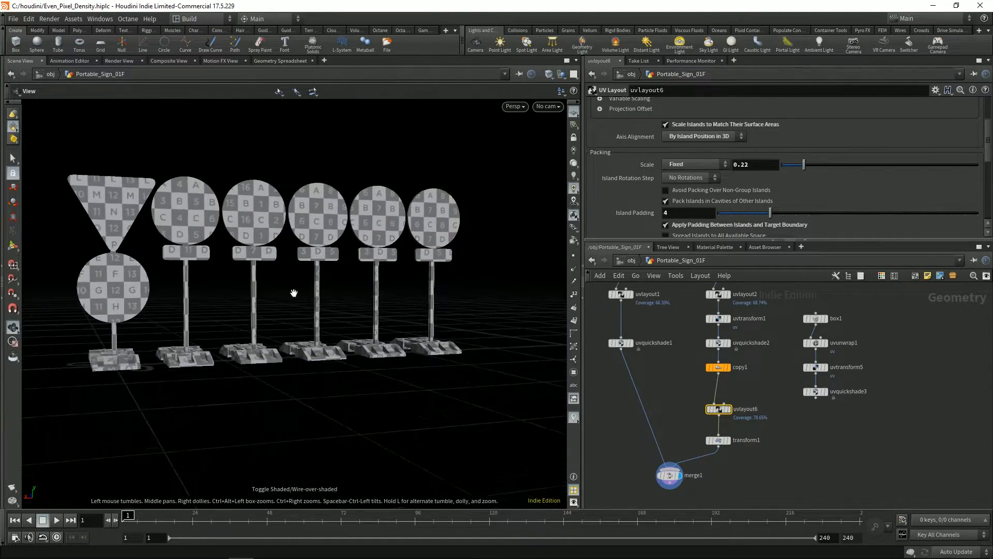
middle_drag(294, 293, 366, 309)
drag(366, 309, 320, 286)
middle_drag(320, 286, 340, 291)
right_drag(230, 260, 407, 228)
right_drag(259, 211, 367, 182)
drag(314, 214, 297, 236)
middle_drag(297, 235, 302, 250)
drag(302, 249, 299, 249)
right_drag(340, 264, 243, 322)
middle_drag(243, 322, 233, 249)
drag(233, 249, 290, 254)
Step: Wire the box branch's uvquickshade3 into the UV Layout above transform1, replacing copy1, and view the textured box
drag(794, 307, 815, 371)
click(784, 398)
click(815, 376)
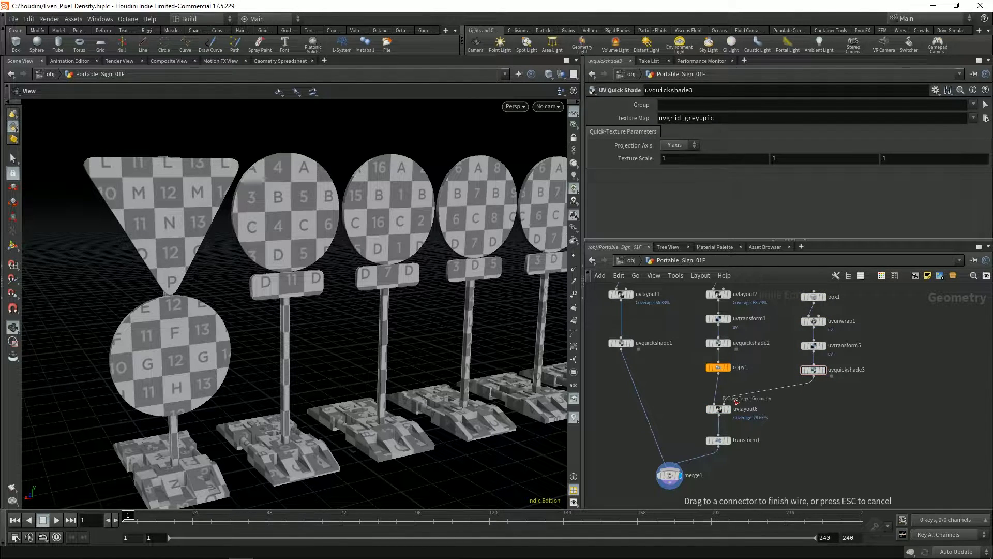
click(719, 404)
middle_drag(293, 351, 317, 284)
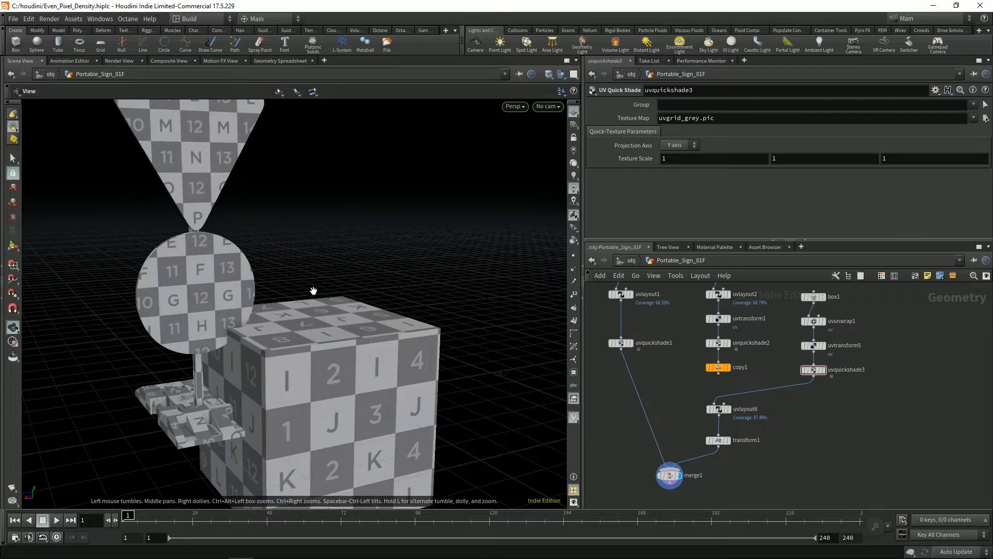
drag(317, 284, 286, 359)
middle_drag(286, 359, 280, 302)
right_drag(279, 302, 302, 288)
middle_drag(302, 287, 324, 294)
drag(324, 294, 313, 317)
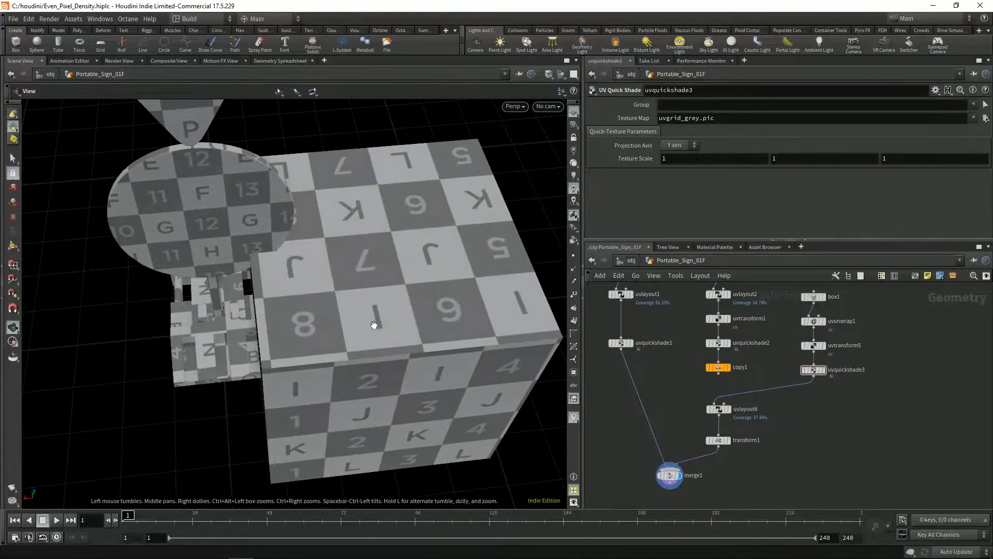
Step: Try fixed packing scales of 0.11 and 1 on the box's UV Layout
click(718, 409)
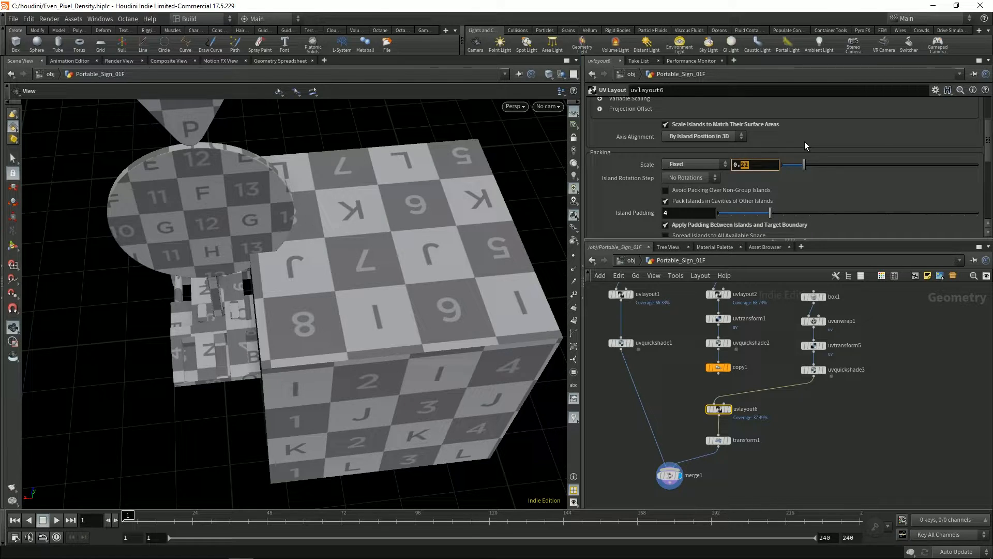
text(11)
key(Return)
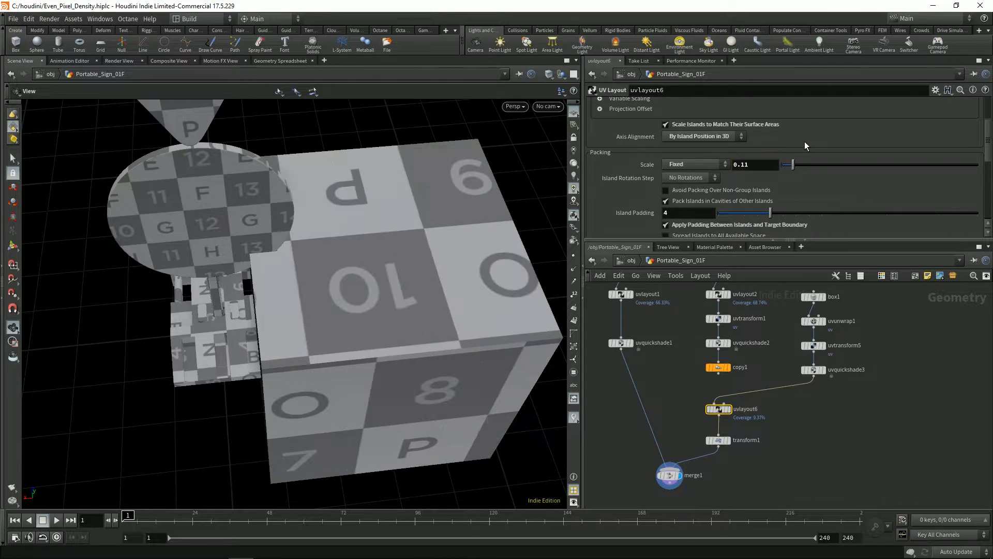
text(1)
key(Return)
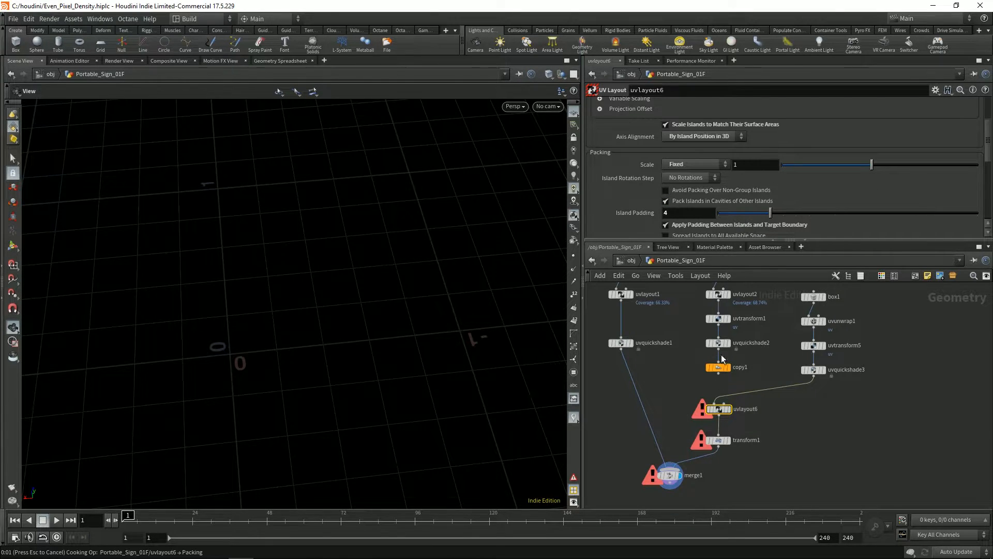
Step: Set the box's fixed packing scale to 0.661 and display the merged box and sign again
drag(872, 164, 847, 165)
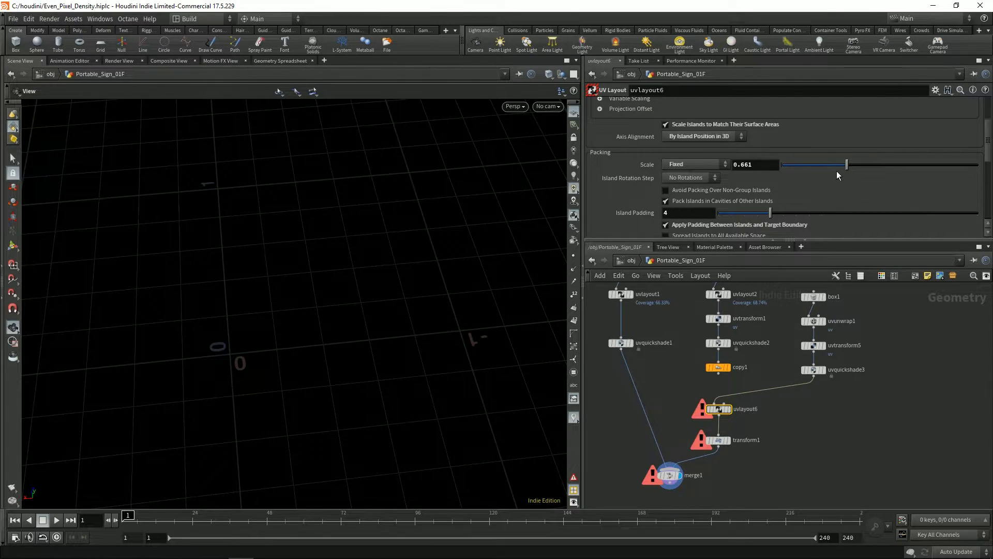
middle_drag(705, 461, 698, 415)
click(723, 361)
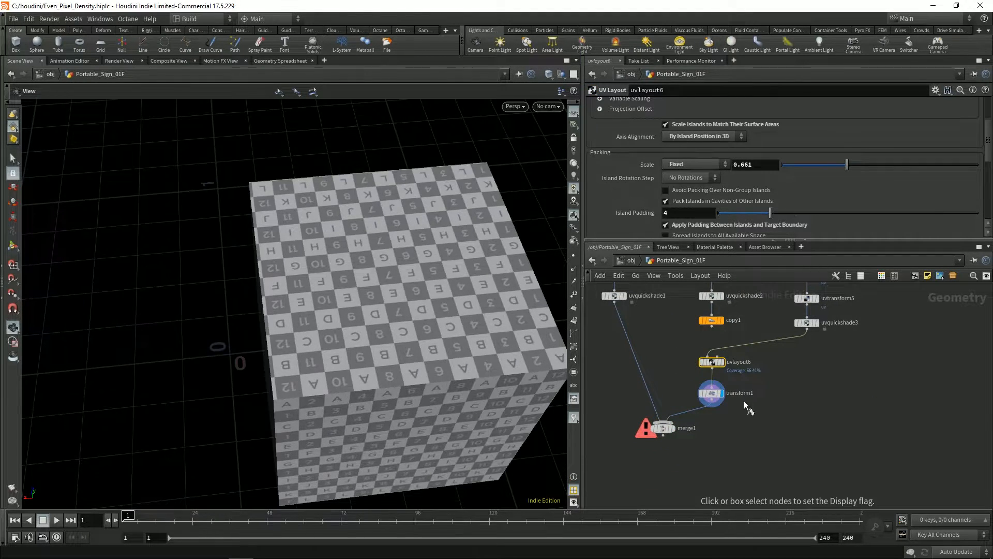
click(671, 428)
drag(420, 361, 435, 342)
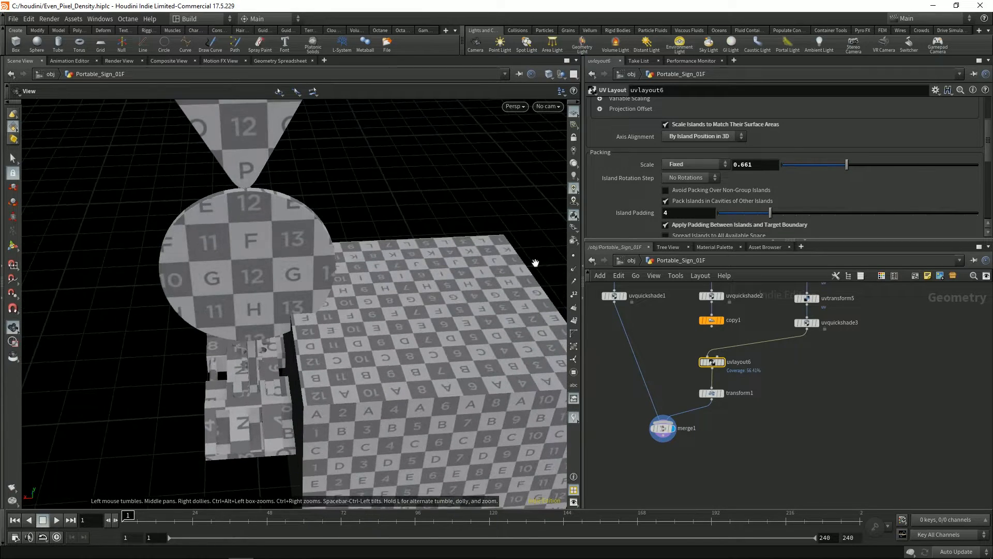
Step: Lower the box's fixed packing scale to 0.36 and compare the checker density between the box and the sign
drag(845, 165, 818, 164)
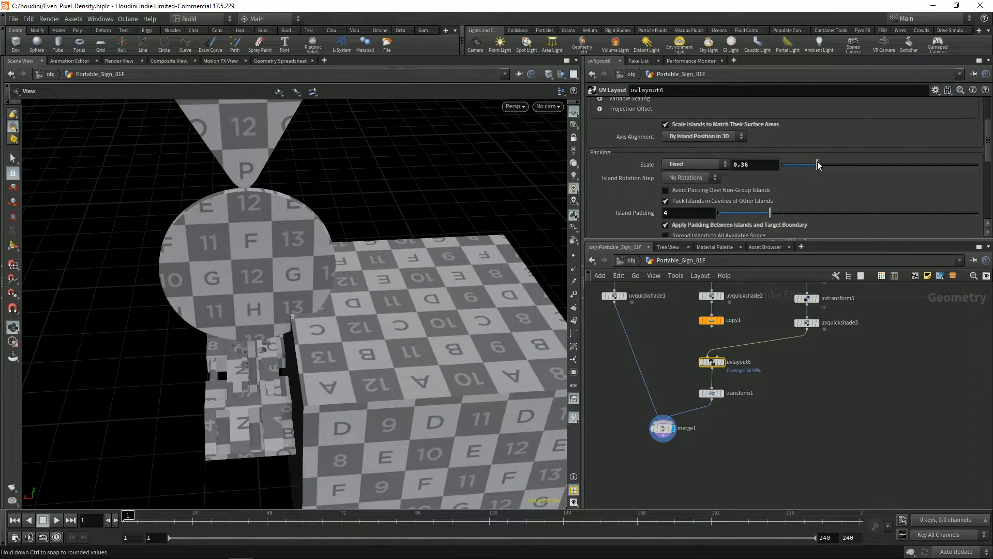
drag(295, 311, 312, 306)
right_drag(311, 306, 306, 269)
drag(320, 350, 343, 310)
middle_drag(447, 331, 394, 335)
mouse_move(394, 335)
mouse_down()
mouse_move(408, 332)
mouse_move(408, 348)
mouse_up()
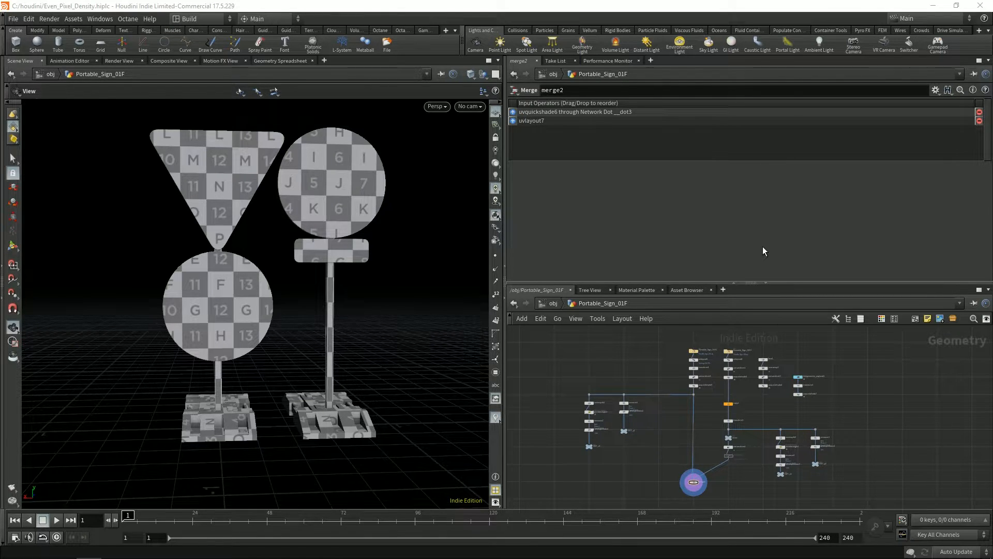
Step: View the two sign branches separately at uvquickshade6 and uvquickshade5, and display the merge2 result again
drag(380, 302, 375, 296)
scroll(714, 407, up, 5)
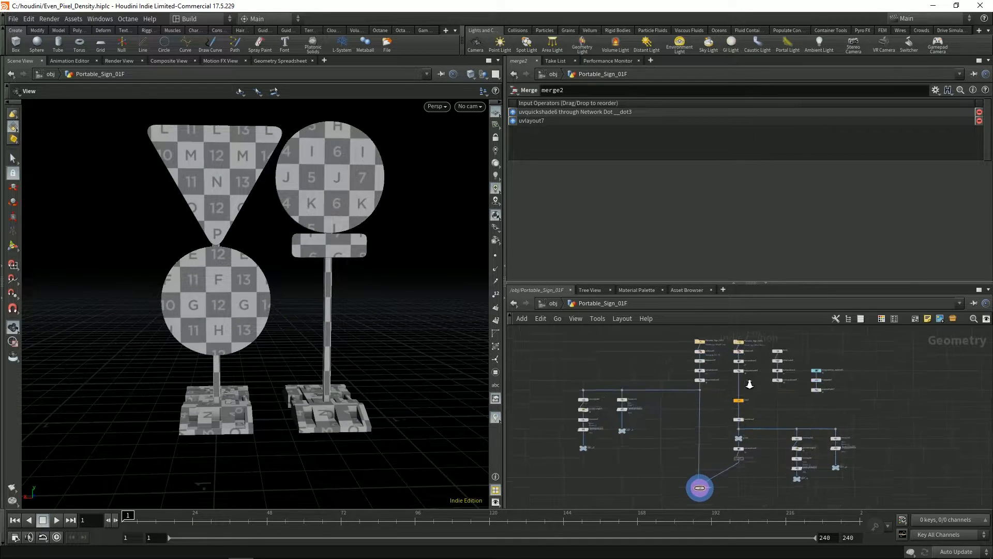
click(636, 389)
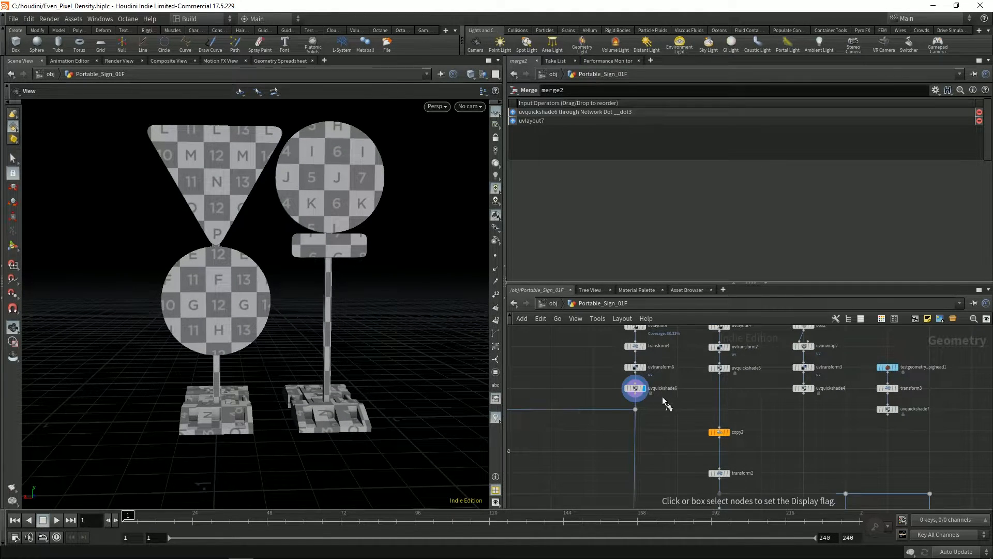
middle_drag(693, 392, 679, 422)
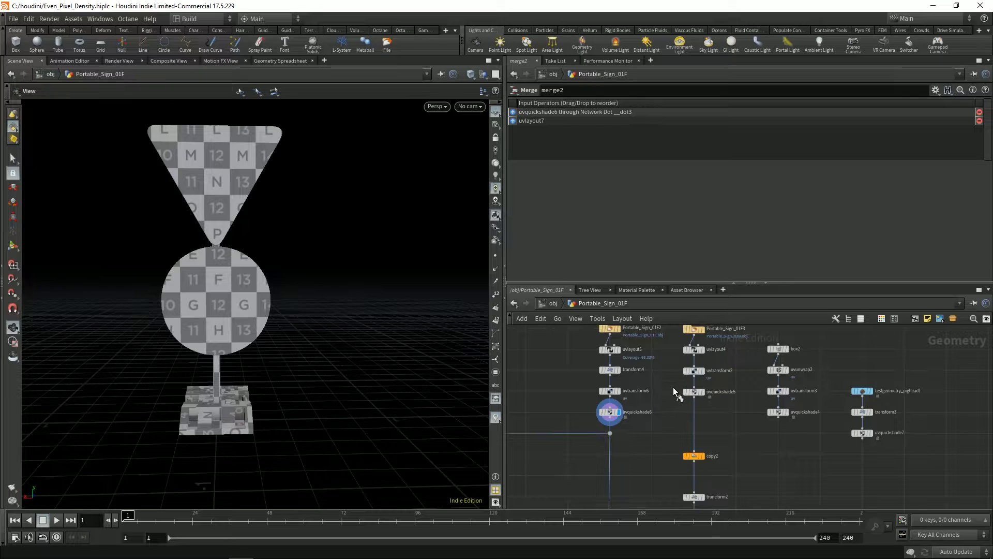
click(702, 391)
middle_drag(656, 438, 656, 374)
scroll(653, 377, down, 4)
middle_drag(639, 410, 650, 370)
click(639, 468)
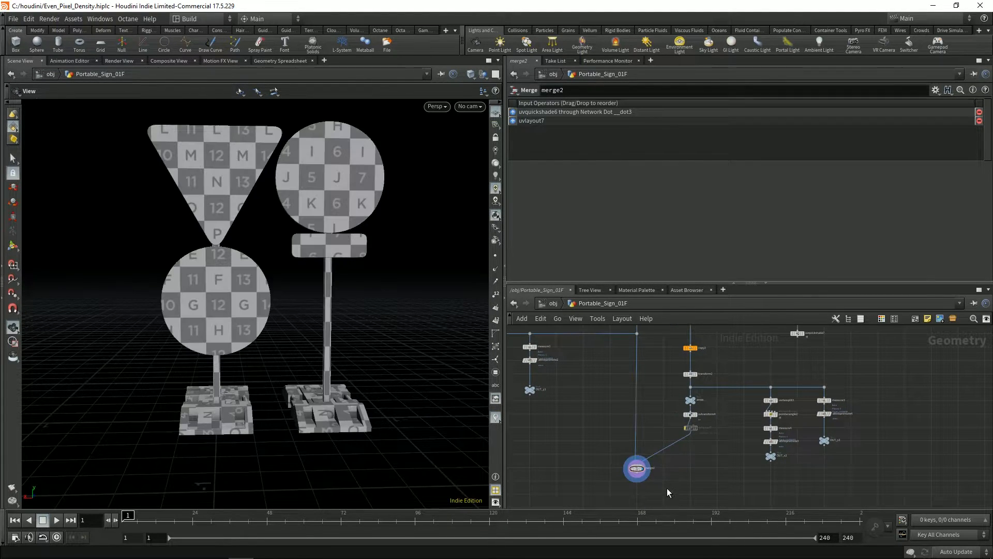
Step: Toggle the bypass of uvtransform4 repeatedly to compare the second sign's checker density with and without the scaling
drag(356, 283, 317, 282)
scroll(673, 406, up, 4)
middle_drag(693, 407, 687, 398)
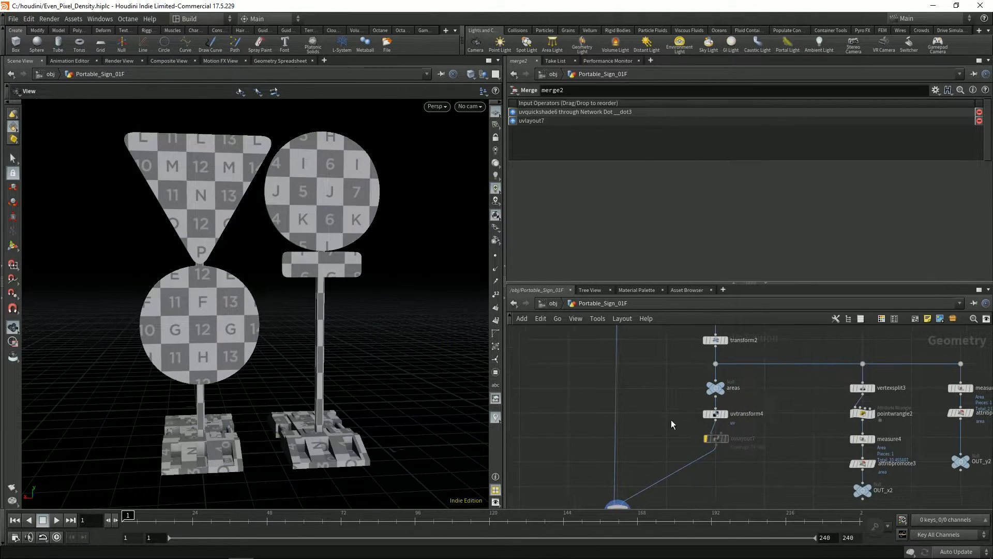
click(716, 414)
key(b)
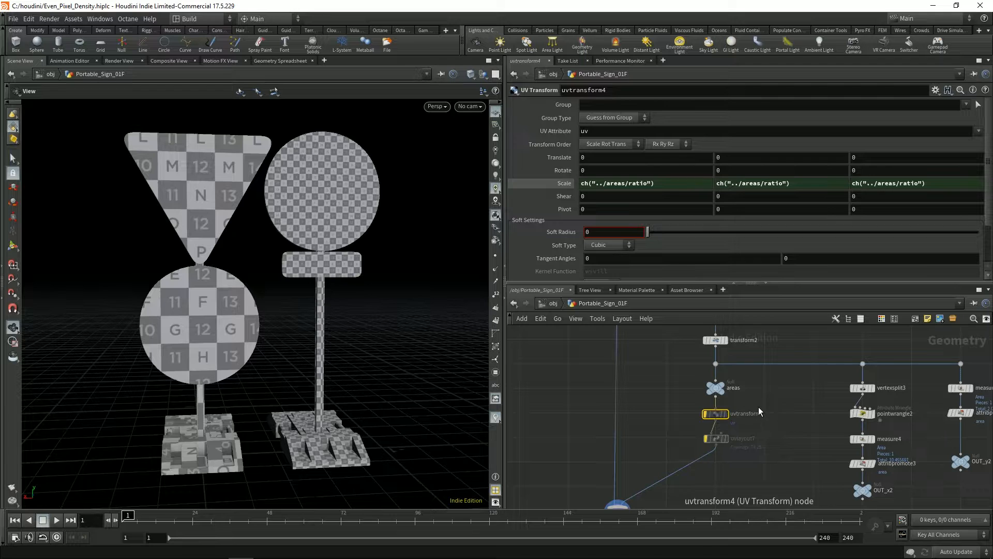
key(b)
key(b)
key(b)
Step: Wire the box branch's uvquickshade4 directly into transform2 in place of copy2 and view the box beside the sign
middle_drag(760, 398, 757, 437)
scroll(647, 414, down, 4)
middle_drag(649, 392, 661, 402)
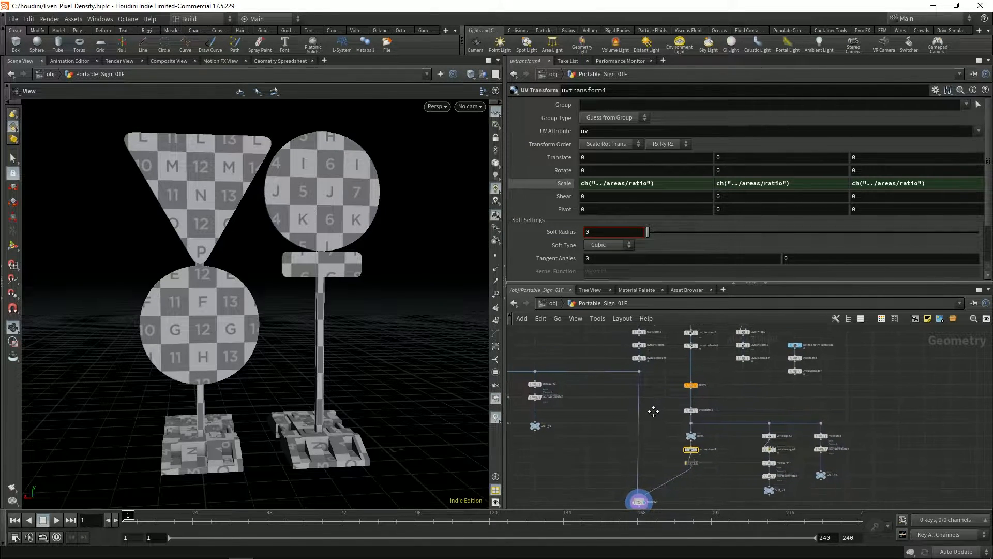
scroll(741, 396, up, 2)
middle_drag(725, 398, 718, 413)
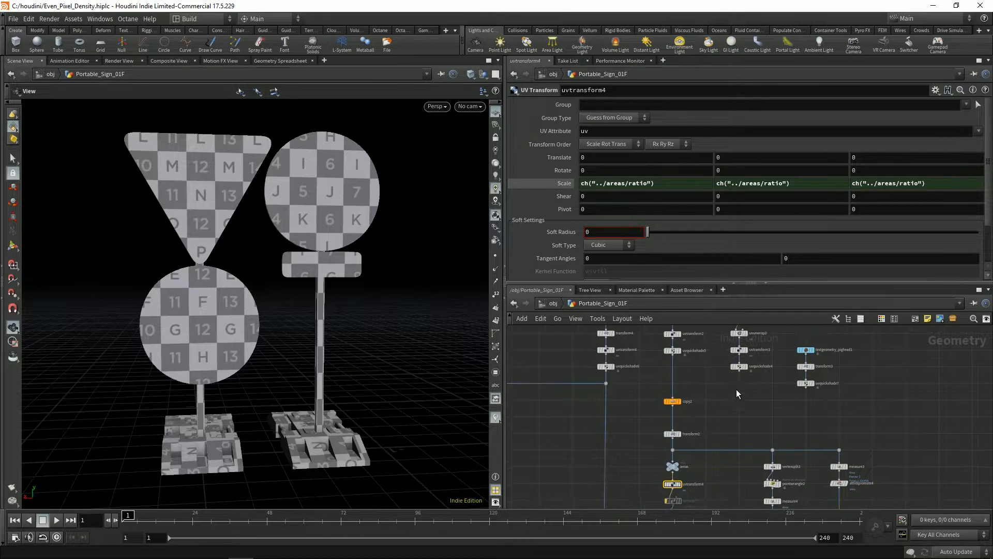
click(740, 371)
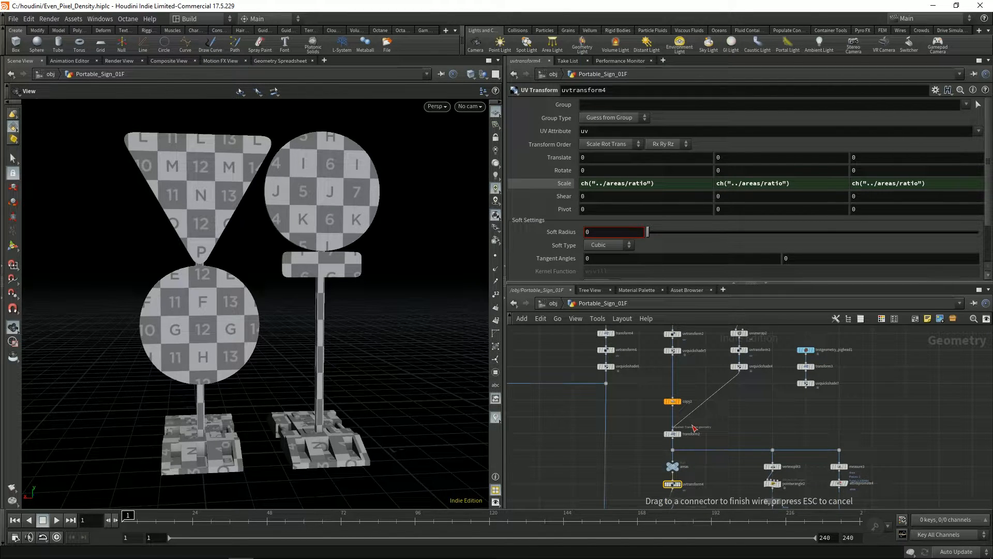
click(694, 428)
drag(306, 274, 341, 352)
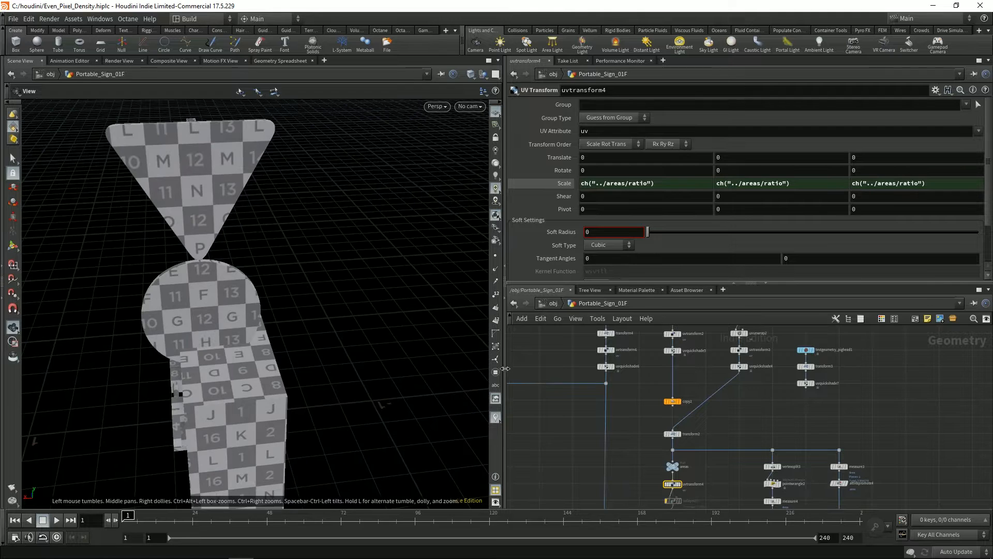
Step: Reconnect copy2 to transform2 and wire the box branch's uvquickshade4 into copy2
middle_drag(768, 403, 754, 373)
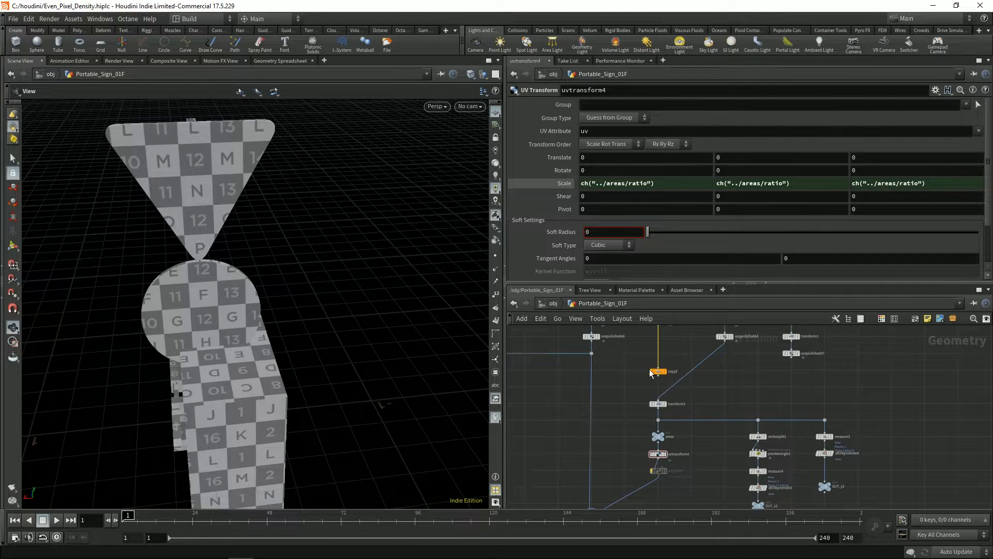
scroll(651, 393, up, 2)
drag(643, 385, 643, 420)
middle_drag(719, 351, 735, 391)
drag(758, 374, 659, 413)
middle_drag(702, 426, 695, 398)
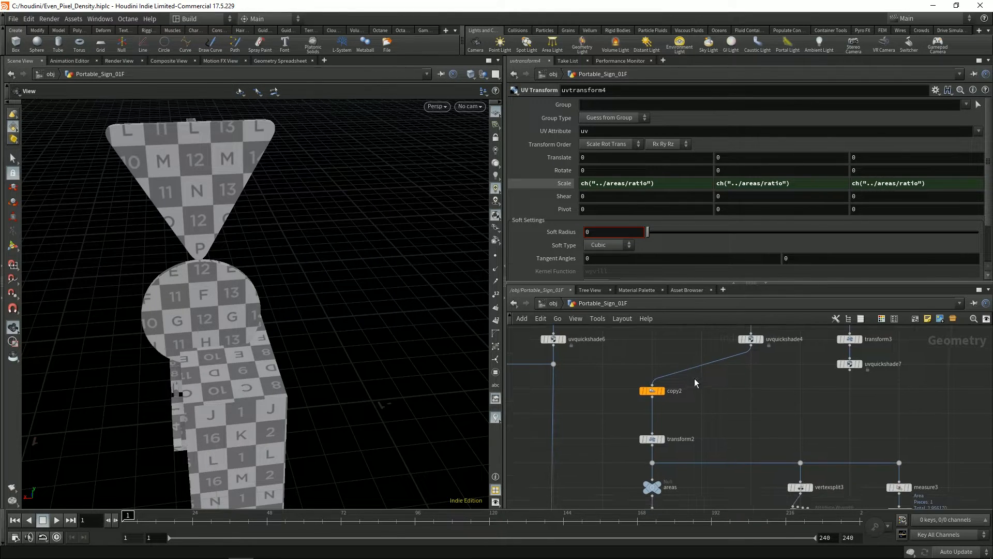
Step: Set copy2's total number to 8 and examine the row of boxes beside the sign
click(652, 391)
drag(647, 117, 770, 104)
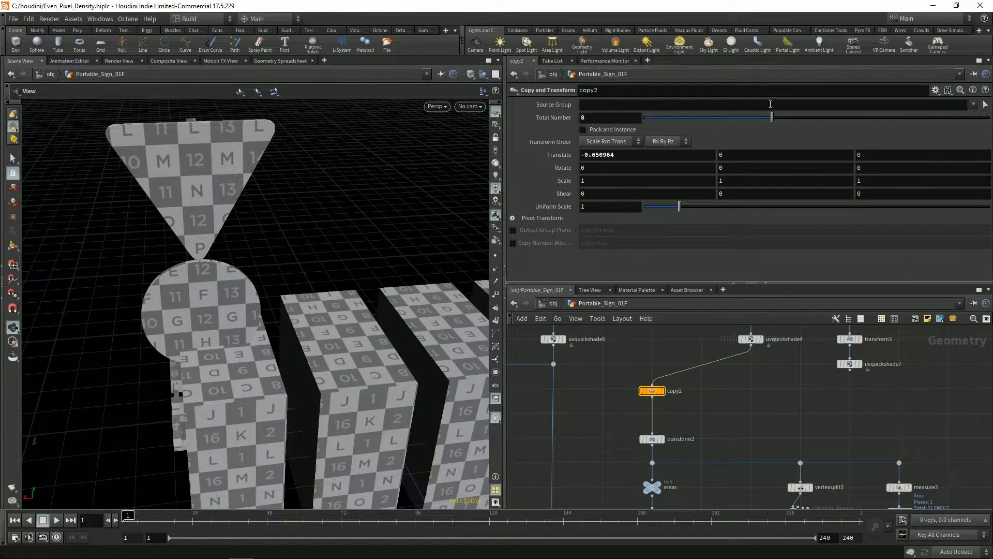
scroll(286, 320, down, 5)
drag(286, 320, 321, 321)
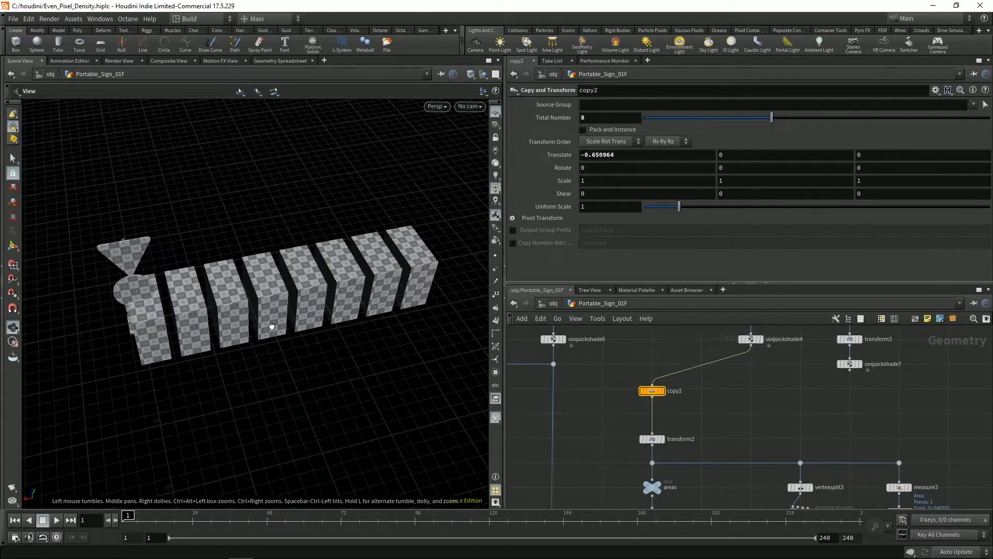
scroll(321, 321, up, 5)
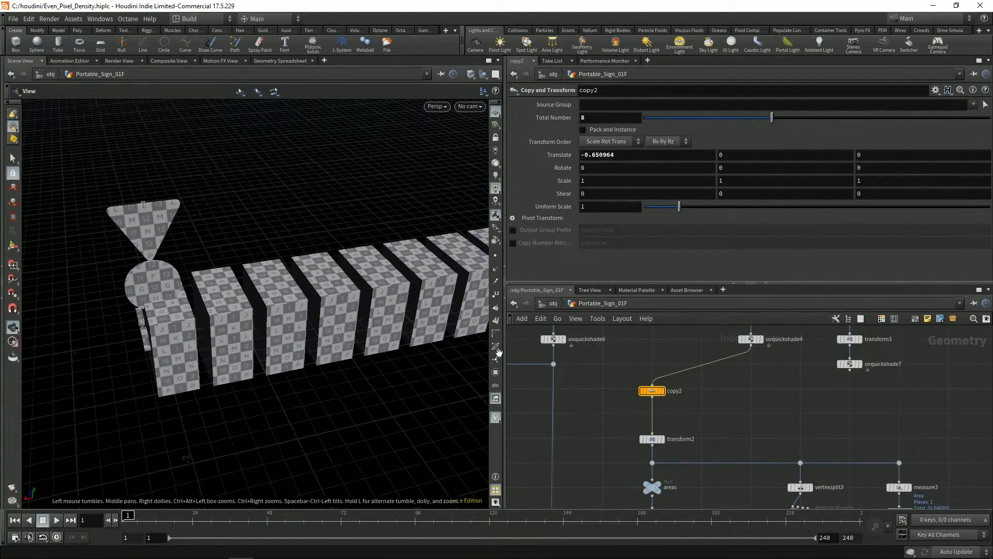
Step: Set copy2's total number to 6 with uvtransform4 bypassed for comparison, and enable uvtransform4 again
mouse_move(618, 443)
middle_down()
mouse_move(628, 383)
mouse_move(631, 434)
middle_up()
click(663, 453)
click(714, 354)
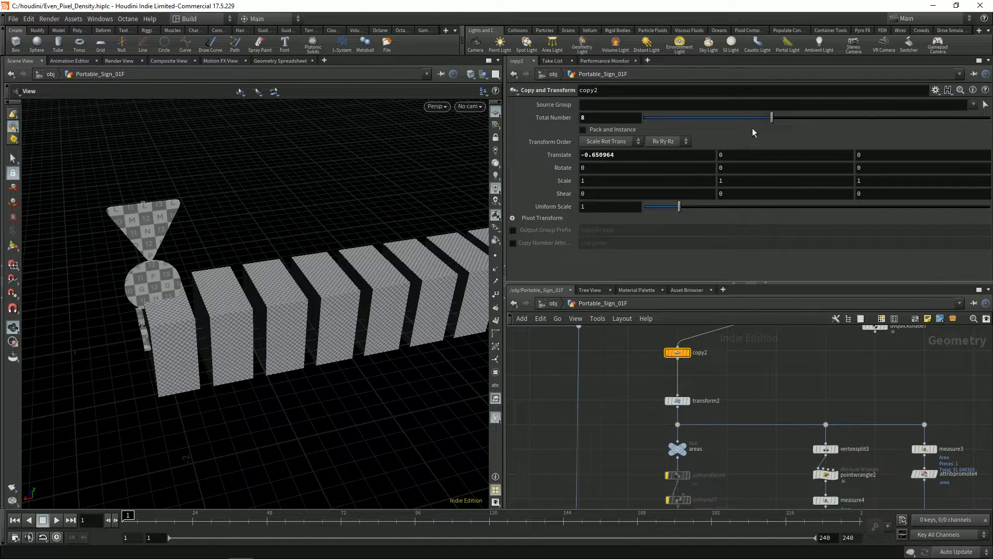
drag(772, 118, 736, 118)
middle_drag(634, 427, 617, 396)
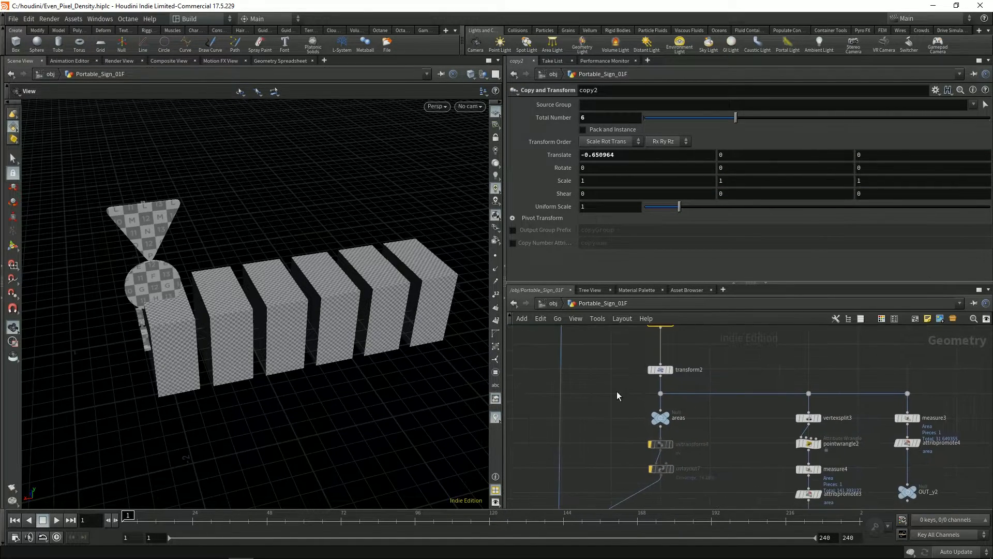
click(660, 417)
click(653, 445)
Step: Wire the pig head branch's uvquickshade7 into copy2 and view the pig heads beside the sign
middle_drag(752, 337, 729, 416)
drag(825, 387, 627, 400)
scroll(273, 300, up, 6)
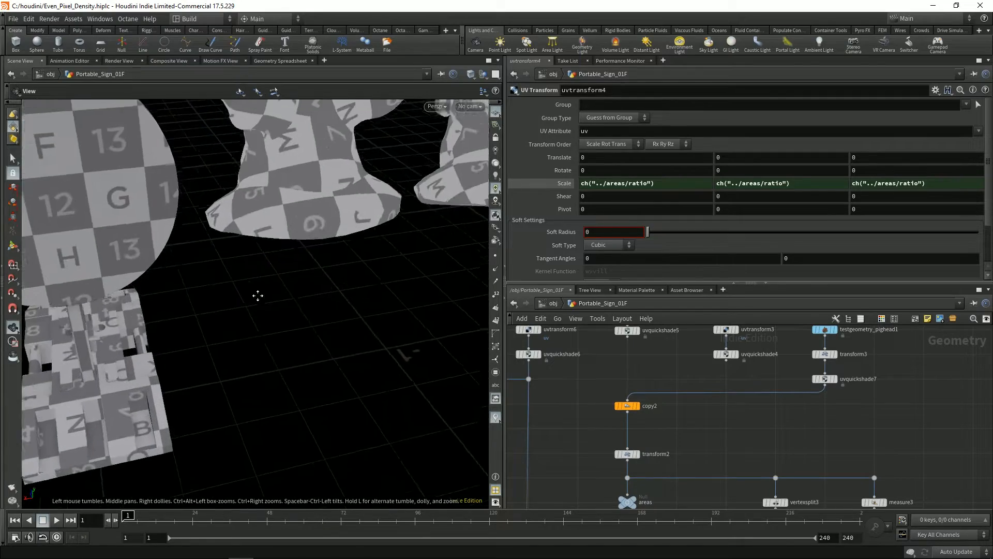
drag(257, 296, 257, 257)
right_drag(257, 257, 239, 262)
drag(253, 279, 290, 299)
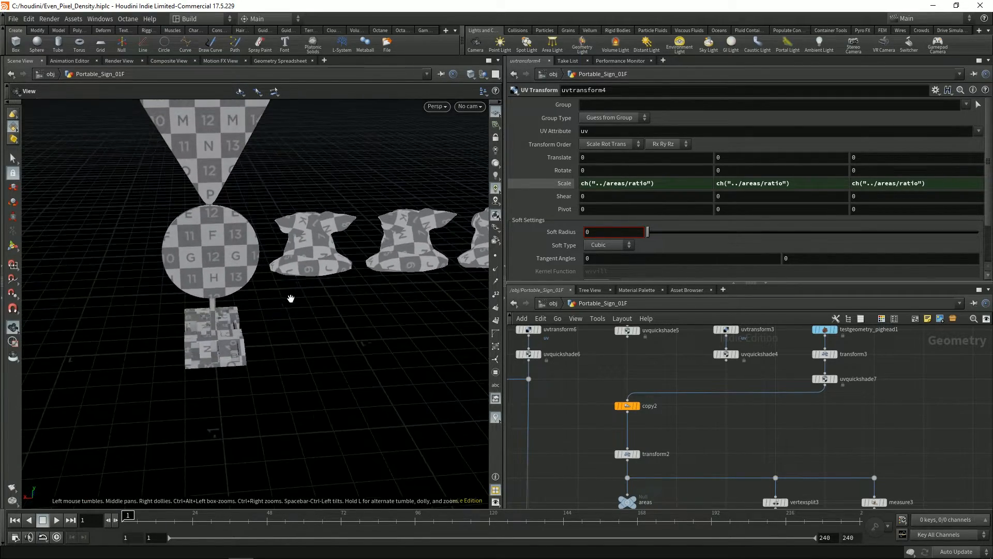
Step: Set the UV scale of the first sign's uvtransform6 to 3 on all three axes
middle_drag(583, 342, 681, 455)
scroll(594, 411, up, 2)
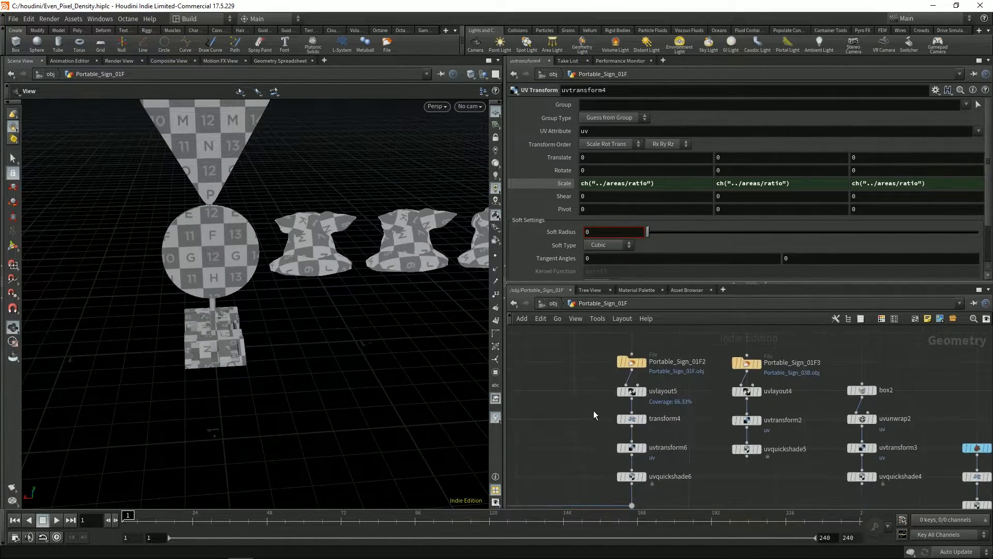
click(632, 448)
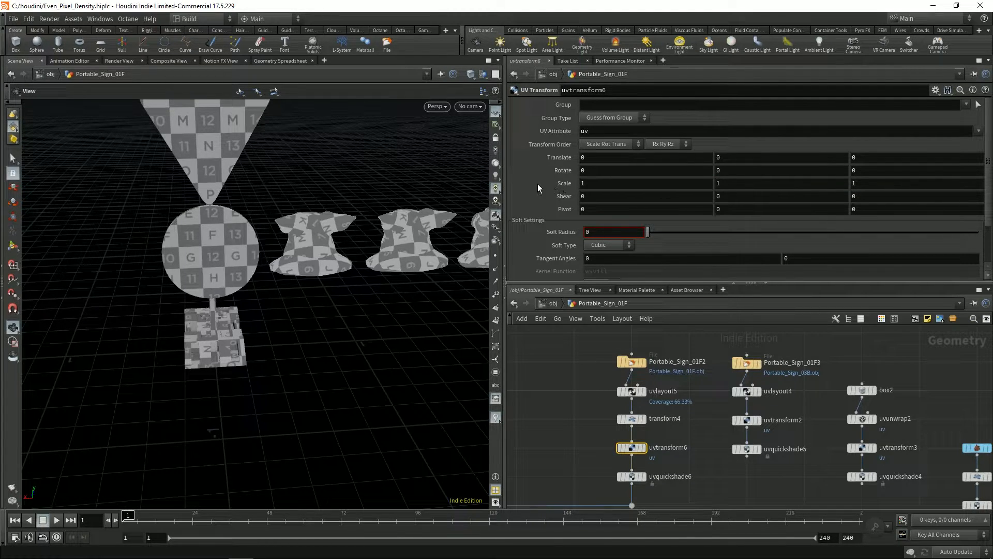
middle_drag(549, 184, 613, 175)
Step: Examine the checker density on the pig heads and the sign from above, up close and from the front
drag(298, 255, 296, 223)
right_drag(295, 223, 338, 259)
drag(338, 258, 316, 253)
right_drag(316, 253, 352, 255)
drag(352, 255, 272, 231)
drag(286, 305, 257, 284)
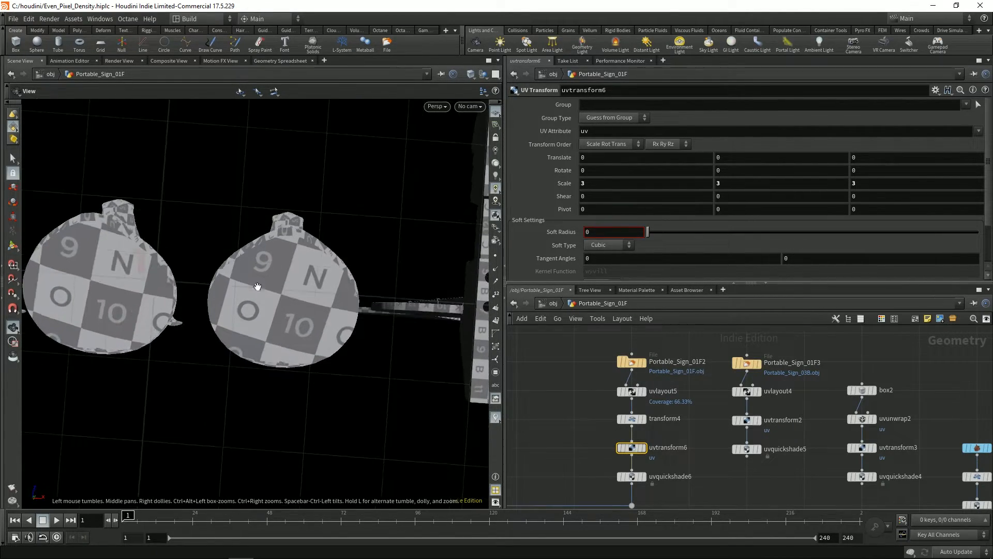
middle_drag(274, 274, 289, 290)
drag(288, 271, 304, 228)
right_drag(303, 228, 244, 274)
drag(244, 275, 296, 280)
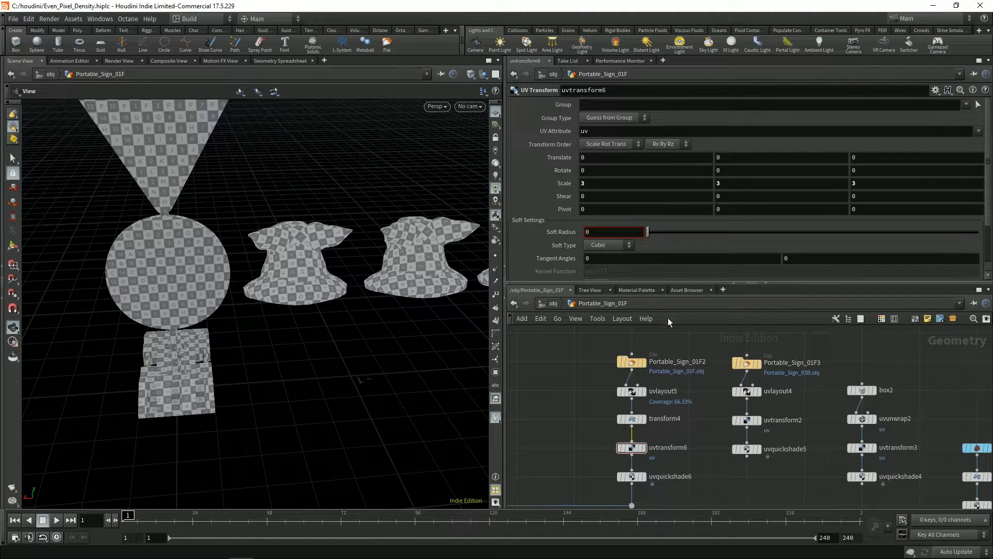
Step: Display the pig head branch alone at uvquickshade7 and examine its original checker density
scroll(707, 462, down, 4)
middle_drag(693, 485, 680, 372)
scroll(784, 392, up, 3)
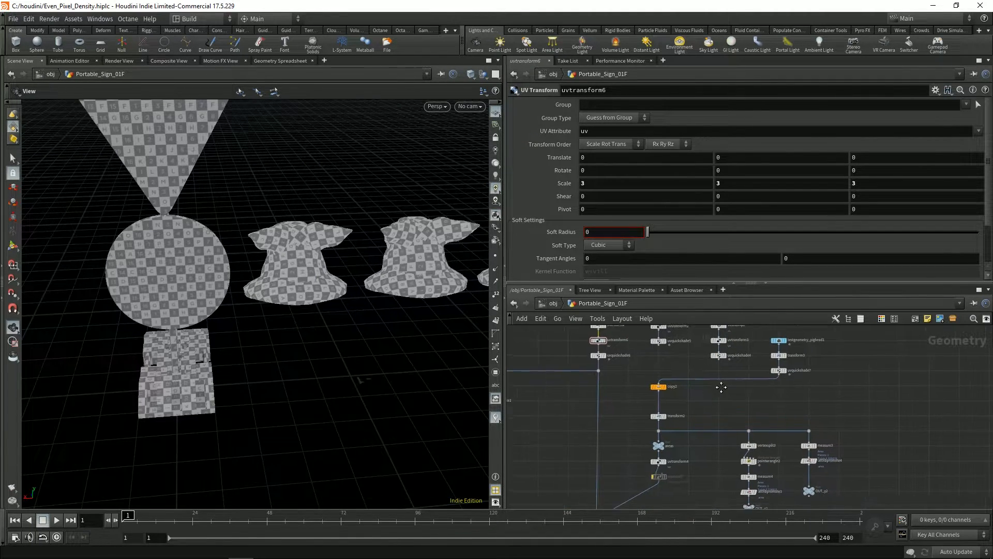
click(734, 361)
drag(211, 283, 216, 245)
middle_drag(215, 244, 275, 221)
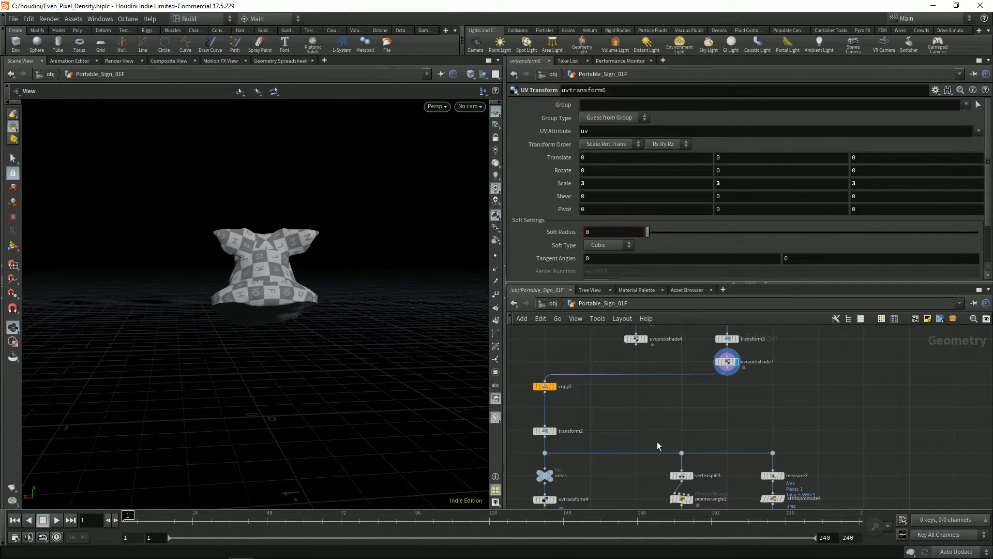
Step: Select the first sign's uvtransform6 and display the merged sign and pig heads again
middle_drag(658, 444, 769, 426)
middle_drag(619, 388, 671, 468)
scroll(629, 409, down, 3)
scroll(644, 409, up, 3)
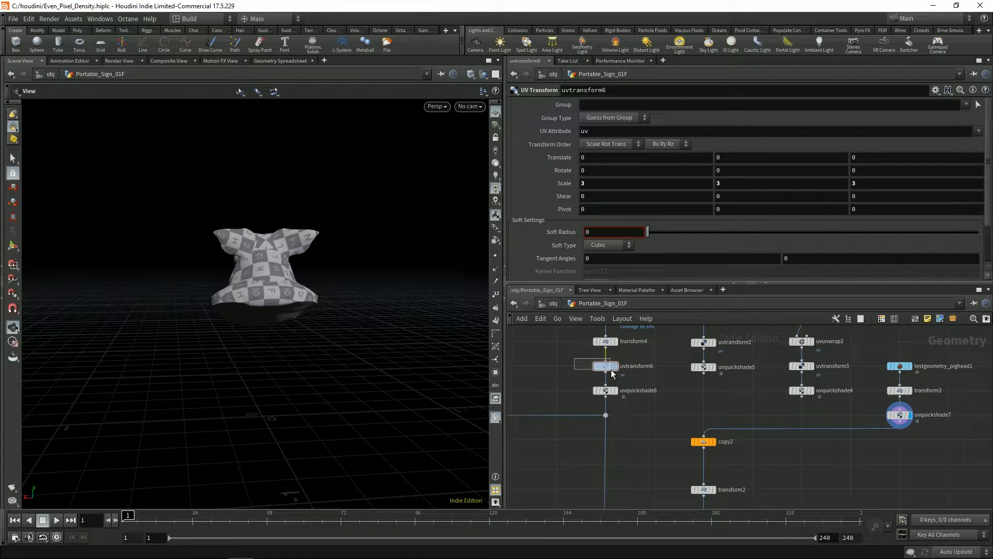
drag(614, 371, 614, 370)
click(615, 366)
middle_drag(643, 470, 625, 299)
key(r)
click(585, 449)
mouse_move(344, 279)
mouse_down()
mouse_move(335, 311)
mouse_move(304, 314)
mouse_move(346, 280)
mouse_up()
Step: Wire the second sign's uvquickshade5 back into copy2 and view the row of signs
middle_drag(631, 379, 617, 439)
scroll(624, 420, down, 1)
middle_drag(718, 410, 705, 501)
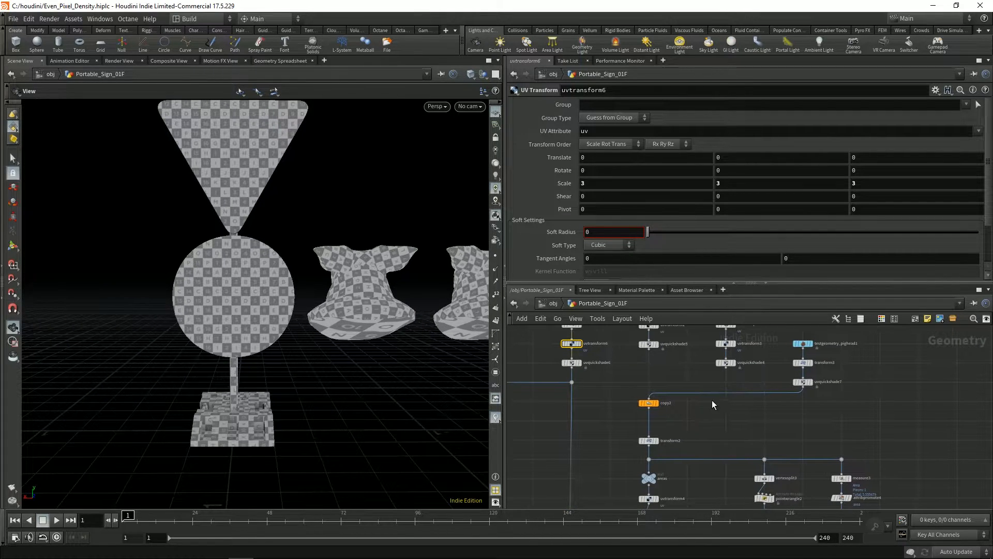
middle_drag(669, 369, 667, 393)
click(659, 417)
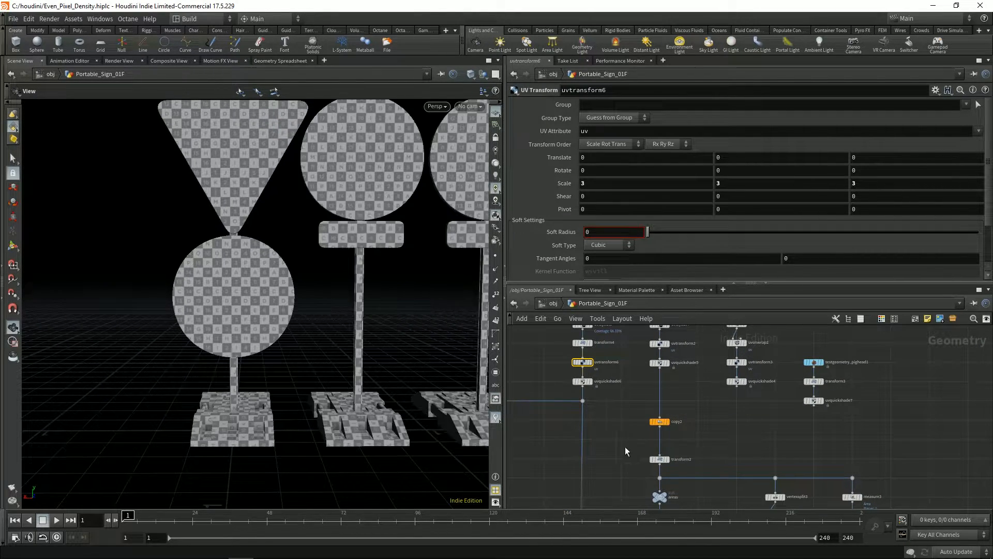
middle_drag(399, 276, 305, 279)
scroll(303, 279, down, 2)
drag(256, 276, 286, 284)
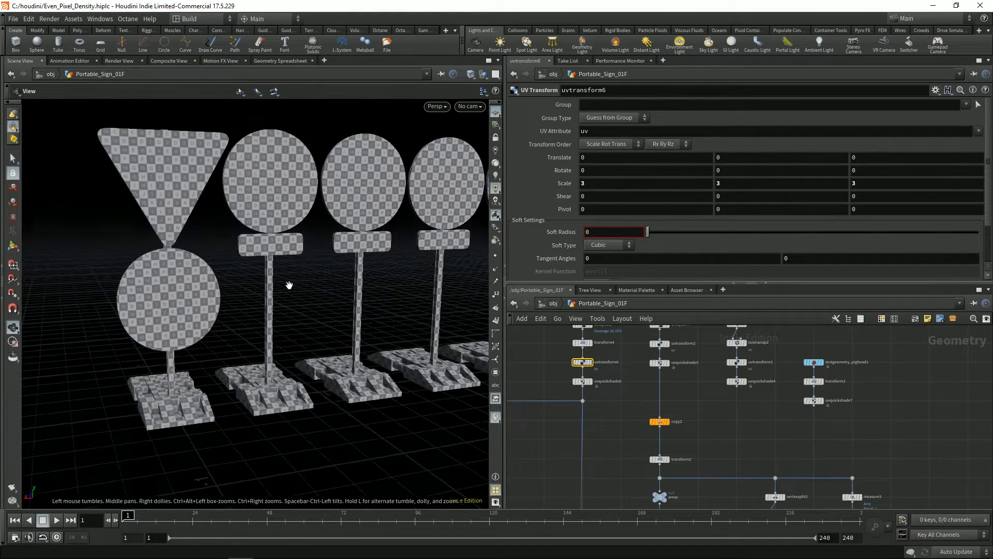
Step: Set the UV scale of the first sign's uvtransform6 to 3.5 on all three axes
middle_drag(606, 417, 632, 461)
scroll(574, 401, up, 2)
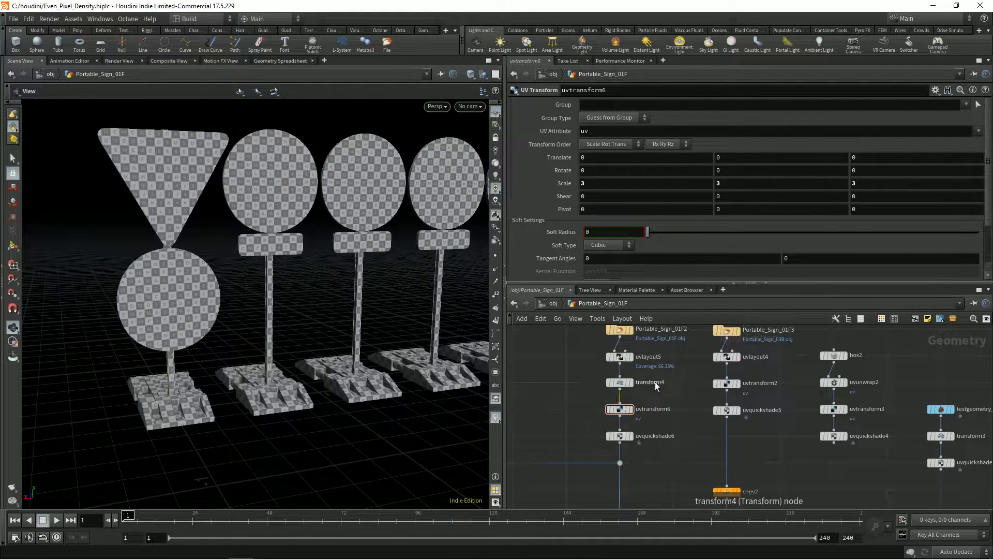
middle_drag(556, 182, 591, 172)
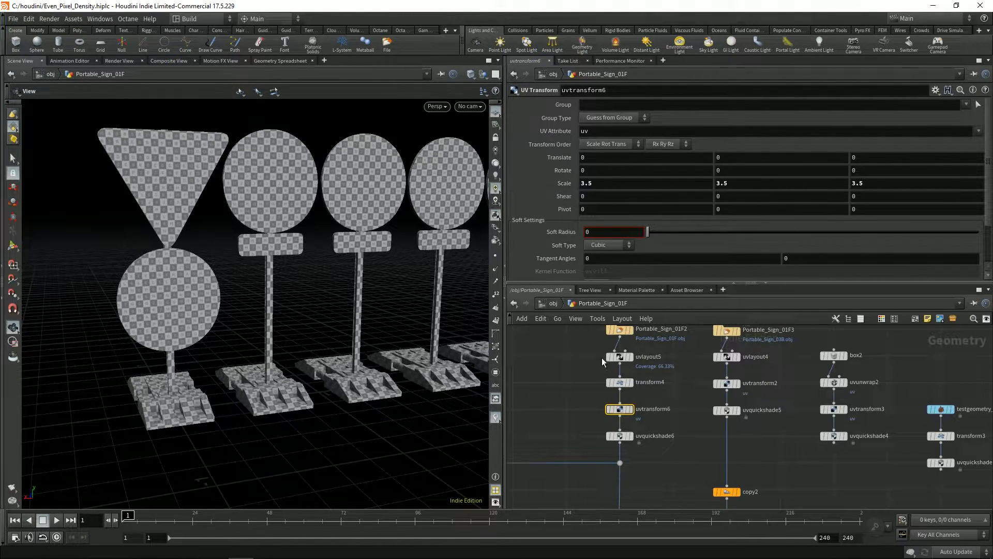
Step: Set the uniform scale of the first sign's transform4 to 1.5 and compare its checker density with the other signs
click(620, 382)
drag(674, 197, 695, 195)
drag(285, 254, 291, 234)
scroll(291, 234, up, 2)
middle_drag(300, 210, 301, 222)
drag(301, 222, 261, 233)
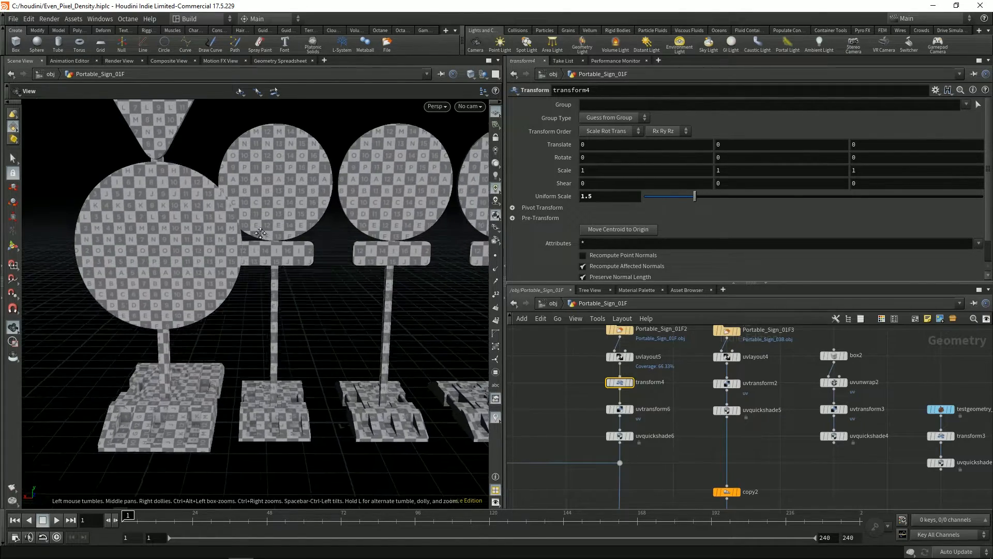
scroll(260, 233, down, 6)
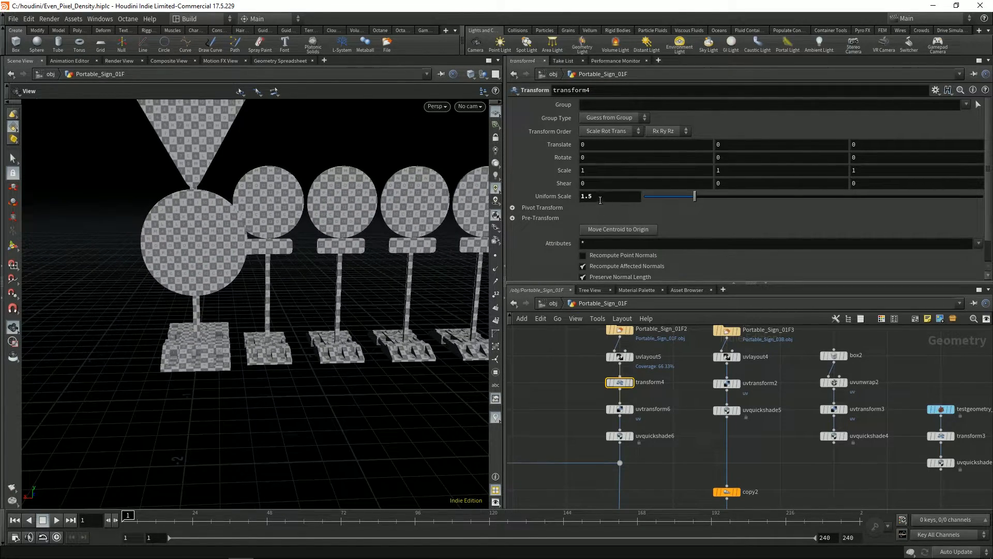
Step: Reset the uniform scale of the first sign's transform4 to 1 and review the row of signs
ctrl+middle_click(600, 201)
middle_drag(623, 496, 625, 393)
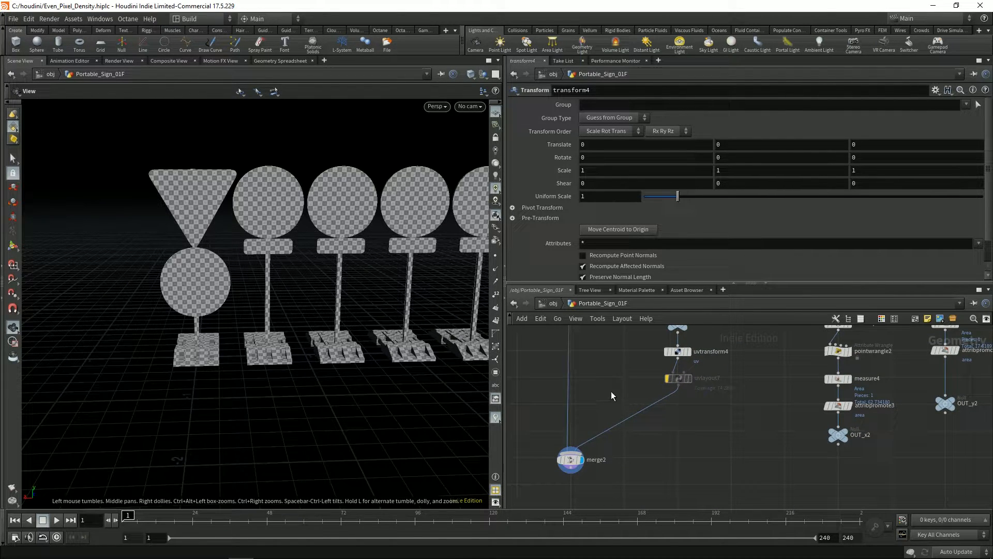
middle_drag(615, 401, 598, 416)
middle_drag(313, 297, 262, 295)
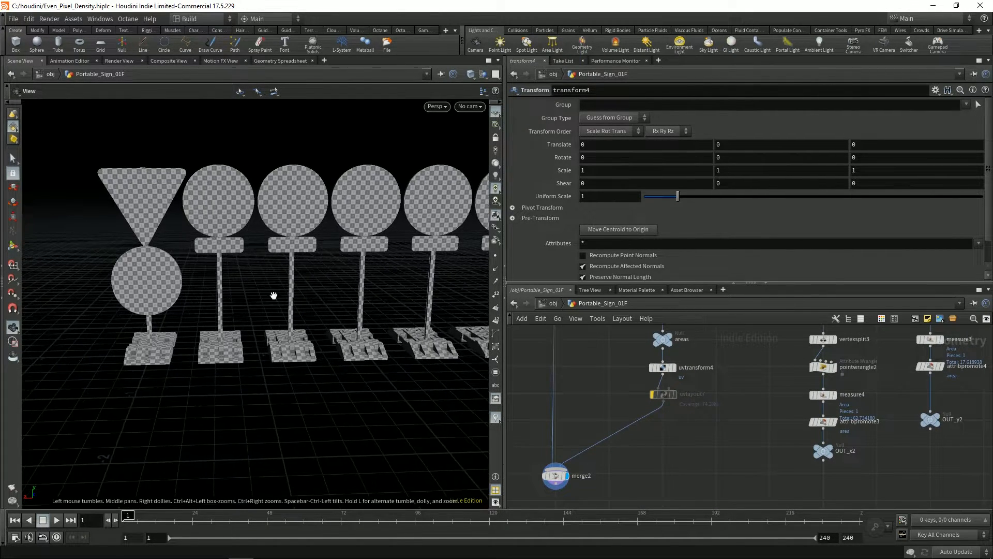
Step: Select copy2, reset its total number to 2, and inspect the checker density across the merged signs
middle_drag(629, 343, 604, 428)
click(634, 398)
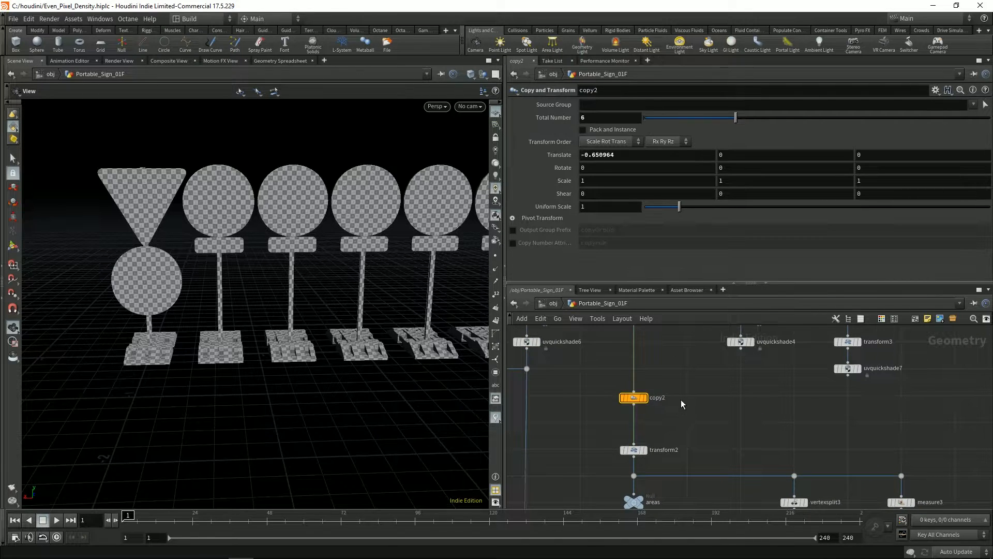
ctrl+middle_click(603, 119)
middle_drag(561, 448, 581, 367)
drag(289, 281, 252, 221)
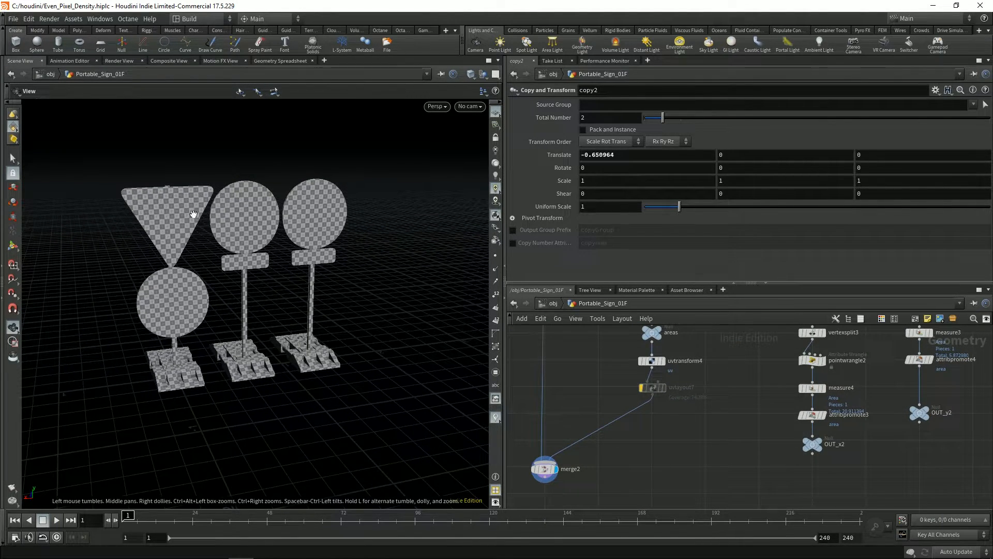
drag(263, 247, 286, 245)
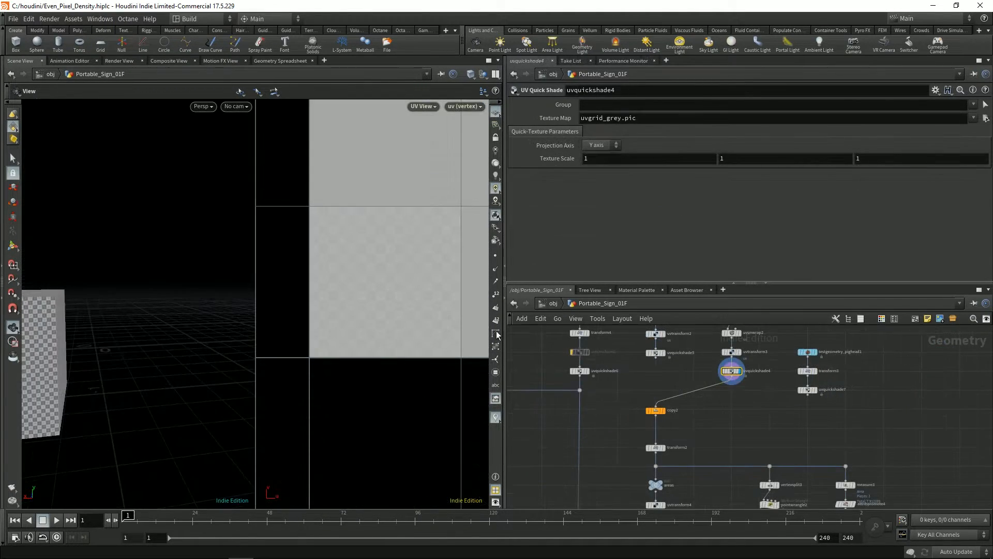
Step: Examine the box's UV islands at uvquickshade4 against the UV tile grid
scroll(311, 270, down, 3)
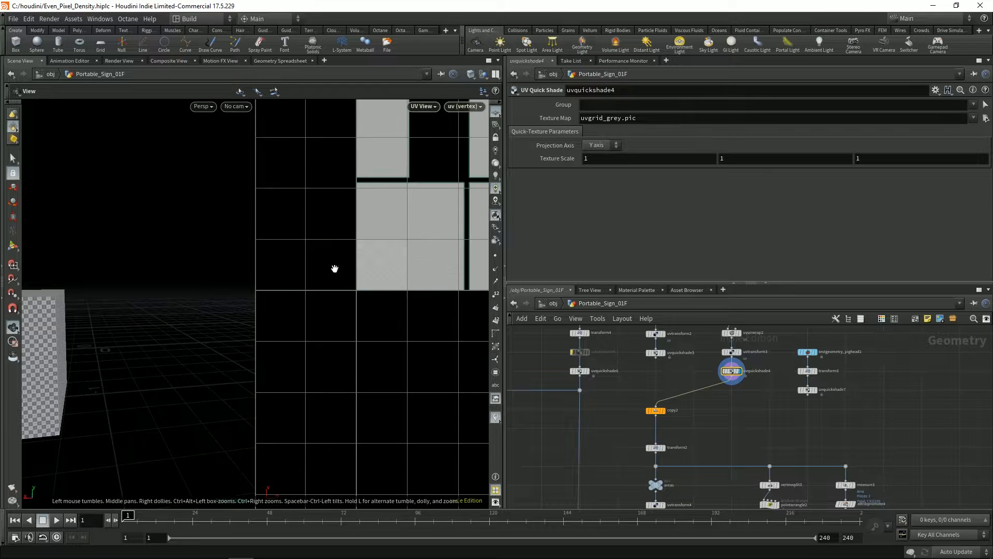
scroll(358, 284, down, 2)
scroll(442, 244, up, 5)
middle_drag(397, 258, 449, 249)
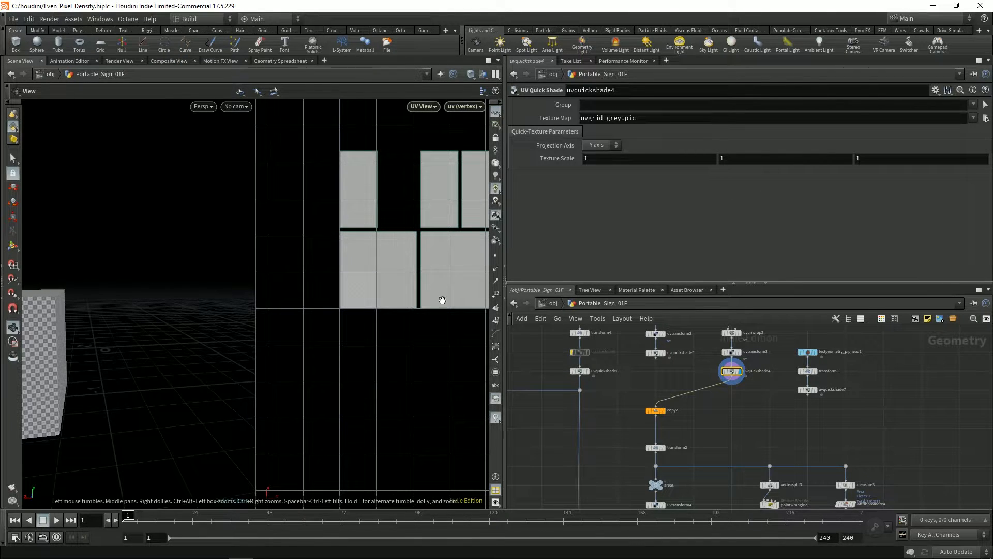
Step: Display the area-ratio-driven uvtransform4 and inspect the scaled box islands in UV space
middle_drag(628, 446, 647, 381)
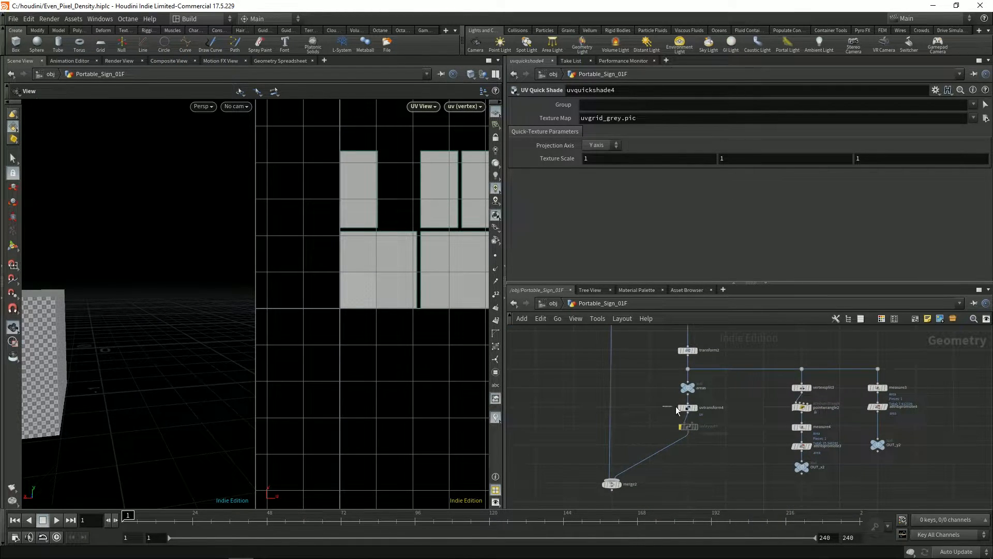
click(684, 407)
key(r)
right_drag(358, 294, 505, 259)
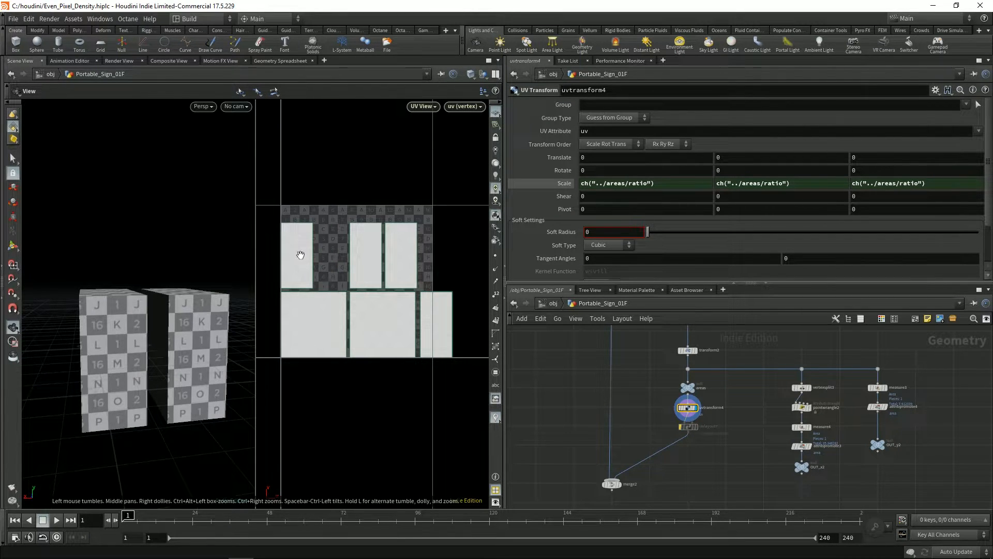
middle_drag(383, 231, 383, 268)
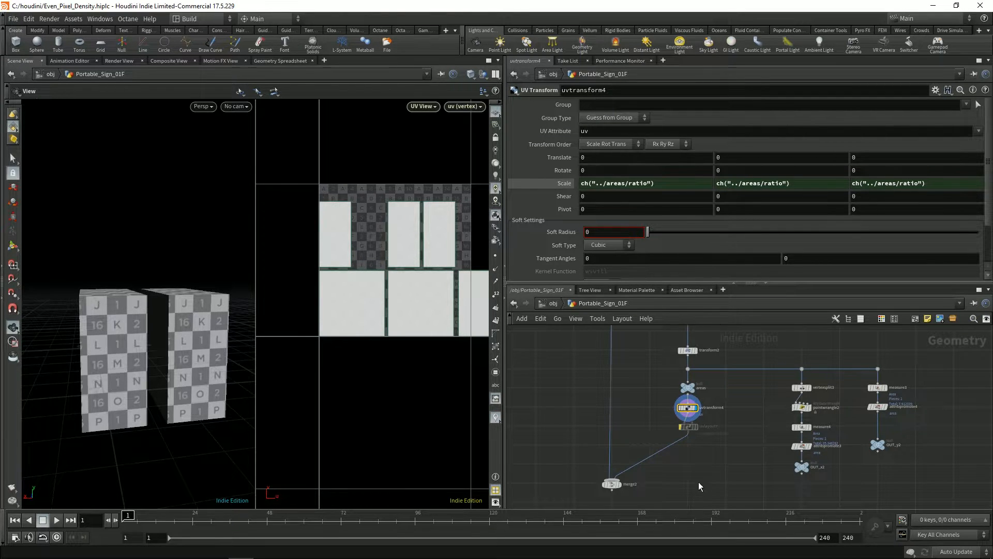
Step: Locate the bypassed uvlayout7 below uvtransform4 and compare the box islands with their checker pattern in 3D
scroll(699, 482, up, 5)
mouse_move(647, 388)
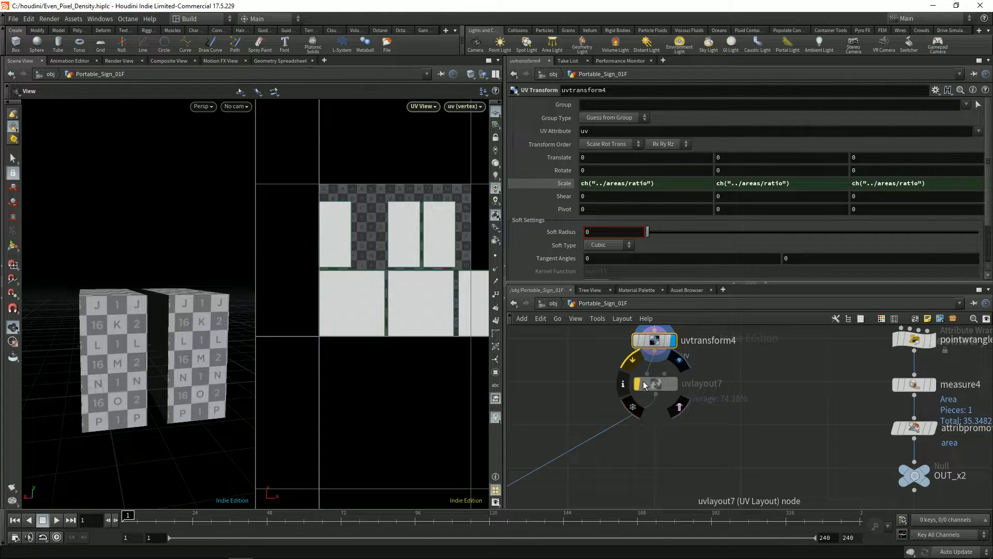
scroll(357, 308, down, 3)
middle_drag(377, 308, 377, 311)
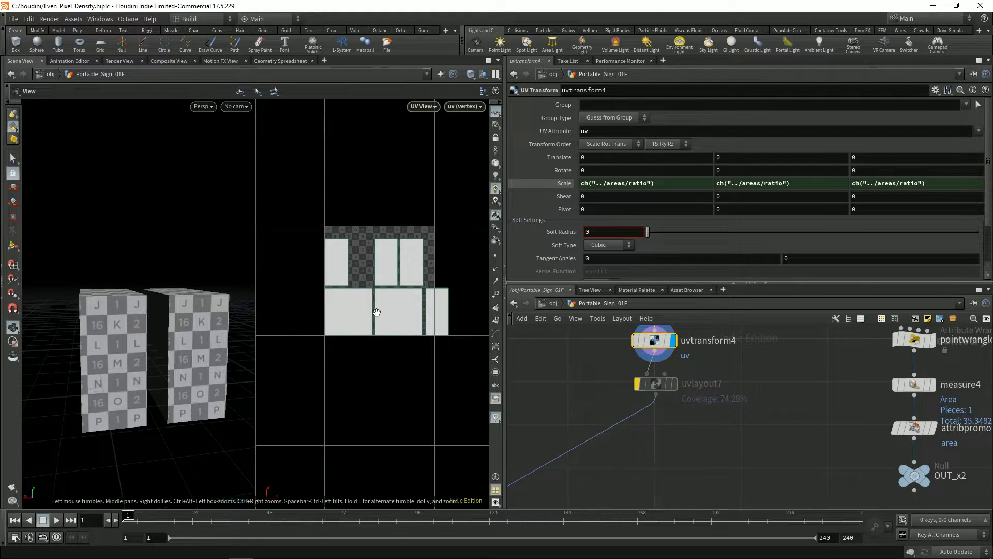
scroll(154, 304, down, 3)
drag(155, 304, 159, 343)
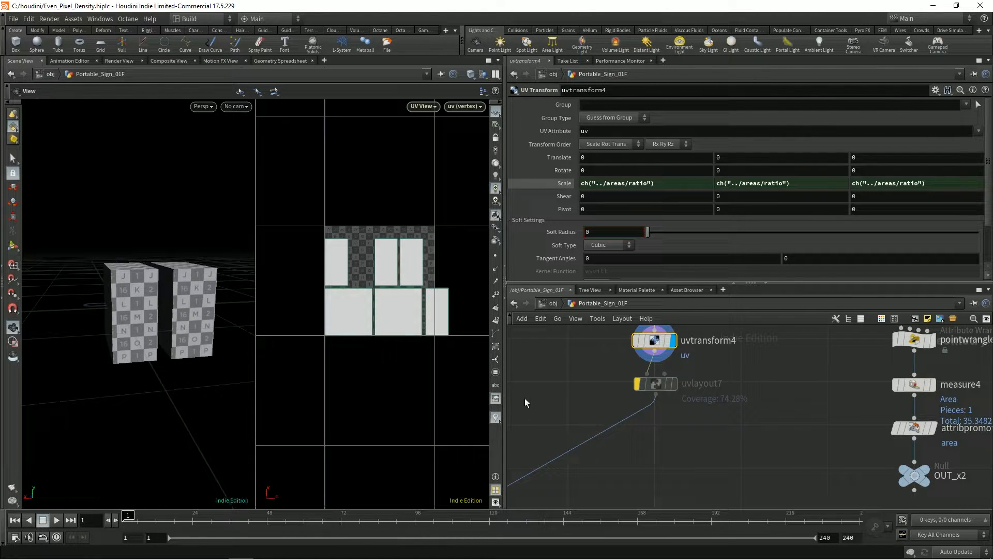
Step: Widen the viewport area and re-enable the first sign's uvtransform6, checking how the box islands respond
drag(504, 370, 609, 349)
middle_drag(628, 346, 765, 383)
scroll(765, 383, down, 6)
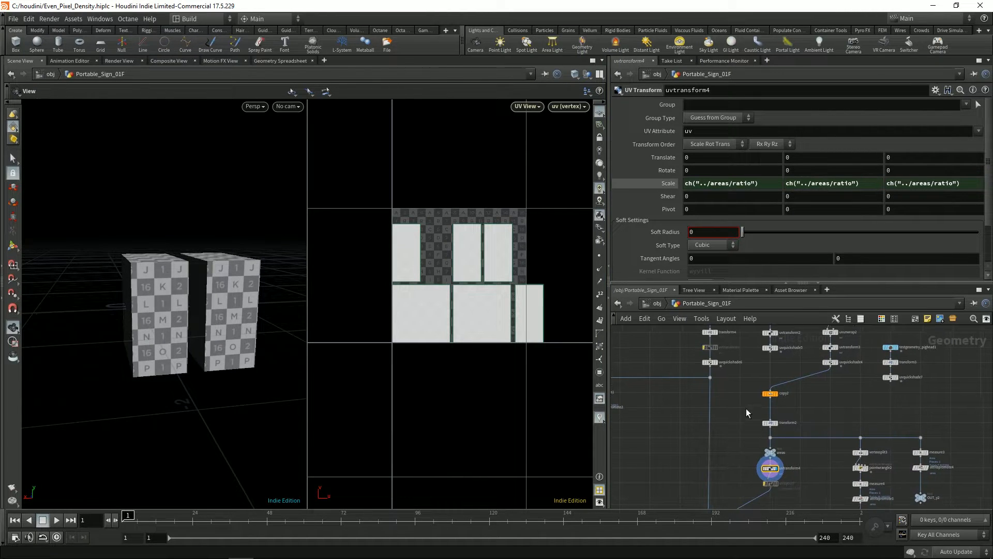
scroll(735, 383, up, 3)
click(701, 376)
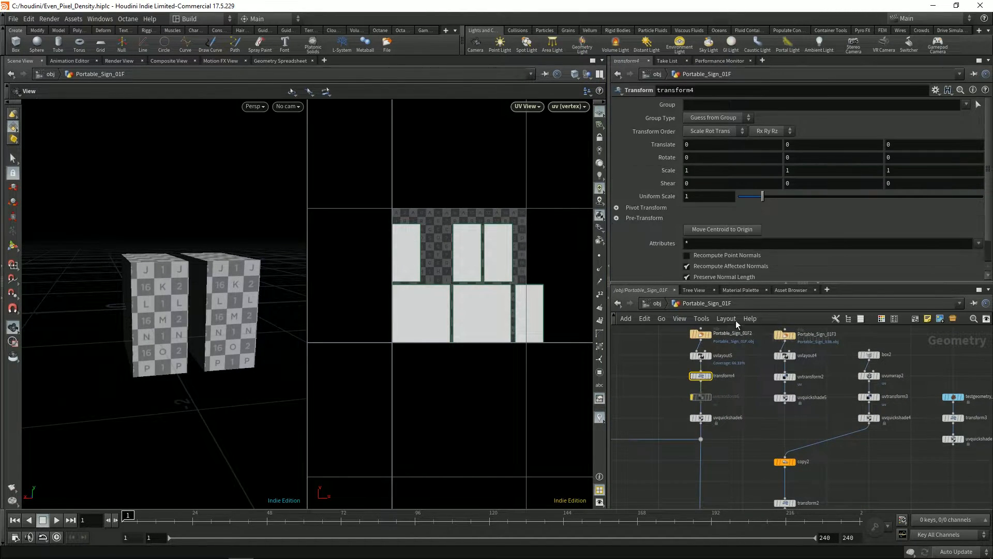
click(694, 397)
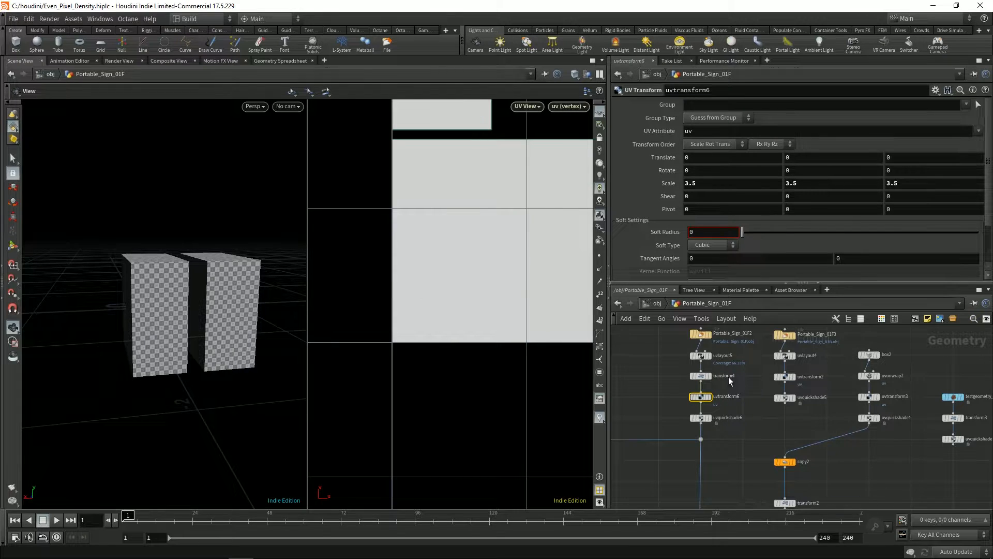
scroll(490, 264, down, 3)
middle_drag(490, 267, 437, 279)
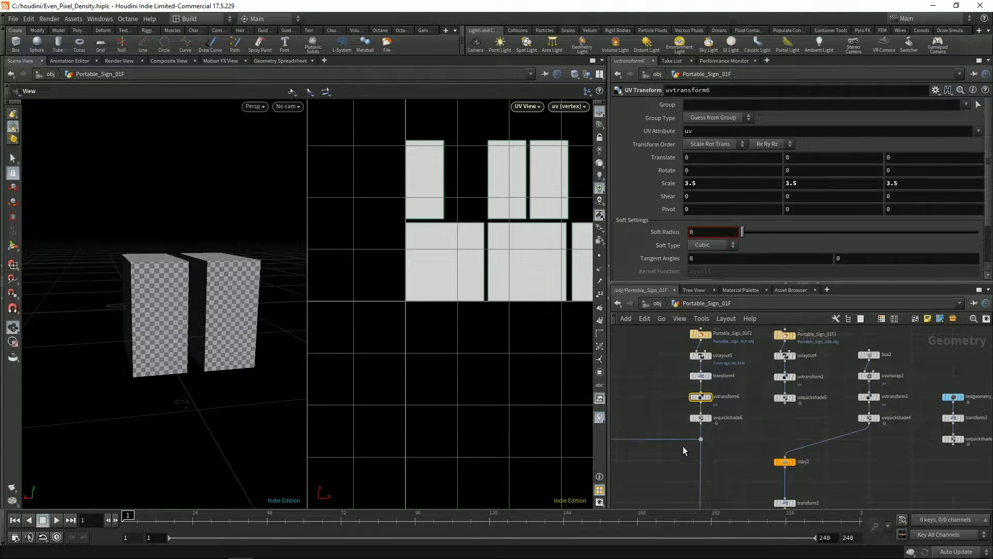
Step: Display merge2 to compare the sign and boxes in 3D and UV space
middle_drag(739, 471, 716, 332)
middle_drag(694, 445, 703, 364)
click(697, 431)
drag(220, 251, 179, 269)
middle_drag(569, 227, 510, 239)
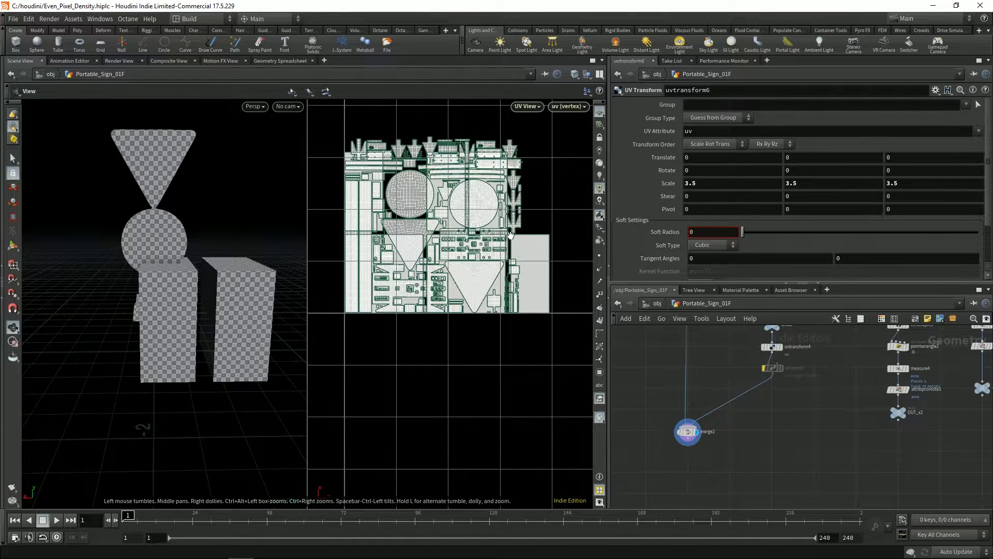
Step: Display only the boxes at uvtransform4 and inspect their islands across the UV tiles
scroll(529, 238, up, 2)
middle_drag(743, 363, 710, 408)
click(746, 392)
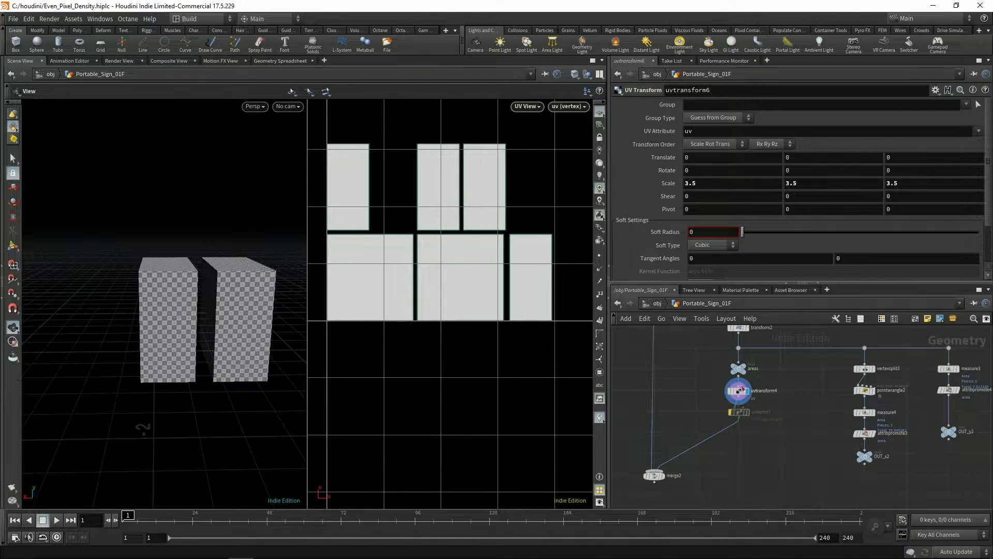
middle_drag(392, 271, 474, 264)
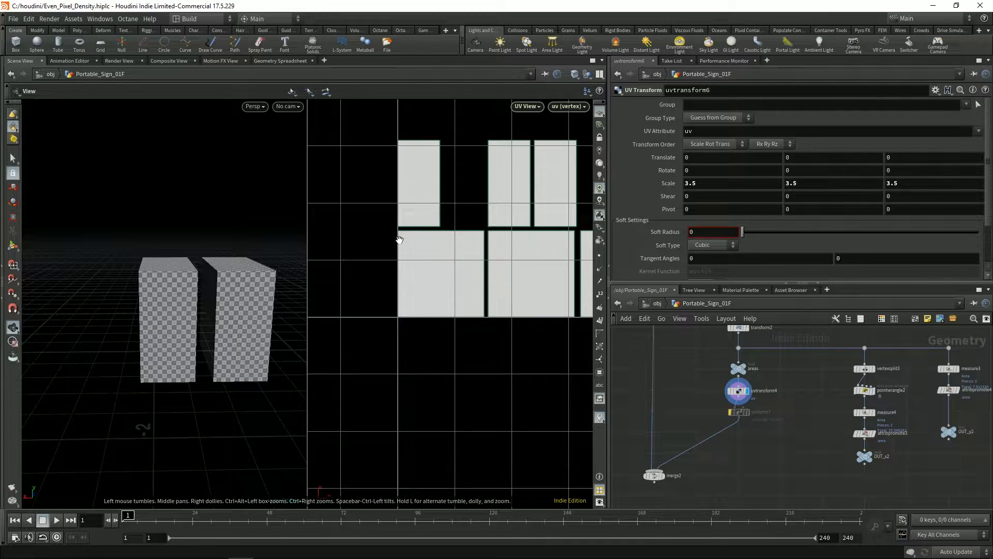
Step: Try to enable uvlayout7 and display its packing of the enlarged box islands
click(732, 411)
click(740, 412)
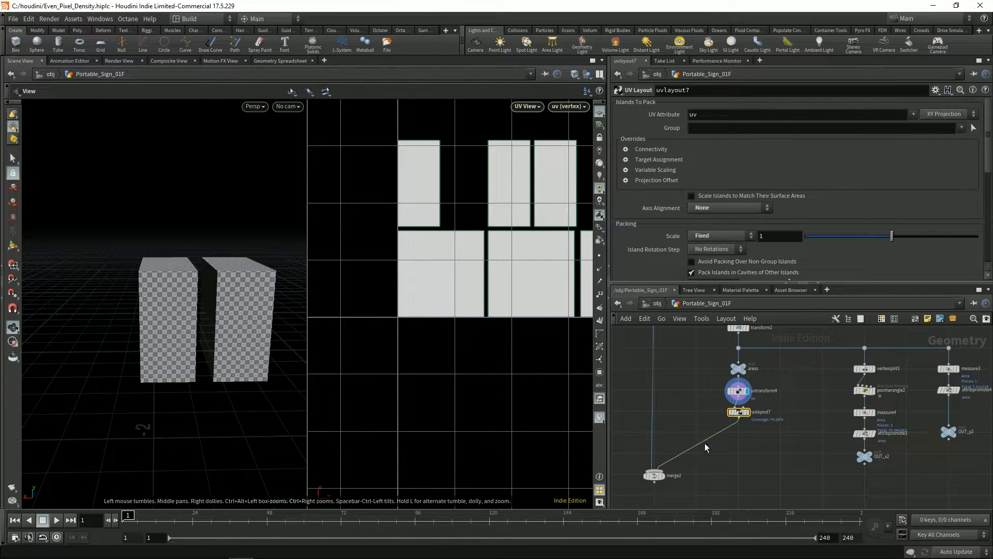
key(r)
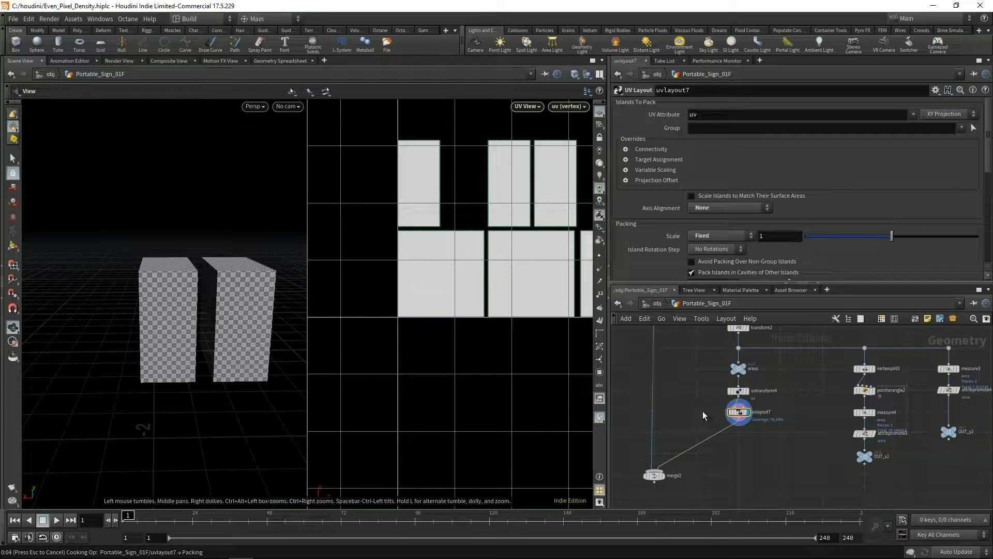
key(Escape)
Step: Bypass uvlayout7 again and display the merged sign and boxes at merge2
middle_drag(657, 448, 676, 430)
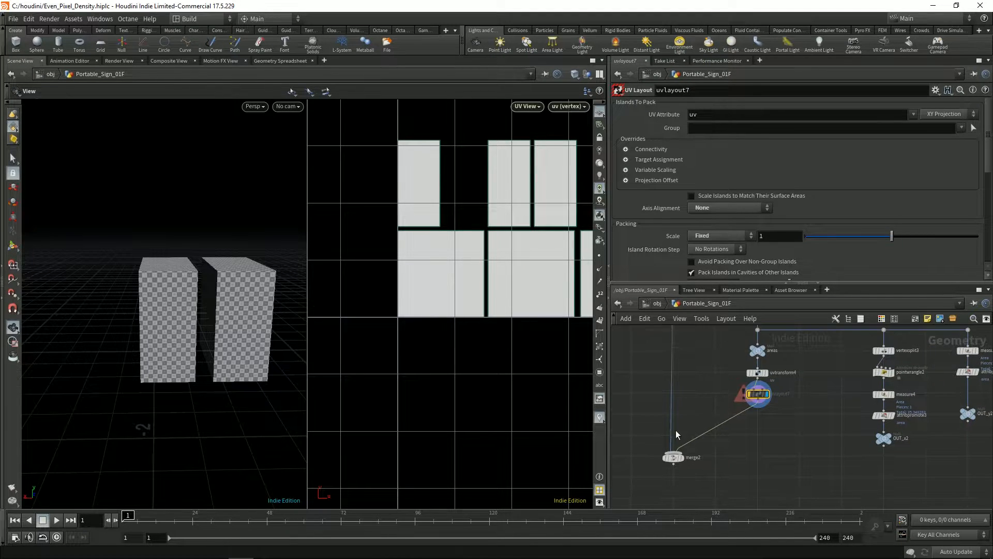
key(r)
click(674, 458)
middle_drag(723, 397, 744, 466)
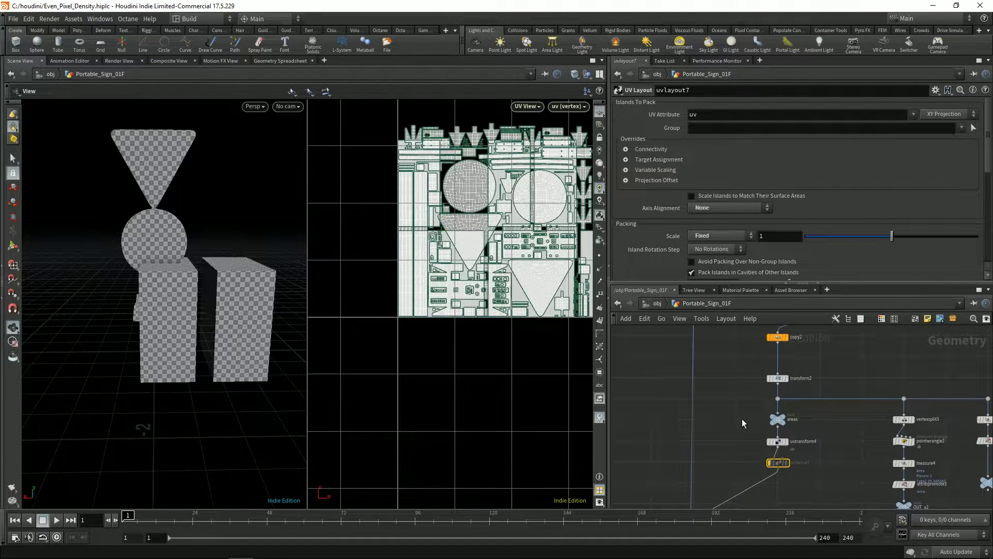
Step: Bypass the first sign's uvtransform6 and inspect the merged UVs
middle_drag(733, 372, 742, 497)
key(b)
click(709, 397)
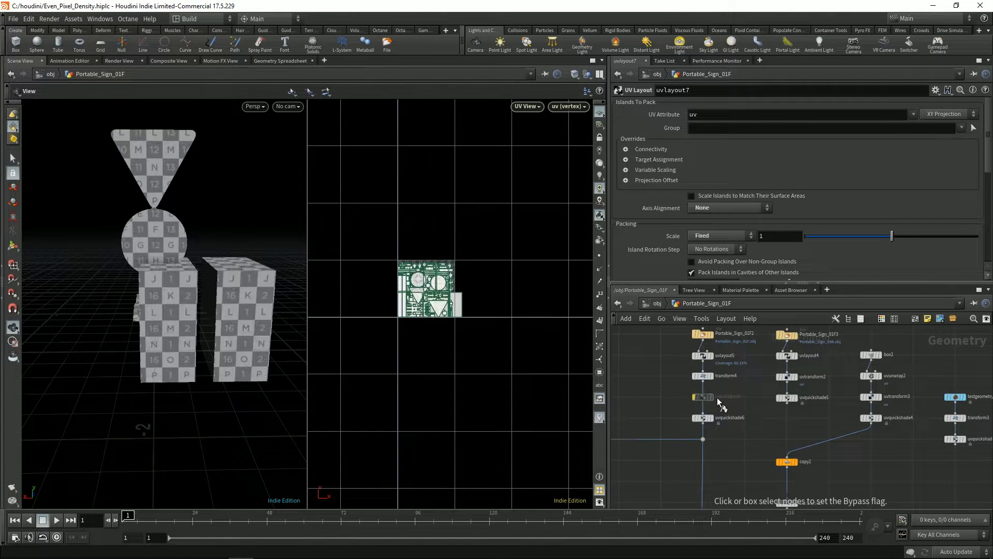
scroll(528, 270, up, 5)
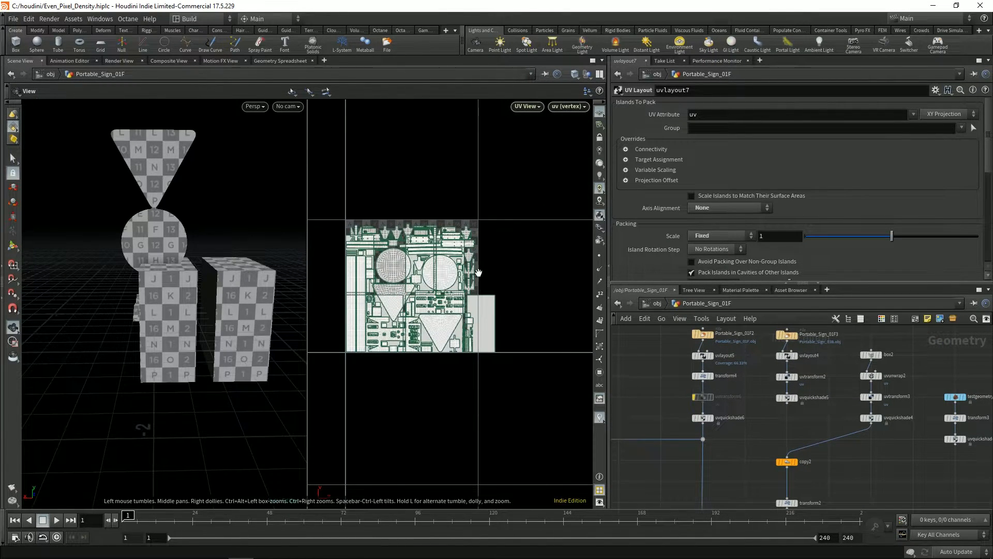
Step: Enable uvlayout7 and examine its packed box islands across the UV tiles
middle_drag(723, 486, 696, 344)
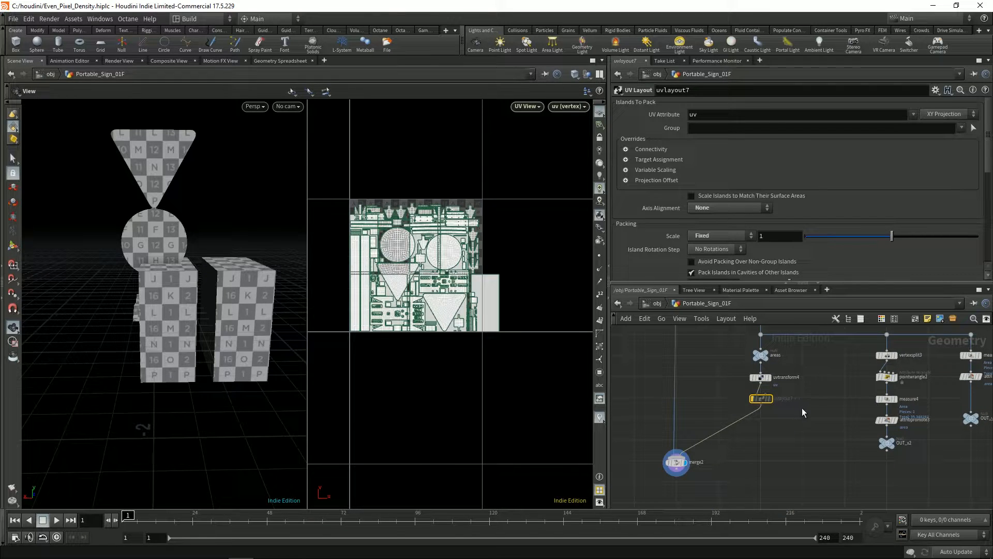
key(b)
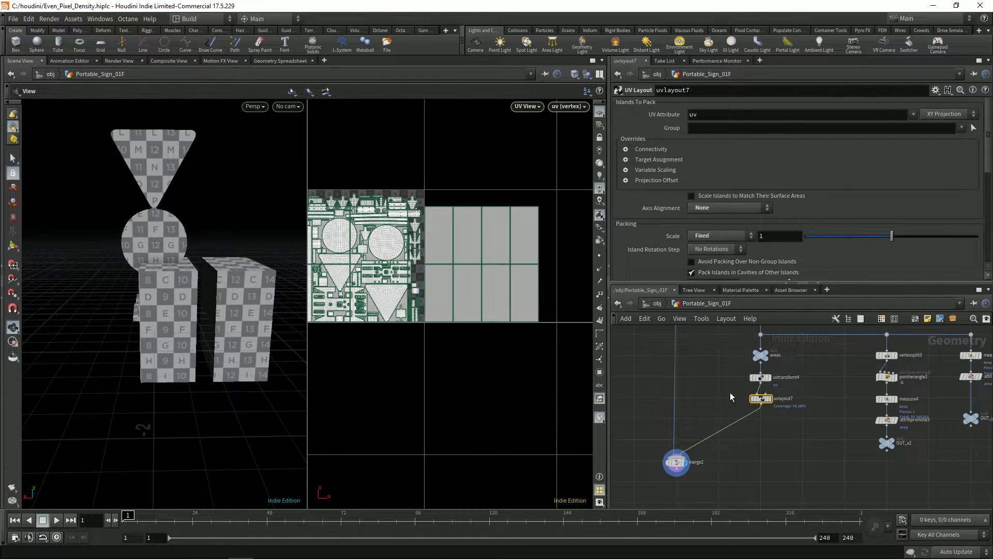
key(r)
scroll(507, 258, down, 3)
middle_drag(410, 269, 457, 263)
scroll(455, 258, down, 1)
scroll(481, 257, up, 2)
mouse_move(178, 311)
mouse_down()
mouse_move(182, 330)
mouse_move(157, 330)
mouse_move(173, 307)
mouse_up()
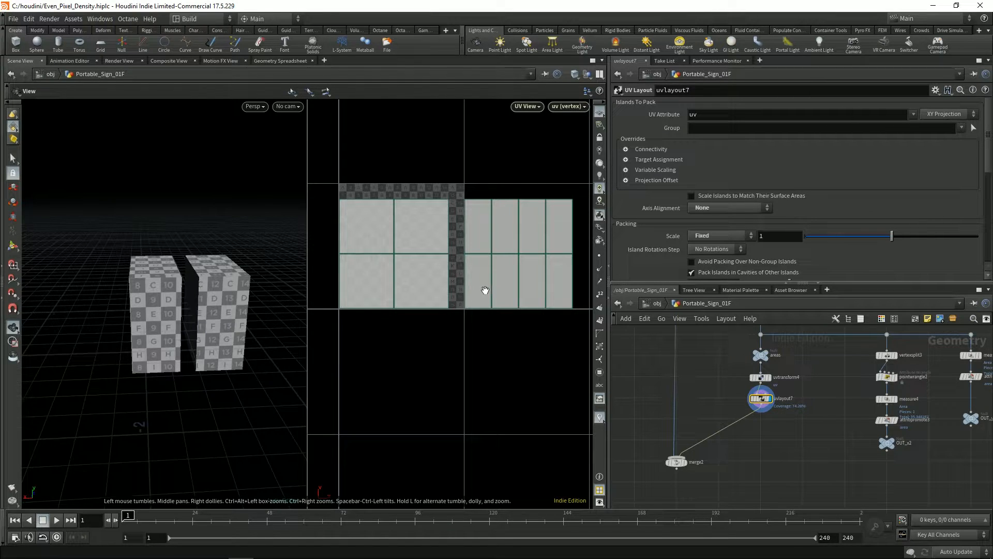
mouse_move(441, 316)
middle_down()
mouse_move(459, 333)
mouse_move(451, 323)
middle_up()
scroll(478, 309, down, 2)
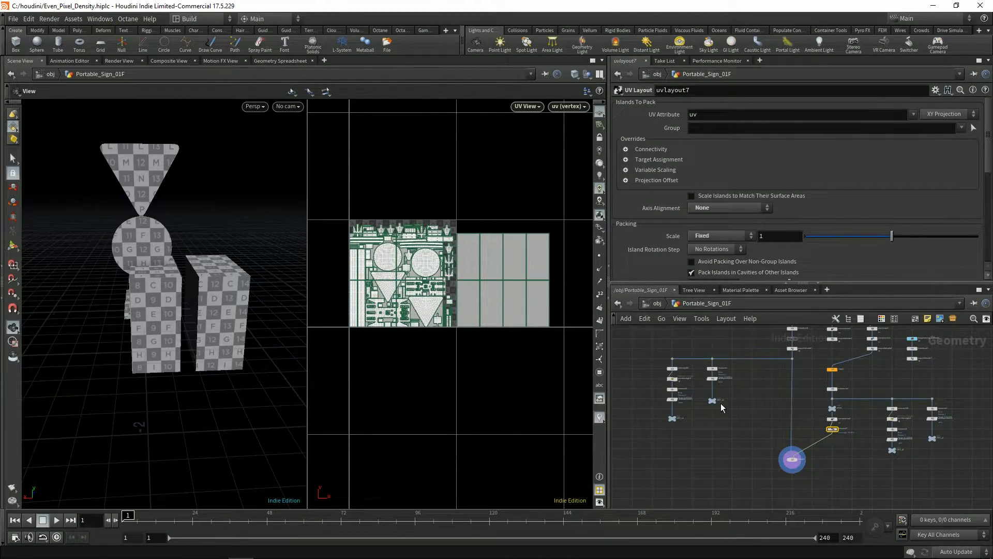
Step: Display the first sign alone at uvquickshade6 and view its checker pattern
middle_drag(753, 382, 728, 411)
right_drag(791, 391, 828, 388)
key(r)
click(751, 372)
drag(149, 224, 275, 280)
middle_drag(809, 380, 761, 374)
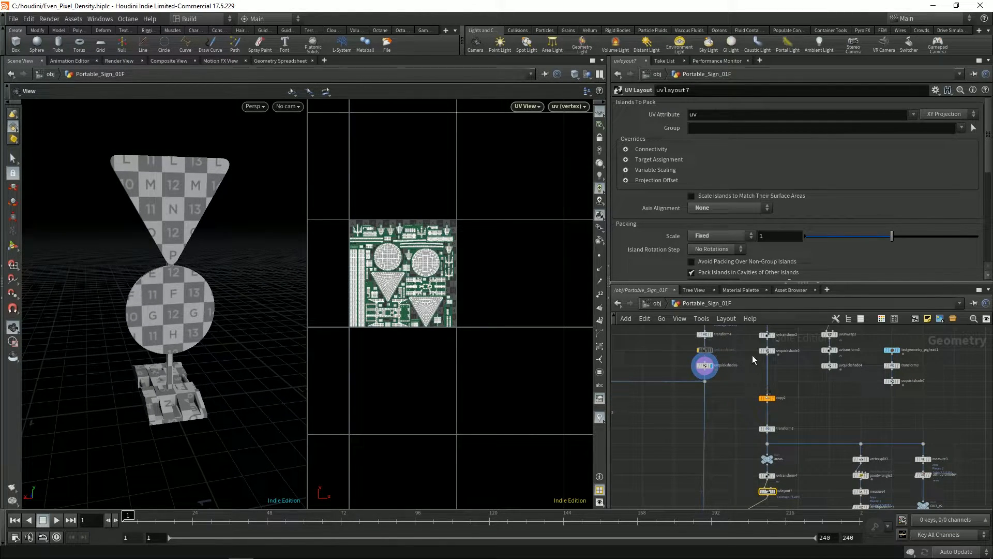
Step: Select and display the second sign's uvquickshade5 to view its unmatched checker density
click(766, 350)
click(774, 350)
drag(149, 238, 165, 250)
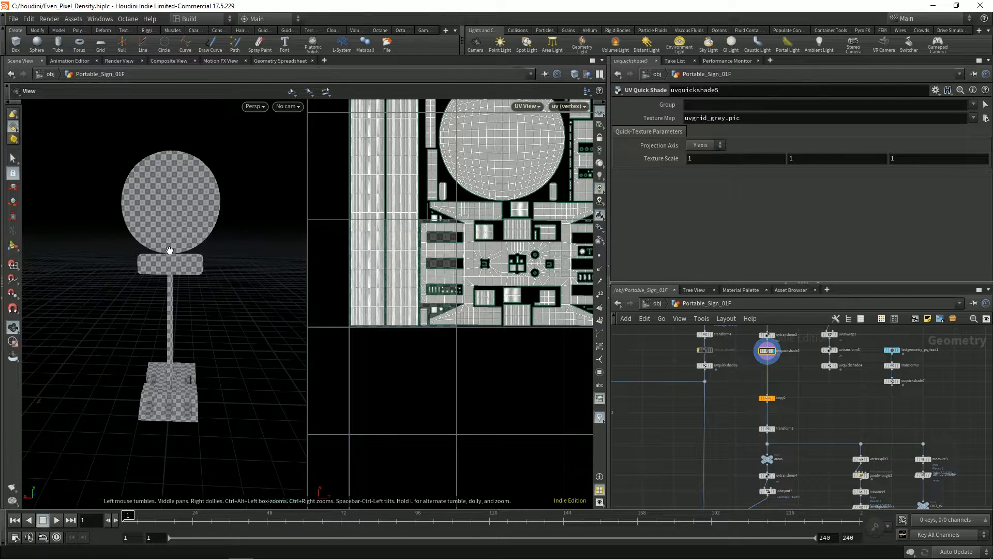
Step: Display merge2 and compare the checker density of the three signs
middle_drag(751, 468, 750, 363)
drag(666, 405, 729, 462)
key(r)
drag(136, 238, 118, 259)
Step: Display the first sign's OUT_x1 null and inspect its geometry flattened to the UV layout
scroll(104, 248, down, 3)
middle_drag(652, 357, 845, 403)
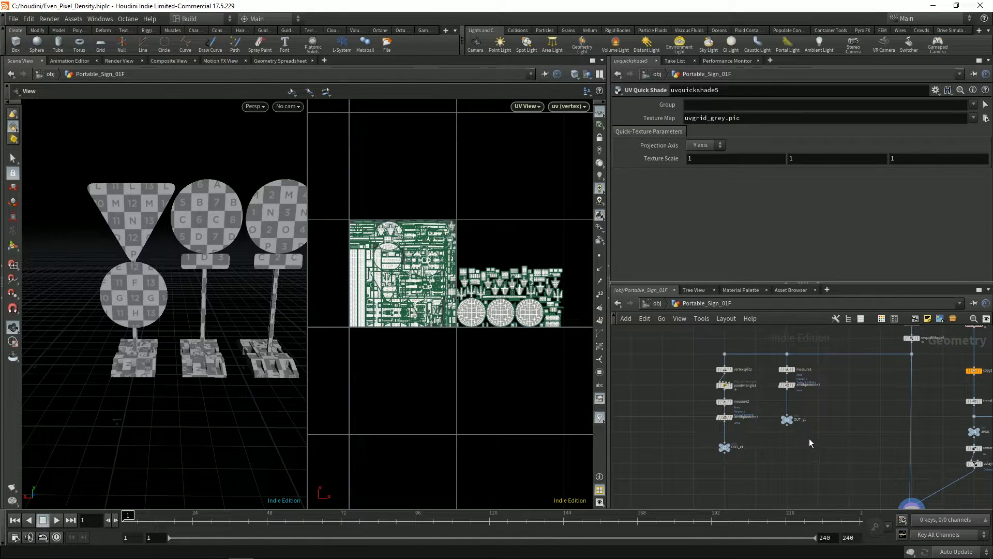
click(726, 447)
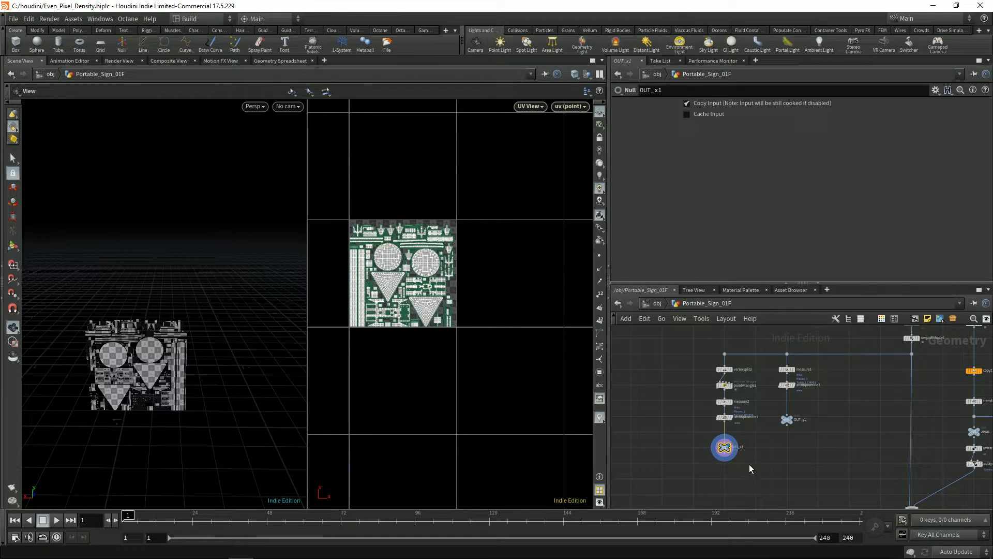
drag(171, 278, 211, 274)
right_drag(212, 274, 269, 280)
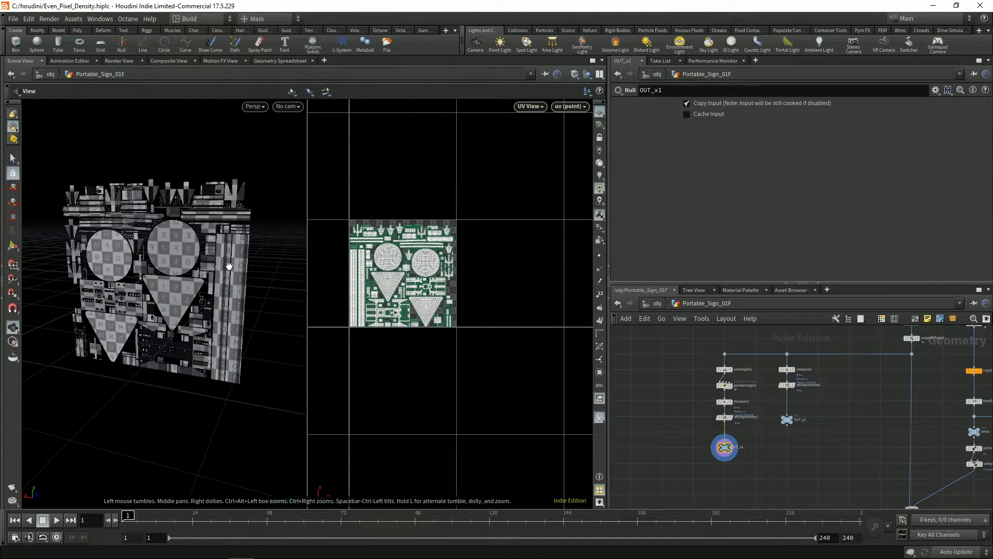
Step: Add a GameDev UV Visualize node beside the first sign's vertexsplit2 branch
drag(269, 279, 236, 277)
scroll(668, 399, up, 3)
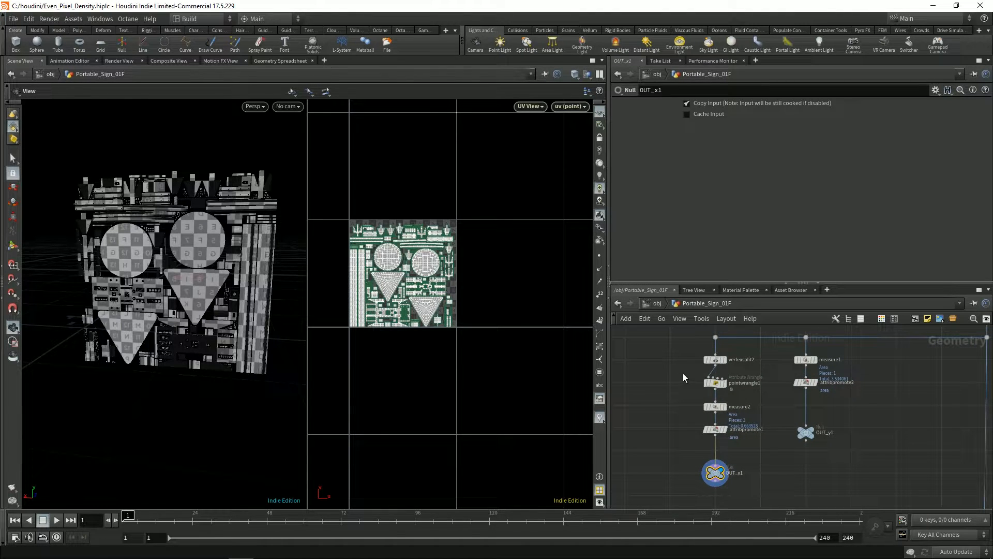
middle_drag(666, 390, 715, 404)
key(Tab)
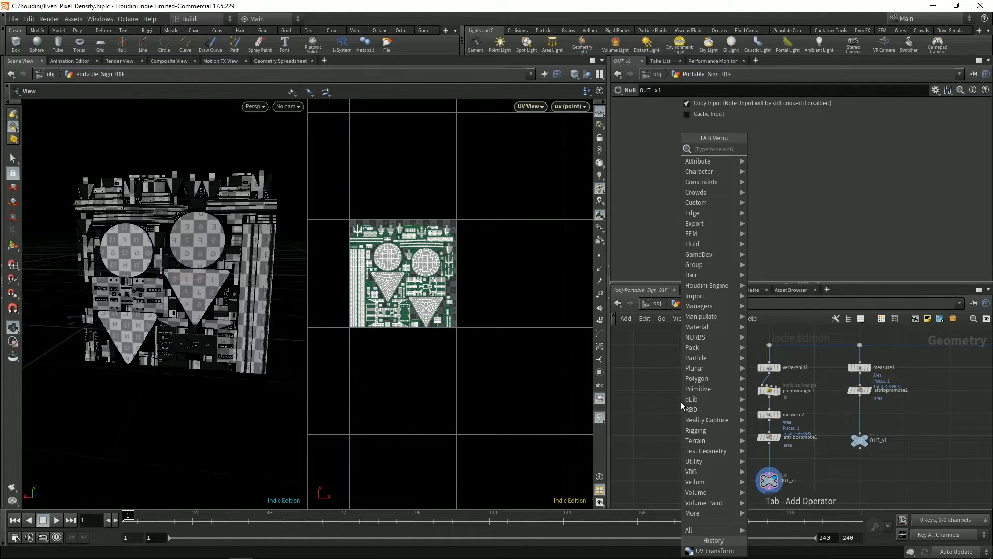
text(game)
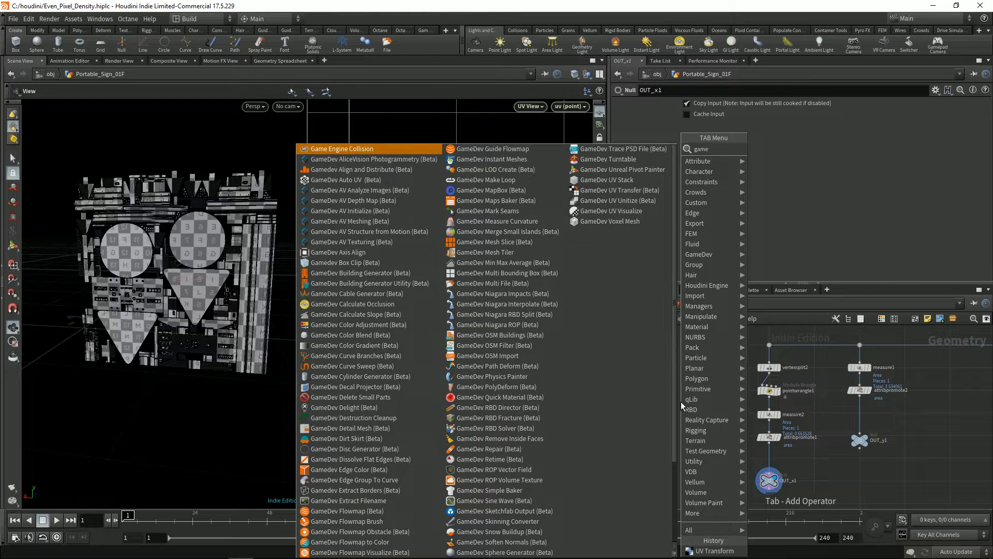
text( vis)
key(Down)
key(Down)
key(Return)
click(681, 401)
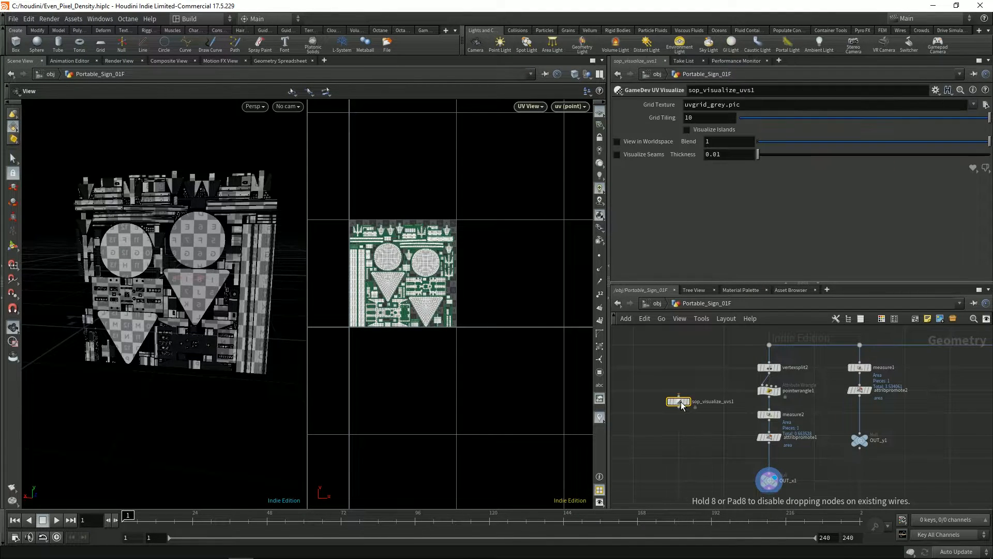
Step: Wire the UV Visualize node to the source of vertexsplit2 and display it on the first sign
drag(688, 395, 769, 345)
click(689, 403)
scroll(156, 255, down, 3)
drag(155, 255, 174, 336)
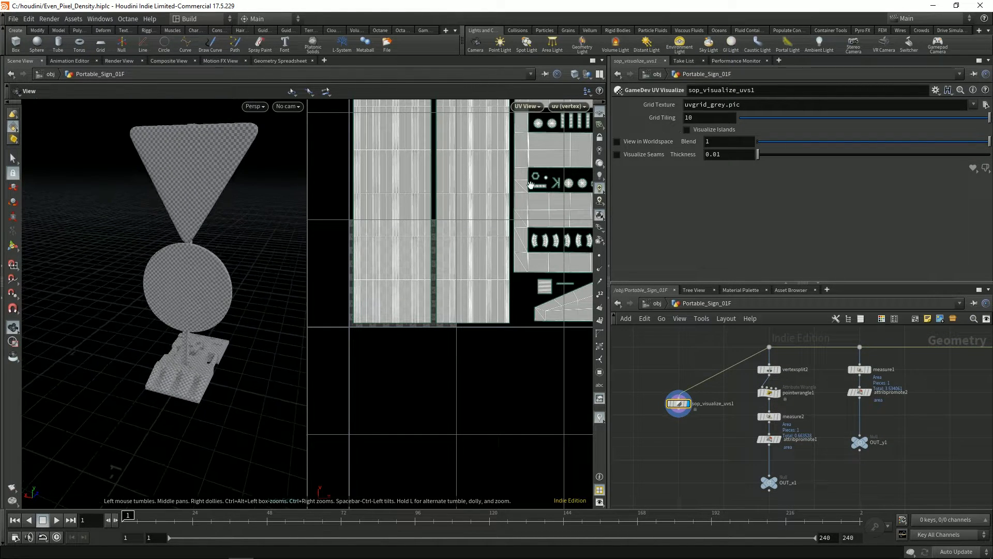
Step: Enable View in Workspace on the UV Visualize node and view the sign laid out by its UVs
click(617, 141)
mouse_move(201, 290)
mouse_down()
mouse_move(209, 252)
mouse_move(194, 288)
mouse_up()
scroll(212, 259, down, 3)
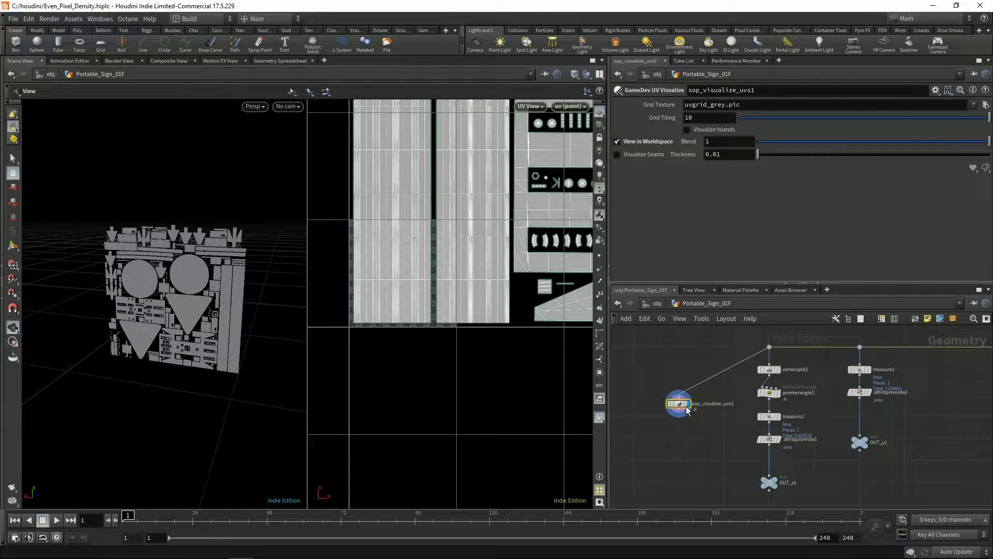
Step: Display pointwrangle1 and review the VEX expression that flattens the geometry to its UVs
click(769, 392)
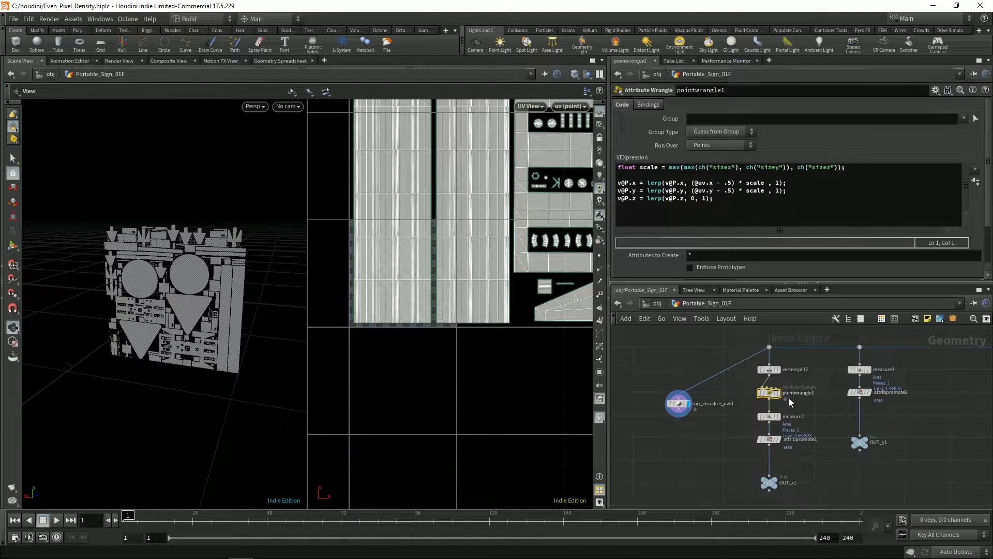
click(778, 393)
scroll(262, 385, up, 5)
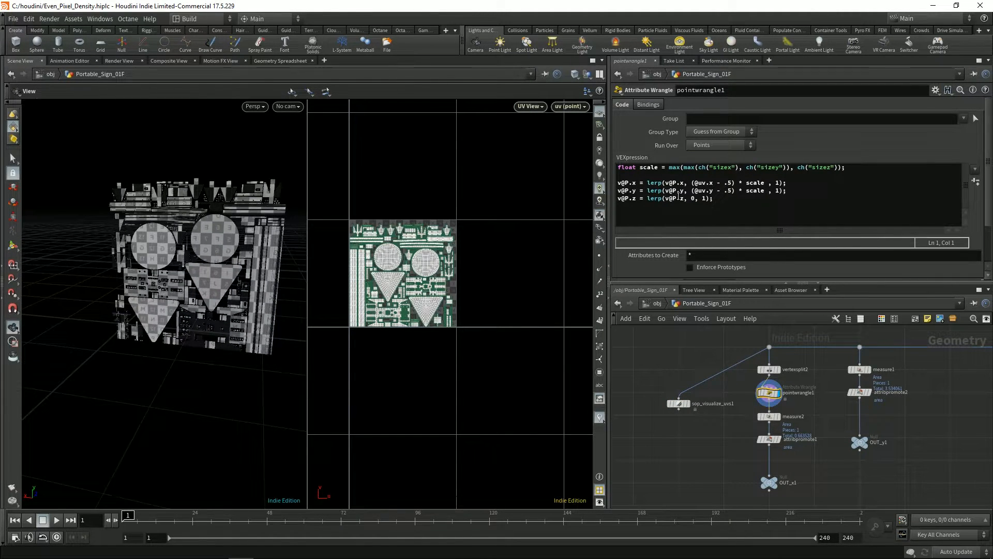
Step: Display measure2 and attribpromote1 to review the Area measurement and its promotion from Primitive to Detail
middle_drag(724, 434, 697, 423)
click(740, 404)
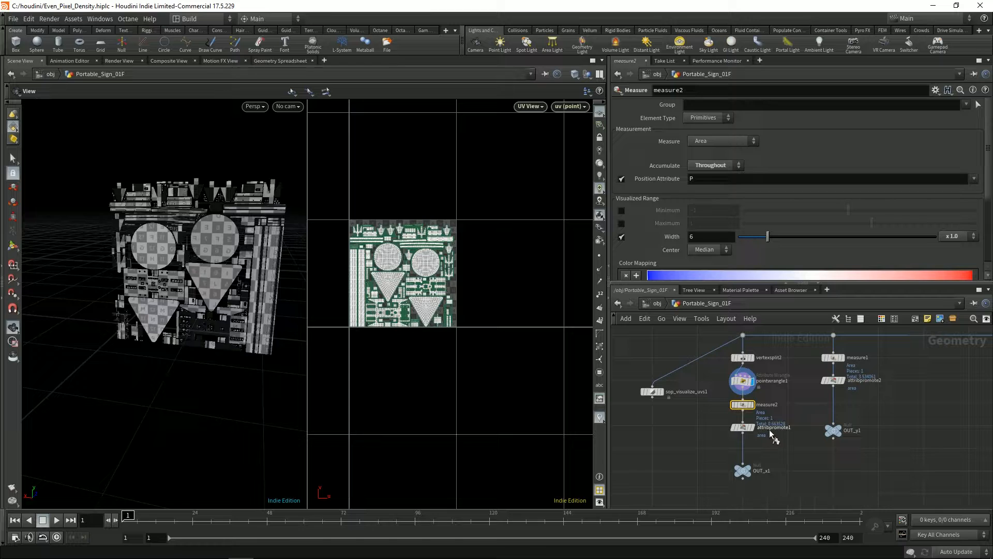
click(752, 404)
drag(206, 260, 182, 296)
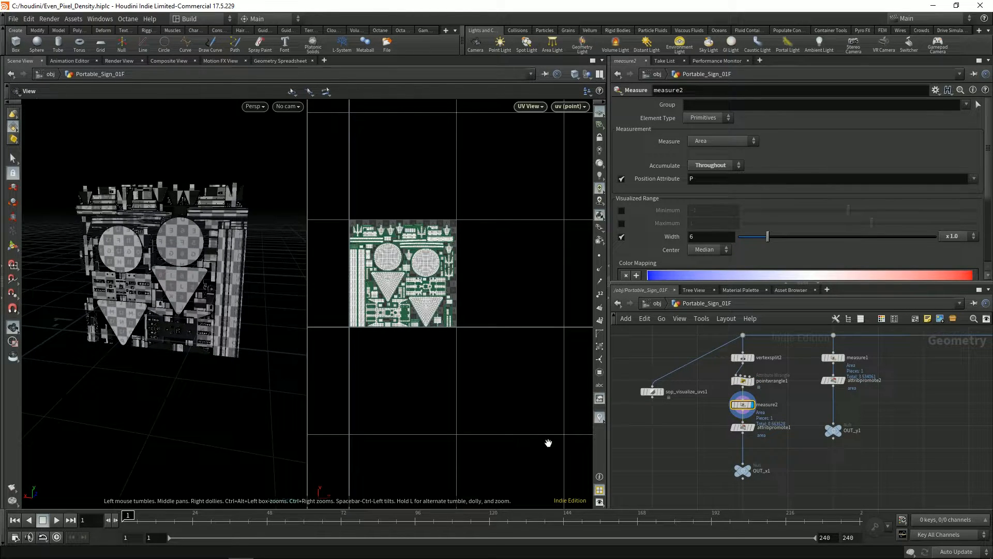
click(741, 427)
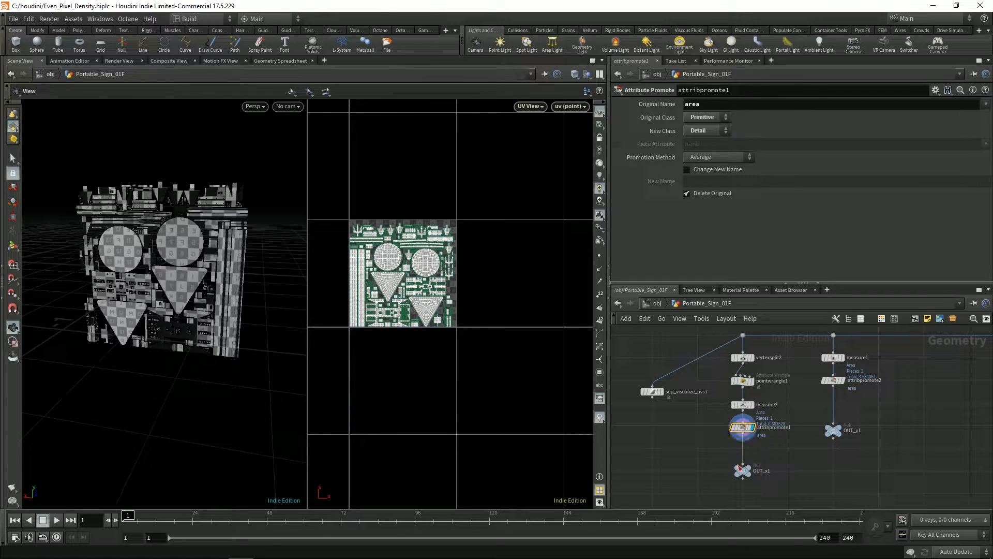
key(r)
Step: Display the OUT_x1 null and inspect the flattened geometry from several angles
click(743, 470)
key(r)
right_drag(178, 267, 167, 270)
drag(179, 271, 162, 302)
right_drag(162, 302, 152, 307)
drag(153, 308, 192, 280)
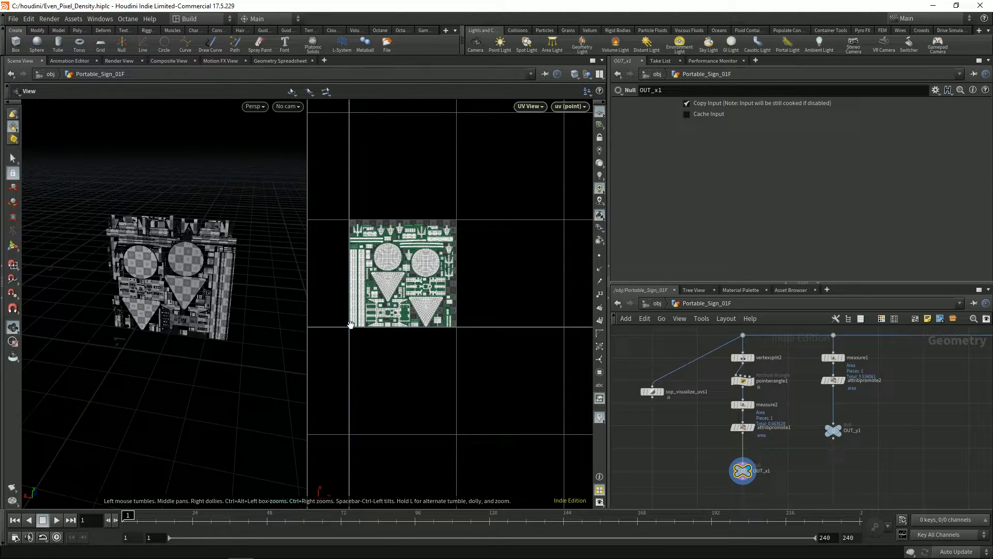
Step: Display the OUT_y1 null and inspect the first sign's original 3D geometry
click(834, 430)
scroll(224, 205, down, 5)
drag(221, 203, 227, 238)
scroll(246, 206, up, 2)
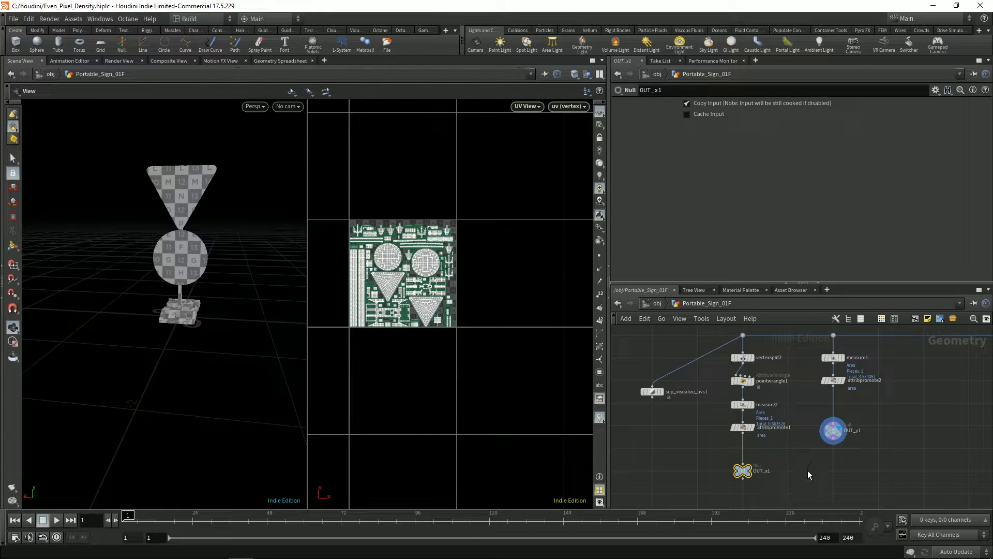
Step: Display the second sign's OUT_x2 null and inspect its geometry flattened to the UV layout
middle_drag(796, 445, 724, 440)
scroll(724, 439, down, 1)
middle_drag(781, 426, 692, 412)
scroll(692, 412, down, 4)
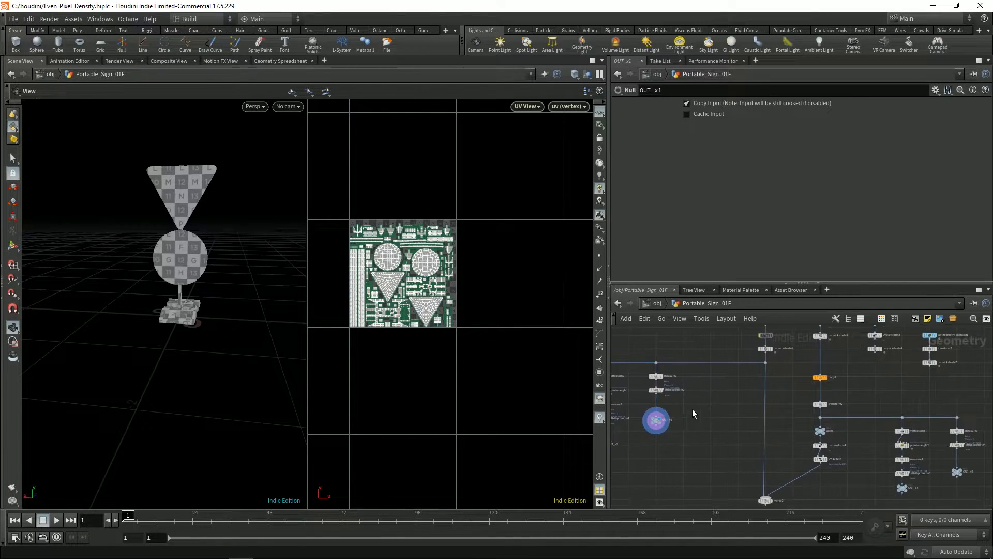
middle_drag(880, 476, 781, 403)
scroll(782, 405, up, 2)
key(r)
drag(796, 409, 828, 430)
scroll(166, 284, down, 4)
drag(166, 284, 210, 312)
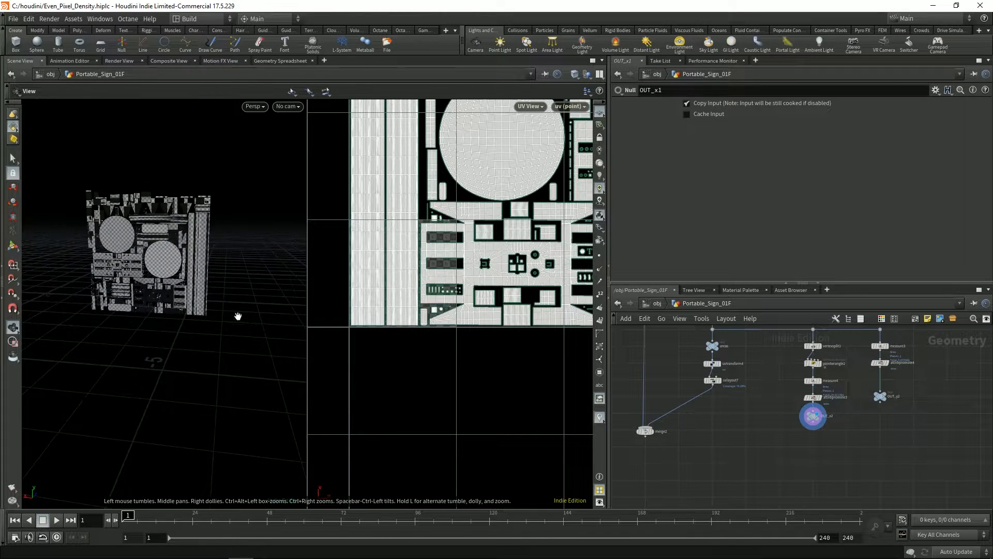
Step: Display OUT_y2, OUT_x1 and OUT_x2 in turn to compare the signs' surface and UV area geometry
click(876, 394)
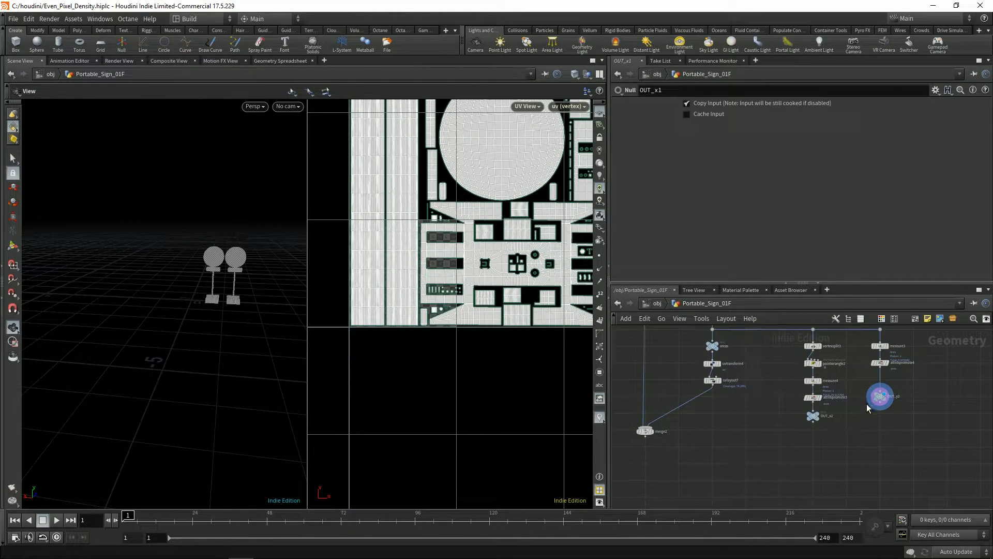
click(814, 416)
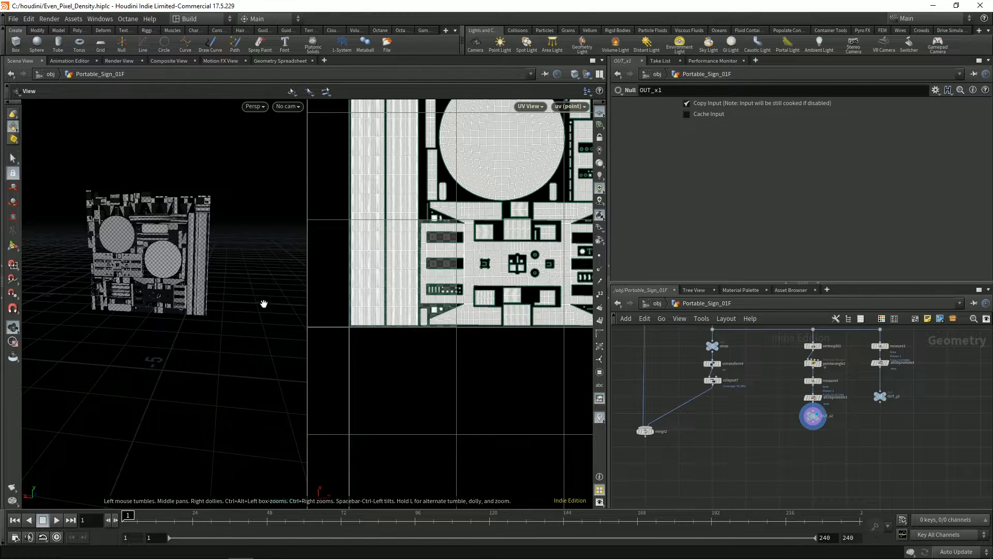
middle_drag(743, 443, 753, 441)
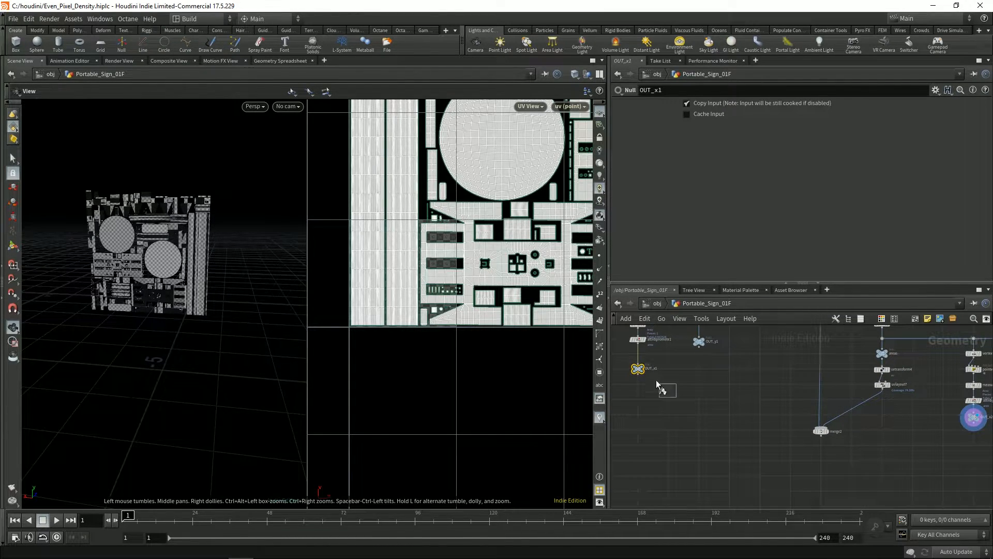
click(642, 368)
middle_drag(938, 438, 855, 449)
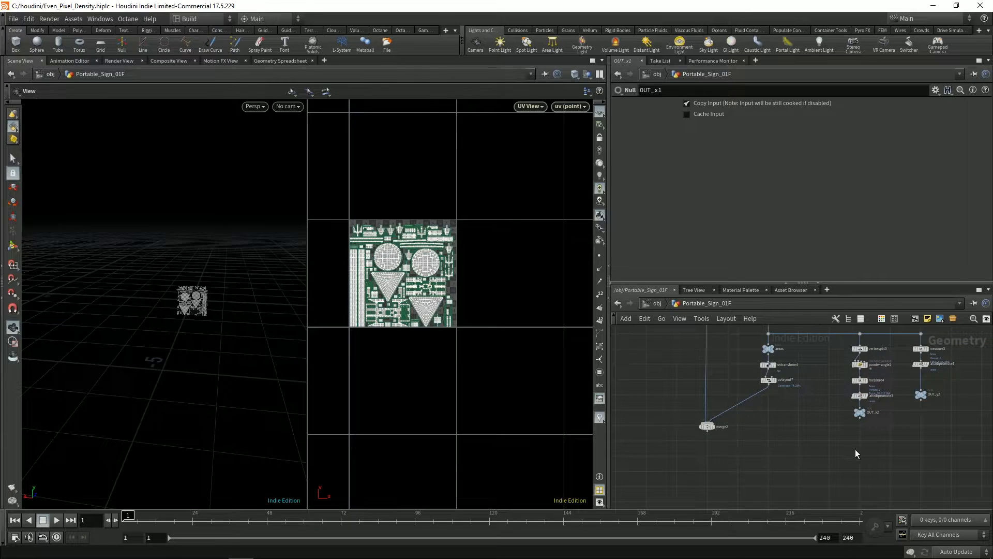
click(860, 412)
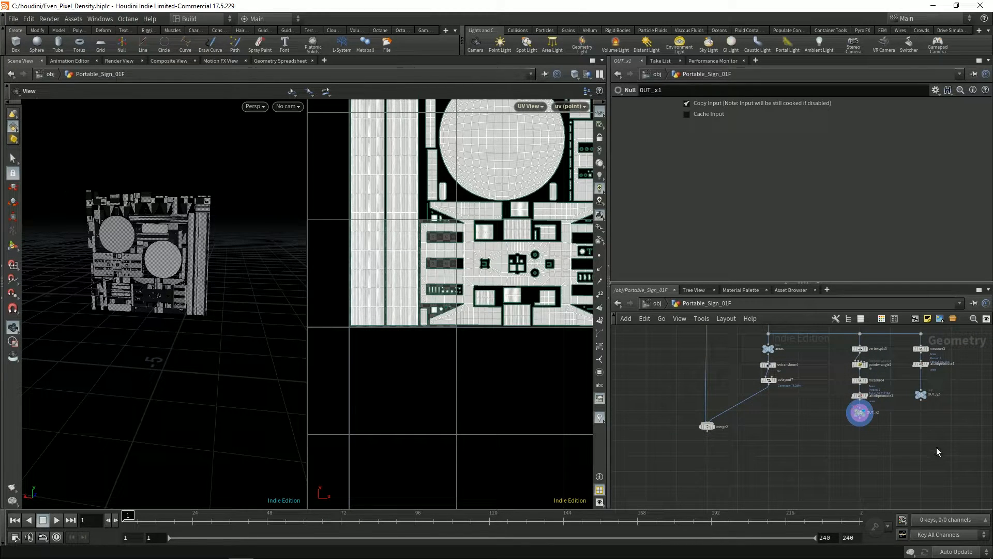
Step: Display the second sign's uvtransform4 in its bypassed state and inspect the unscaled islands in the UV view
middle_drag(807, 397, 809, 419)
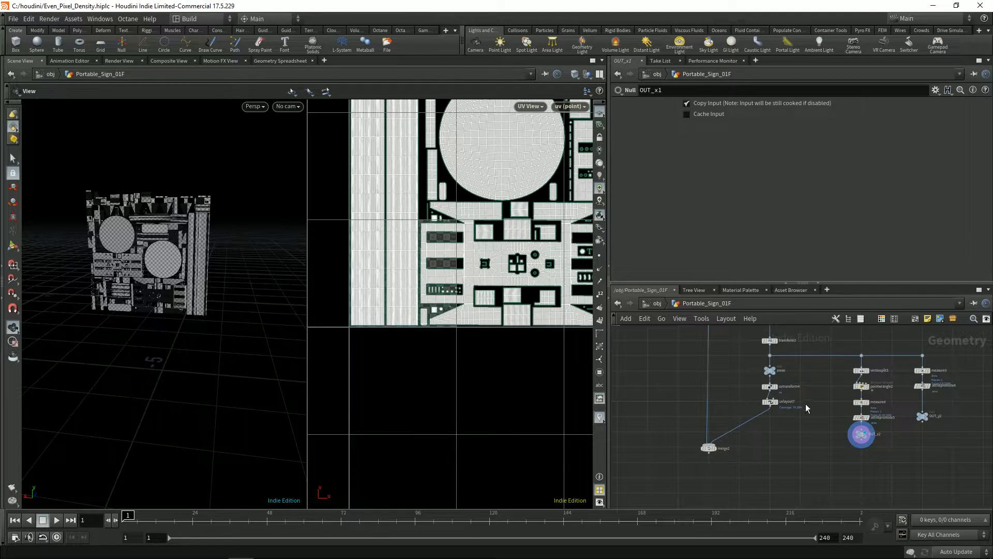
scroll(806, 406, up, 5)
click(789, 397)
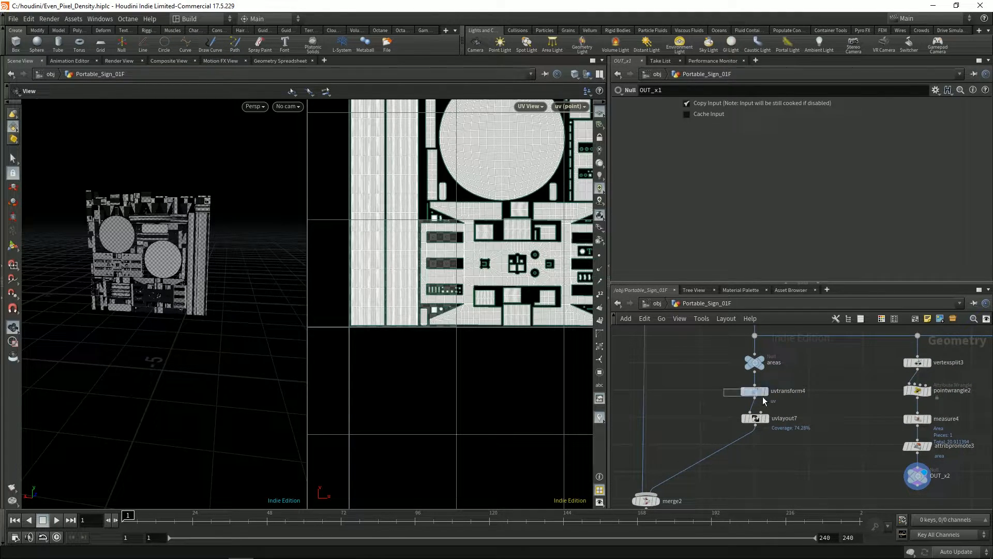
key(r)
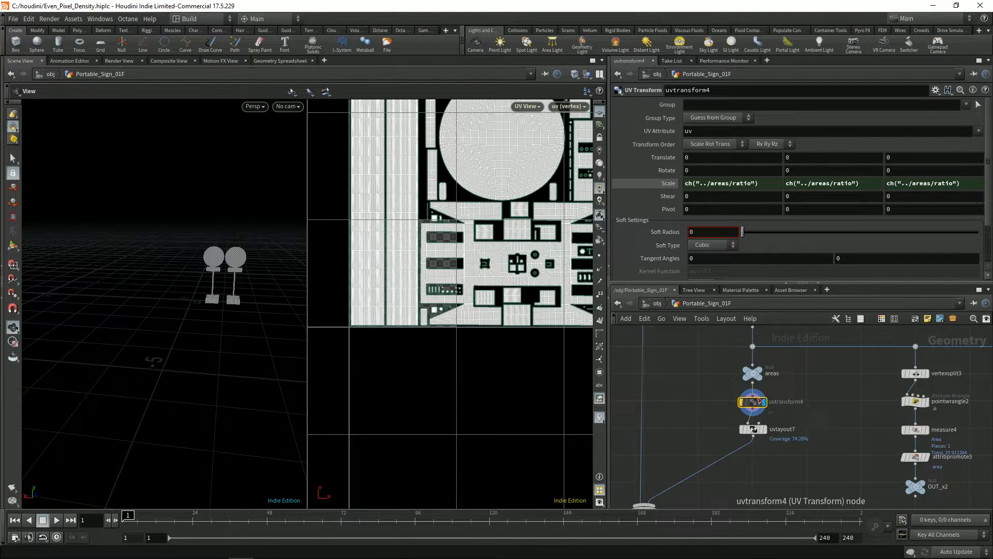
scroll(458, 274, down, 5)
middle_drag(458, 274, 420, 288)
scroll(541, 226, up, 4)
middle_drag(566, 286, 583, 269)
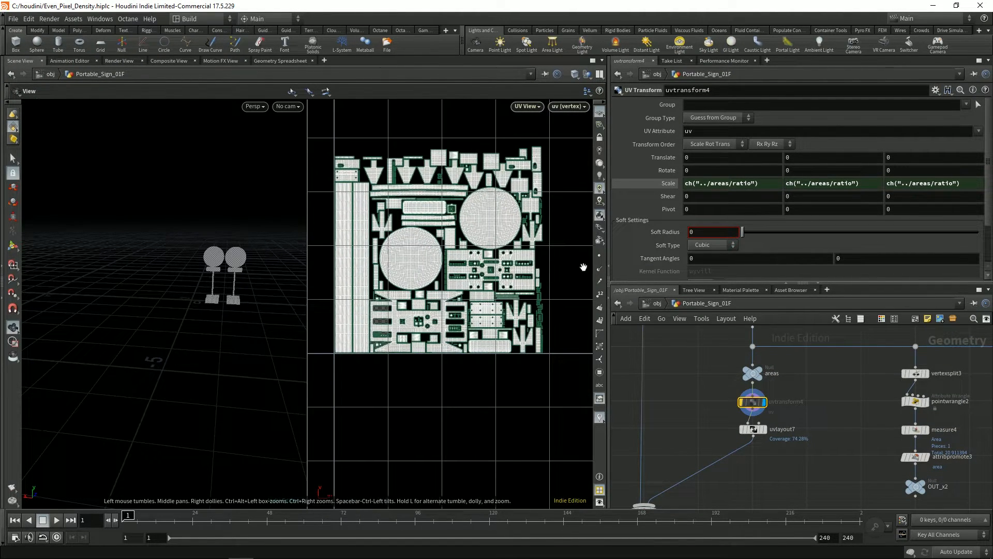
Step: Toggle the bypass of uvtransform4, leaving it active, and compare the scaling of the second sign's UV islands
key(b)
key(b)
key(b)
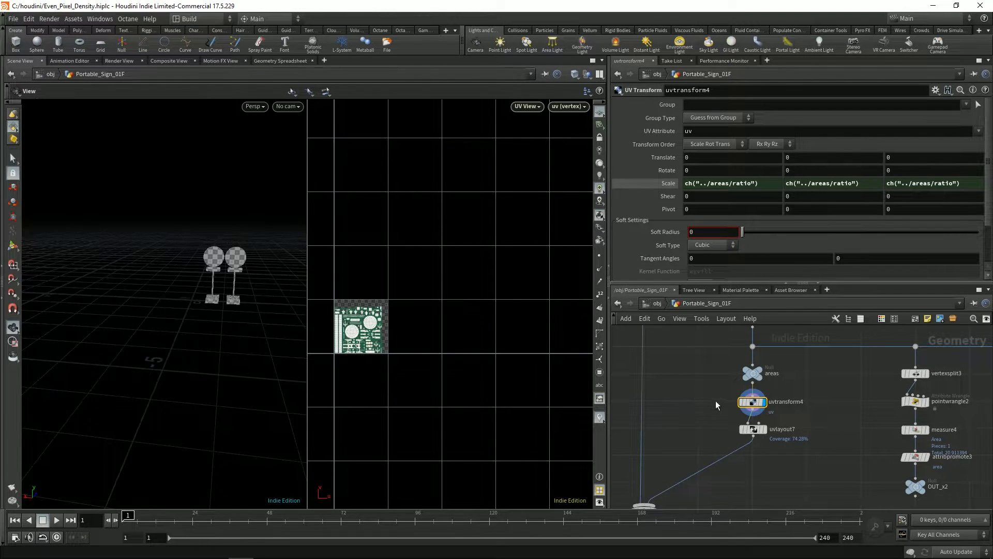
scroll(506, 284, up, 6)
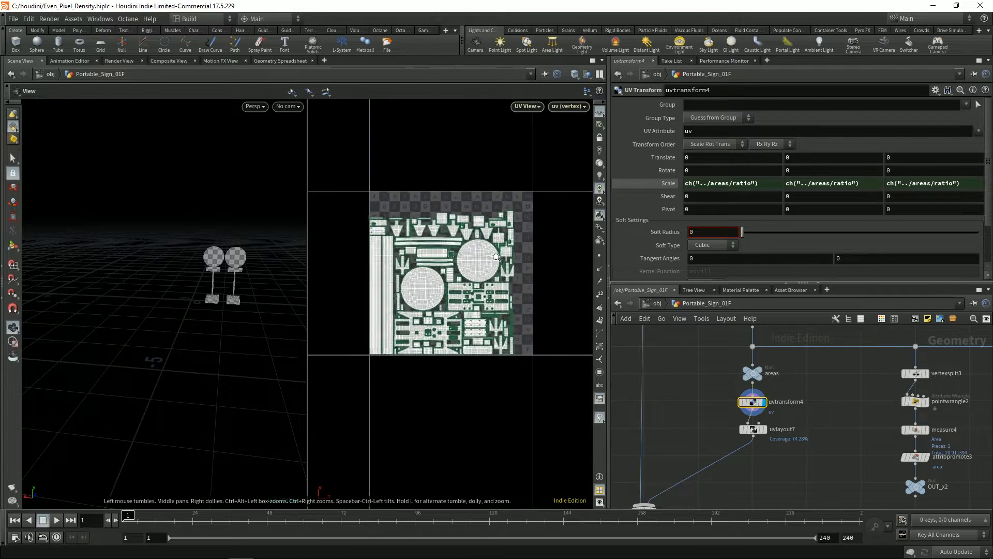
scroll(373, 309, up, 2)
scroll(274, 283, up, 4)
drag(274, 283, 186, 291)
middle_drag(681, 430, 729, 338)
drag(643, 393, 715, 444)
drag(269, 300, 204, 287)
scroll(198, 265, up, 4)
scroll(198, 265, up, 1)
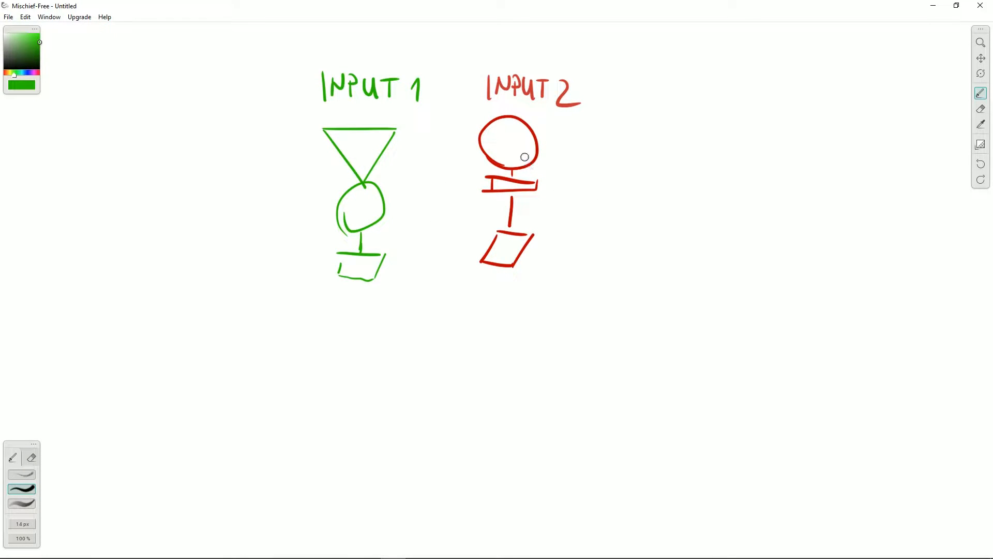
Step: Switch to Mischief and handwrite "UVa = X1" in green under the Input 1 sketch
mouse_move(425, 207)
middle_down()
mouse_move(432, 182)
mouse_move(428, 195)
middle_up()
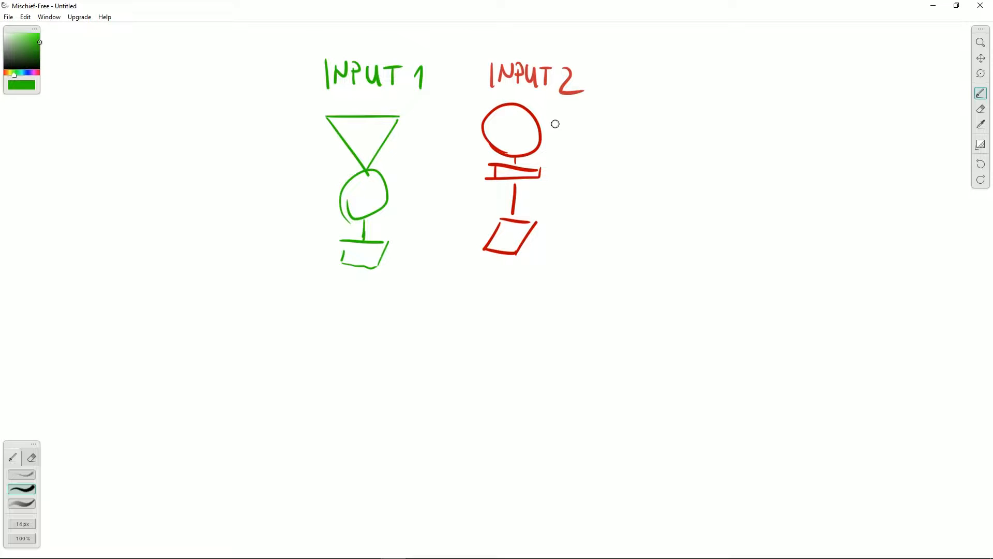
middle_drag(560, 145, 569, 151)
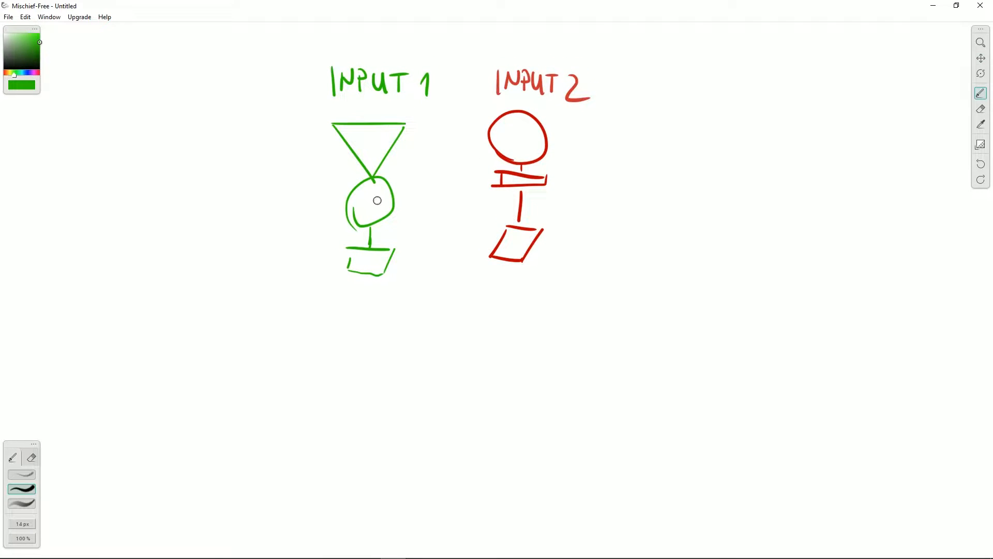
mouse_move(371, 132)
middle_down()
mouse_move(382, 133)
mouse_move(345, 128)
middle_up()
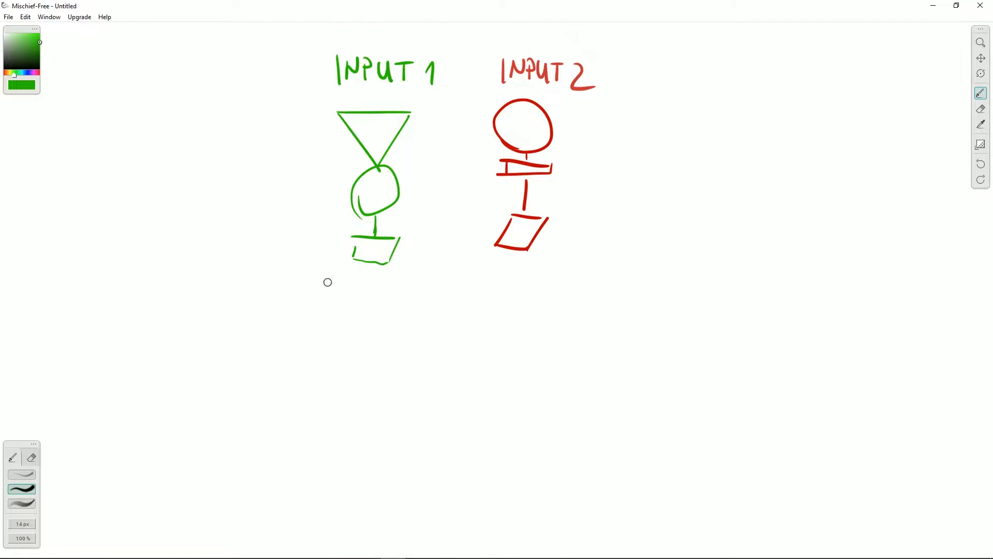
mouse_move(317, 278)
mouse_down()
mouse_move(329, 298)
mouse_move(339, 288)
mouse_move(350, 302)
mouse_move(399, 303)
mouse_up()
drag(406, 301, 408, 310)
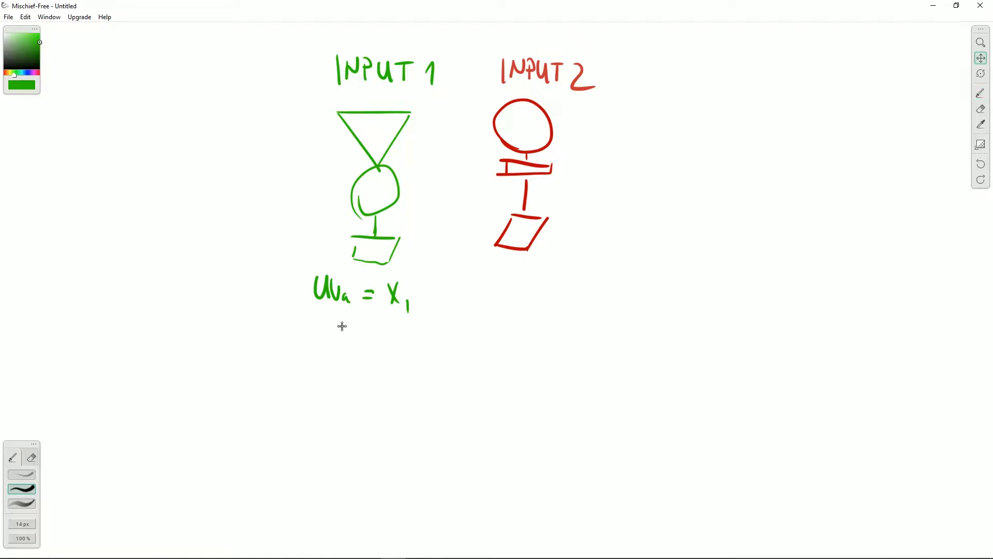
Step: Handwrite "Sa = Y1" in green below the UVa line of Input 1
middle_drag(339, 326, 327, 315)
drag(341, 299, 324, 324)
mouse_move(347, 316)
mouse_down()
mouse_move(353, 325)
mouse_move(374, 314)
mouse_up()
drag(365, 322, 403, 319)
mouse_move(408, 309)
mouse_down()
mouse_move(402, 329)
mouse_move(413, 341)
mouse_up()
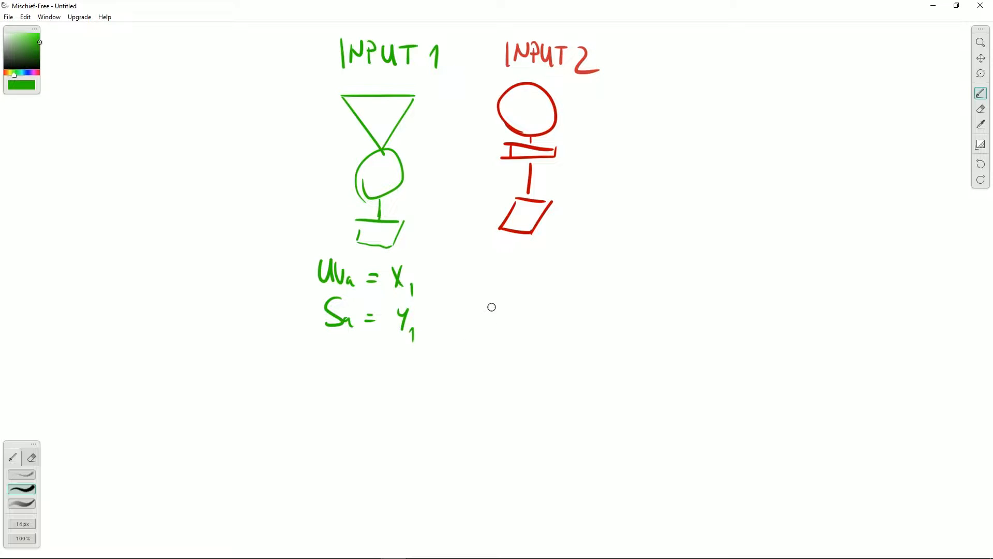
Step: Sample the red from the Input 2 sketch and handwrite "UVa = X2" below it
alt+click(529, 142)
mouse_move(496, 263)
mouse_down()
mouse_move(494, 273)
mouse_move(506, 268)
mouse_move(528, 295)
mouse_up()
drag(541, 279, 577, 286)
mouse_move(578, 265)
mouse_down()
mouse_move(565, 289)
mouse_move(590, 294)
mouse_up()
Step: Handwrite "Sa = Y1" in red below the UVa line of Input 2
drag(509, 321, 492, 342)
drag(522, 333, 524, 342)
drag(531, 333, 565, 333)
mouse_move(569, 320)
mouse_down()
mouse_move(564, 342)
mouse_move(574, 350)
mouse_up()
mouse_move(454, 381)
mouse_down()
mouse_move(465, 320)
mouse_move(459, 385)
mouse_up()
Step: Sample the green from the Input 1 handwriting as the pen colour
drag(457, 313, 411, 269)
key(space)
key(alt)
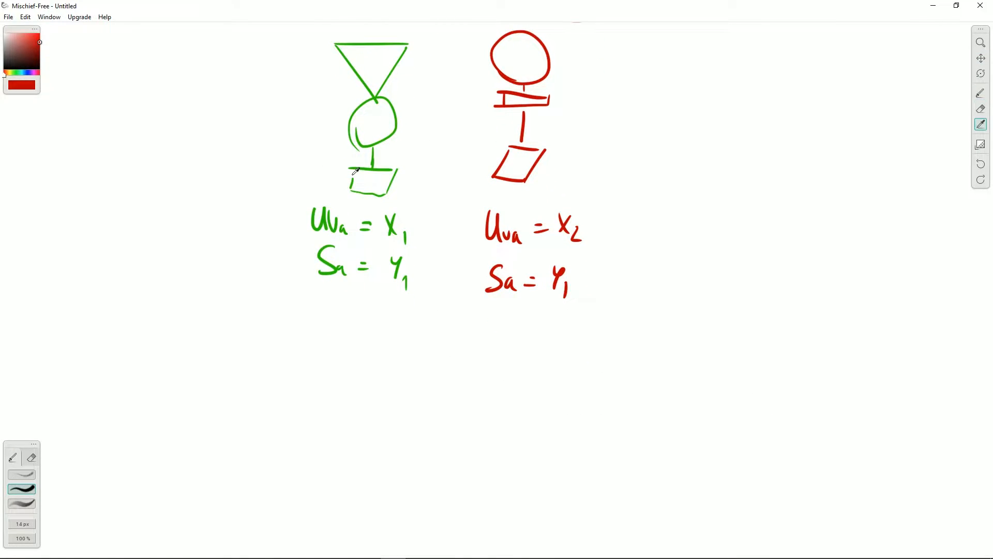
alt+click(328, 211)
key(space)
drag(359, 297, 362, 295)
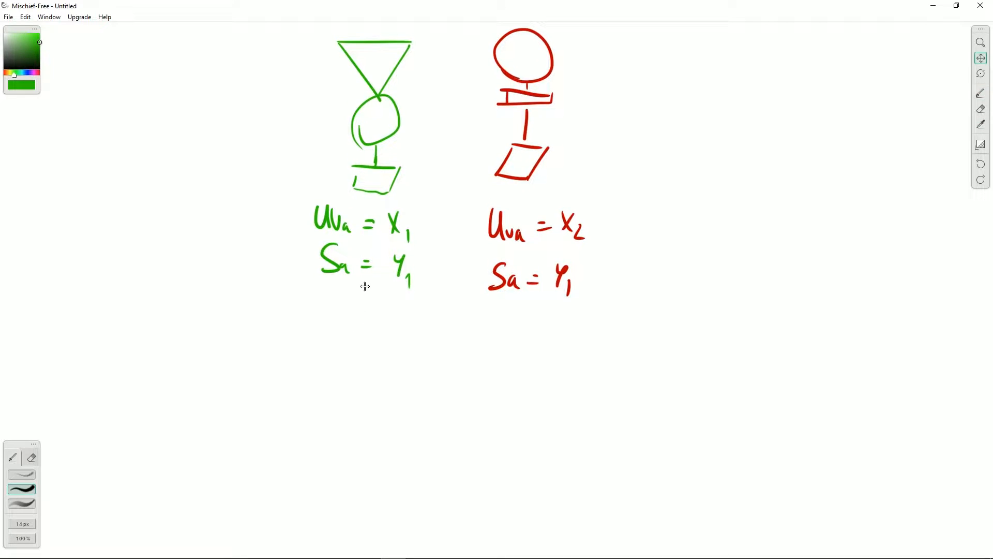
key(space)
drag(372, 210, 379, 249)
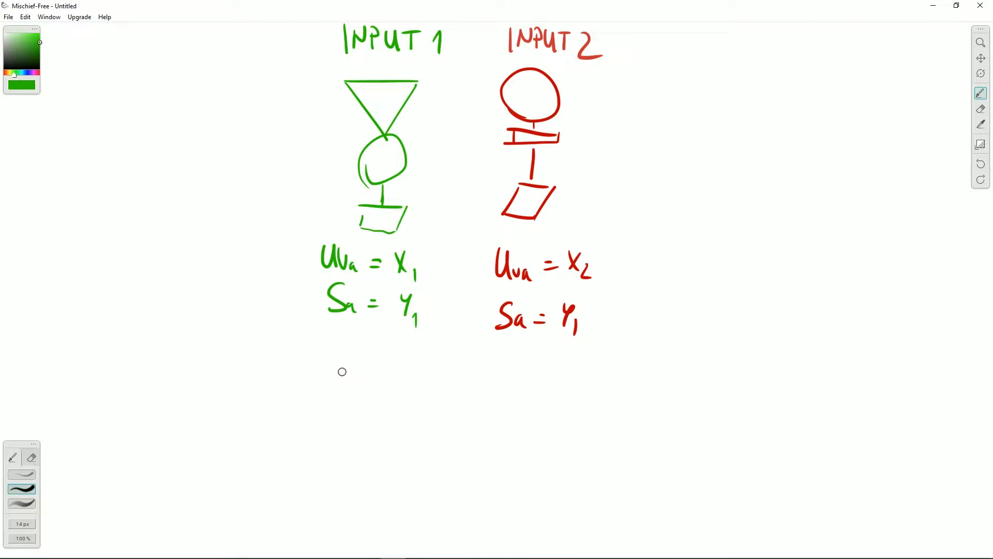
Step: Handwrite the fraction "X1 / Y1 = Z1" in green below the Sa line of Input 1
mouse_move(353, 352)
mouse_down()
mouse_move(365, 369)
mouse_move(353, 369)
mouse_move(380, 391)
mouse_move(362, 405)
mouse_up()
mouse_move(368, 394)
mouse_down()
mouse_move(358, 415)
mouse_move(369, 421)
mouse_move(404, 388)
mouse_up()
mouse_move(395, 397)
mouse_down()
mouse_move(422, 378)
mouse_move(444, 417)
mouse_up()
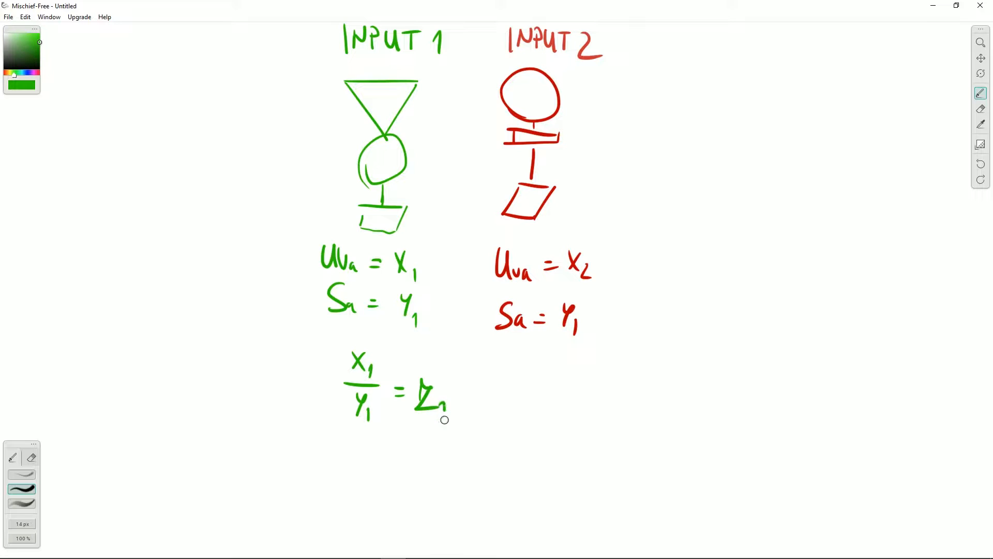
Step: Sample the red from the Input 2 sketch and correct the subscript in its Sa line to read "Y2"
middle_drag(509, 359, 467, 342)
key(b)
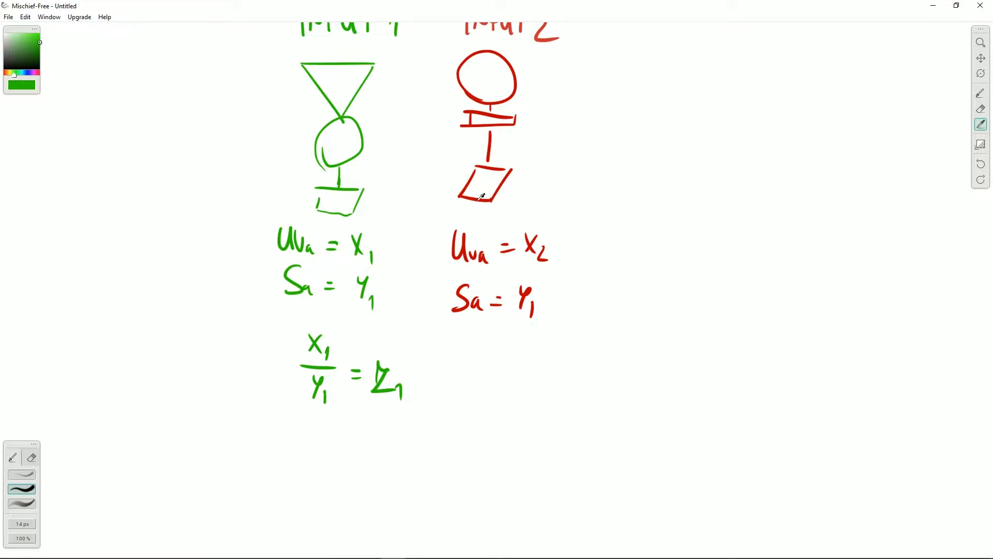
alt+click(484, 199)
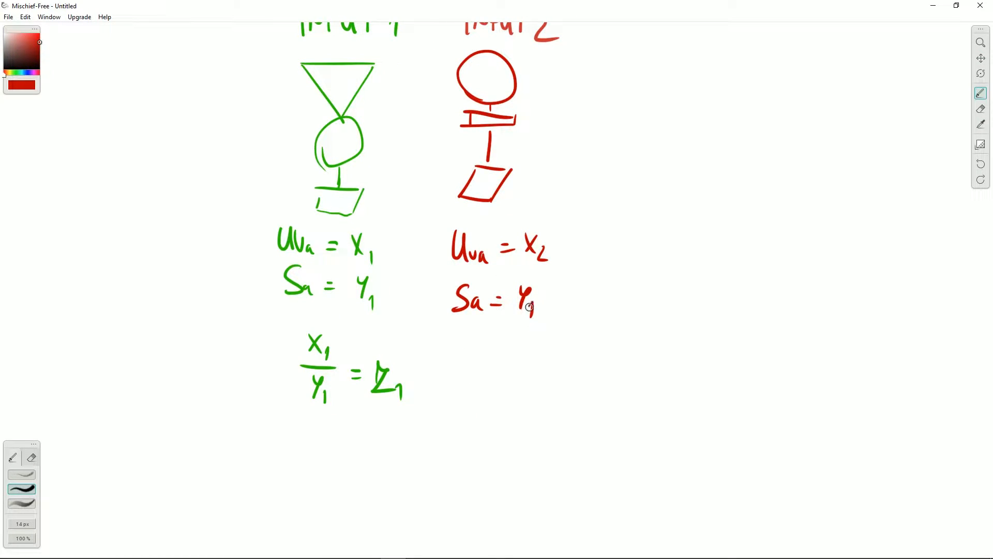
drag(532, 315, 540, 317)
Step: Handwrite the fraction "X2 / Y2 = Z2" in red below the Sa line of Input 2
scroll(506, 339, down, 2)
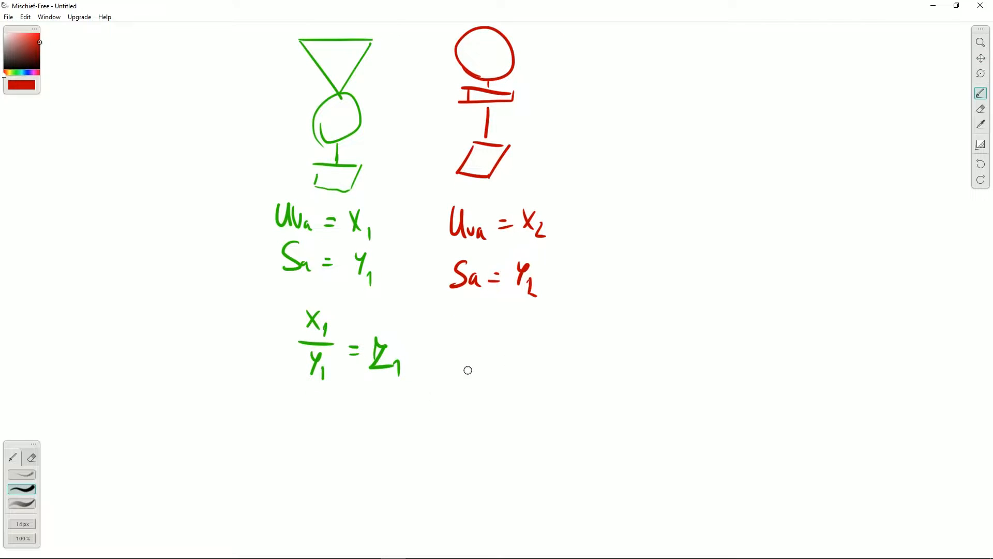
mouse_move(485, 321)
mouse_down()
mouse_move(495, 338)
mouse_move(483, 339)
mouse_up()
mouse_move(498, 334)
mouse_down()
mouse_move(516, 355)
mouse_move(490, 388)
mouse_move(506, 395)
mouse_up()
mouse_move(537, 358)
mouse_down()
mouse_move(586, 384)
mouse_move(590, 397)
mouse_up()
Step: Sample the green from the Input 1 handwriting and write "Z1 = Z2 · m" below the two fractions
key(space)
drag(532, 426, 536, 340)
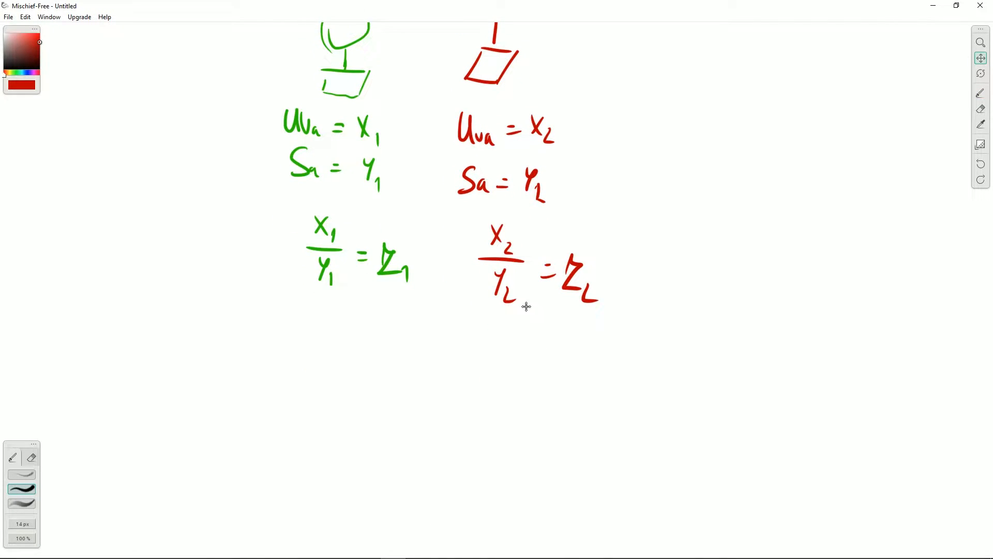
drag(498, 311, 485, 412)
drag(411, 262, 414, 284)
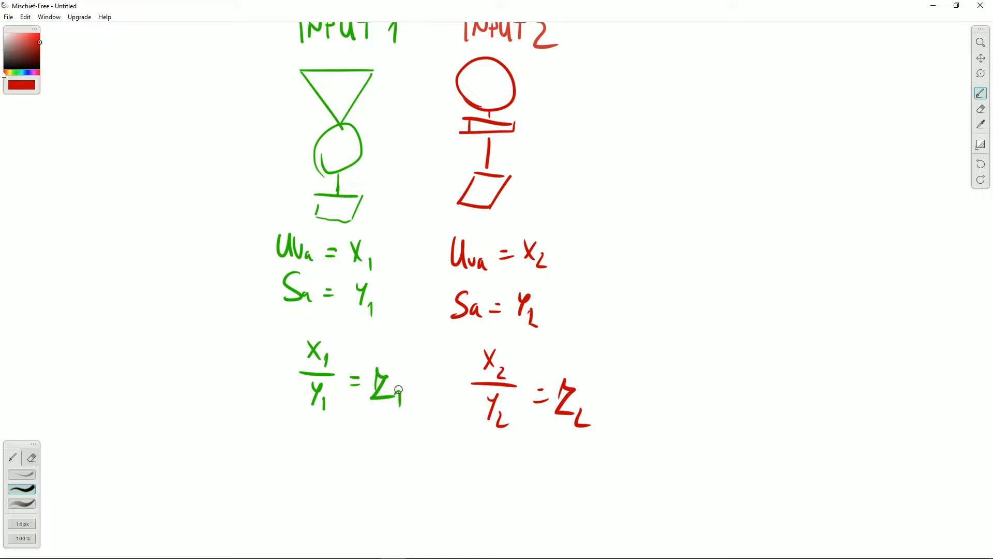
mouse_move(430, 424)
mouse_down()
mouse_move(448, 305)
mouse_move(436, 322)
mouse_up()
alt+click(398, 269)
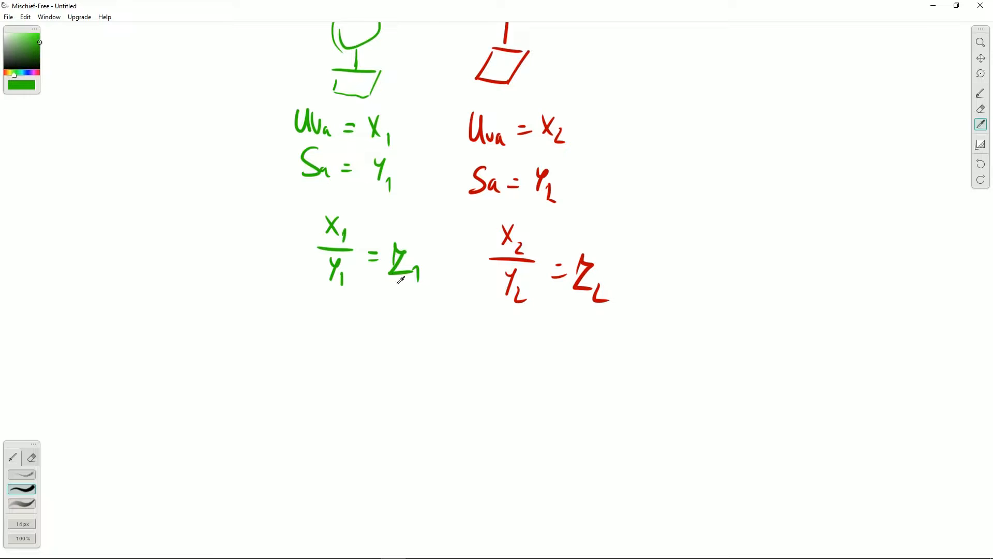
mouse_move(395, 376)
mouse_down()
mouse_move(395, 399)
mouse_move(435, 411)
mouse_up()
mouse_move(449, 388)
mouse_down()
mouse_move(519, 408)
mouse_move(585, 396)
mouse_up()
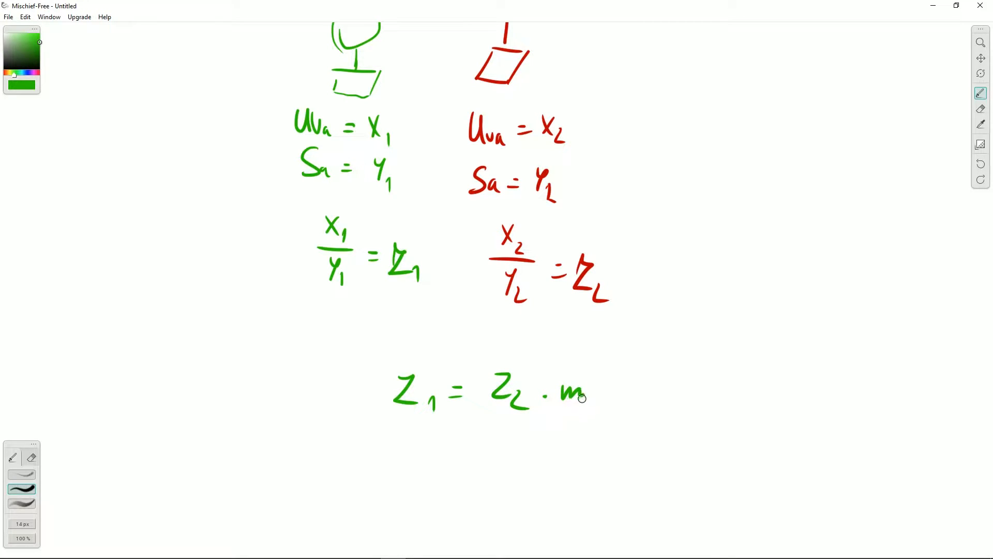
Step: Handwrite "Z1 / Z2 = m" in green below the previous equation and circle the m
drag(550, 433, 545, 362)
mouse_move(408, 363)
mouse_down()
mouse_move(446, 414)
mouse_move(421, 429)
mouse_move(423, 451)
mouse_up()
drag(425, 439, 432, 454)
drag(474, 402, 488, 401)
mouse_move(473, 414)
mouse_down()
mouse_move(542, 408)
mouse_move(553, 419)
mouse_move(557, 366)
mouse_up()
key(space)
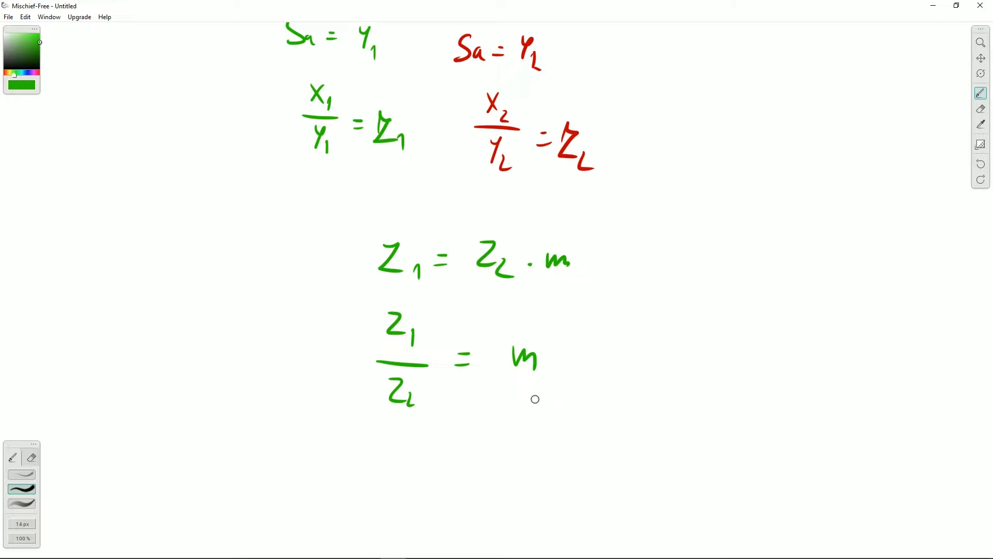
drag(530, 377, 514, 383)
Step: Switch to Houdini and view the Portable_Sign_01F5 geometry, both raw and with the uvquickshade8 checker texture
key(space)
mouse_move(581, 274)
mouse_down()
mouse_move(547, 344)
mouse_move(550, 332)
mouse_up()
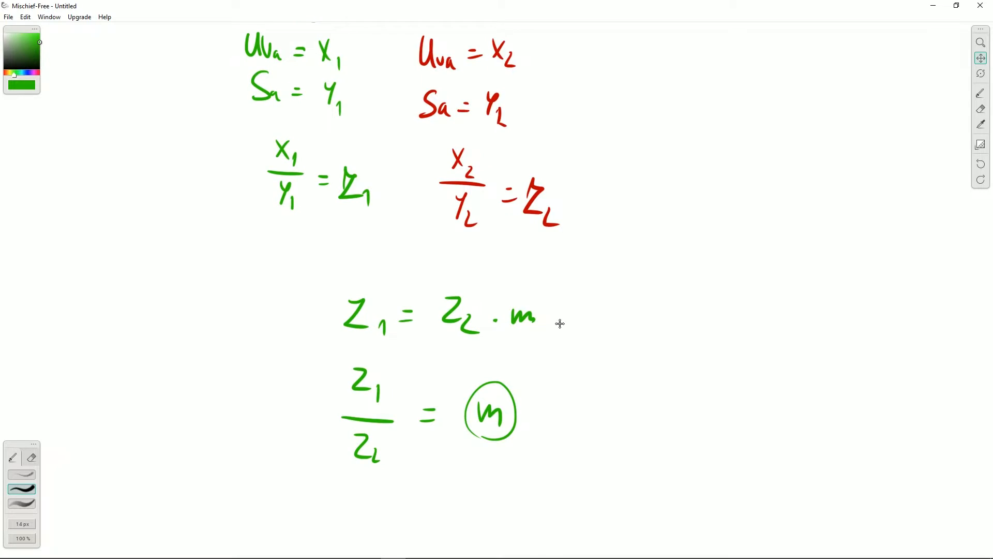
scroll(559, 325, down, 3)
key(i)
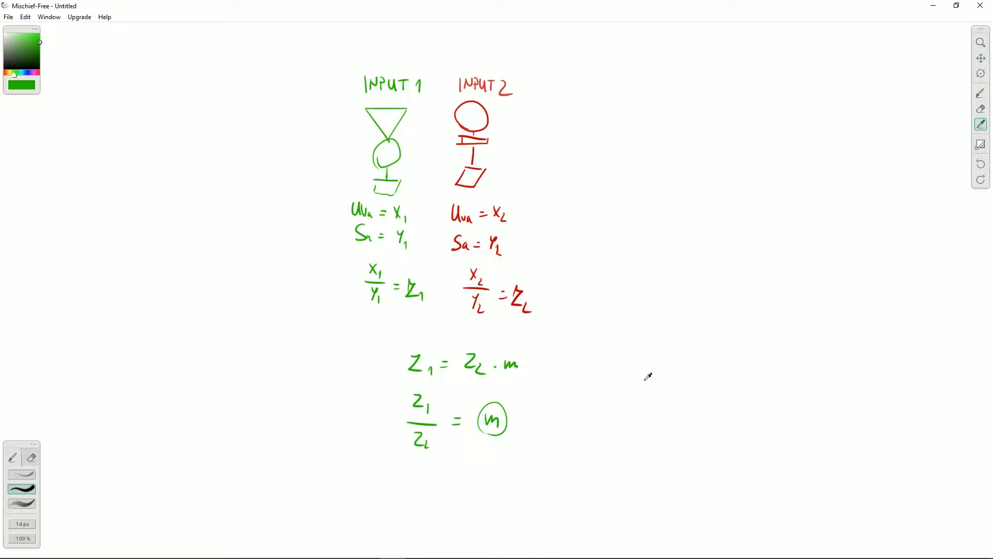
key(alt+Tab)
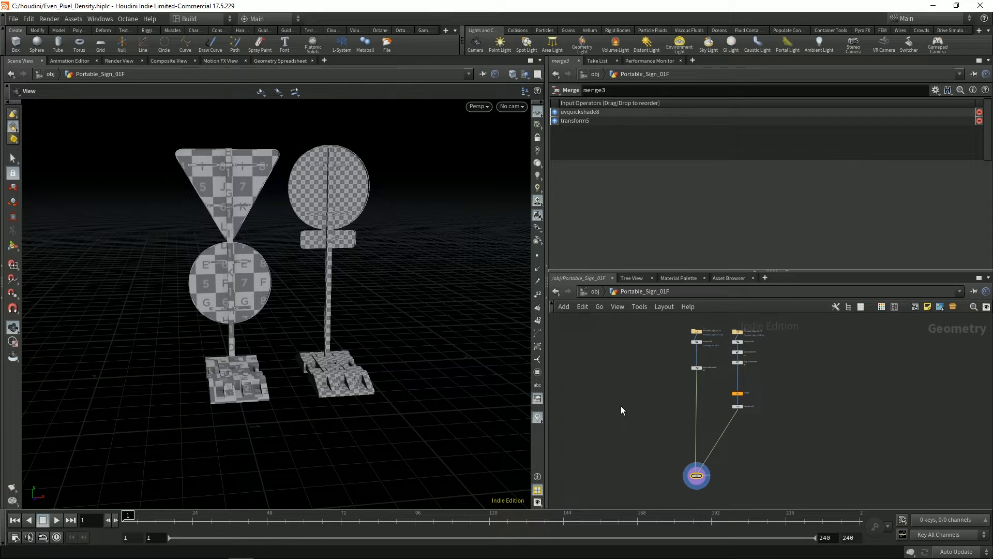
middle_drag(651, 380, 622, 374)
scroll(634, 359, up, 6)
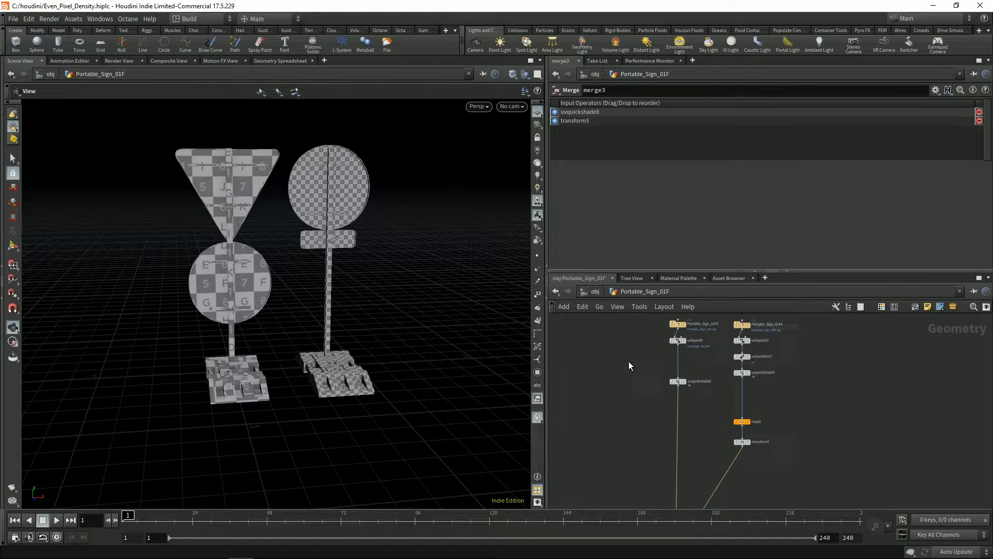
middle_drag(675, 374, 666, 408)
click(705, 344)
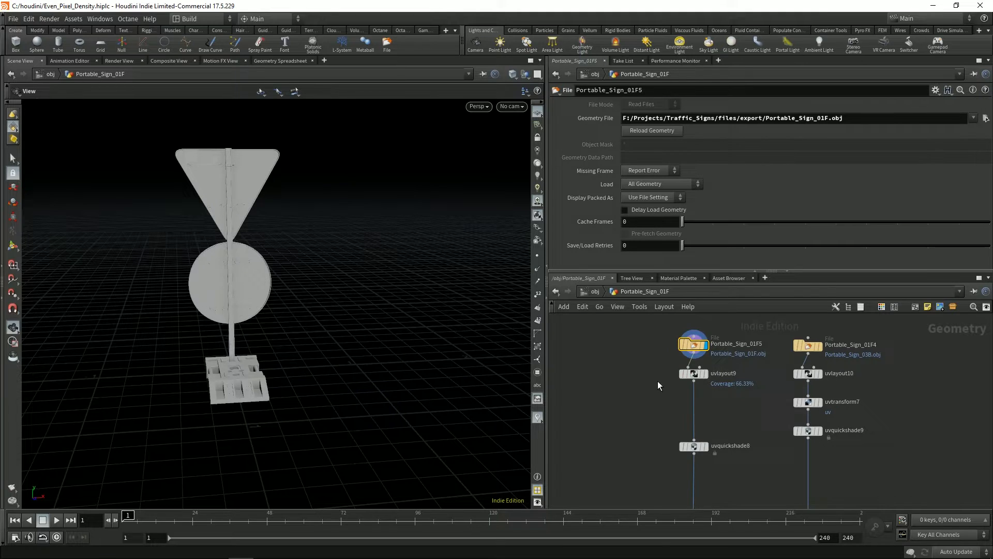
click(695, 373)
click(693, 446)
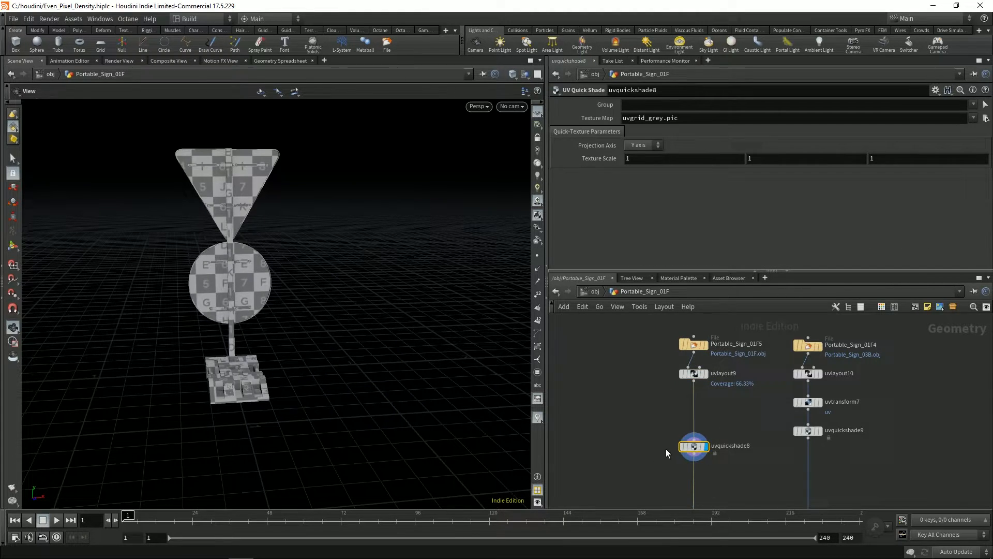
Step: Examine uvlayout9 and compare the first sign's checker shading with the node bypassed and active
click(684, 374)
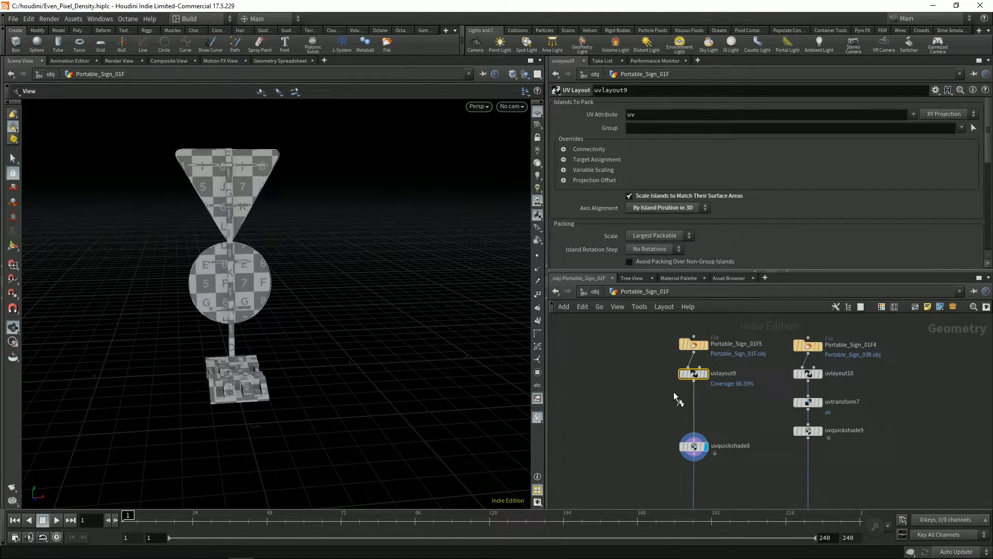
key(r)
click(696, 445)
key(r)
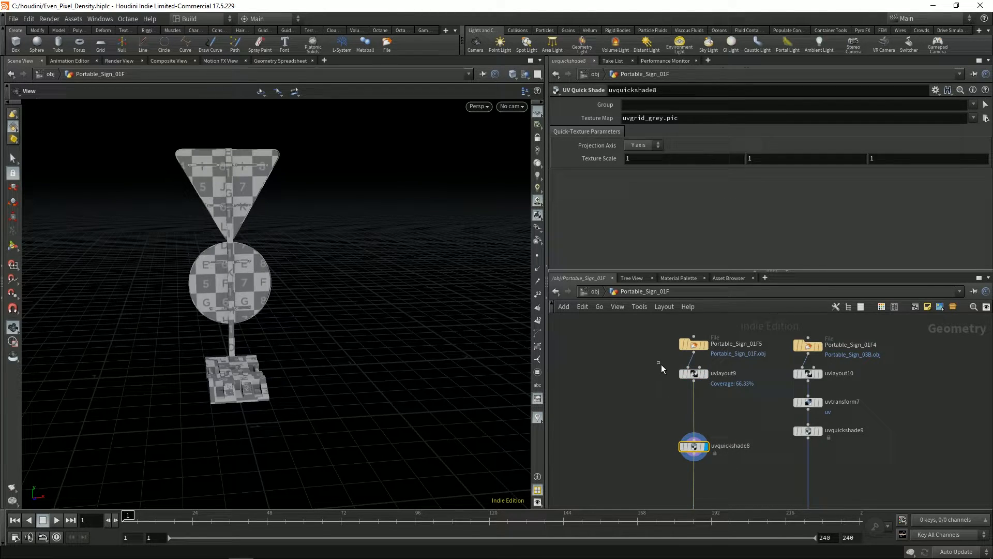
click(674, 374)
key(b)
key(b)
drag(322, 282, 306, 294)
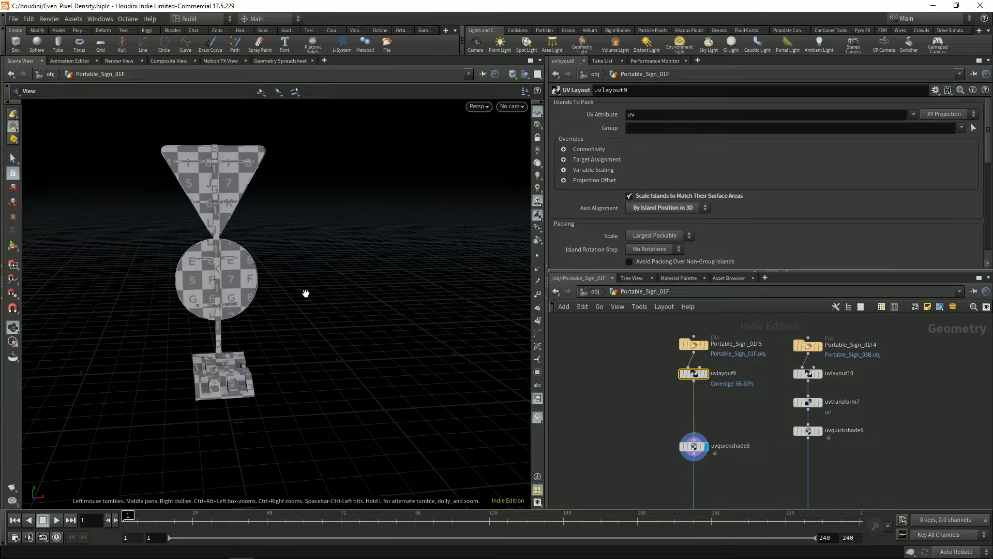
Step: Split the viewport side by side and show the first sign's UV layout next to the perspective view
key(ctrl+3)
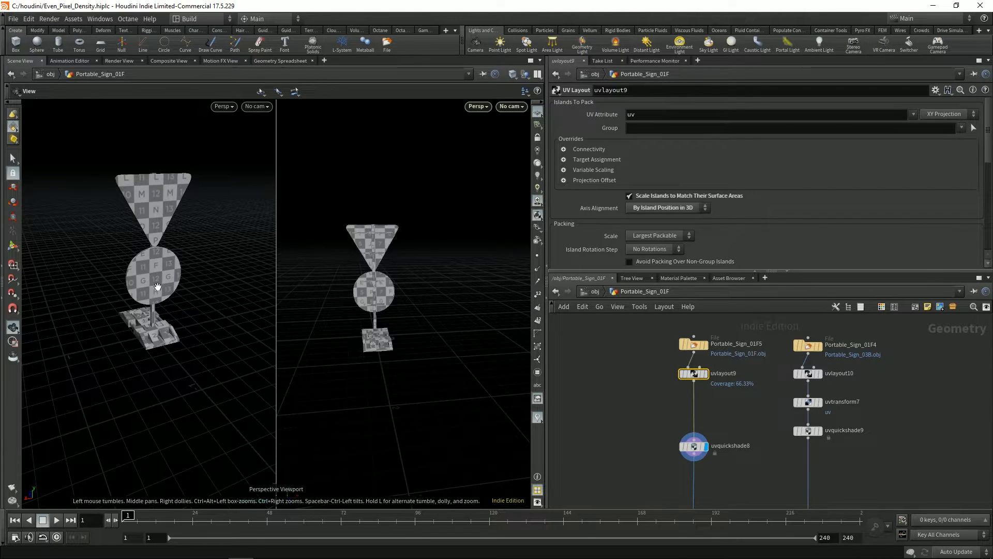
key(space+5)
scroll(394, 282, up, 3)
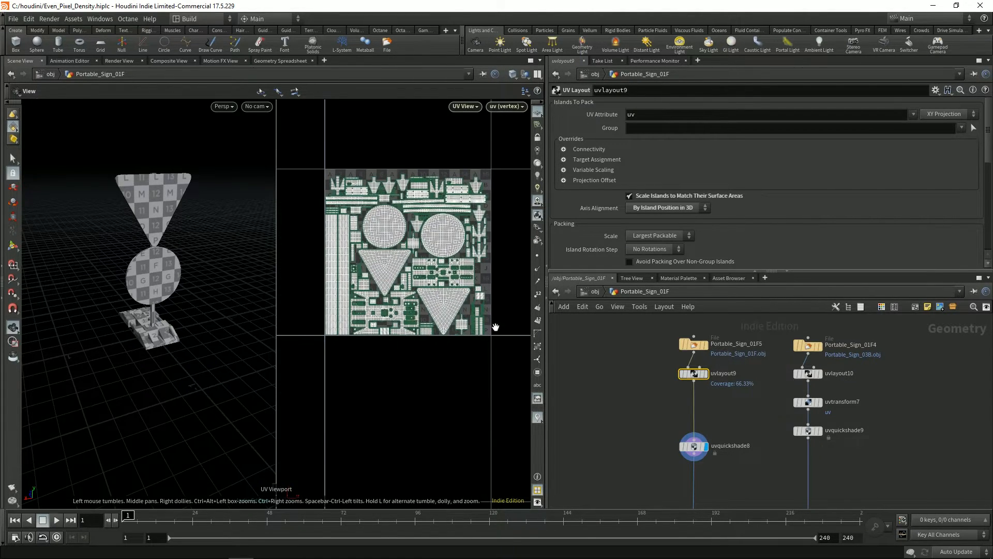
Step: Bypass uvlayout9 to compare the original UV tiles with the packed layout, and re-enable it
key(b)
right_drag(424, 311, 469, 319)
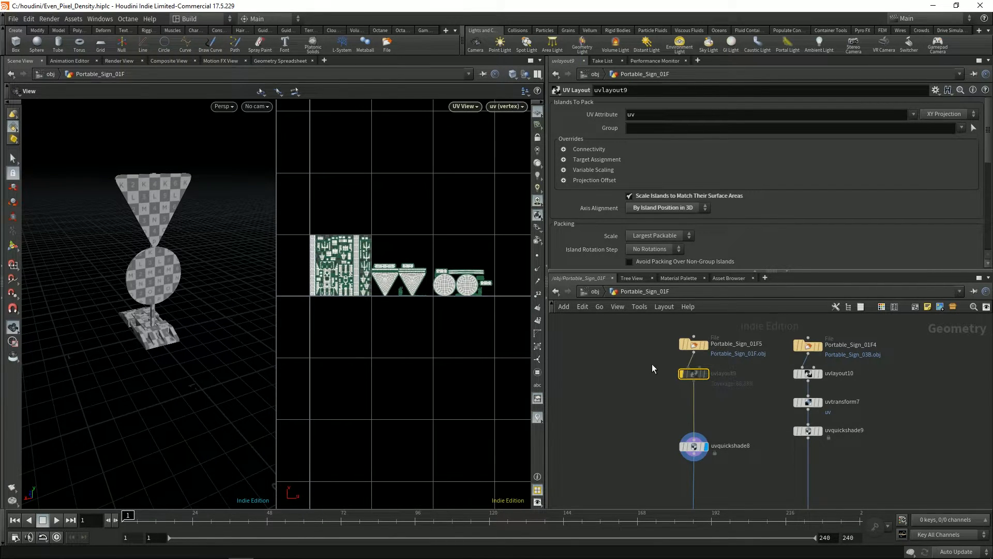
key(b)
middle_drag(651, 402, 633, 383)
drag(646, 405, 720, 459)
mouse_move(168, 246)
mouse_down()
mouse_move(205, 262)
mouse_move(185, 281)
mouse_move(162, 250)
mouse_up()
scroll(205, 263, up, 3)
Step: Display uvtransform7 in the second sign's branch and examine its scaled UVs in the UV view
middle_drag(725, 385, 675, 396)
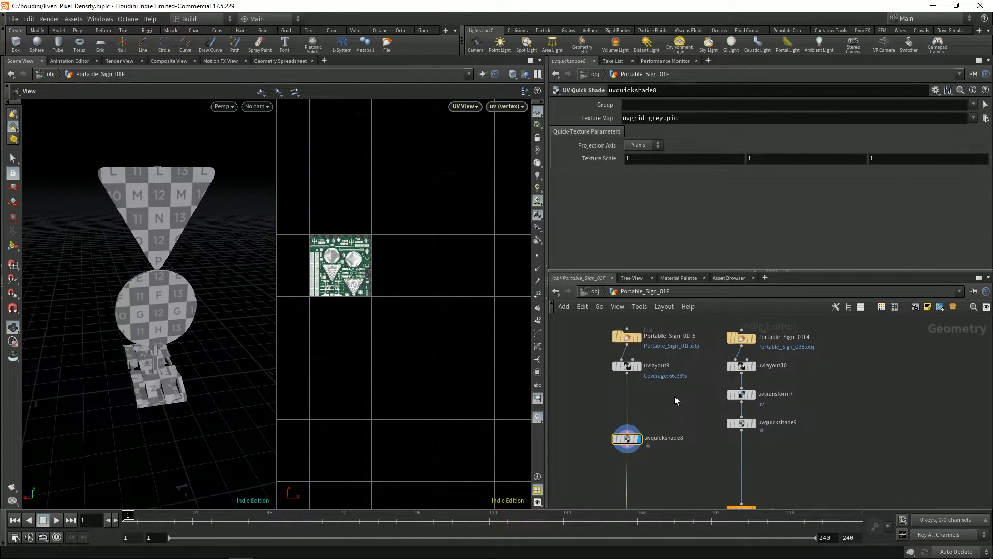
drag(730, 366, 768, 397)
key(shift+r)
key(shift+r)
scroll(427, 248, down, 3)
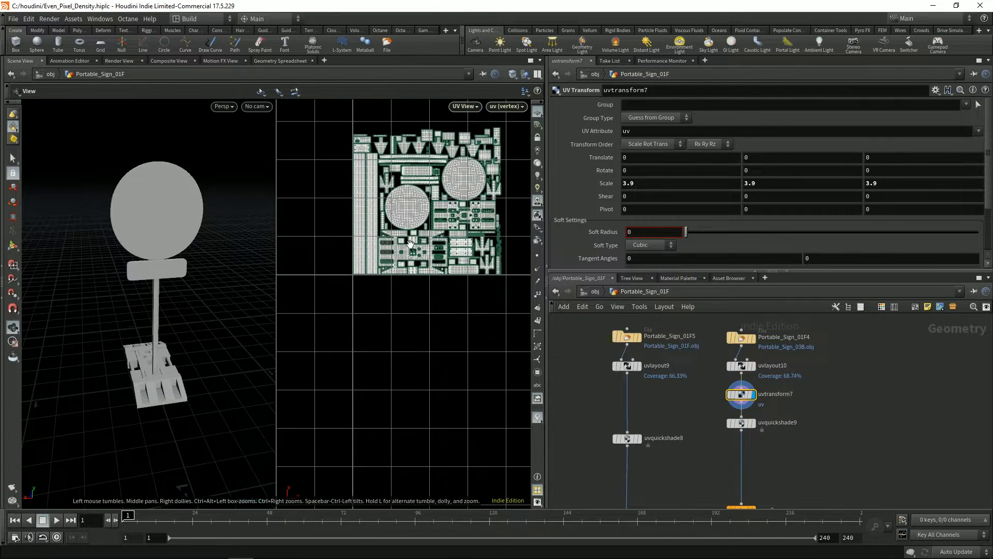
scroll(428, 249, up, 2)
middle_drag(442, 242, 392, 276)
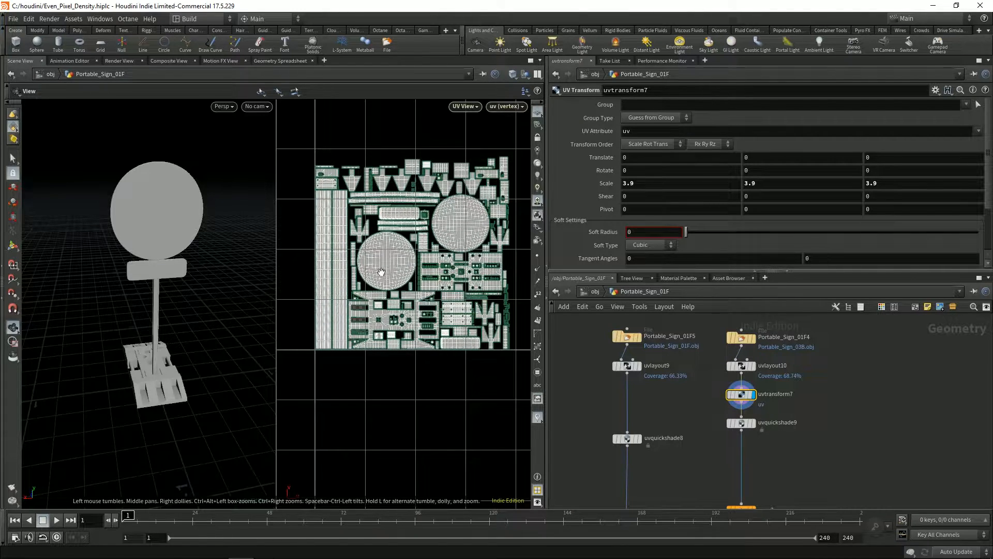
middle_drag(368, 303, 395, 302)
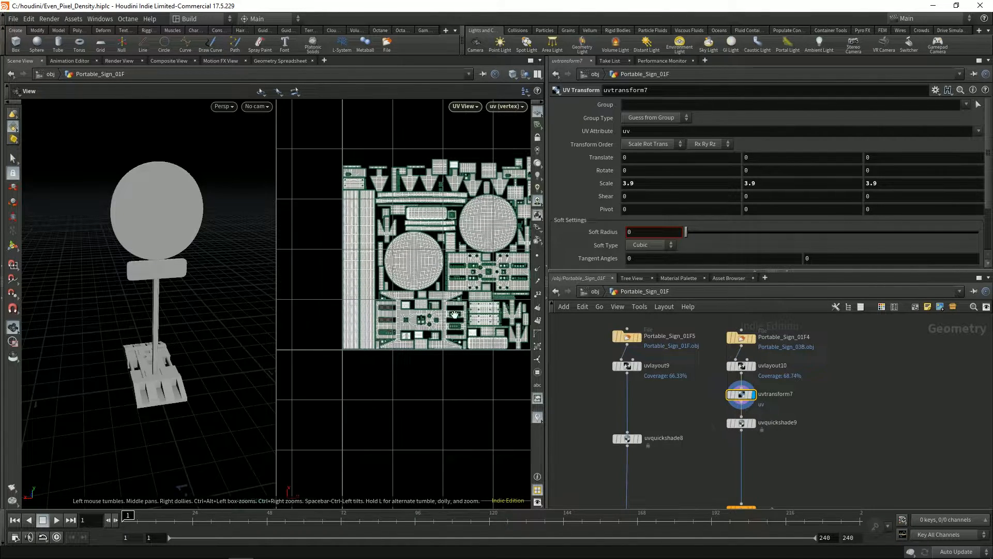
Step: Show the second sign's checker shading through uvquickshade9 and display the copy3 node
key(r)
middle_drag(685, 427, 672, 380)
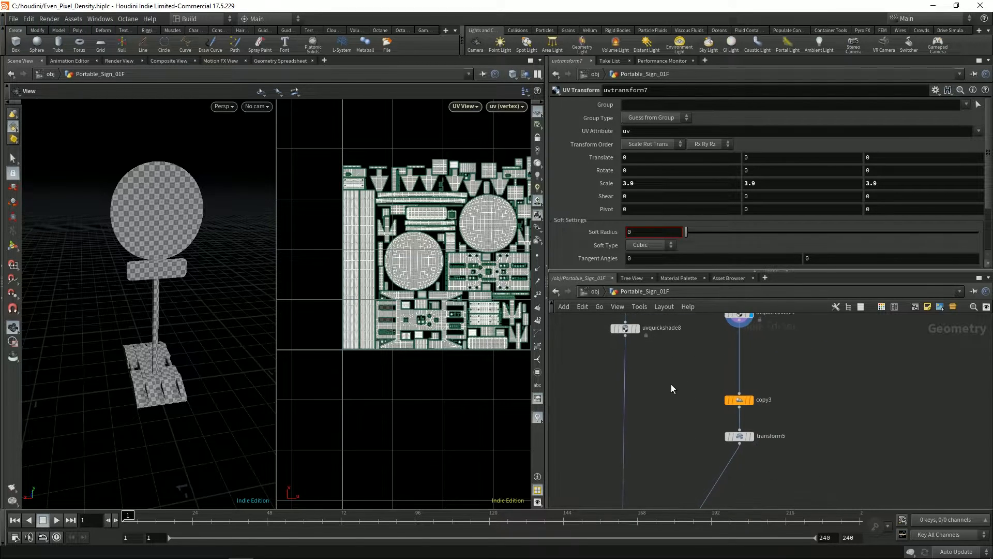
click(740, 400)
key(r)
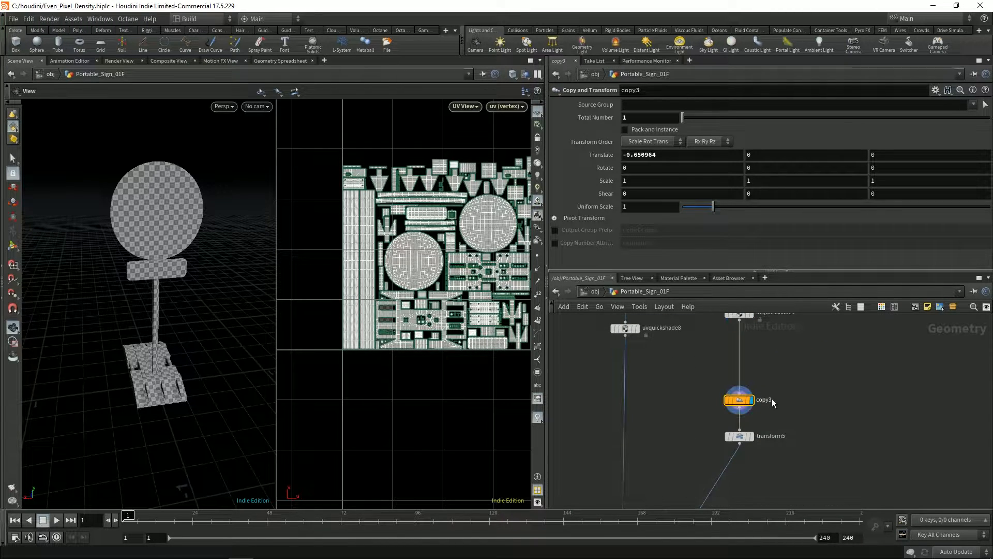
Step: Return to a single perspective viewport showing the whole second sign
mouse_move(221, 311)
middle_down()
mouse_move(213, 316)
mouse_move(229, 331)
mouse_move(221, 323)
middle_up()
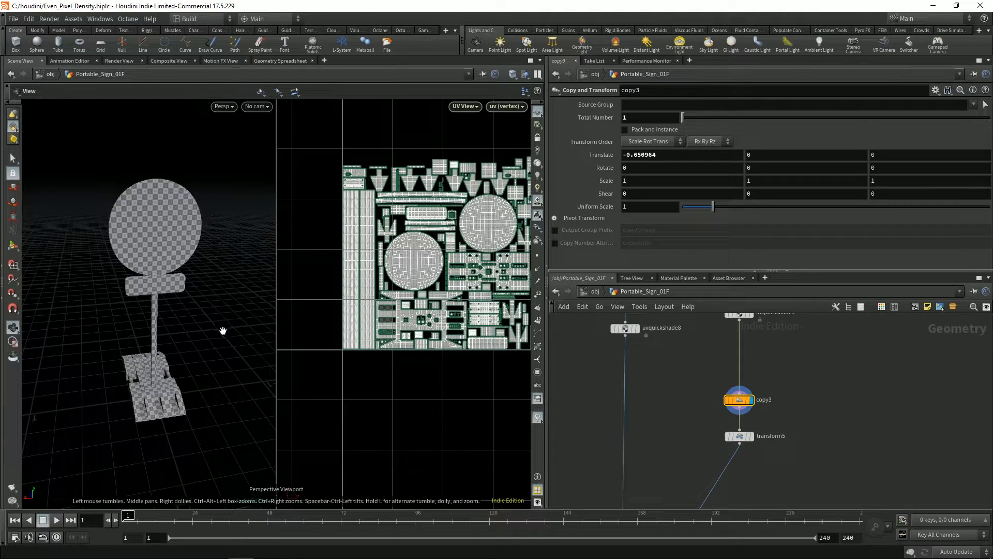
key(ctrl+1)
key(space+1)
right_drag(355, 326, 269, 313)
middle_drag(269, 313, 302, 337)
drag(302, 337, 536, 350)
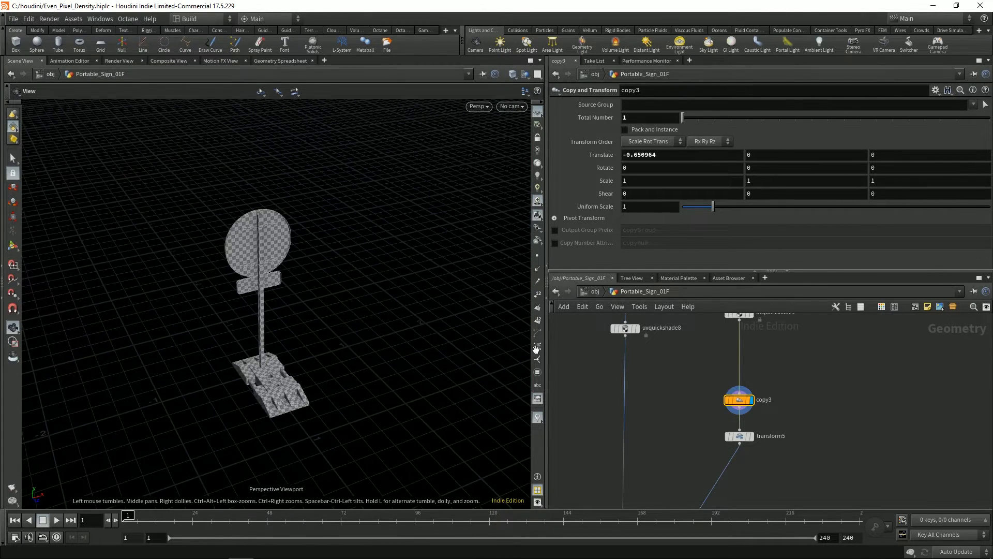
Step: Set the Total Number of the copy3 node to 2
drag(660, 117, 611, 141)
text(2)
key(Return)
middle_drag(242, 284, 277, 248)
drag(277, 248, 350, 231)
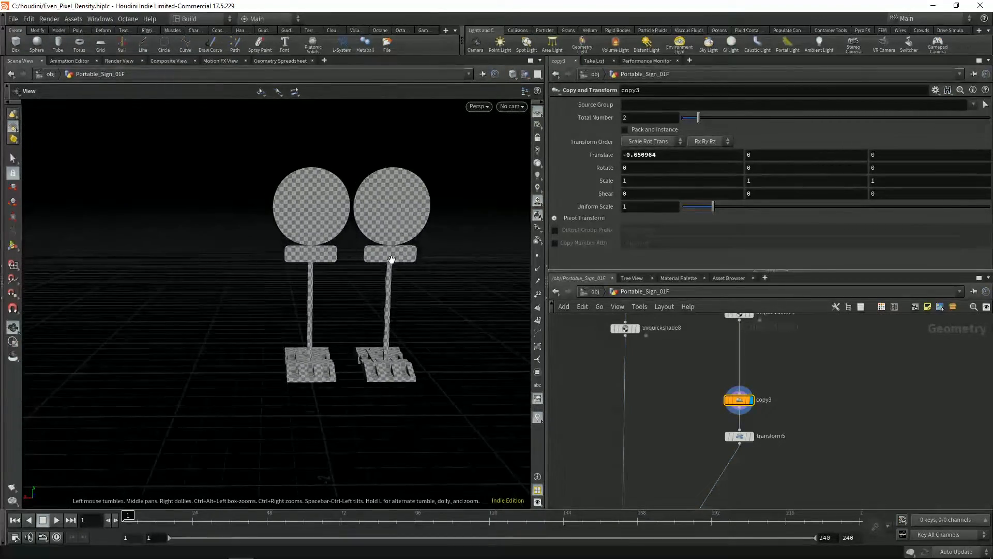
Step: Select transform5 to view the two shifted copies, and display the combined signs through merge3
middle_drag(684, 422, 674, 350)
click(741, 364)
middle_drag(652, 412, 689, 324)
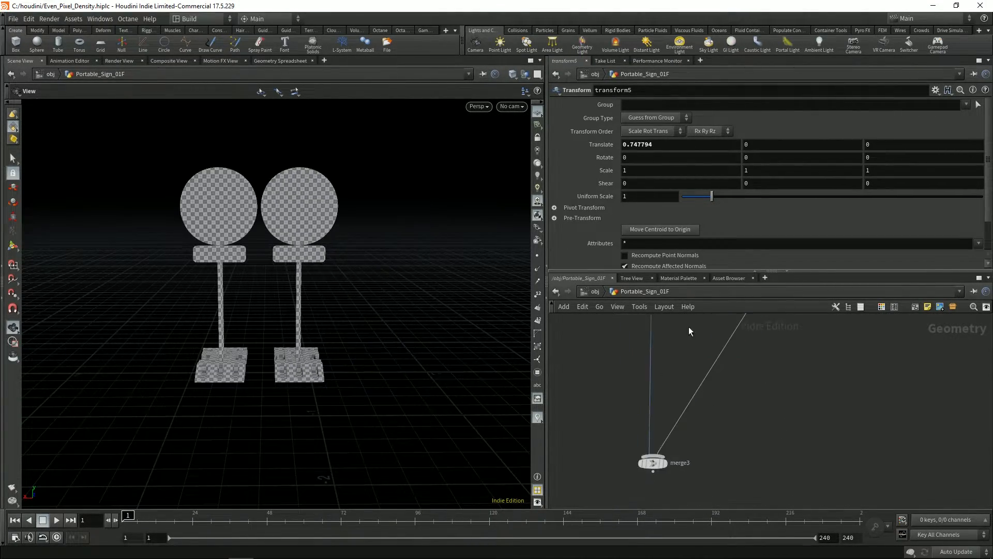
click(670, 451)
click(658, 451)
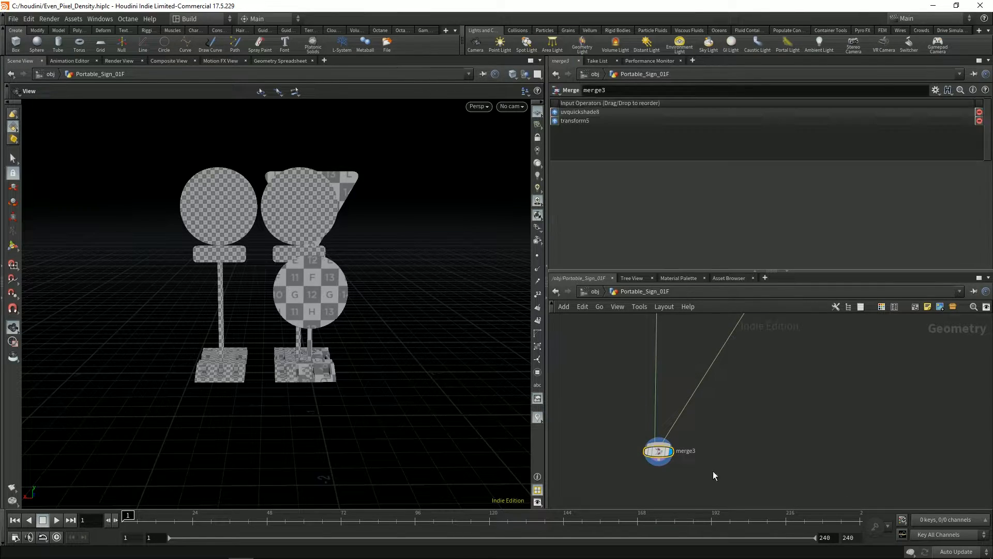
Step: Set the X translation of transform5 to 1.34779 to space the two copies beside the first sign
drag(373, 311, 141, 277)
drag(362, 282, 270, 280)
middle_drag(720, 318, 687, 432)
click(738, 383)
middle_drag(649, 144, 686, 138)
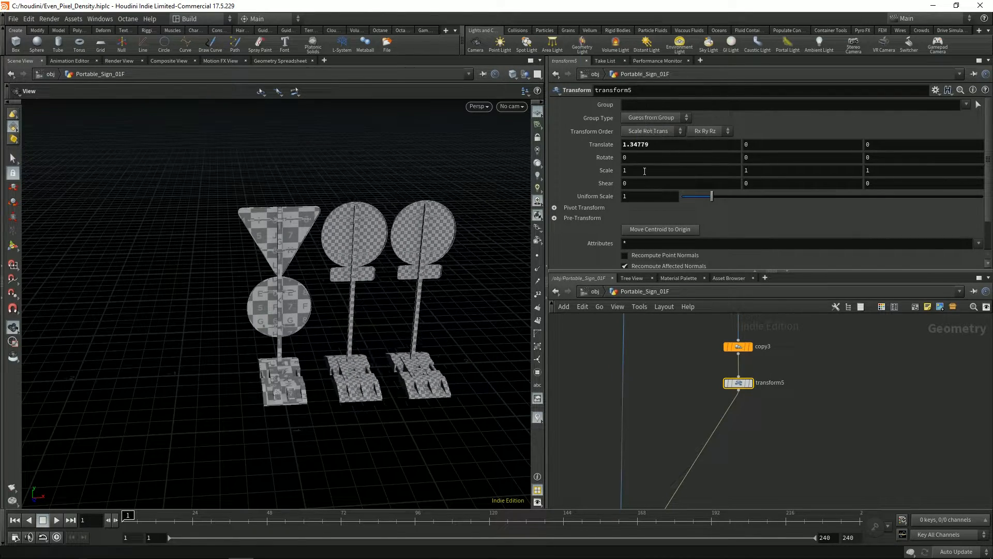
scroll(331, 282, up, 5)
scroll(336, 283, up, 4)
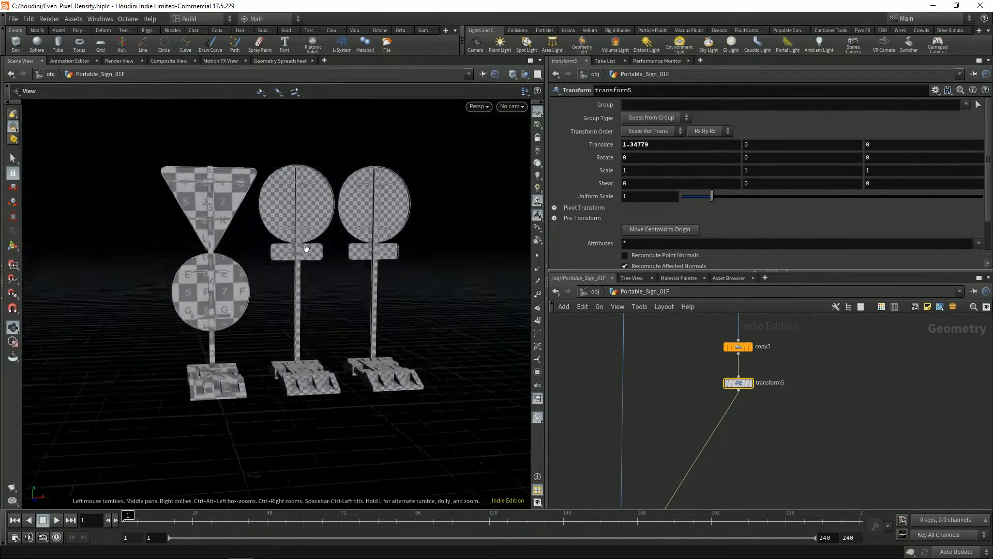
middle_drag(692, 365, 657, 375)
scroll(694, 395, down, 5)
scroll(641, 398, up, 3)
scroll(650, 392, up, 2)
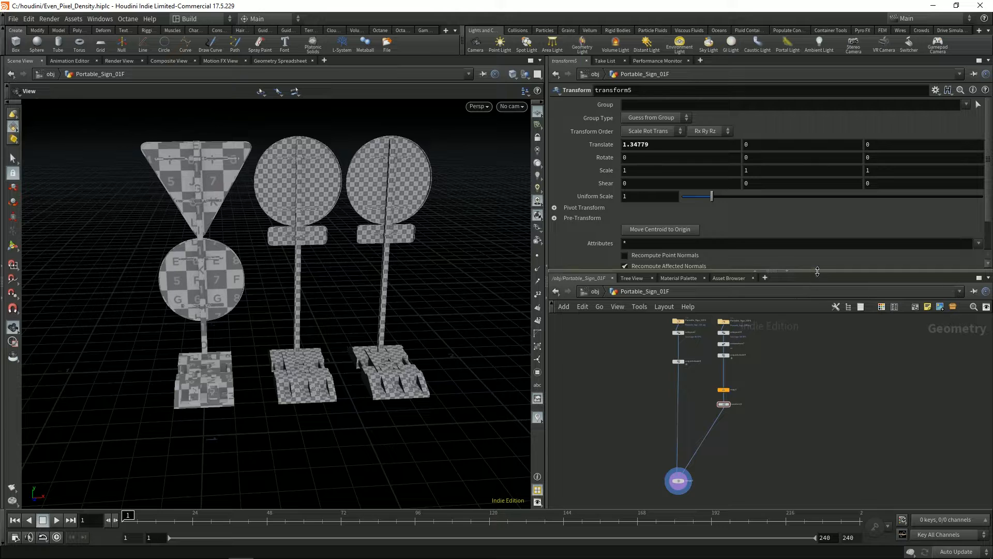
Step: Enlarge the network editor and review the island packing settings of the uvlayout9 node
drag(812, 271, 809, 222)
scroll(654, 322, up, 3)
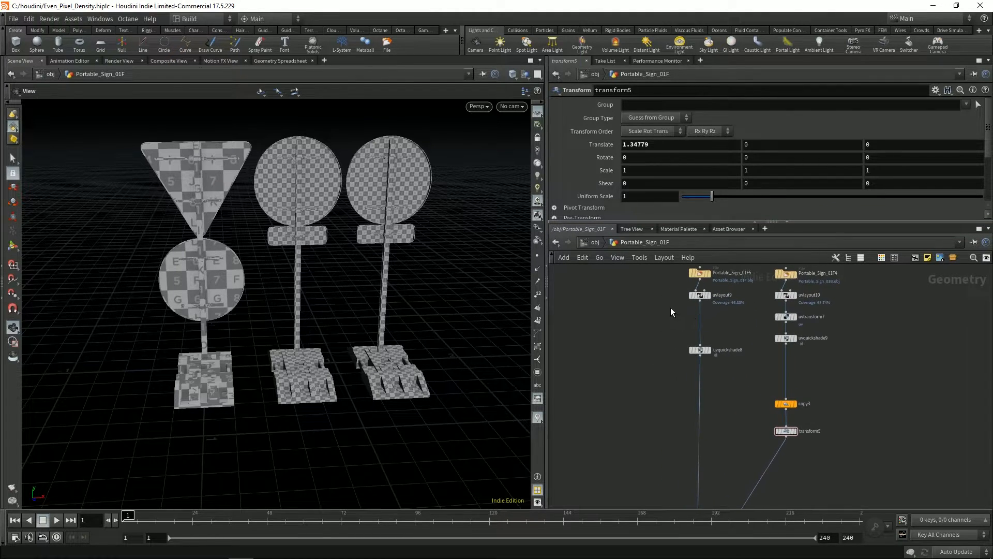
click(700, 295)
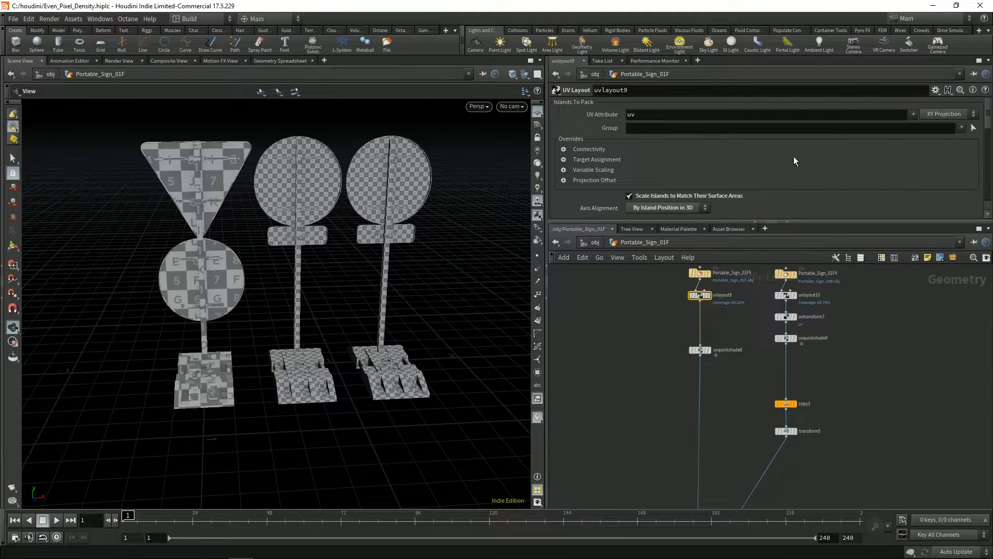
scroll(989, 115, down, 5)
scroll(990, 108, up, 5)
key(h)
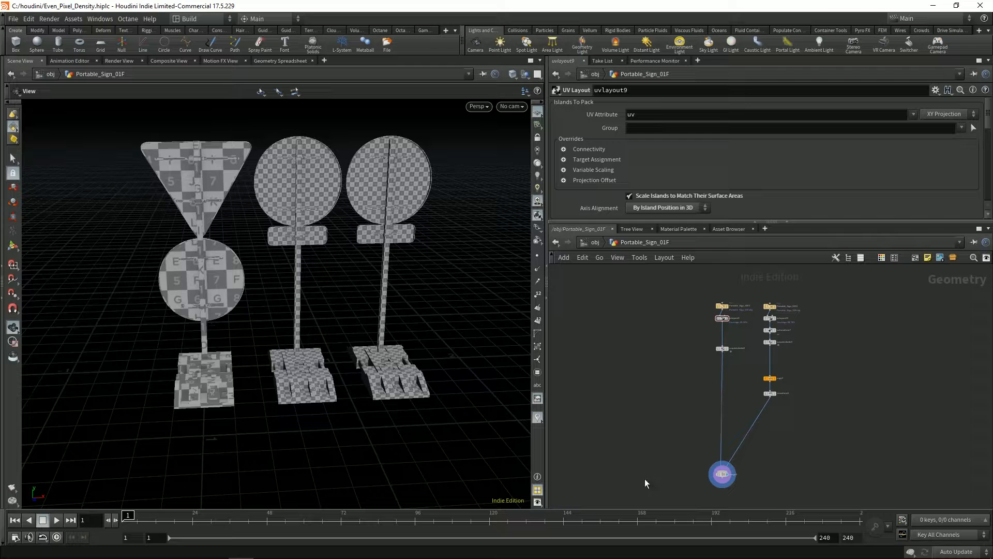
middle_drag(672, 376, 681, 356)
scroll(681, 356, up, 3)
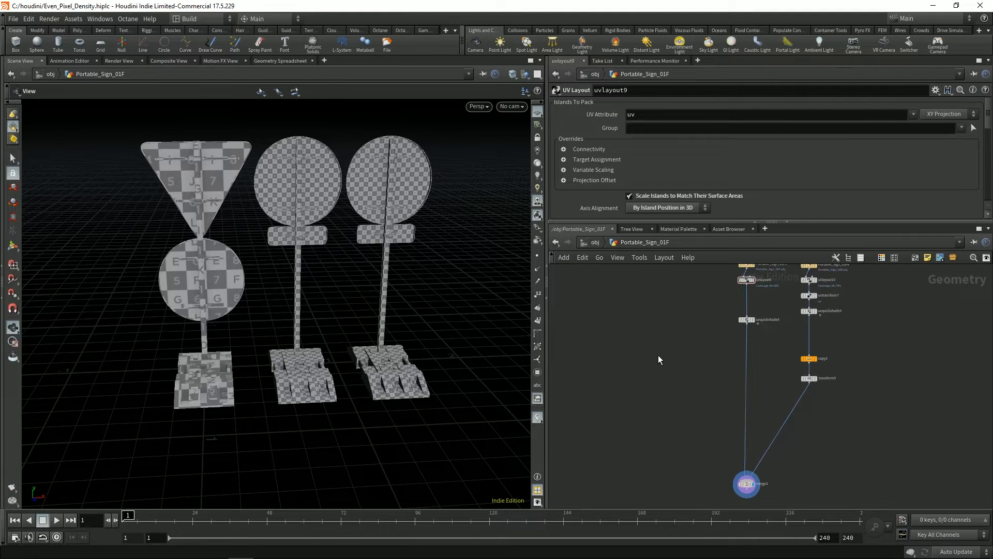
Step: Display only the first sign through its uvquickshade8 node and inspect its checker texture
drag(264, 326, 264, 262)
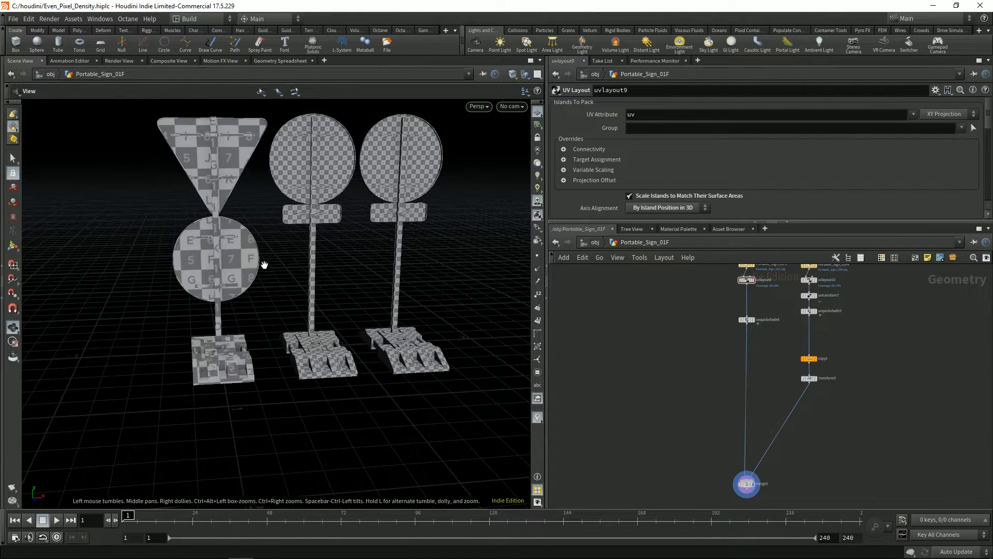
click(746, 320)
key(r)
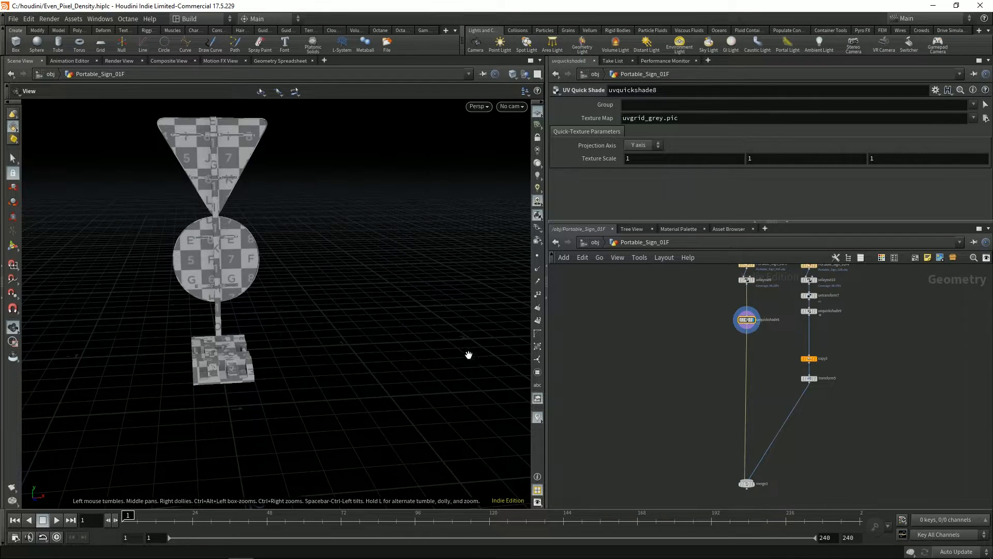
middle_drag(219, 285, 272, 310)
drag(271, 310, 268, 256)
middle_drag(278, 285, 270, 282)
middle_drag(697, 361, 710, 354)
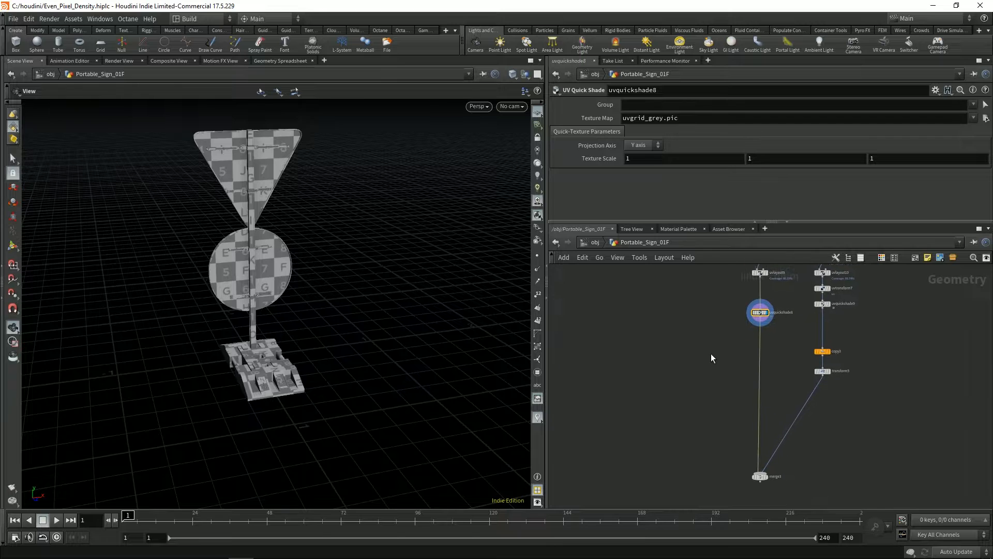
middle_drag(363, 344, 355, 344)
drag(355, 344, 362, 337)
middle_drag(361, 337, 357, 343)
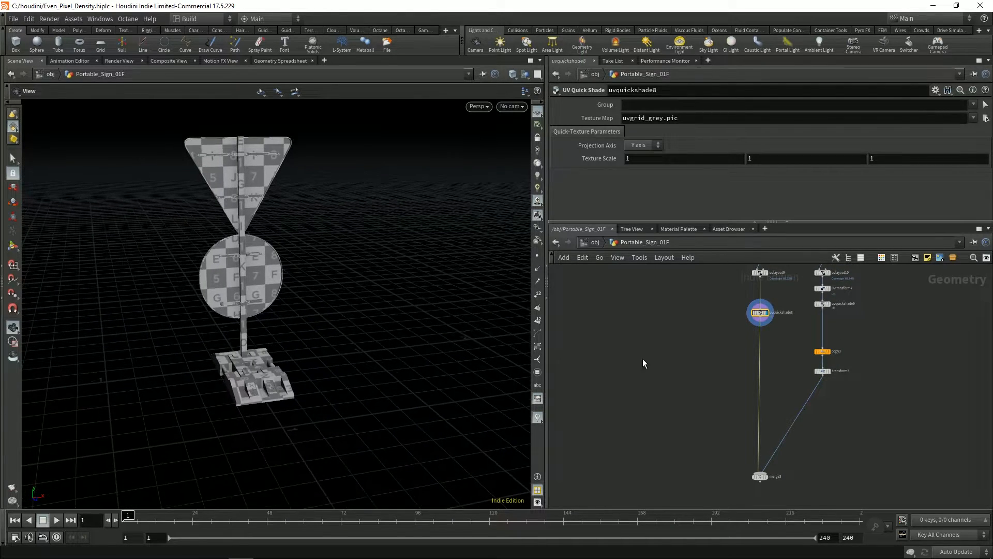
Step: Add a Vertex Split node and feed it from the uvquickshade8 node
key(Tab)
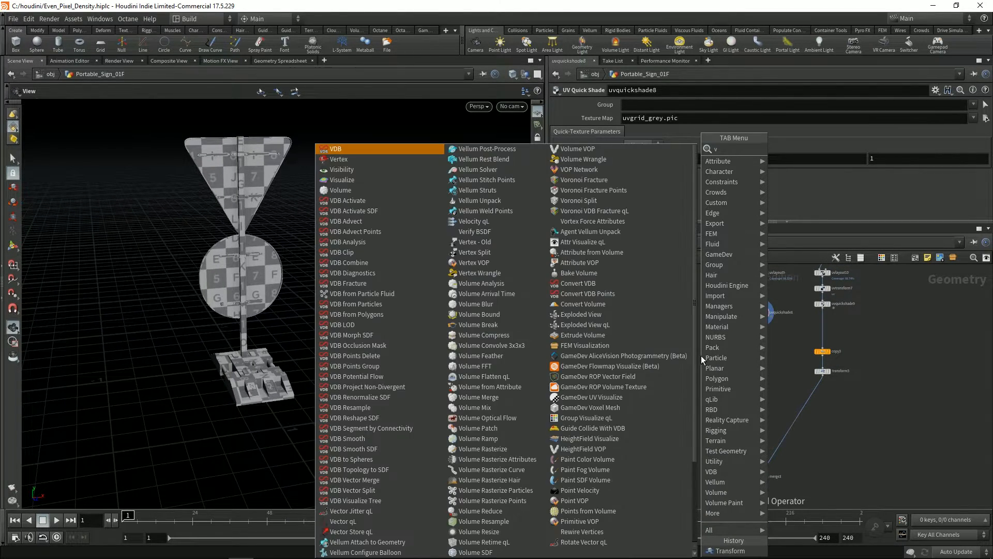
text(ver)
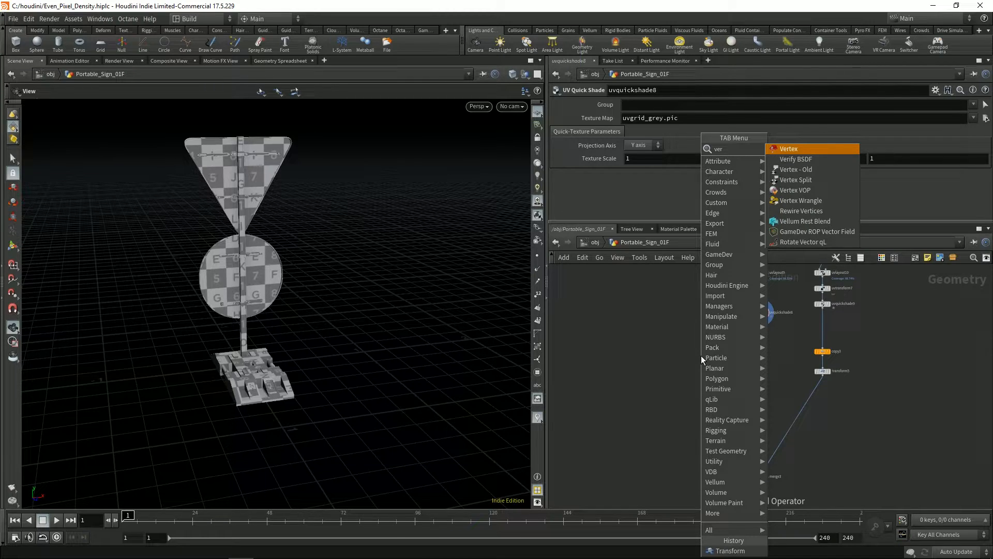
key(Down)
key(Down)
key(Down)
key(Return)
click(700, 356)
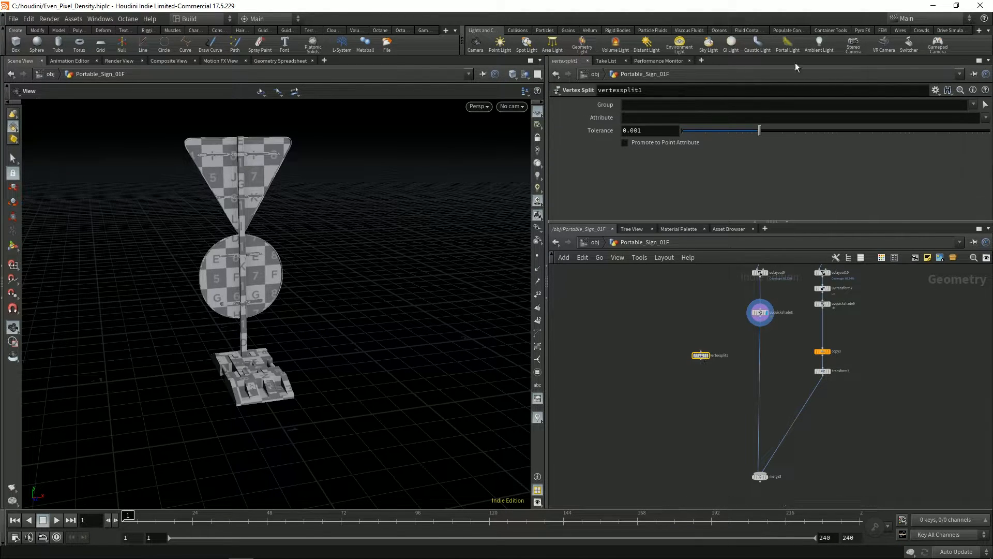
scroll(720, 340, up, 4)
drag(823, 296, 627, 366)
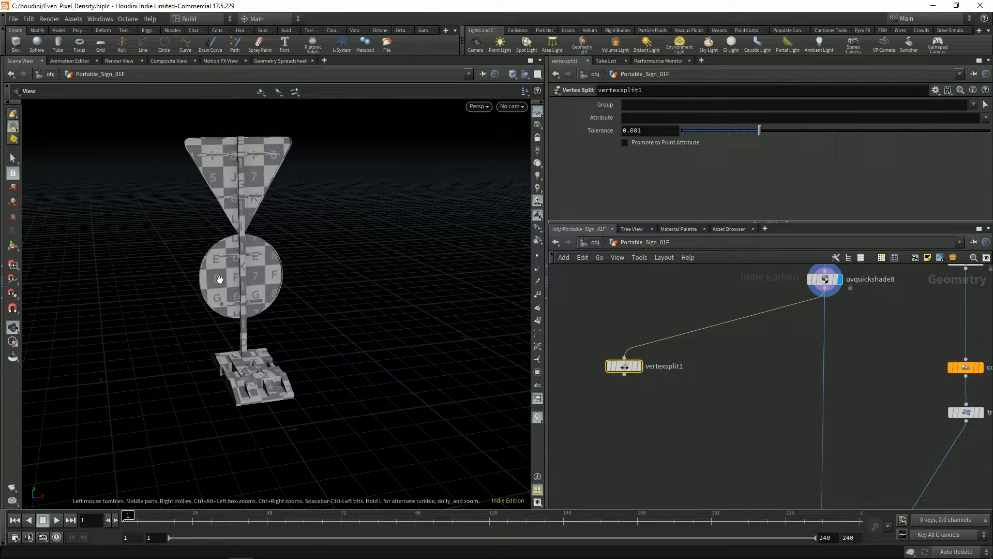
Step: Set the Vertex Split attribute to uv and enable Promote to Point Attribute
middle_drag(244, 281, 273, 313)
drag(272, 313, 281, 196)
middle_drag(307, 239, 276, 254)
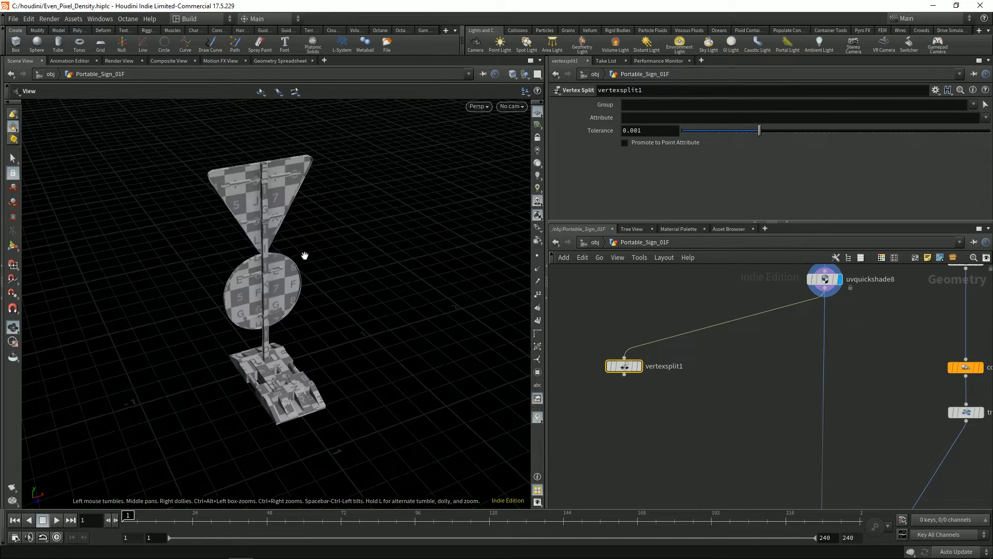
drag(228, 202, 251, 204)
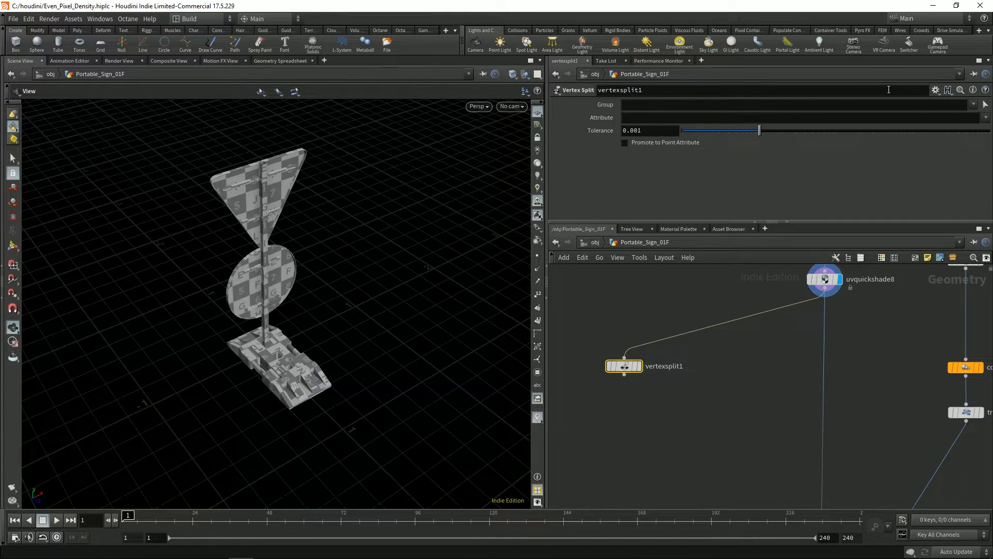
click(986, 117)
click(969, 136)
click(659, 148)
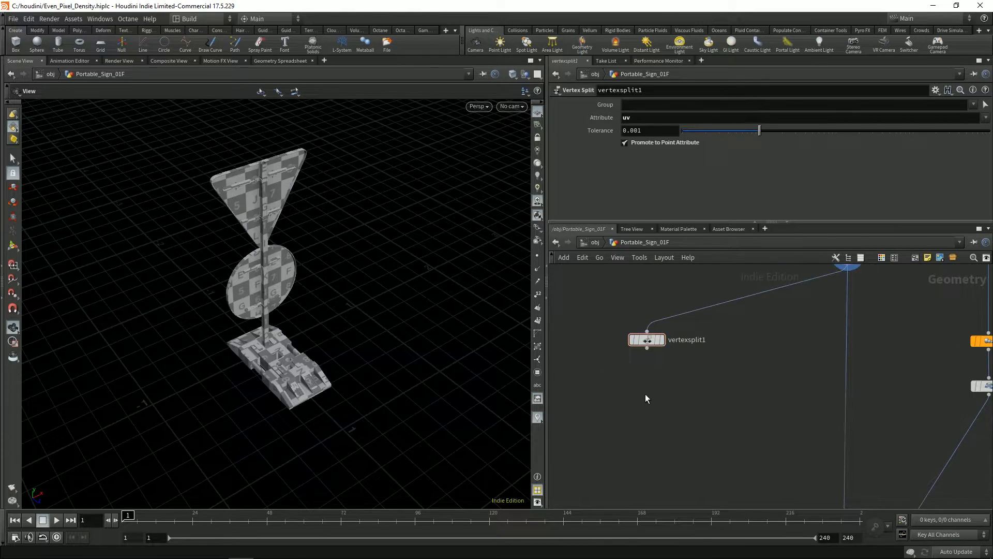
Step: Add an Attribute Wrangle below vertexsplit1, connect it and display its result
key(Tab)
text(wra)
key(Return)
key(Return)
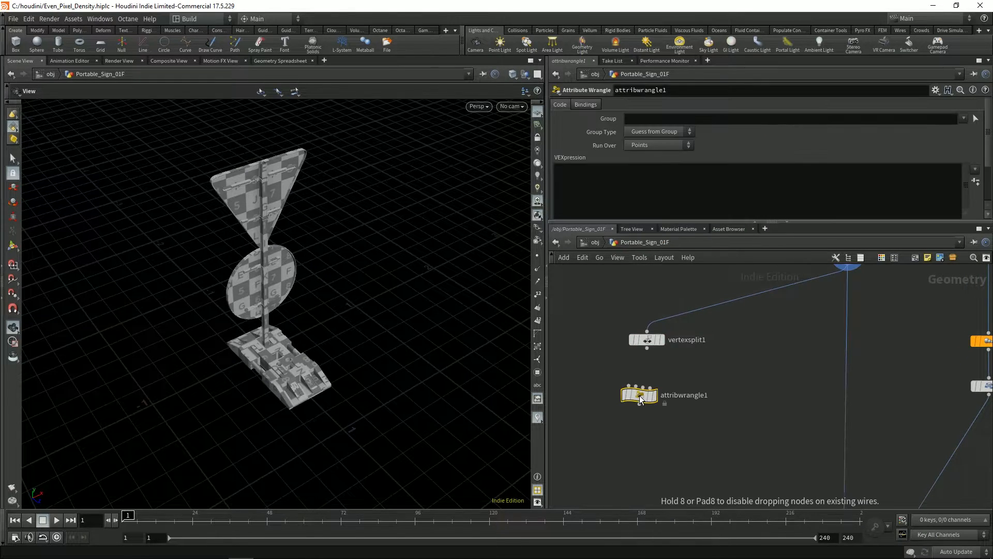
drag(647, 348, 647, 383)
drag(671, 354, 639, 409)
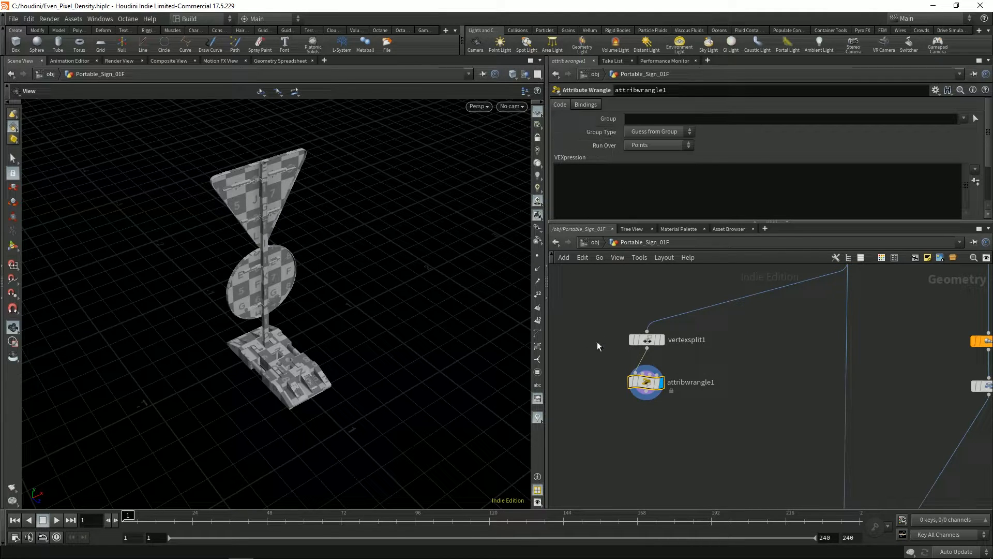
Step: Copy the full lerp-based VEXpression from the existing pointwrangle3 node
scroll(768, 352, down, 6)
middle_drag(666, 357, 825, 344)
middle_drag(723, 386, 788, 396)
scroll(672, 368, up, 4)
click(656, 339)
click(686, 208)
key(ctrl+a)
key(ctrl+c)
Step: Paste the copied code that moves points to their UV positions into the VEXpression of attribwrangle1
middle_drag(894, 463, 603, 408)
scroll(738, 430, down, 4)
middle_drag(802, 387, 634, 374)
scroll(802, 391, up, 6)
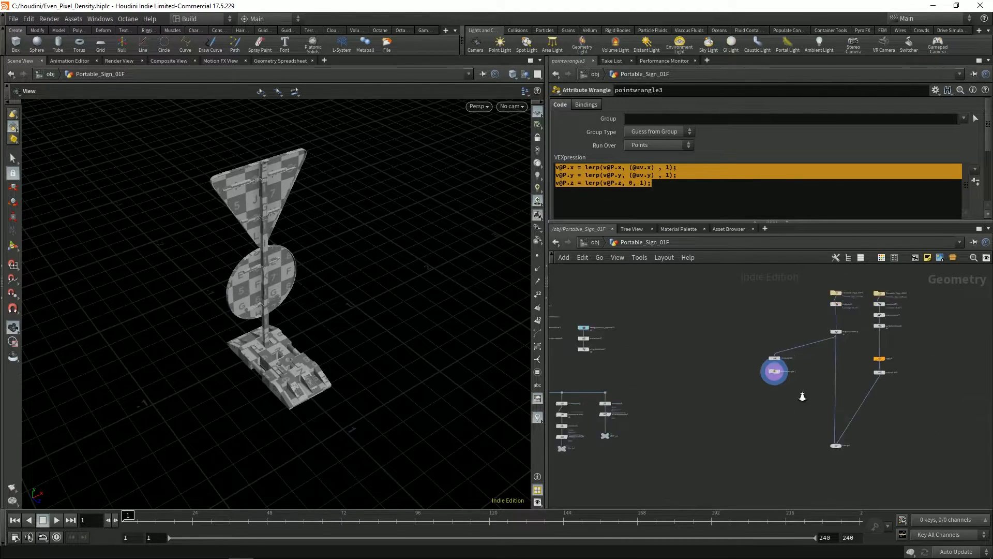
click(687, 355)
click(665, 204)
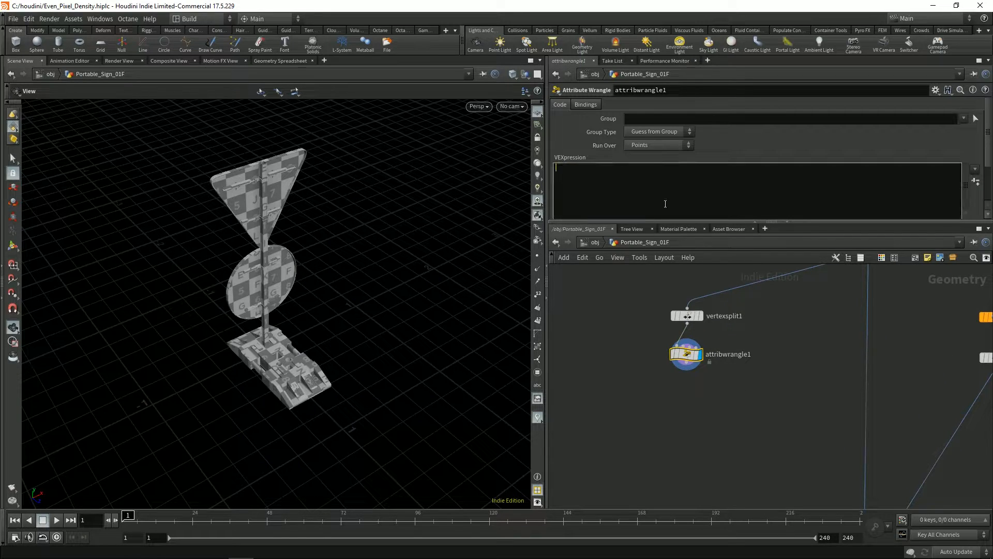
key(ctrl+v)
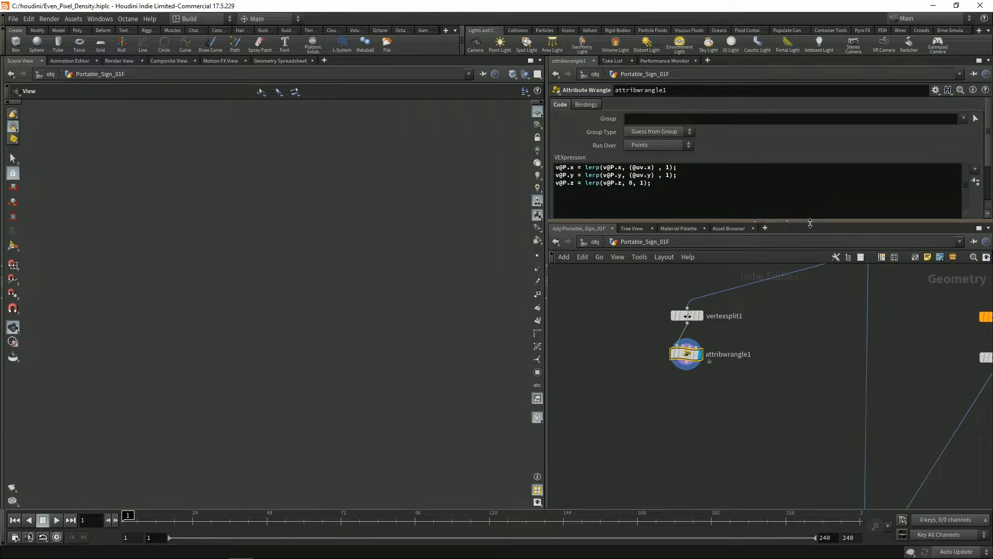
drag(809, 223, 808, 247)
Step: Examine the first sign's geometry flattened into its UV layout
drag(349, 330, 497, 355)
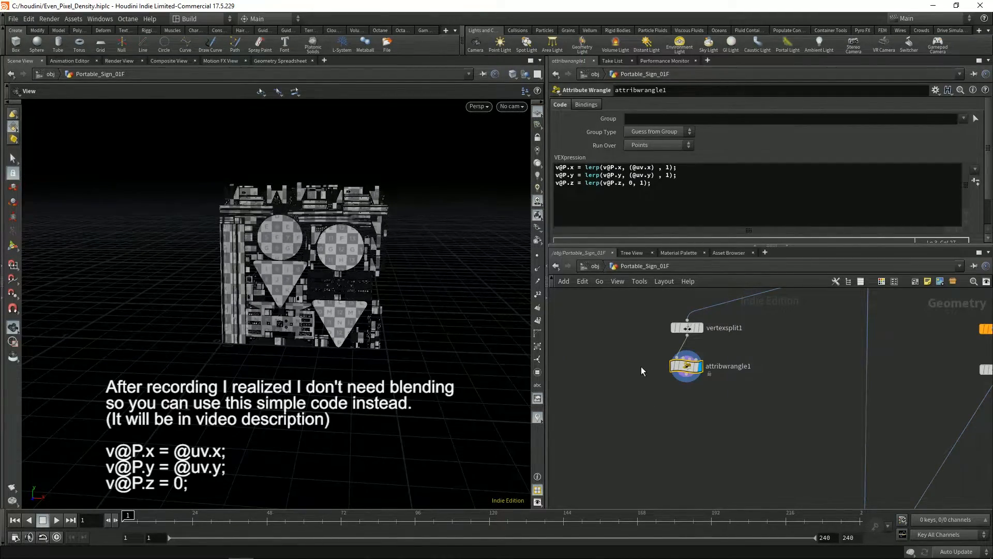
key(b)
key(b)
scroll(438, 314, down, 3)
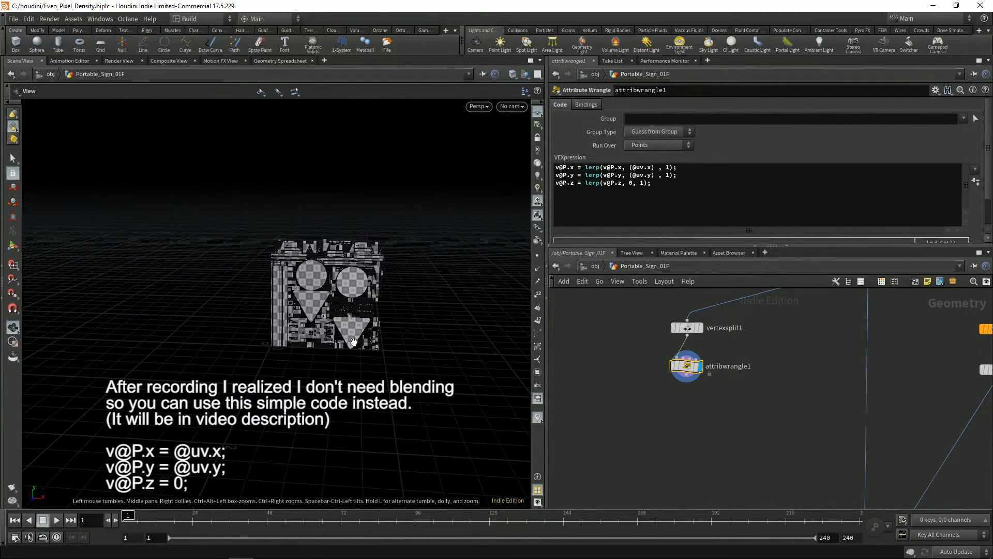
key(b)
key(b)
key(b)
key(b)
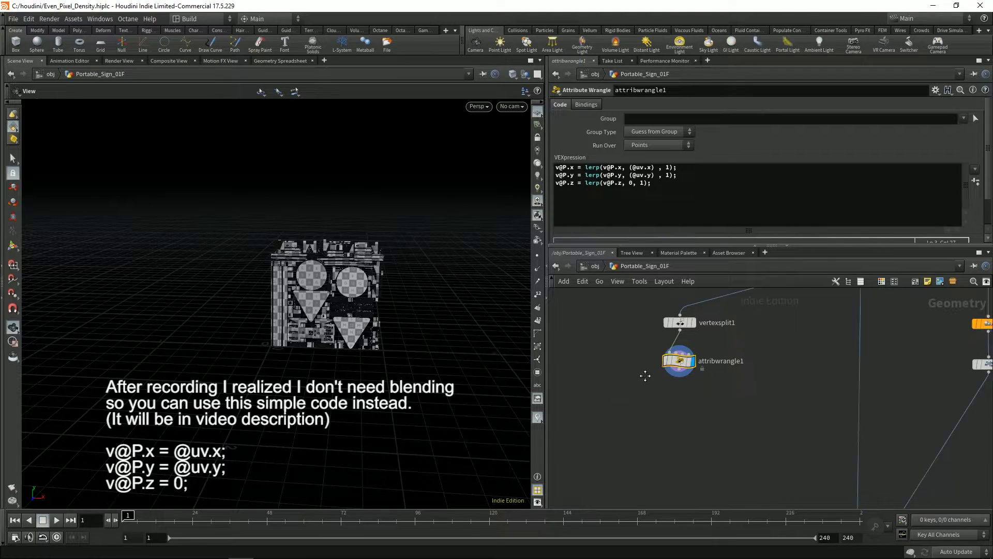
Step: Add a Measure node for primitive area below attribwrangle1, connect it and display it
key(Tab)
text(measure)
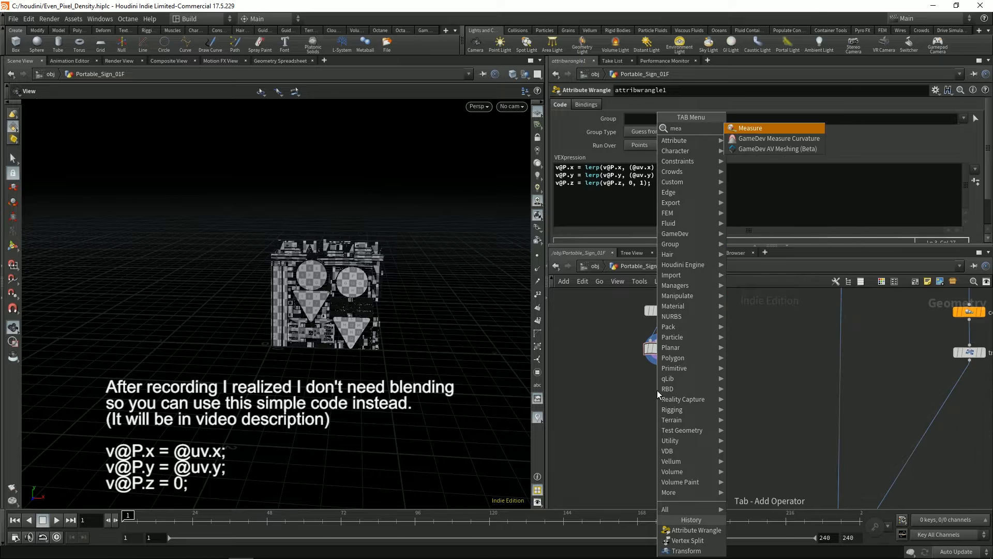
key(Return)
click(657, 390)
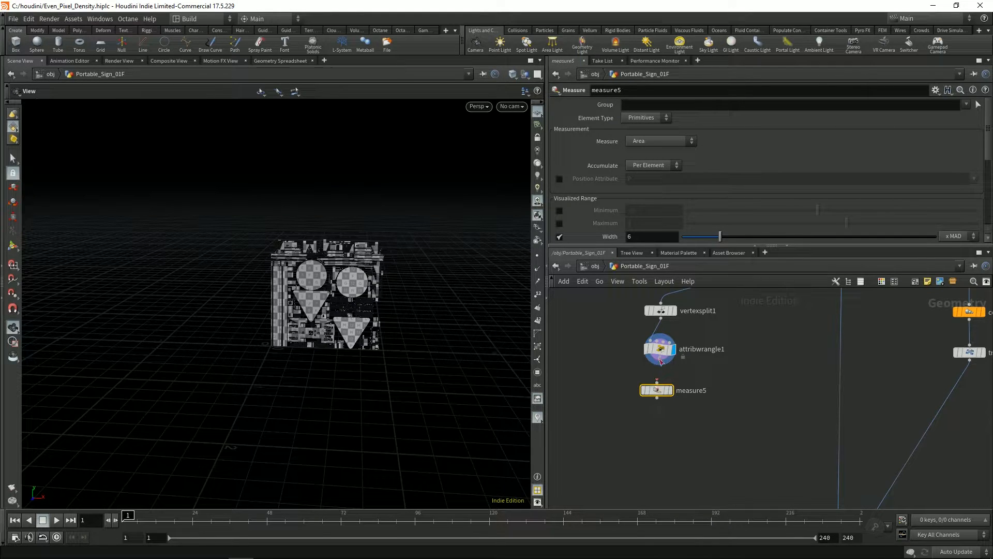
key(r)
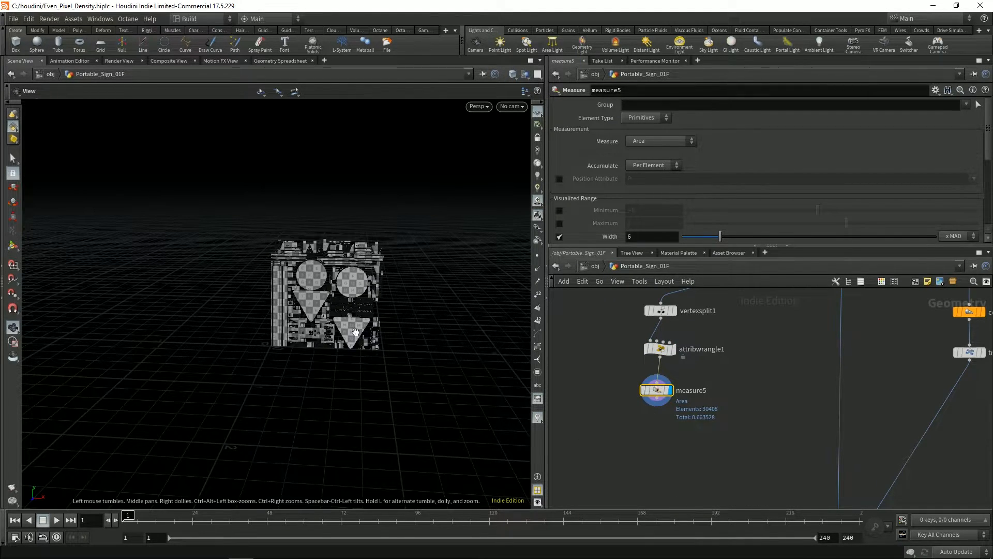
scroll(397, 299, up, 2)
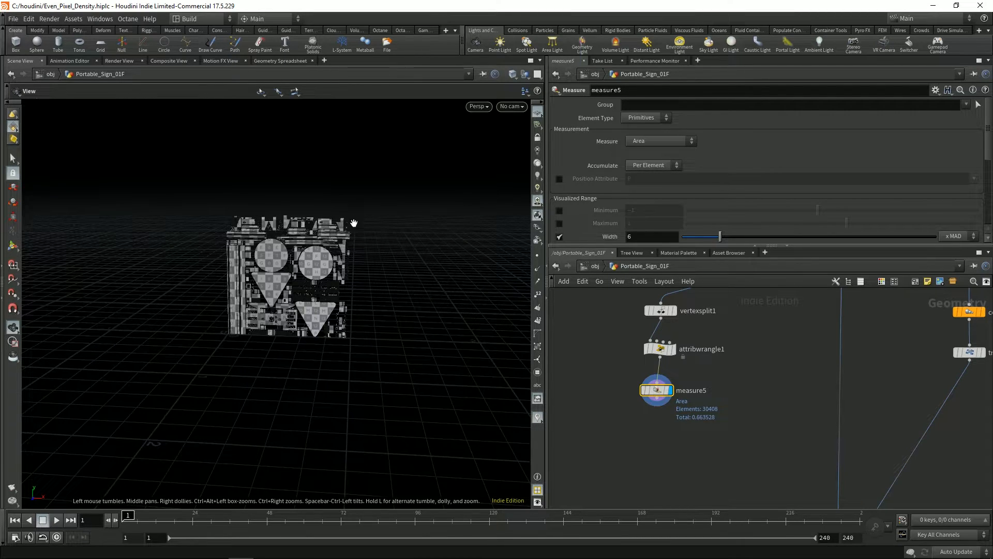
drag(352, 222, 381, 260)
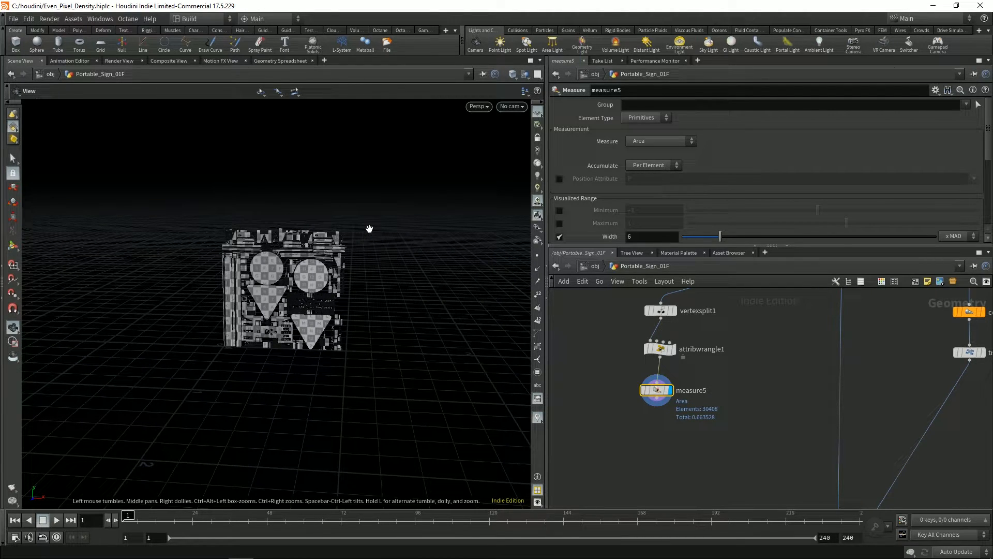
click(654, 197)
click(653, 166)
click(653, 175)
key(ctrl+z)
middle_drag(383, 218, 381, 223)
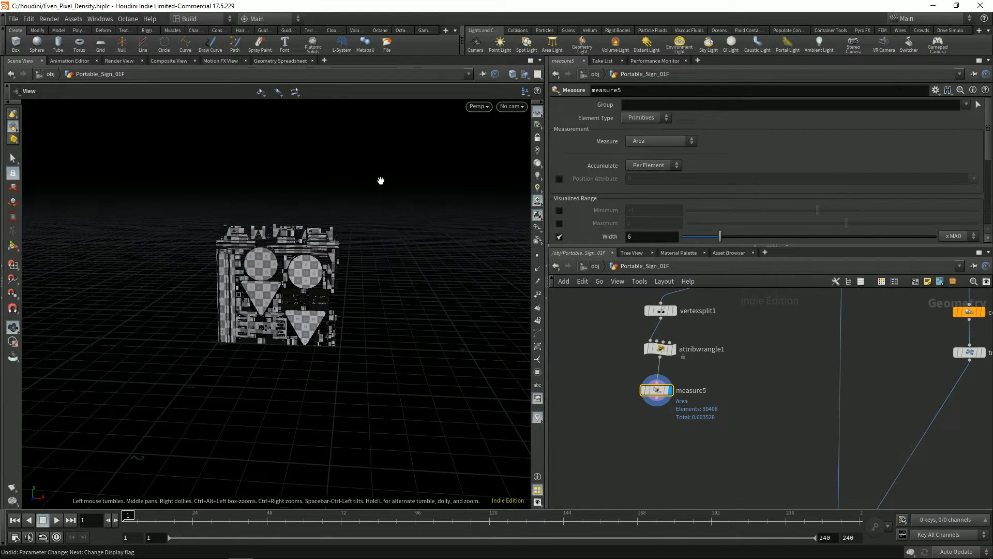
Step: Split the viewport, open a Geometry Spreadsheet beside it and show the primitive attributes with a wider area column
key(alt+[)
right_click(308, 60)
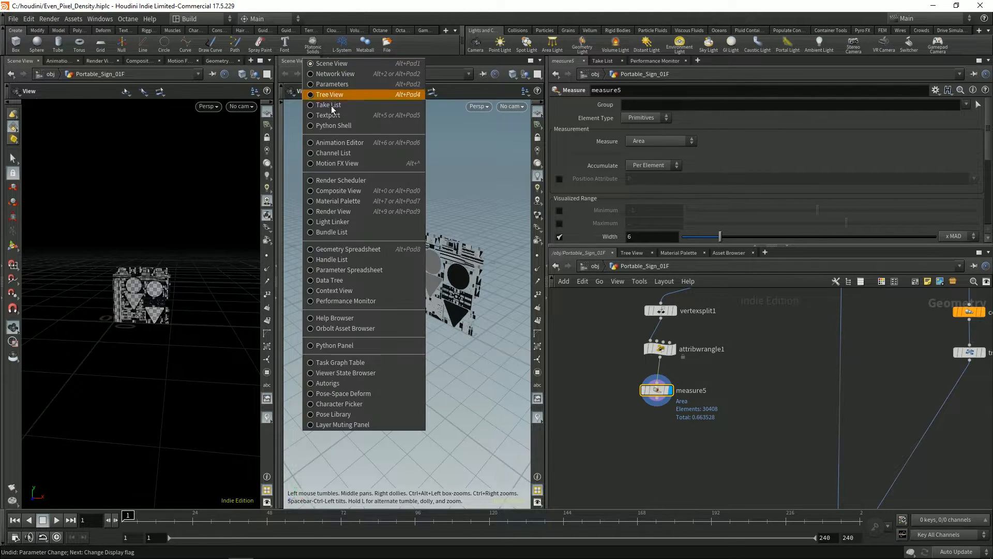
click(358, 256)
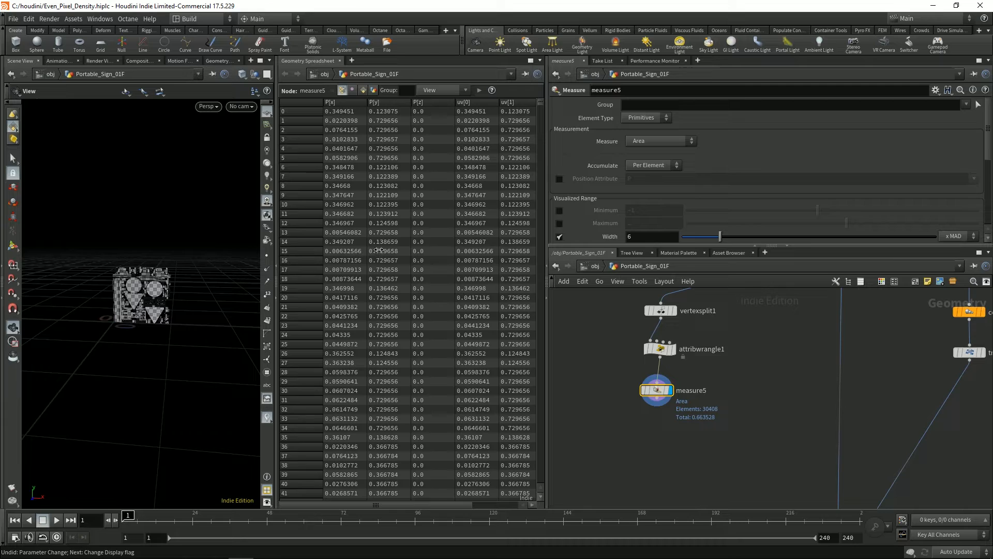
click(363, 90)
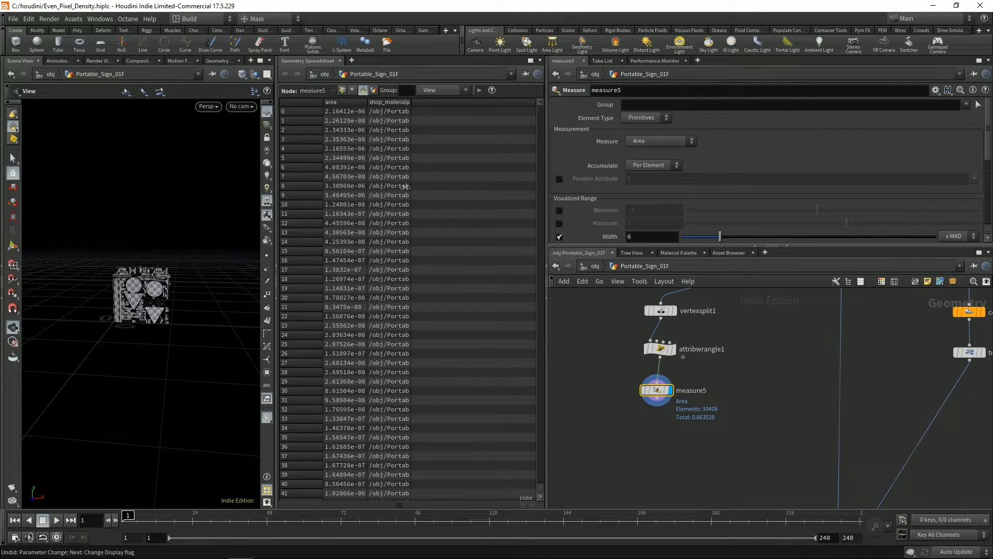
drag(368, 103, 393, 102)
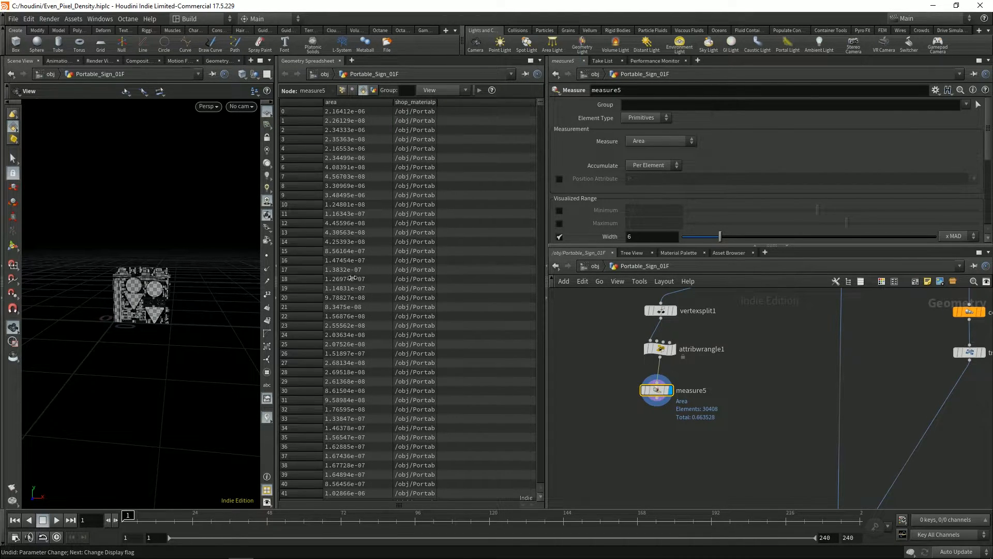
Step: Set Accumulate of the Measure node to Throughout
click(647, 163)
click(650, 195)
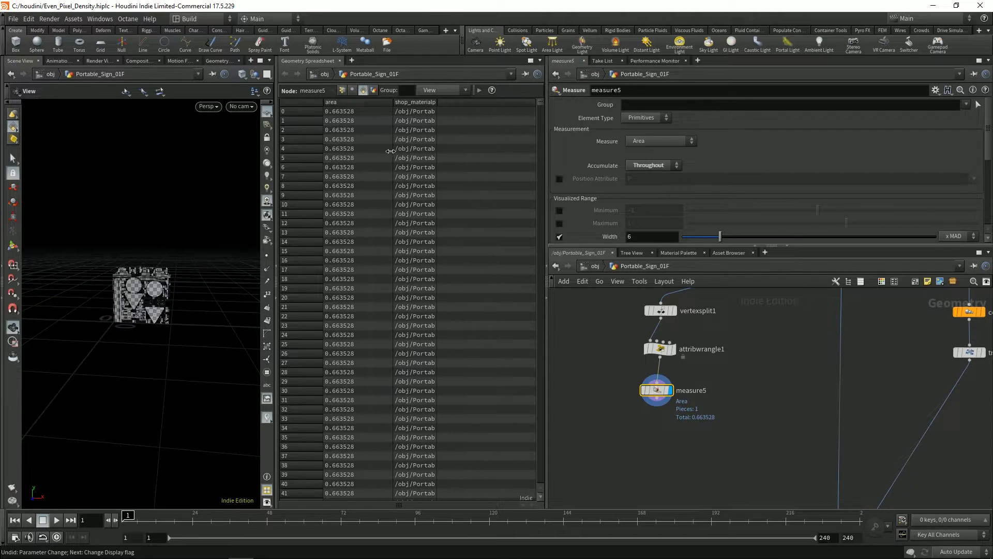
Step: Add an Attribute Promote node below measure5, connect it to the measure output and display it
middle_drag(651, 460, 657, 445)
key(Tab)
text(promote)
key(Return)
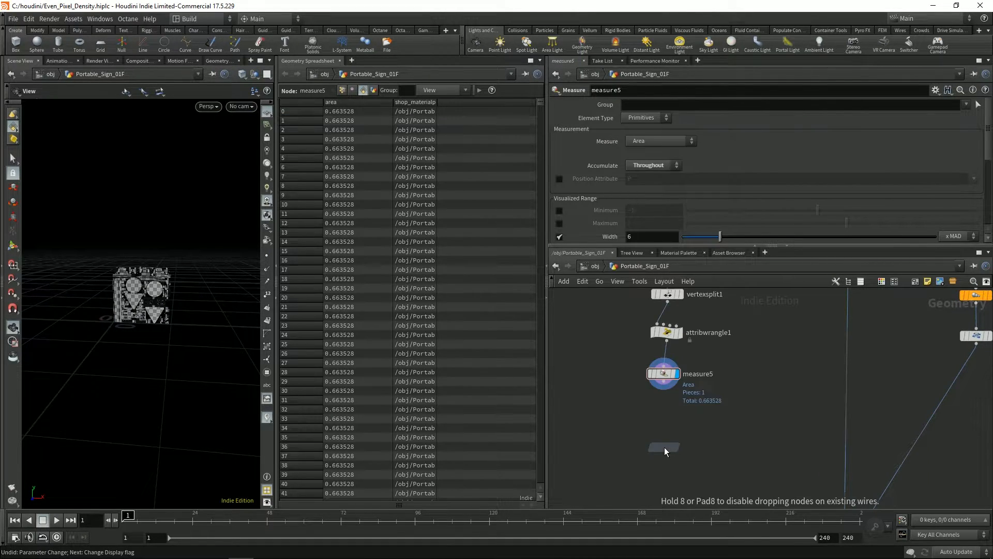
click(664, 447)
scroll(657, 424, up, 2)
drag(667, 381, 664, 418)
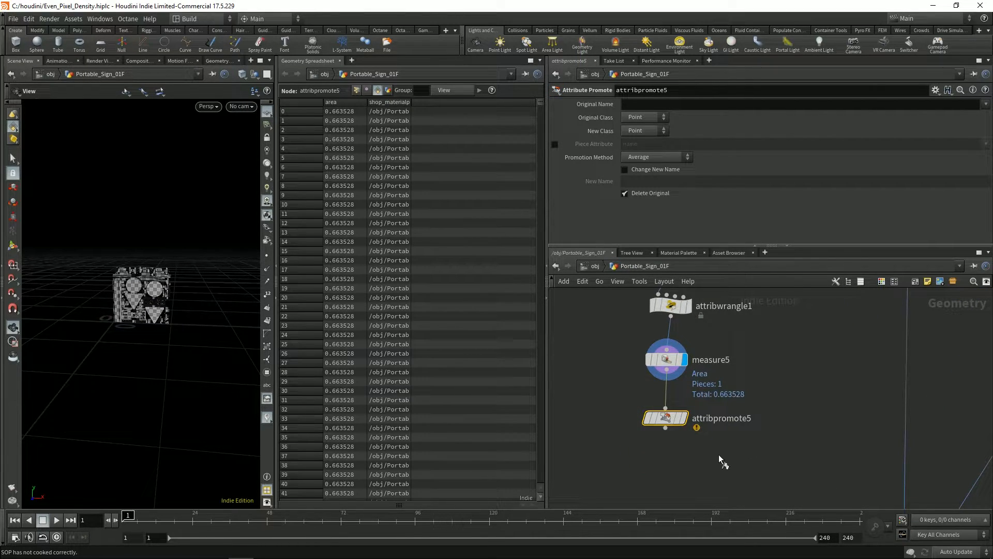
click(684, 418)
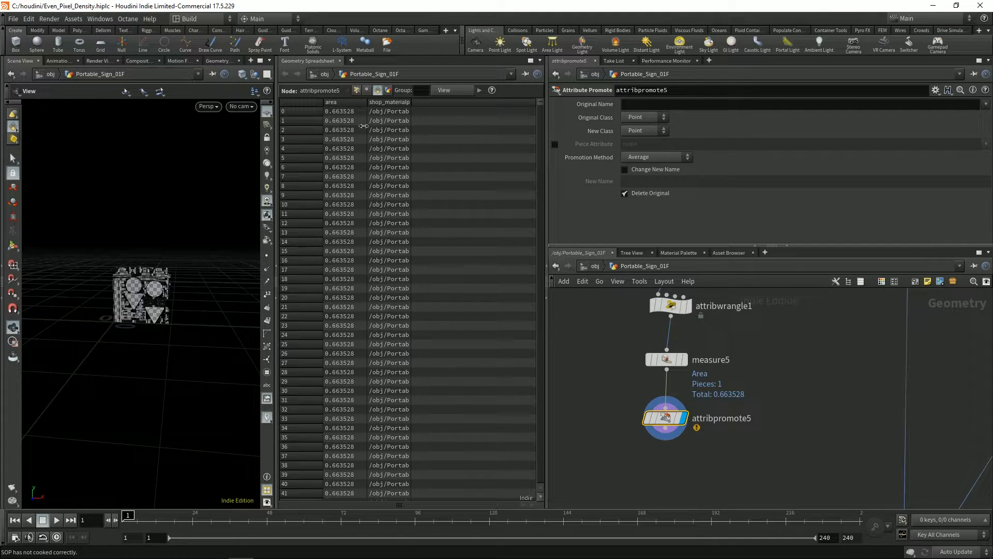
Step: Compare the coverage value in the detail attributes with the coverage reported by the uvlayout9 node
click(388, 91)
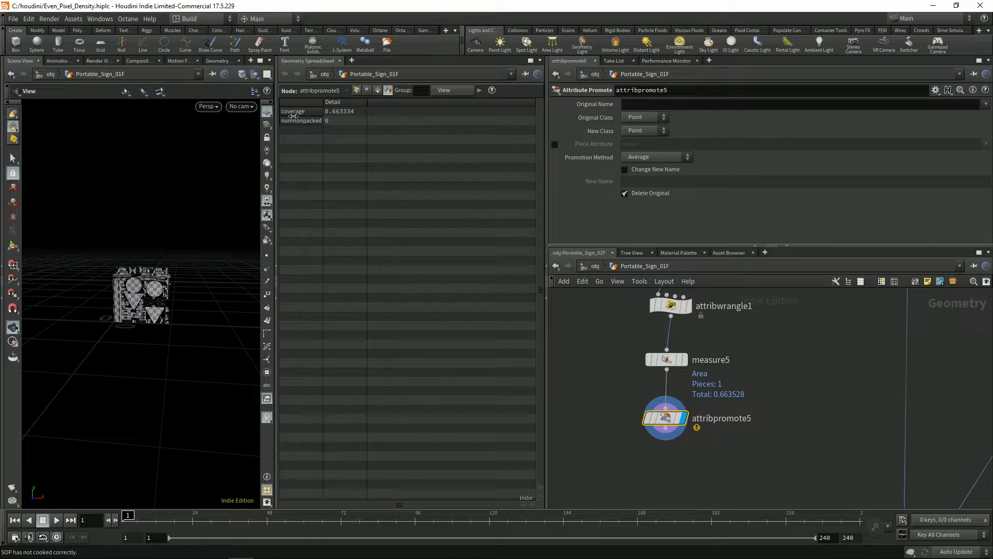
middle_drag(666, 361, 588, 489)
scroll(732, 378, down, 3)
middle_drag(756, 297, 684, 373)
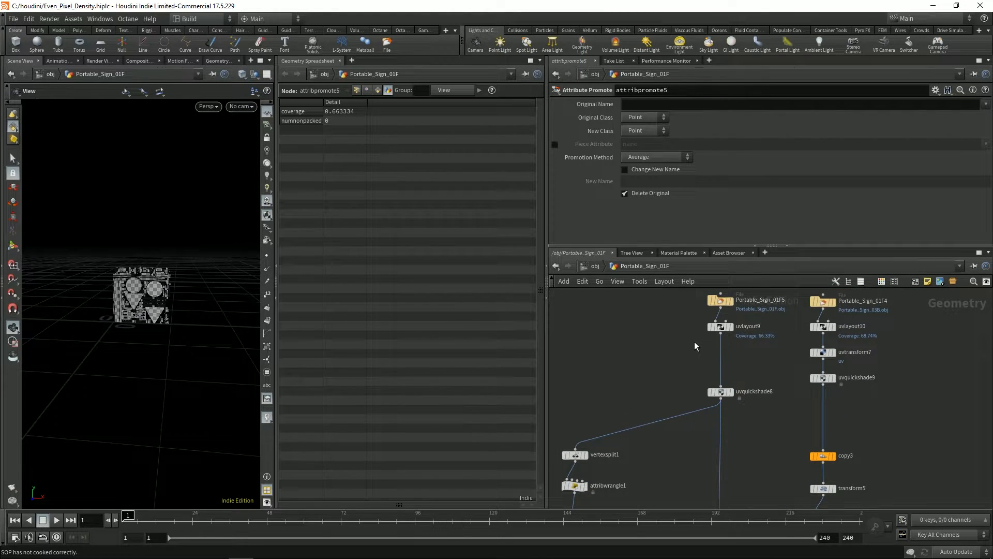
click(721, 326)
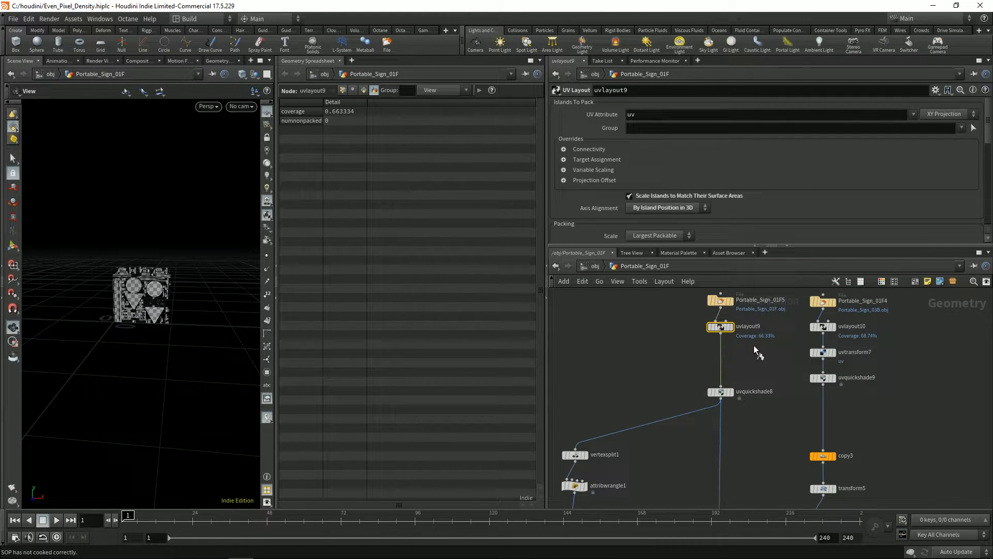
key(b)
middle_drag(656, 364, 712, 209)
click(628, 399)
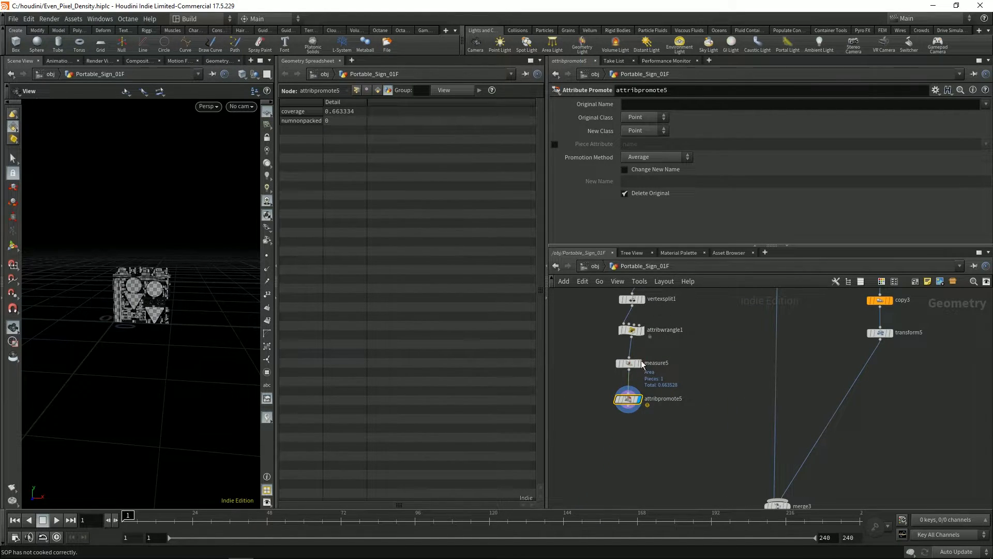
Step: Align the measuring nodes from vertexsplit1 to attribpromote5 in a tidy column
scroll(678, 412, up, 2)
middle_drag(669, 381, 680, 392)
drag(561, 306, 647, 452)
key(l)
click(590, 401)
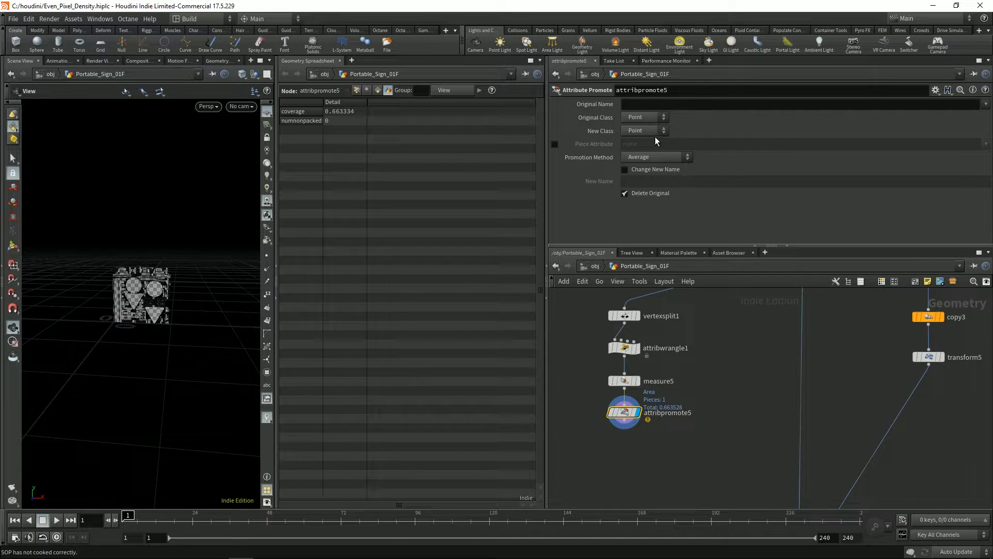
Step: Set attribpromote5 to promote the area attribute from Primitive to Detail class
click(643, 118)
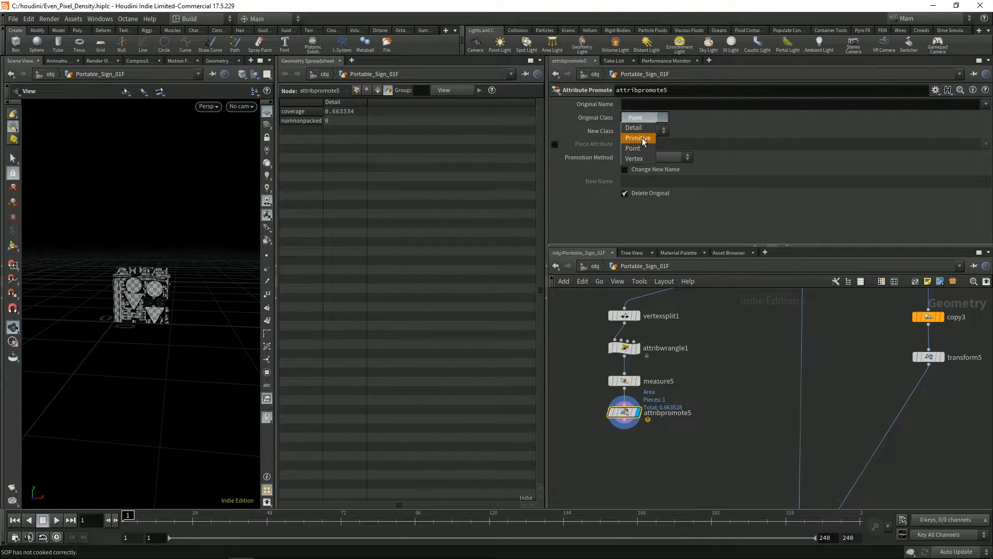
click(644, 130)
click(644, 139)
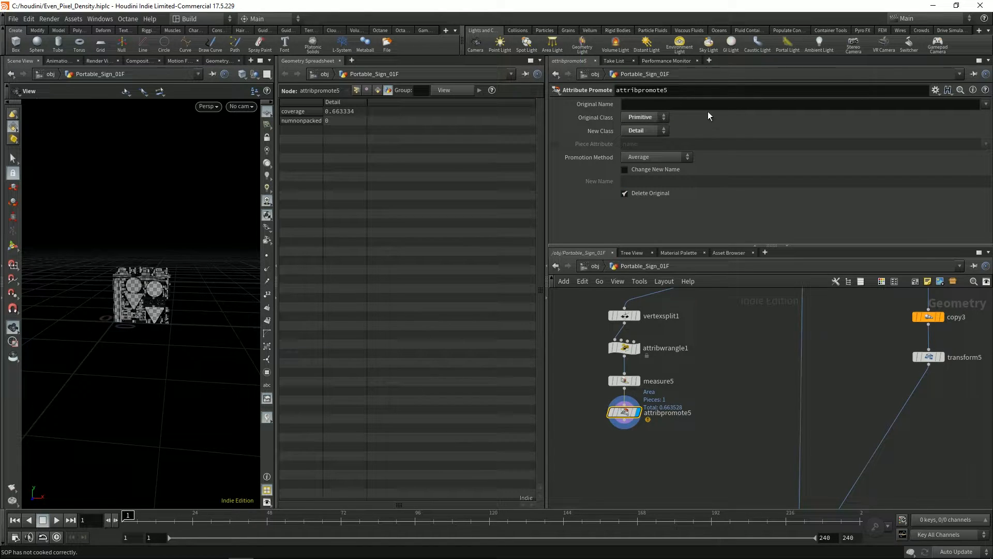
click(986, 105)
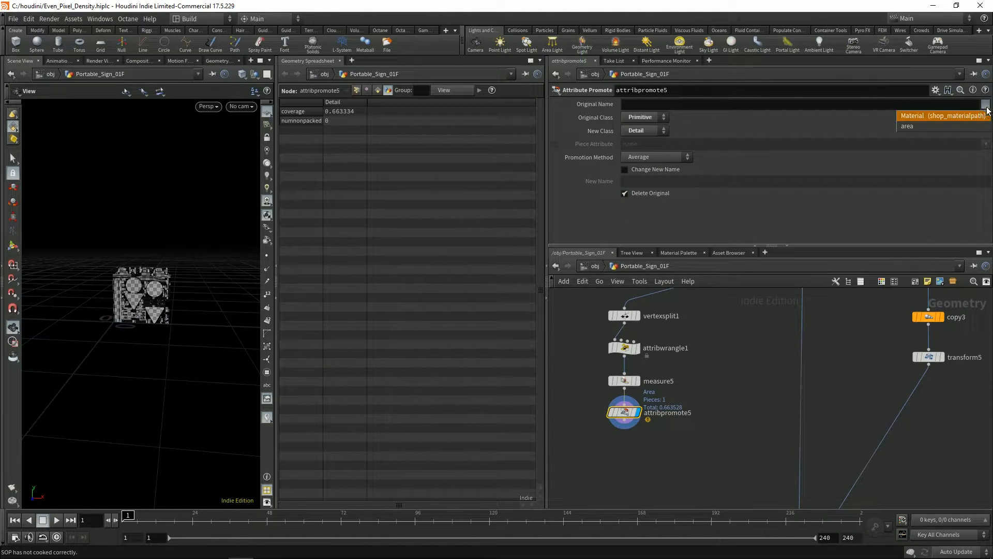
click(955, 125)
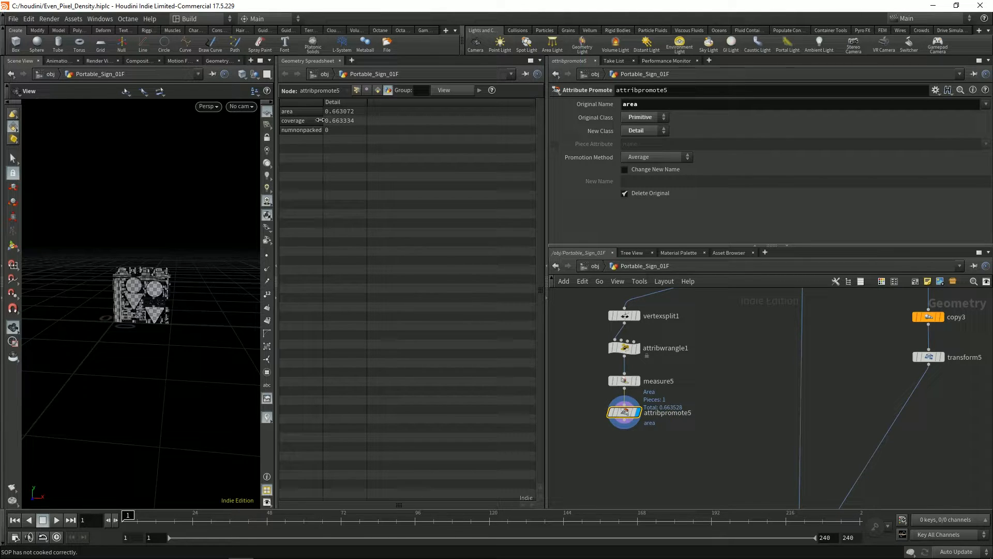
Step: Check the primitive attributes and close the split spreadsheet pane so the scene view fills the area
click(377, 91)
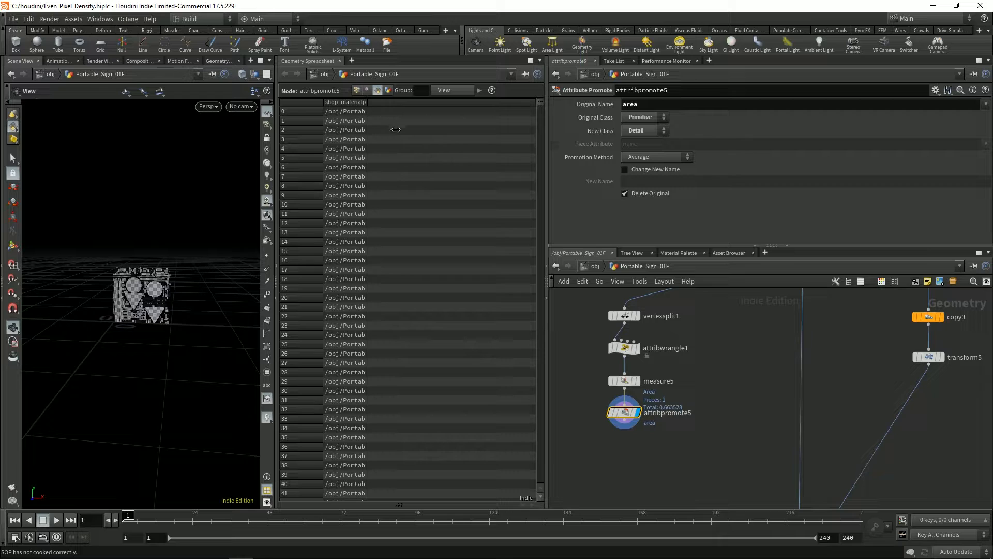
key(b)
key(b)
middle_drag(609, 430, 620, 434)
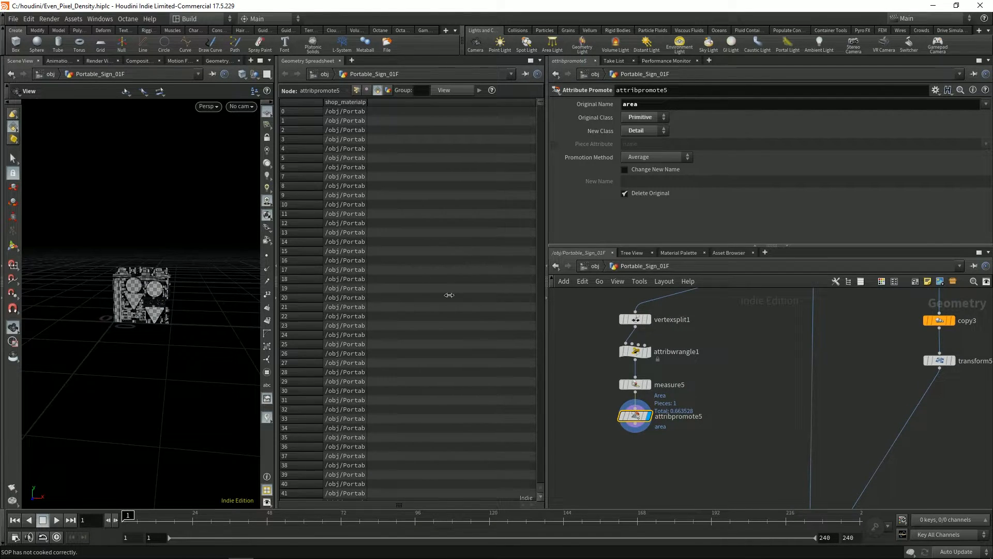
click(340, 61)
drag(332, 301, 338, 285)
scroll(747, 410, down, 3)
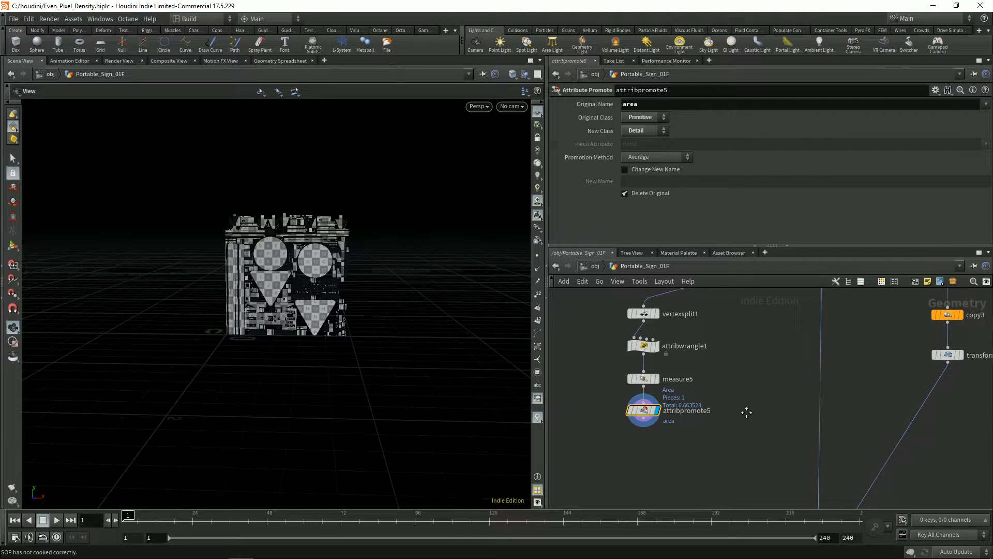
Step: Move the measuring chain aside, duplicate its Measure and Attribute Promote nodes, and connect the copies directly to uvquickshade8
shift+drag(698, 341, 614, 344)
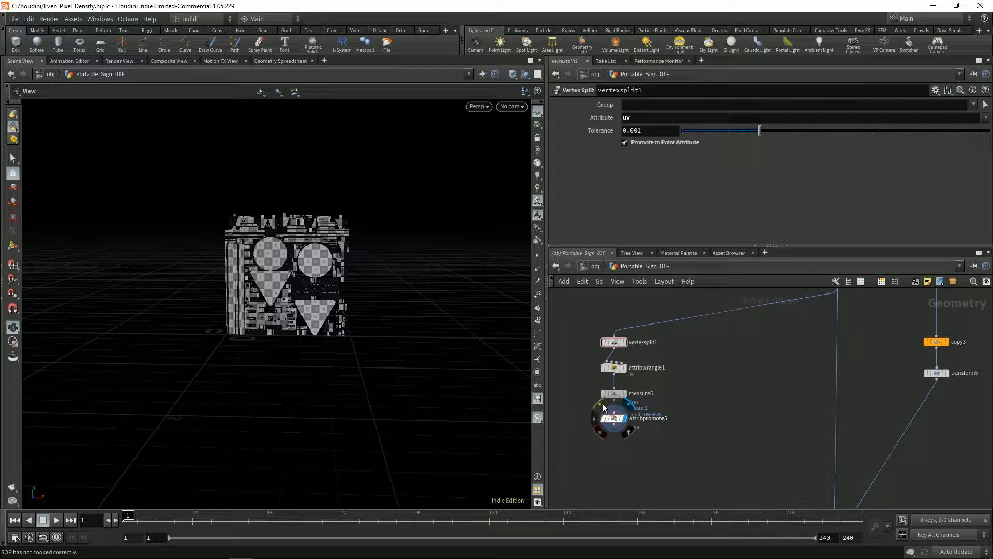
drag(580, 390, 640, 432)
alt+drag(623, 394, 734, 348)
middle_drag(760, 332, 737, 372)
click(738, 372)
drag(698, 380, 814, 326)
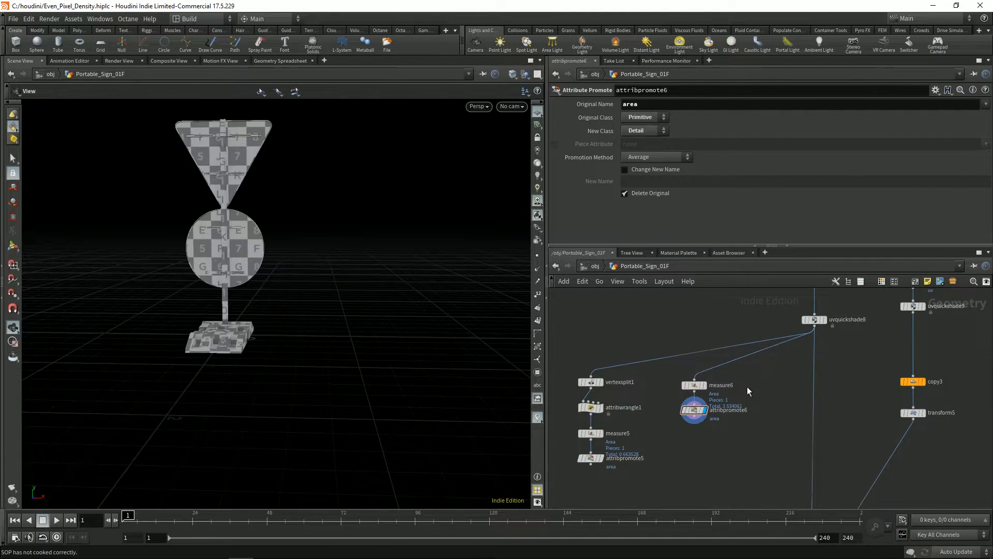
Step: Examine the detail area attribute of attribpromote6 and the sign's 3D geometry in the scene view
middle_drag(751, 393, 738, 372)
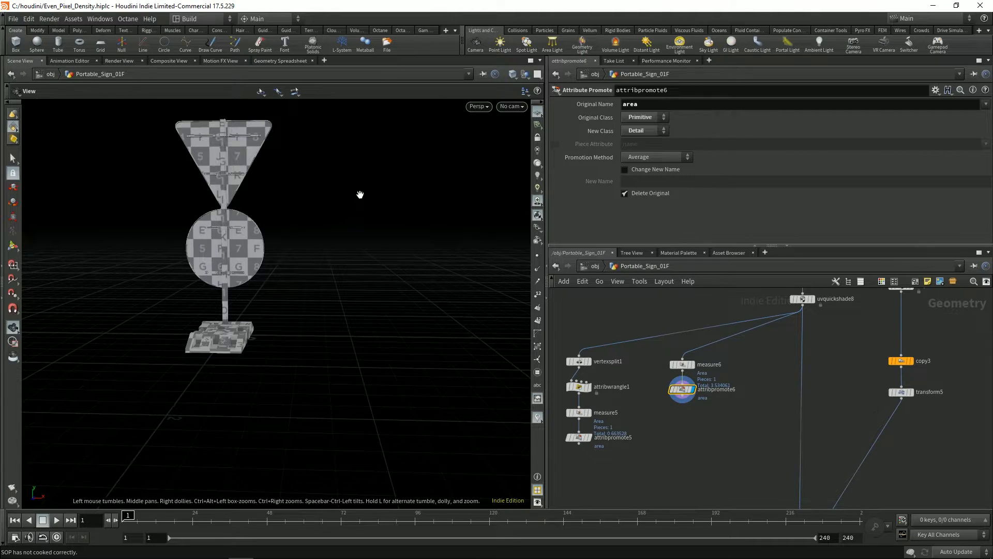
click(269, 60)
click(107, 91)
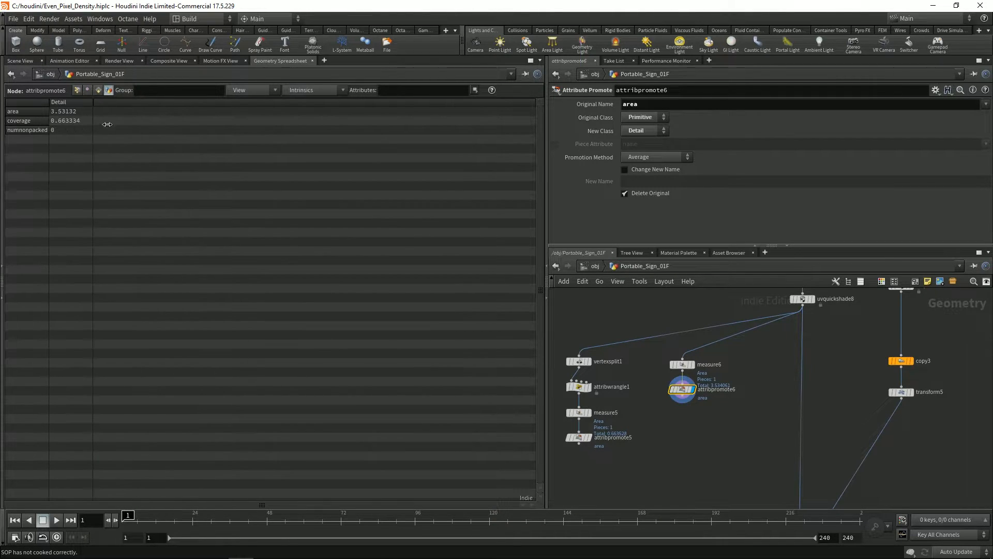
click(24, 61)
mouse_move(264, 243)
mouse_down()
mouse_move(288, 261)
mouse_move(264, 235)
mouse_up()
scroll(721, 388, down, 4)
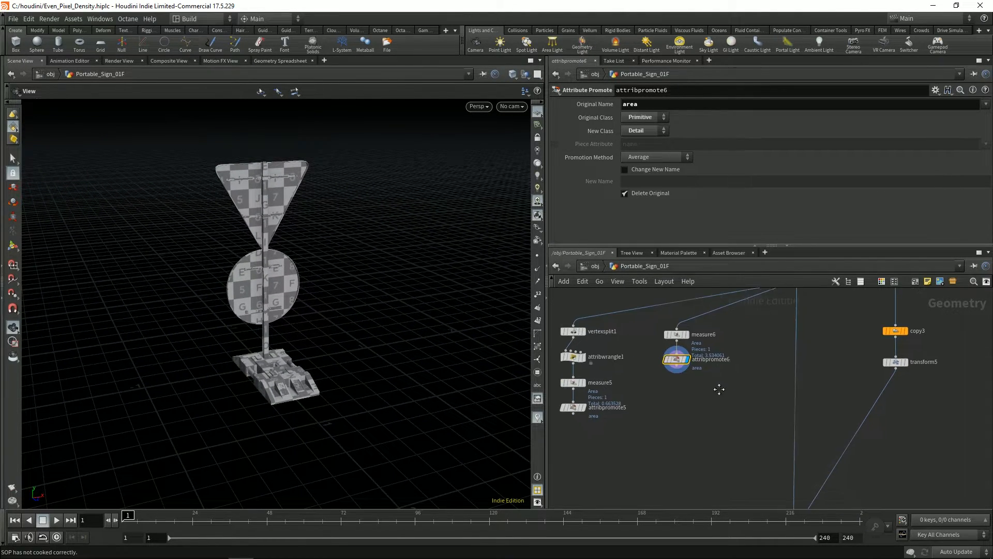
Step: Duplicate both measuring branches beside the second sign's chain and connect the copies' inputs to transform5
drag(588, 354, 713, 440)
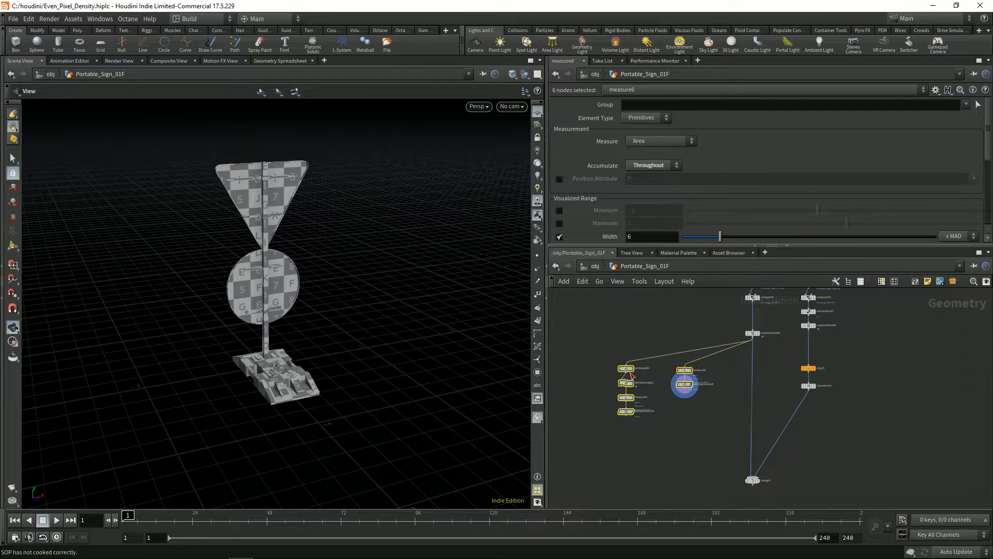
alt+drag(679, 386, 855, 420)
scroll(907, 363, up, 3)
middle_drag(909, 365, 883, 345)
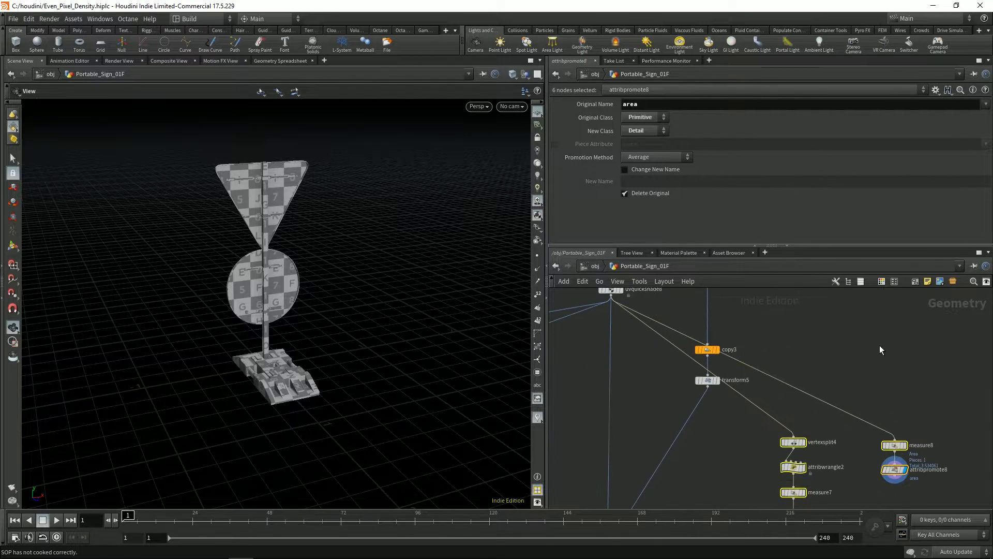
click(769, 434)
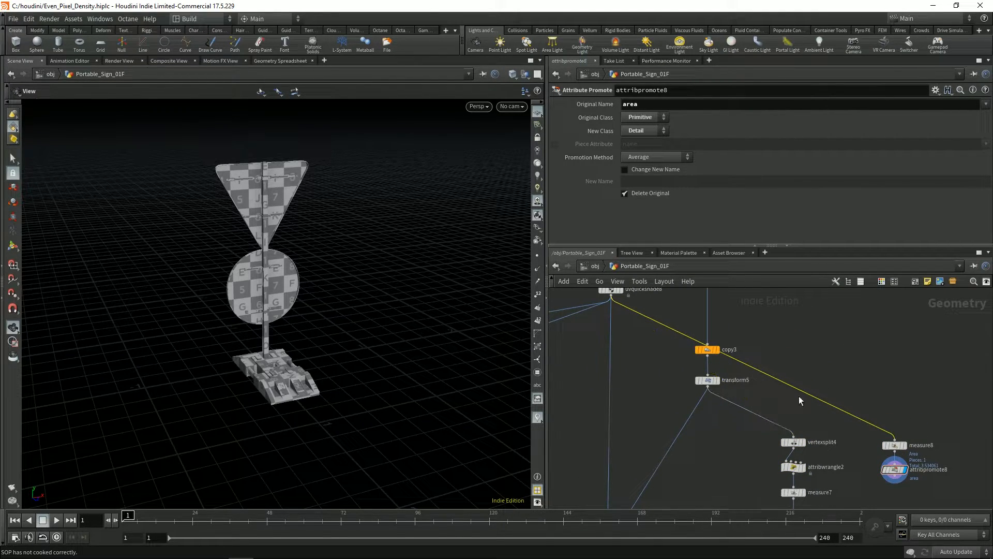
middle_drag(901, 450, 880, 420)
drag(873, 410, 688, 362)
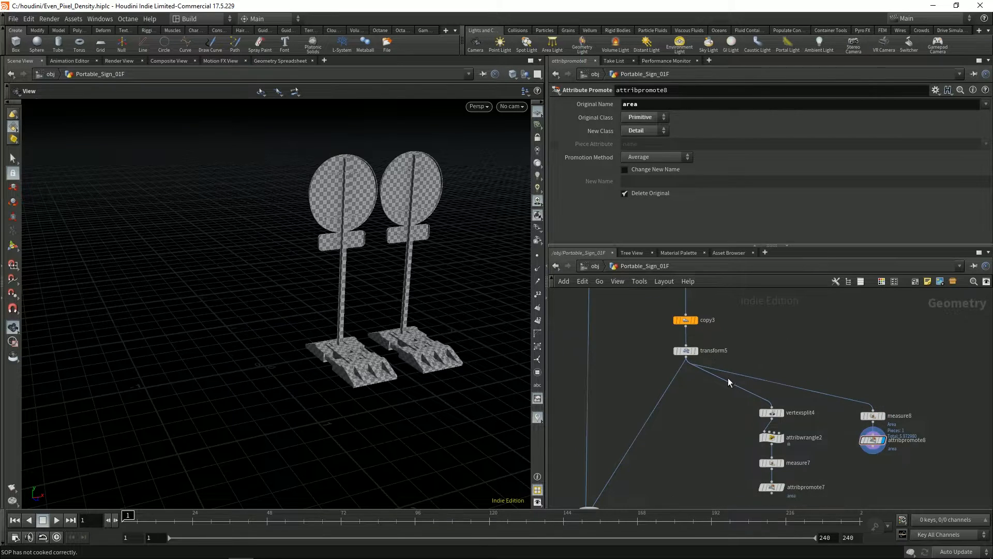
Step: Add a Null node below attribpromote5 and connect it to that node's output
middle_drag(710, 494, 749, 373)
scroll(740, 366, down, 3)
scroll(591, 357, up, 1)
middle_drag(590, 331, 668, 448)
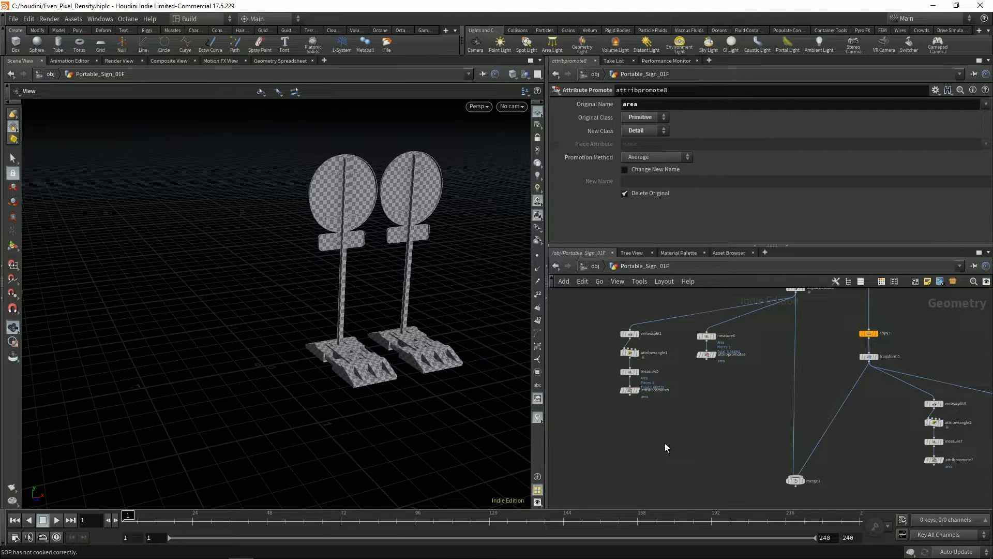
key(Tab)
text(null)
key(Return)
click(632, 437)
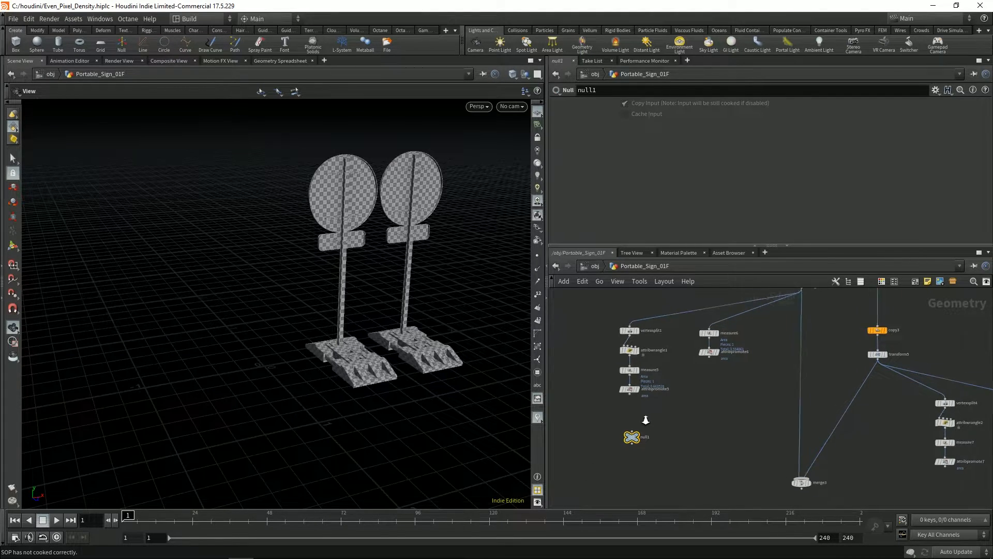
right_drag(646, 420, 660, 417)
drag(628, 387, 635, 430)
key(Escape)
Step: Rename the null below attribpromote5 as OUT_x3
double_click(647, 430)
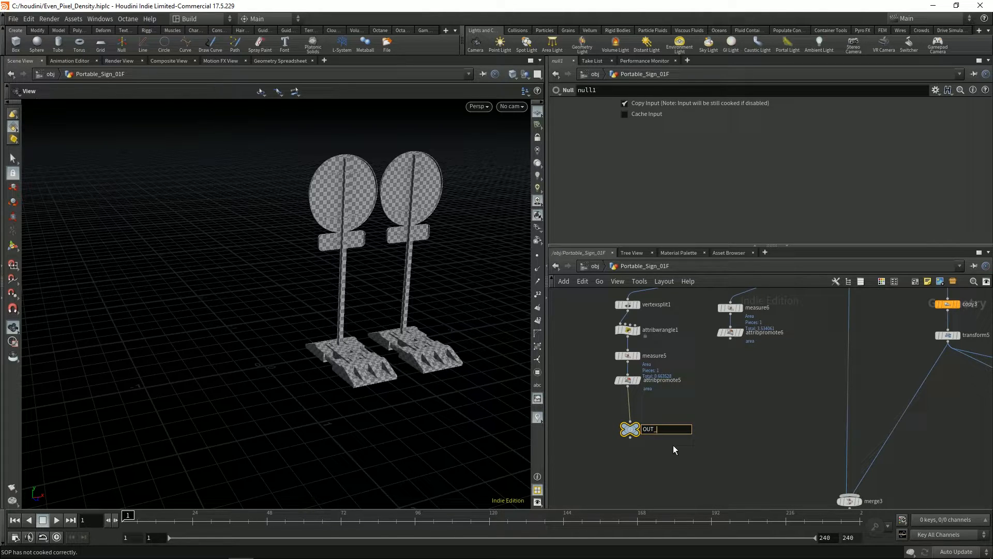
text(OUT_x1)
key(BackSpace)
text(3)
key(Return)
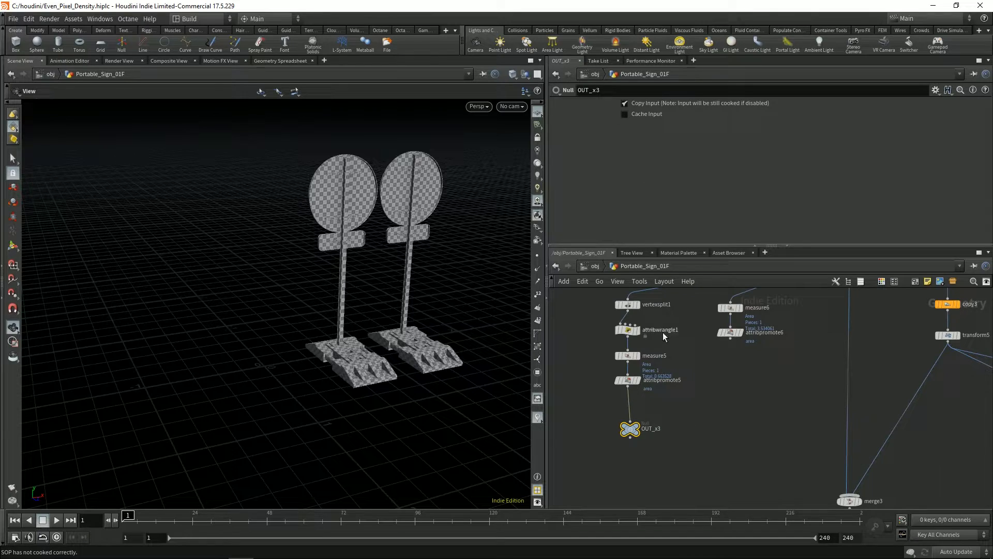
Step: Rename the null below attribpromote5 as OUT1_x1
middle_drag(696, 414, 765, 408)
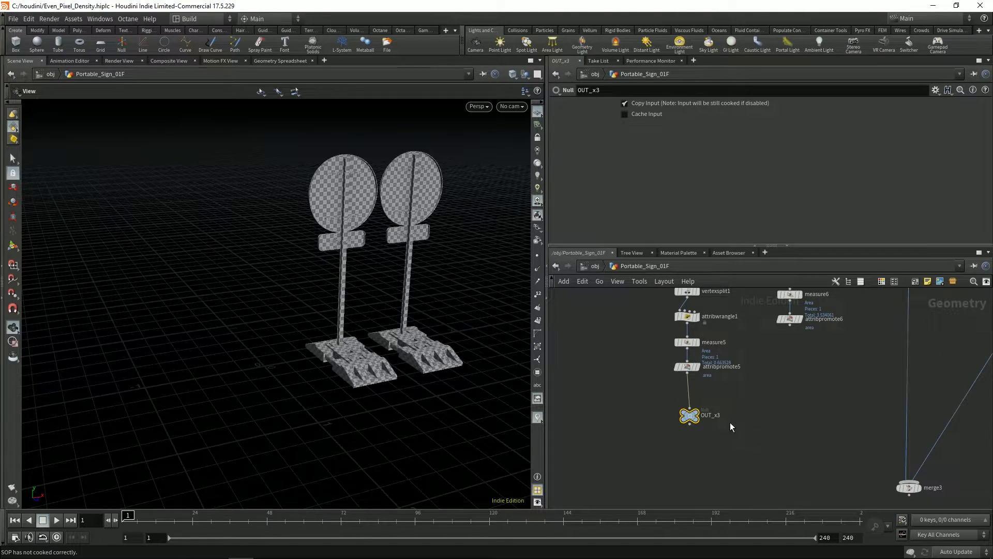
scroll(730, 424, up, 2)
middle_drag(699, 451, 796, 460)
scroll(796, 460, down, 3)
middle_drag(659, 457, 781, 377)
middle_drag(730, 407, 677, 415)
scroll(683, 414, up, 2)
middle_drag(887, 394, 663, 402)
scroll(784, 352, up, 3)
double_click(680, 368)
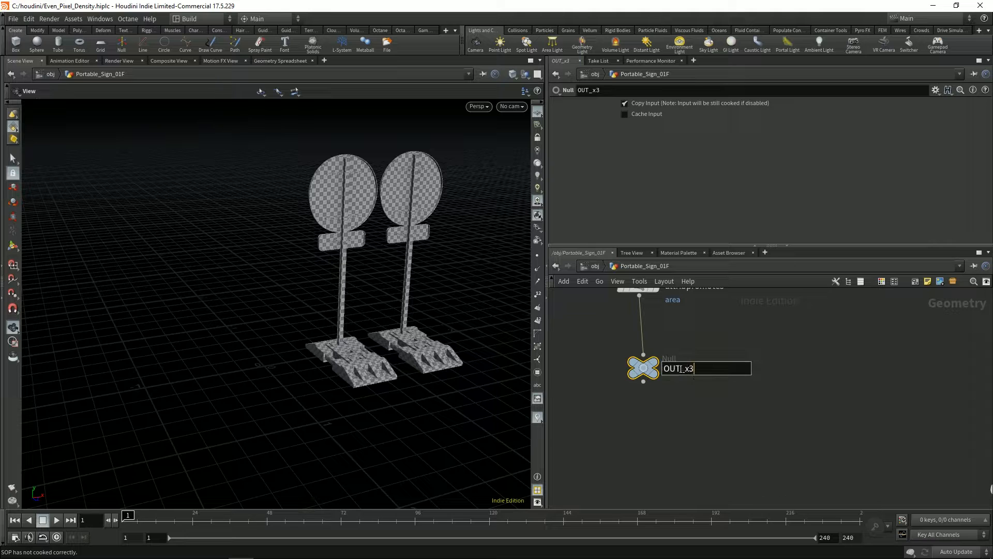
text(1)
drag(694, 369, 699, 368)
text(1)
click(731, 403)
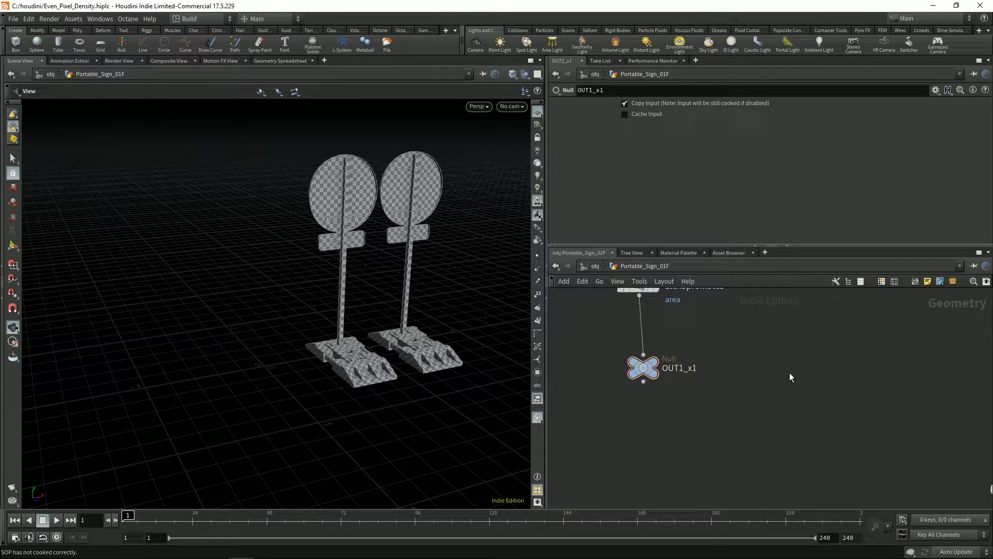
Step: Duplicate the OUT1_x1 null below the second measuring branch and connect the copy to attribpromote6
middle_drag(789, 320, 761, 383)
alt+drag(616, 431, 779, 398)
scroll(766, 346, down, 3)
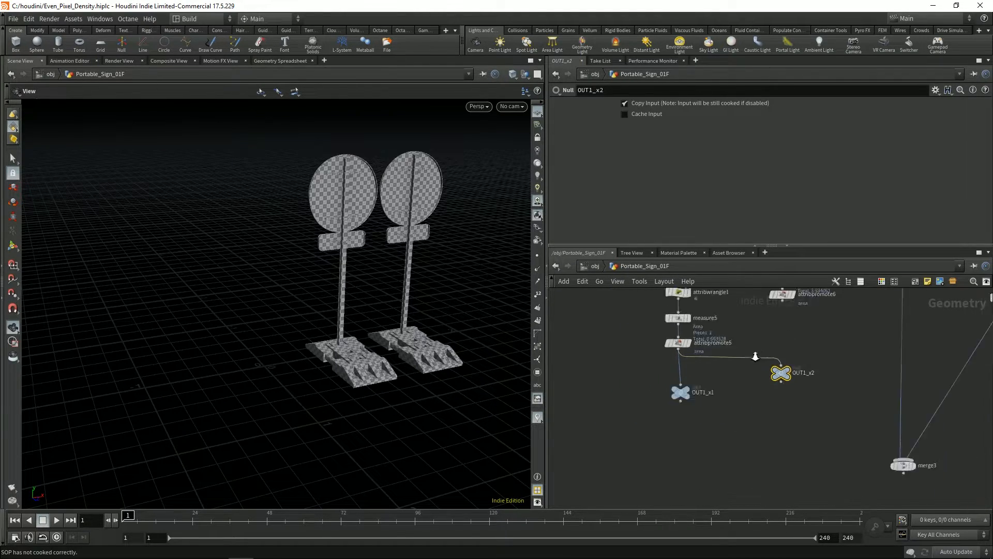
middle_drag(774, 337, 753, 357)
drag(757, 334, 759, 373)
key(ctrl+z)
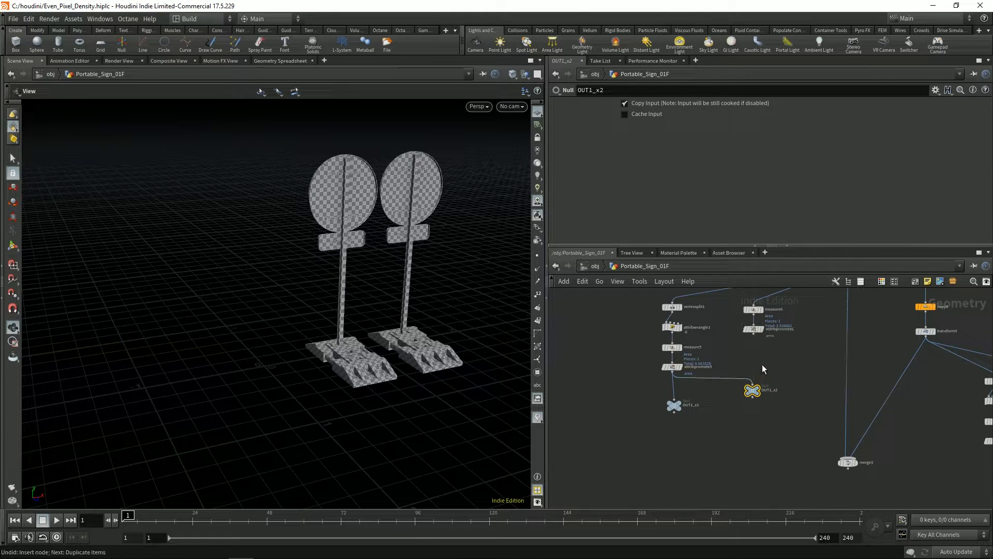
drag(755, 335, 784, 412)
Step: Rename the null below attribpromote6 as OUT1_y1
scroll(804, 376, up, 3)
double_click(756, 407)
text(y1)
key(Return)
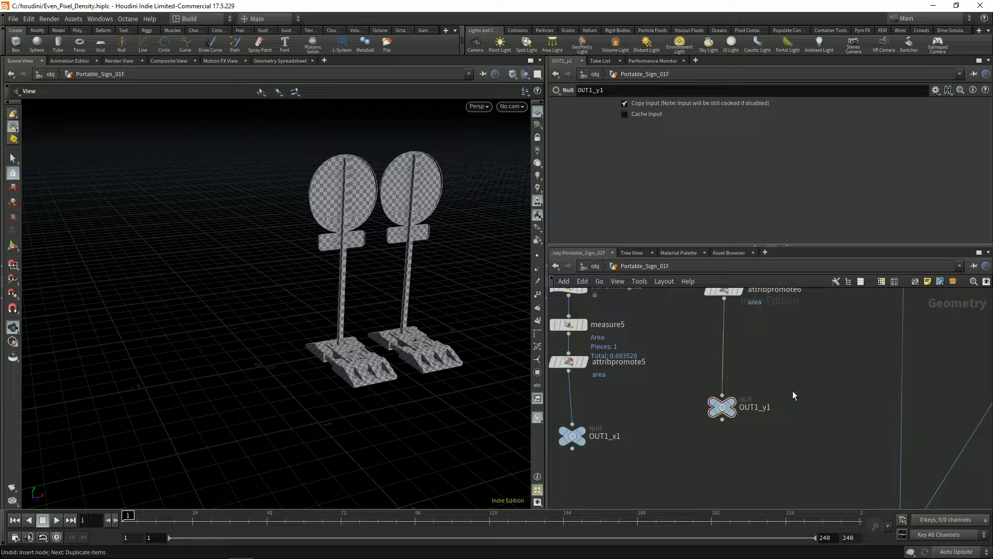
Step: Duplicate the OUT1_x1 and OUT1_y1 nulls and place the copies below the second sign's measuring branches
scroll(776, 388, down, 4)
drag(604, 394, 681, 359)
alt+drag(617, 374, 907, 465)
middle_drag(897, 434, 724, 378)
scroll(817, 358, up, 4)
middle_drag(817, 358, 783, 388)
scroll(807, 355, down, 3)
Step: Connect attribpromote8 to the copied y null and attribpromote7 to the copied x null, and move both nulls closer to their branches
drag(792, 319, 780, 431)
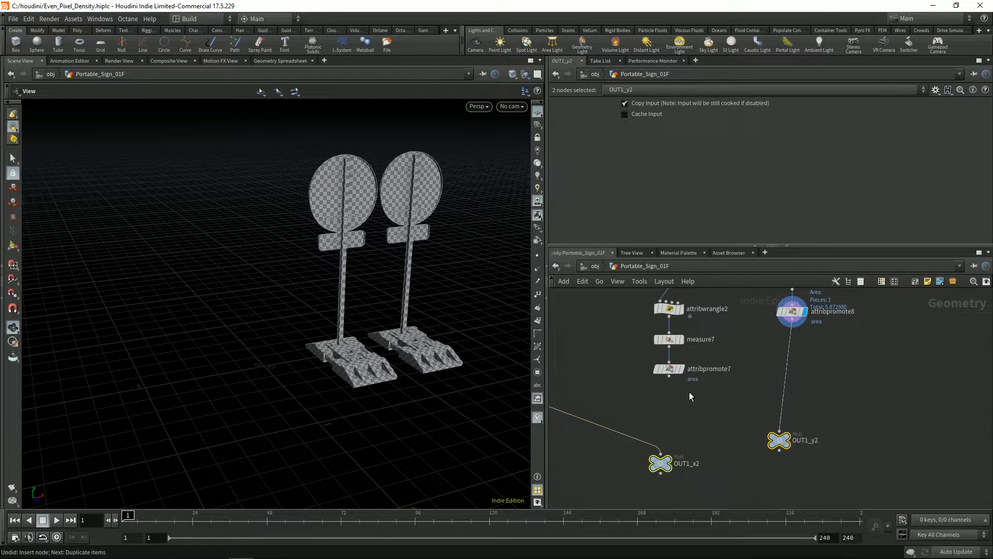
drag(668, 390, 660, 454)
drag(620, 423, 833, 480)
drag(770, 442, 776, 410)
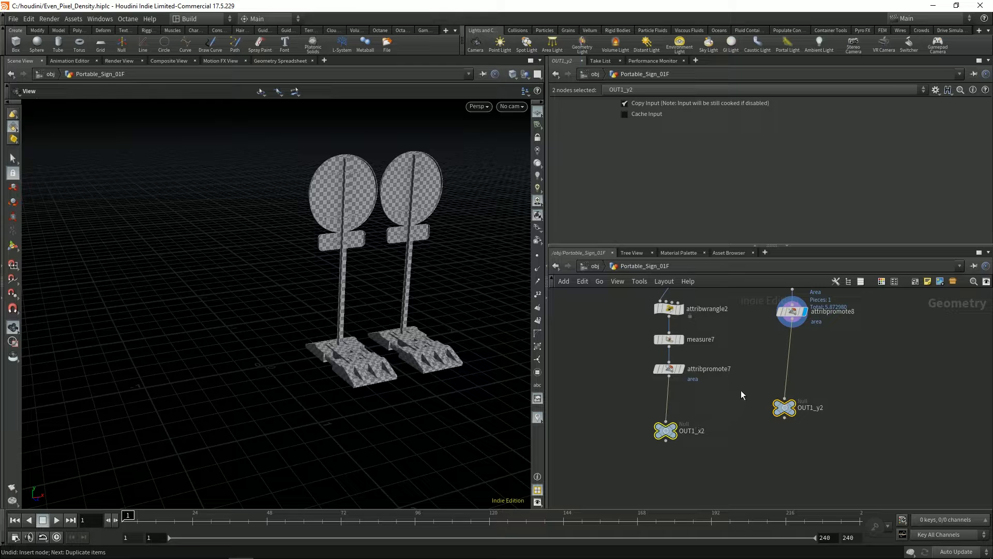
middle_drag(728, 414, 758, 412)
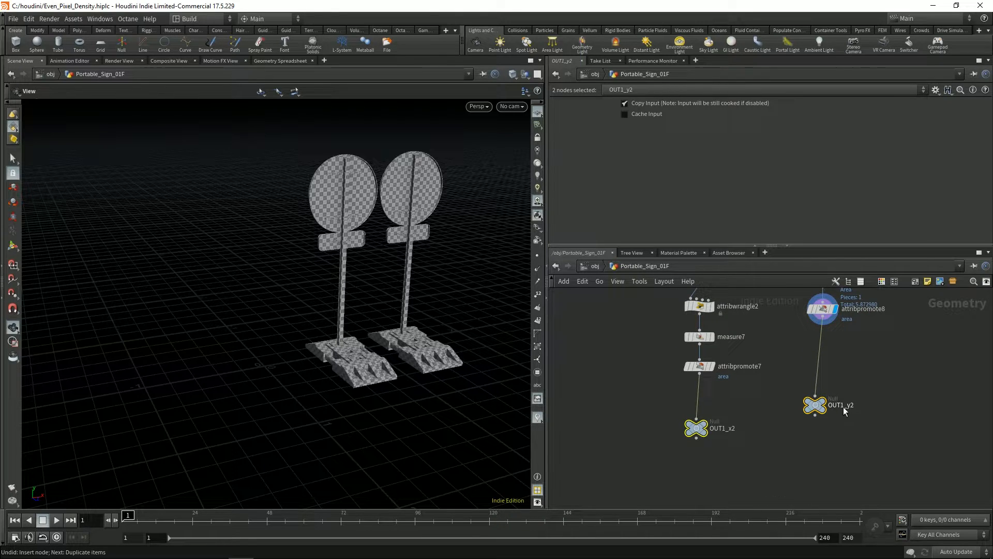
Step: Insert a null node on the wire between transform5 and merge3
middle_drag(706, 356, 817, 406)
scroll(707, 374, down, 3)
middle_drag(705, 349, 712, 405)
scroll(712, 406, up, 1)
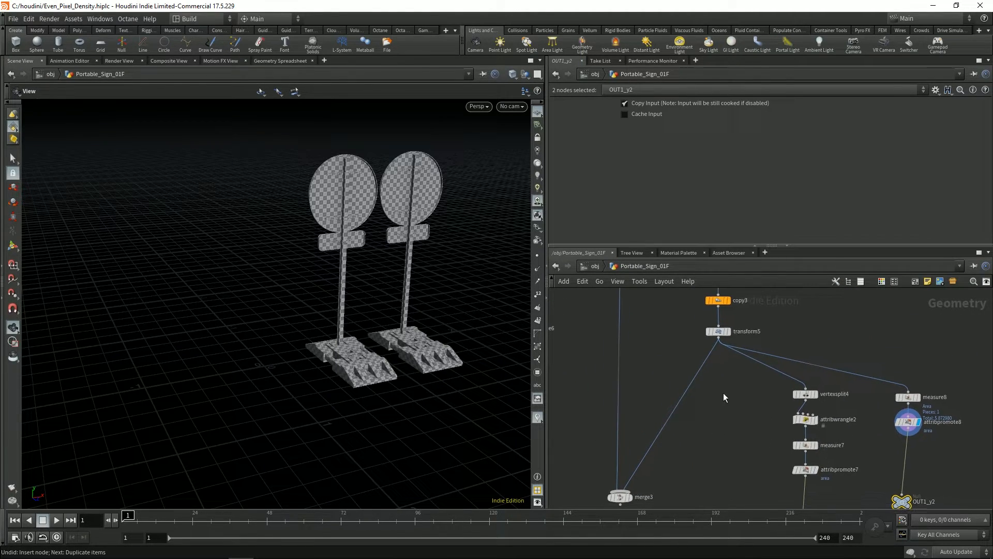
click(731, 396)
key(Tab)
text(null)
key(Return)
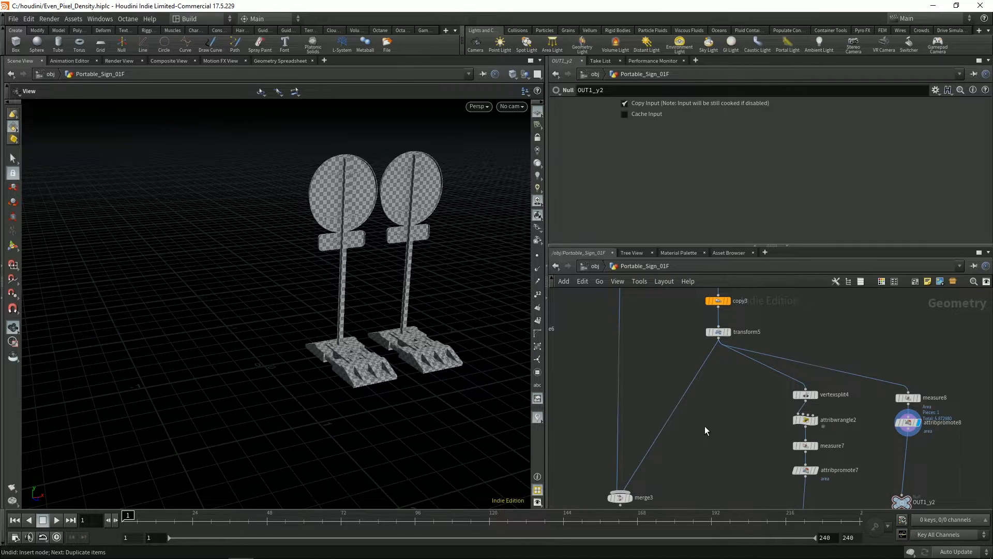
click(701, 391)
drag(697, 384, 698, 388)
Step: Rename the null between transform5 and merge3 as ratio
key(F2)
text(ratio)
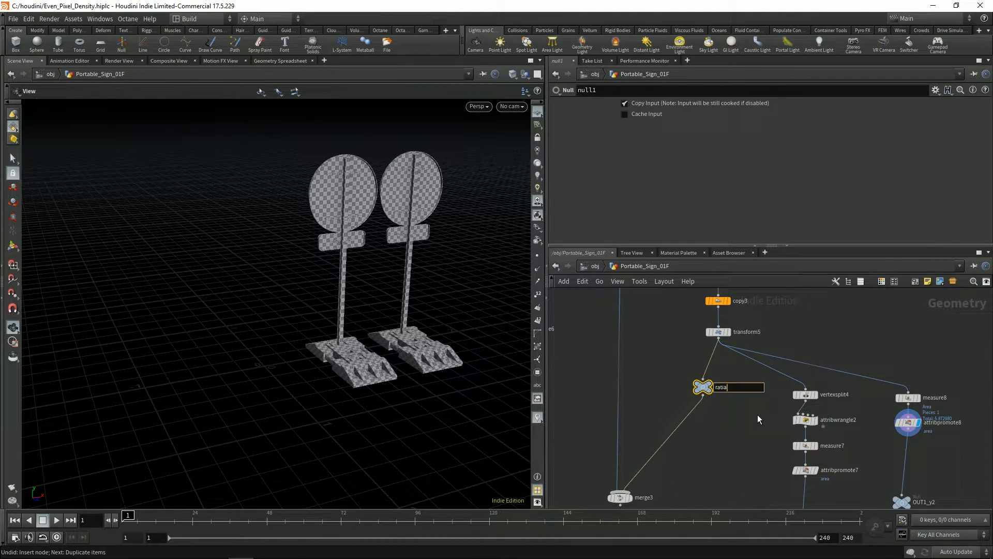
key(Return)
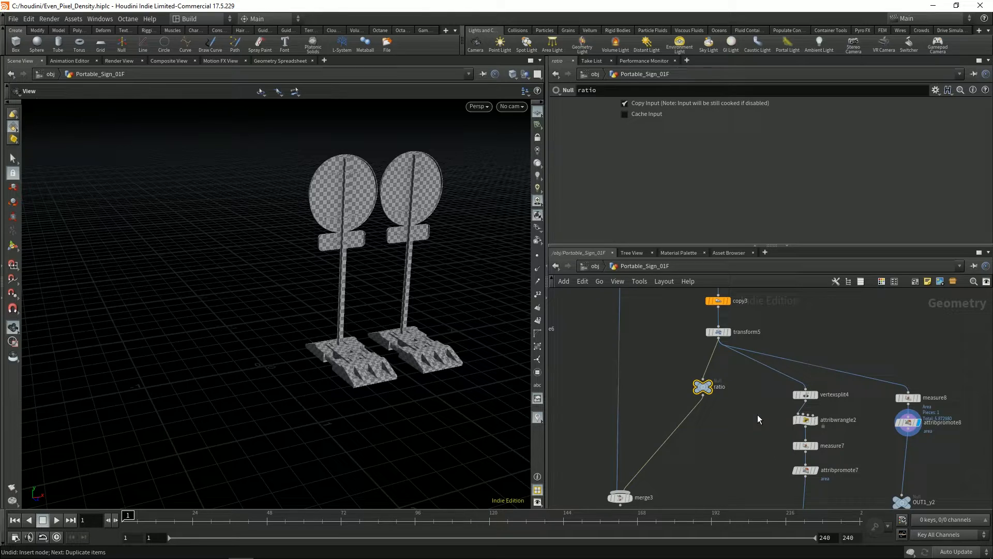
Step: Add seven float parameters to the ratio null through its parameter interface editor
click(936, 90)
click(925, 101)
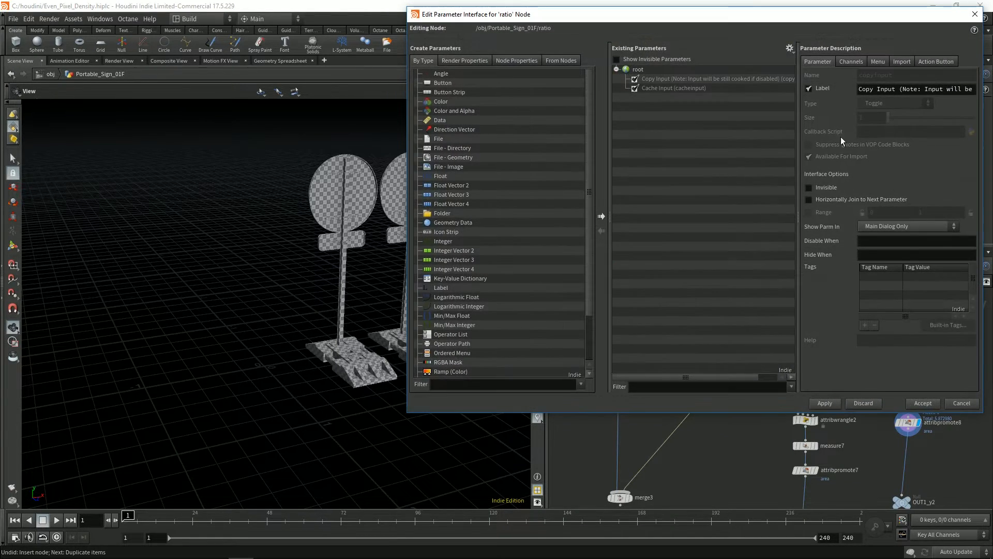
drag(766, 20, 584, 45)
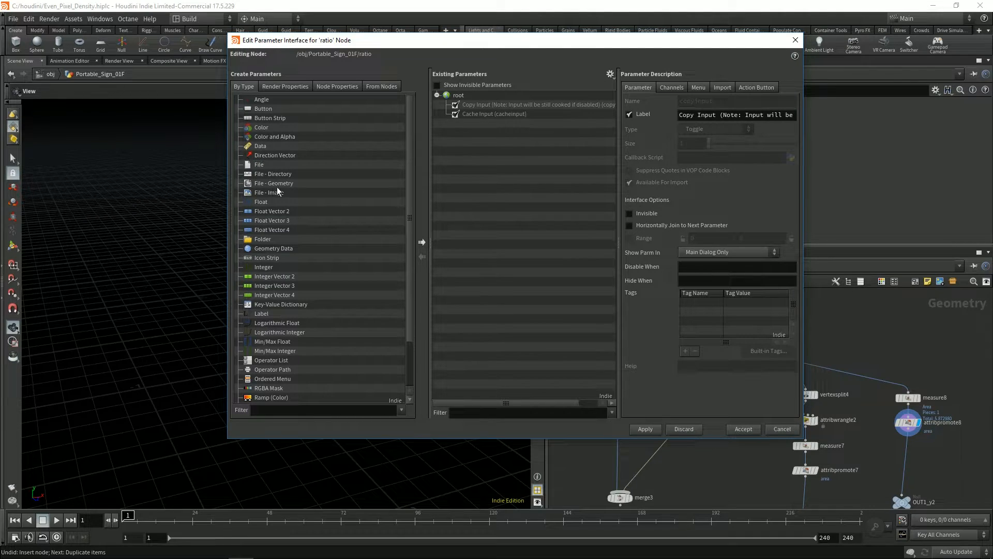
drag(262, 202, 462, 106)
key(ctrl+v)
key(ctrl+v)
key(ctrl+v)
key(ctrl+v)
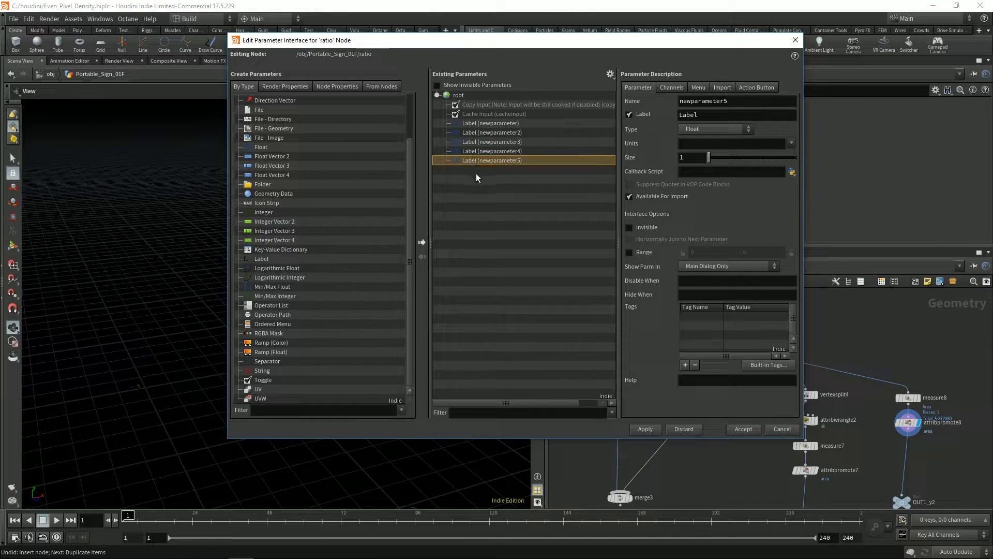
key(ctrl+v)
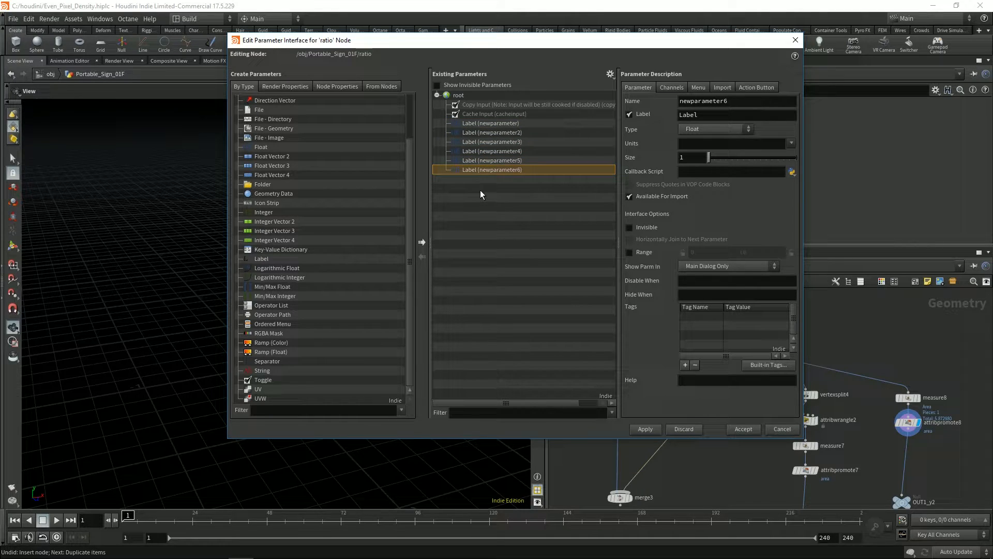
key(ctrl+v)
Step: Set both the label and the name of the first new float parameter to x1
click(491, 125)
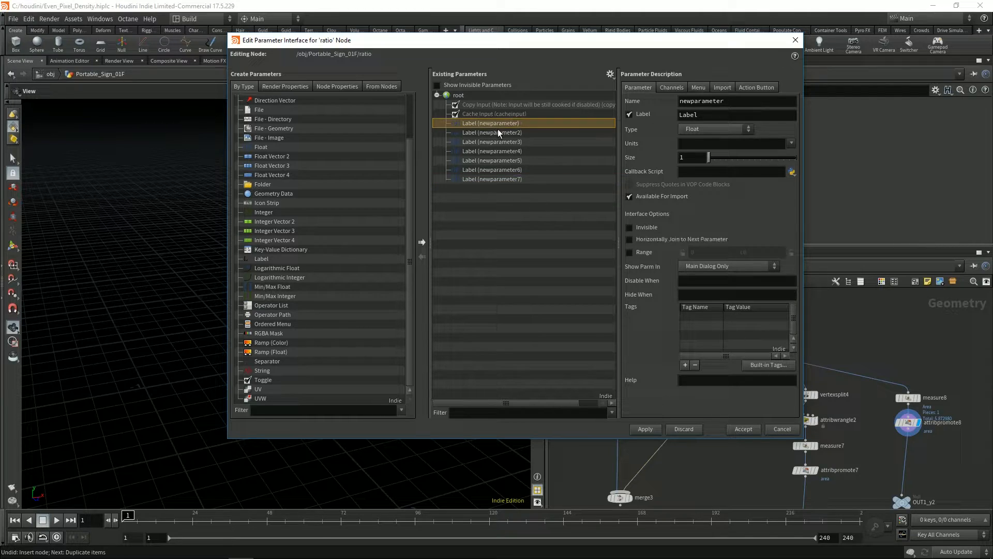
double_click(709, 117)
text(x1)
double_click(727, 103)
text(x1)
Step: Set both the label and the name of the second new float parameter to y1
click(506, 135)
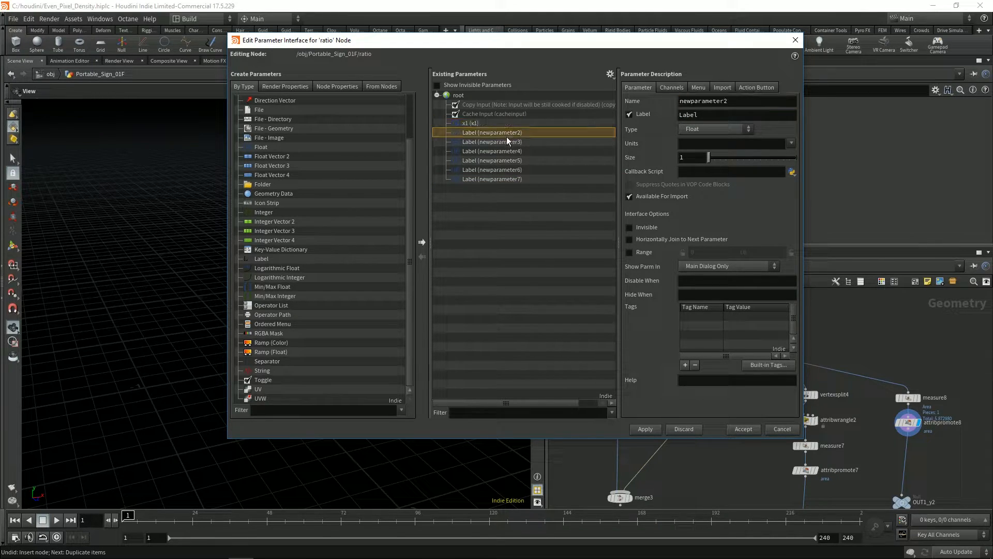
double_click(682, 116)
text(x)
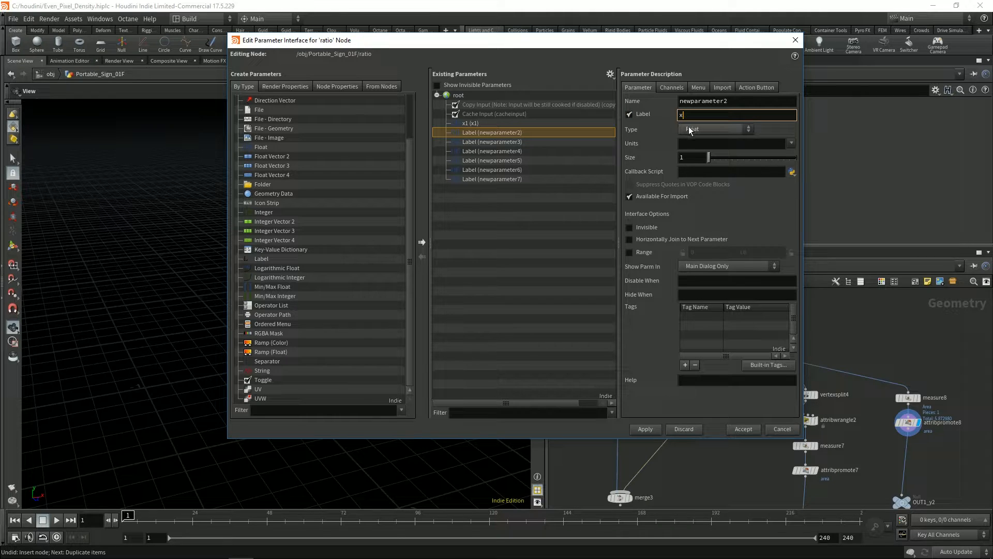
text(2)
drag(742, 102, 632, 120)
text(y1)
click(704, 114)
Step: Label the third new float parameter x2 and enter x2 as its name
click(501, 143)
drag(700, 115, 638, 122)
text(x2)
drag(733, 103, 654, 110)
text(x)
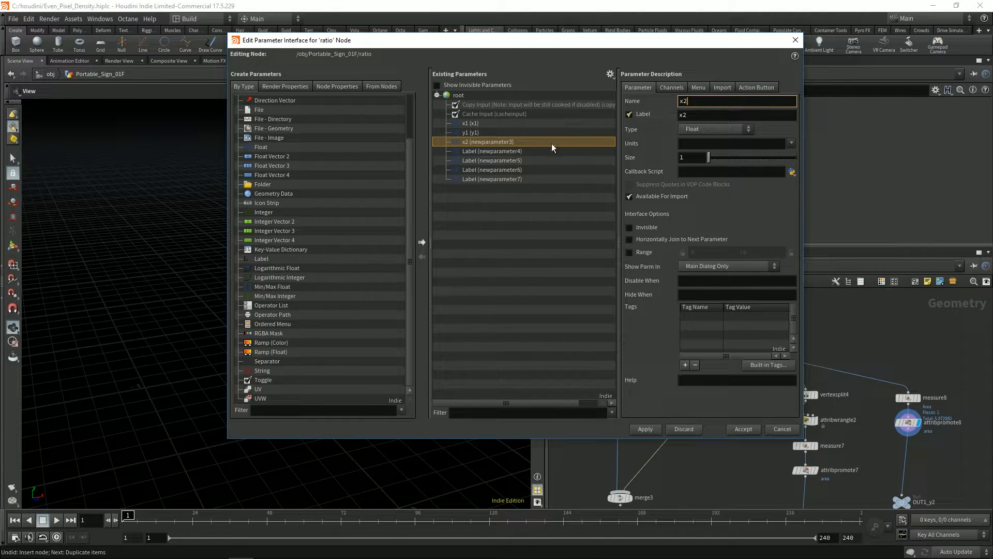
Step: Set both the label and the name of the fourth new float parameter to y2
click(548, 150)
double_click(684, 117)
text(y)
drag(724, 102, 636, 116)
text(y2)
Step: Set both the name and the label of the fifth new float parameter to z1
click(492, 161)
drag(716, 104, 642, 124)
text(z)
key(Tab)
text(1 ()
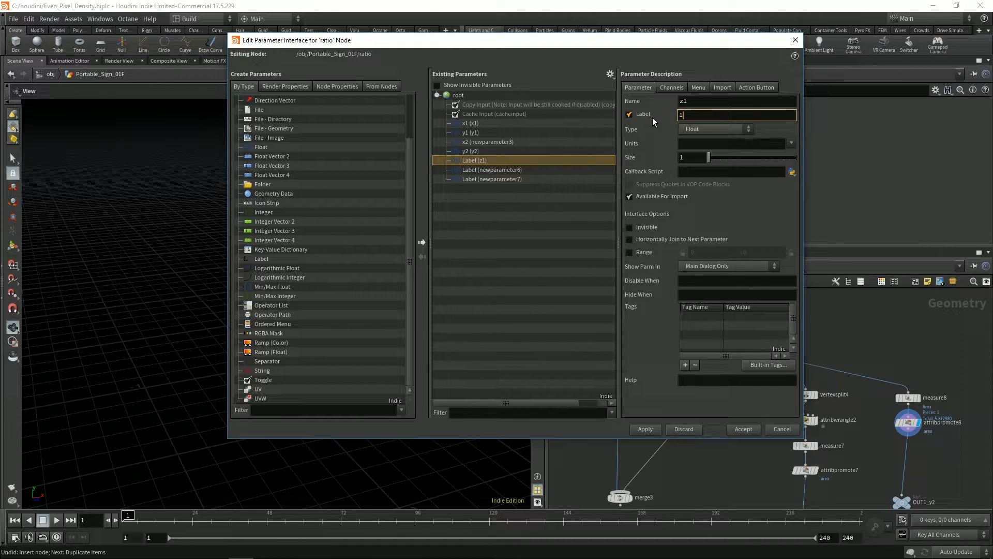
text(z1)
key(Tab)
Step: Set both the label and the name of the sixth new float parameter to z2
click(506, 171)
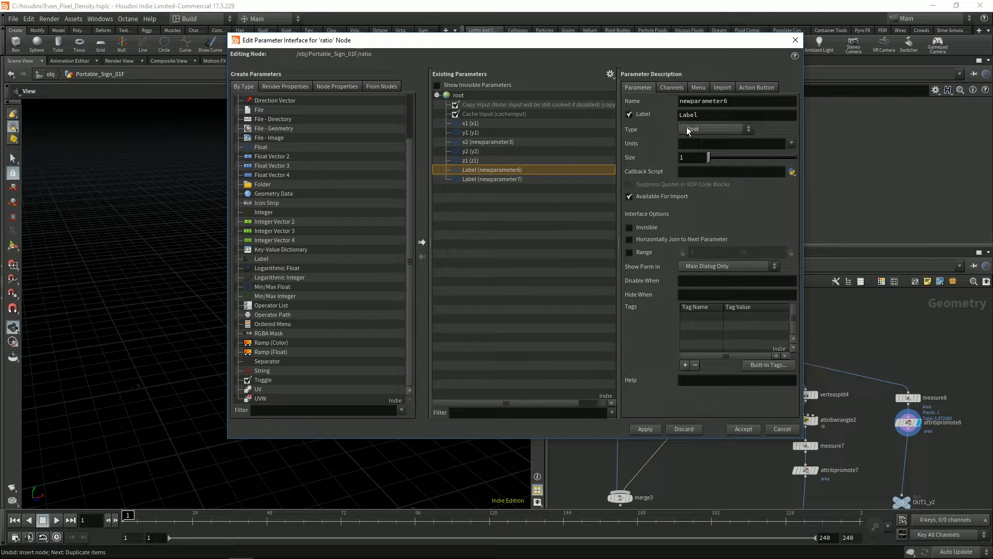
drag(704, 115, 625, 123)
text(z1)
drag(720, 115, 646, 123)
text(z2)
key(shift+Tab)
text(z2)
key(Return)
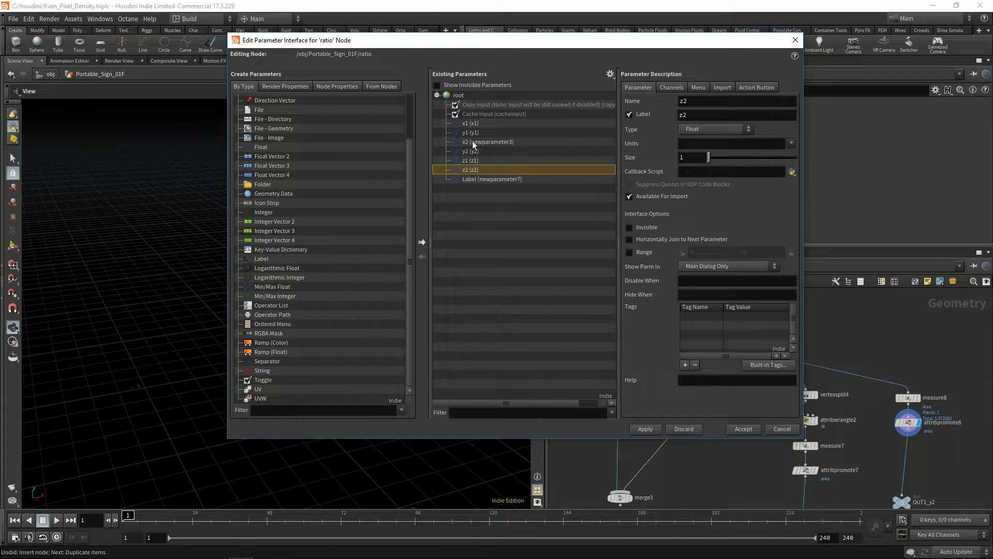
Step: Change the name of the parameter labelled x2 from its default to x2
click(470, 143)
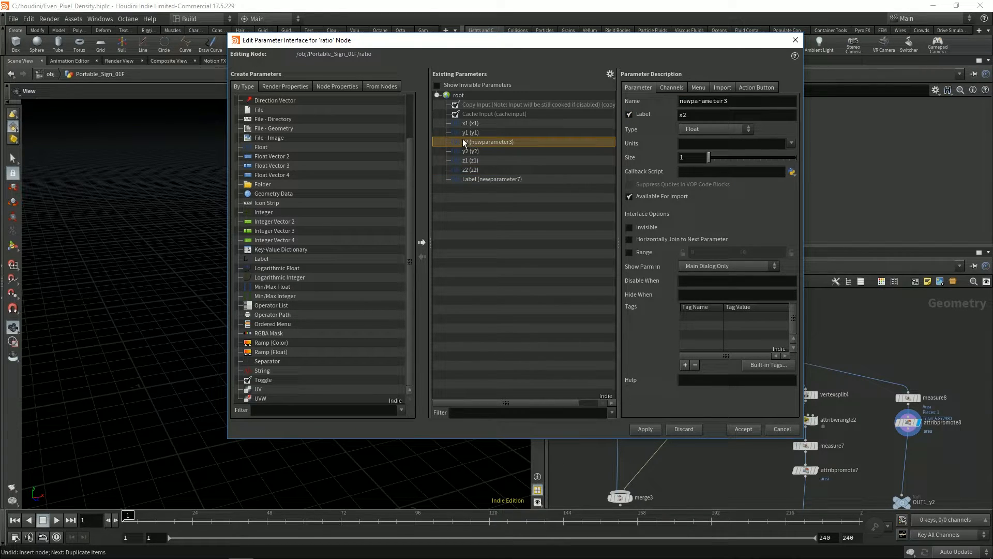
double_click(735, 103)
text(x2)
click(696, 115)
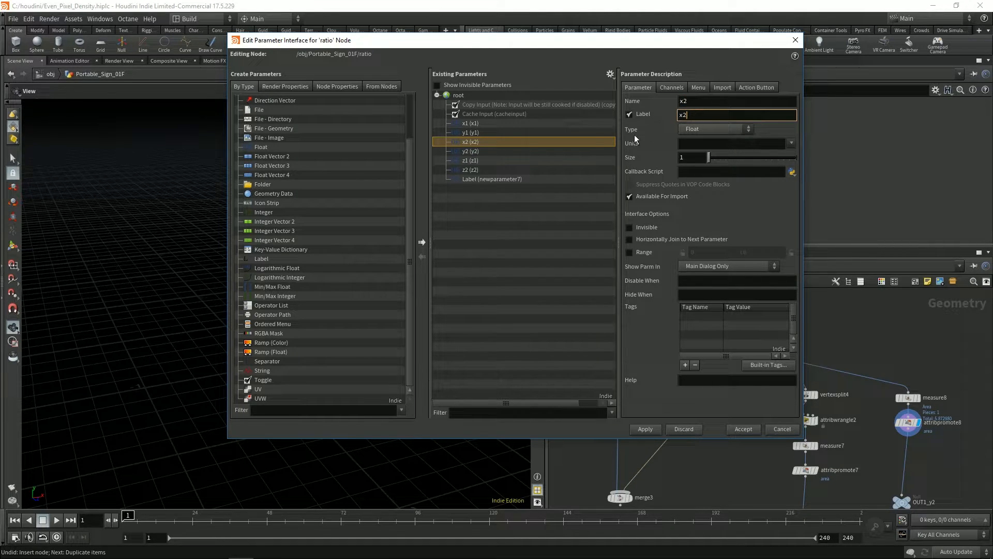
Step: Set both the label and the name of the seventh new float parameter to ratio
click(485, 179)
double_click(689, 115)
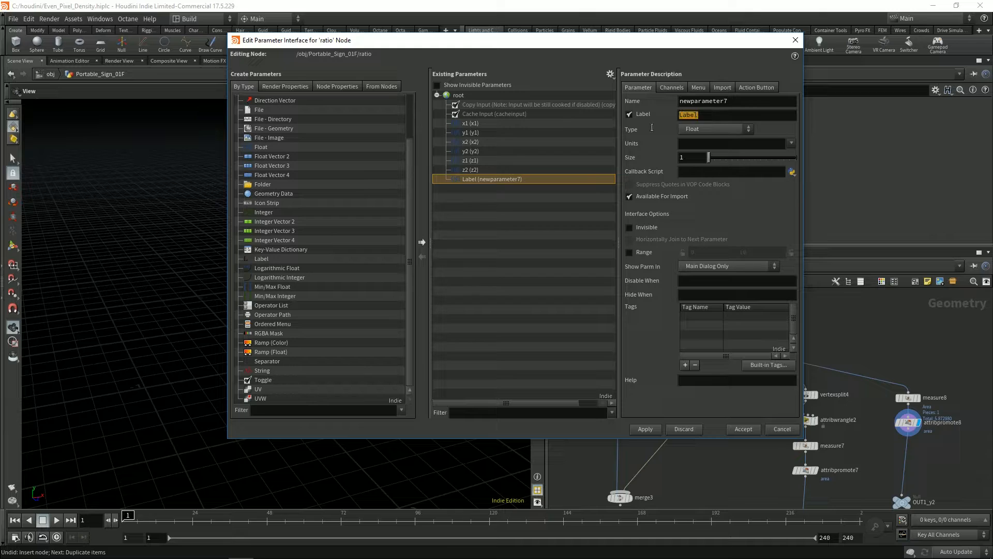
text(ratio)
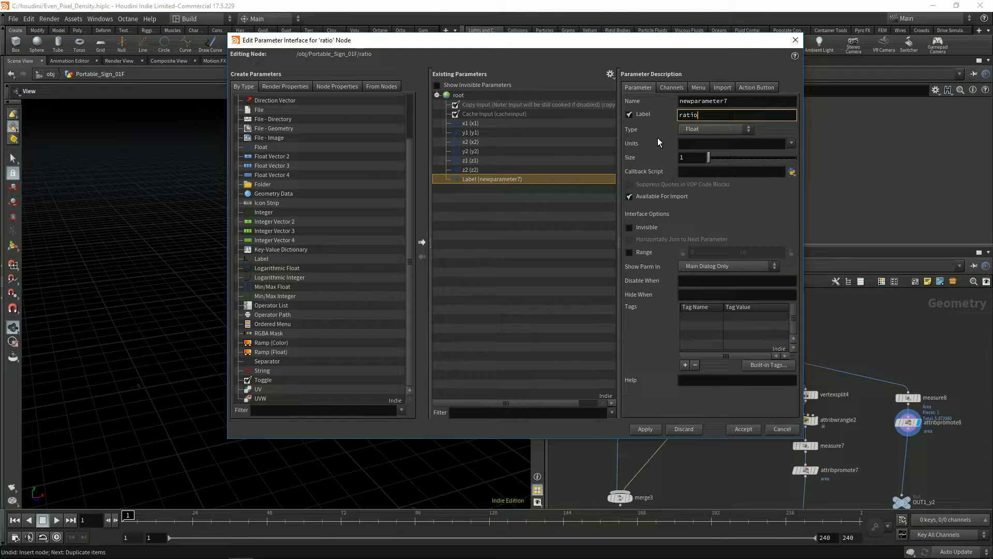
key(shift+Tab)
text(ratio)
key(Return)
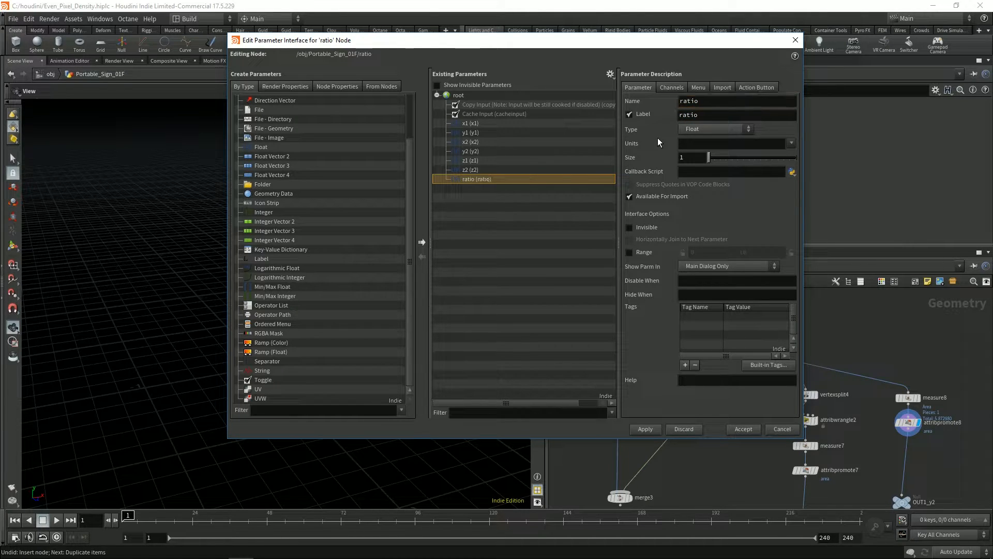
Step: Apply and accept the new parameters on the ratio null
click(475, 162)
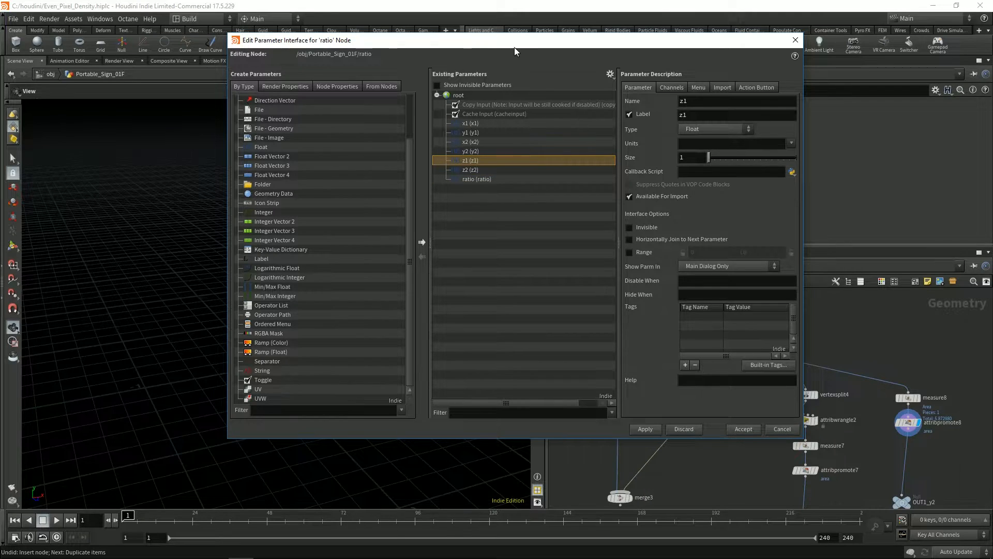
drag(514, 48, 466, 51)
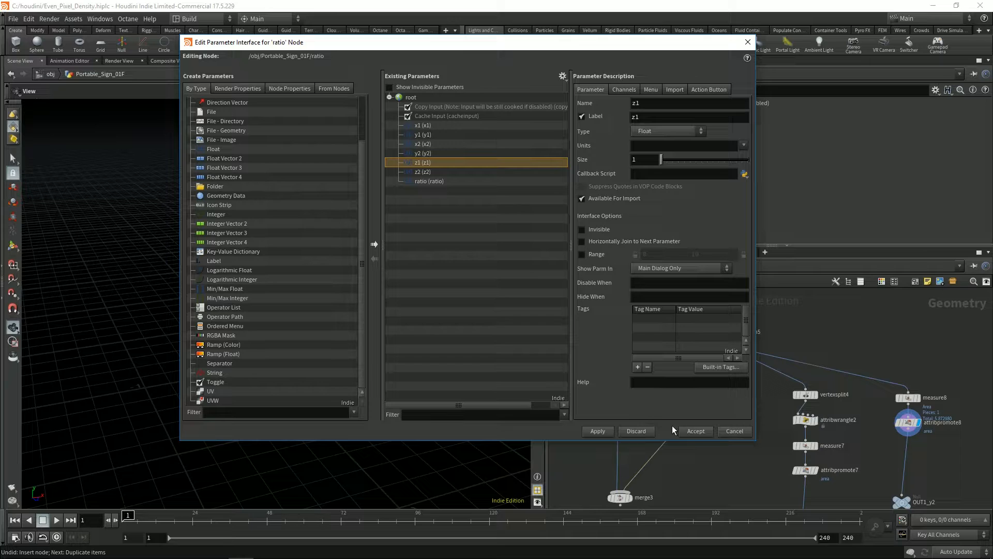
click(608, 431)
click(688, 429)
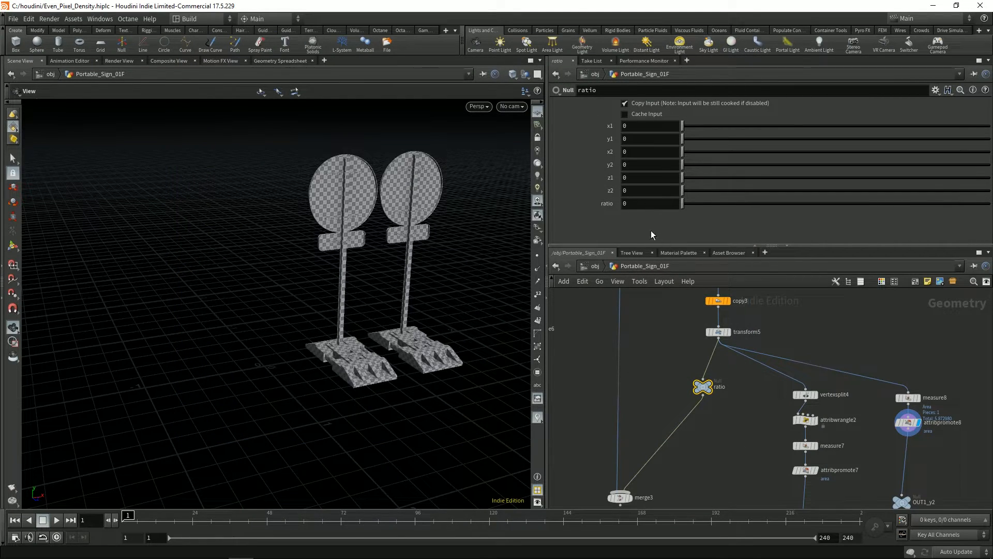
Step: Enter the expression detail("../OUT1_x1", area, 0) in the ratio null's x1 parameter
middle_drag(658, 361, 662, 363)
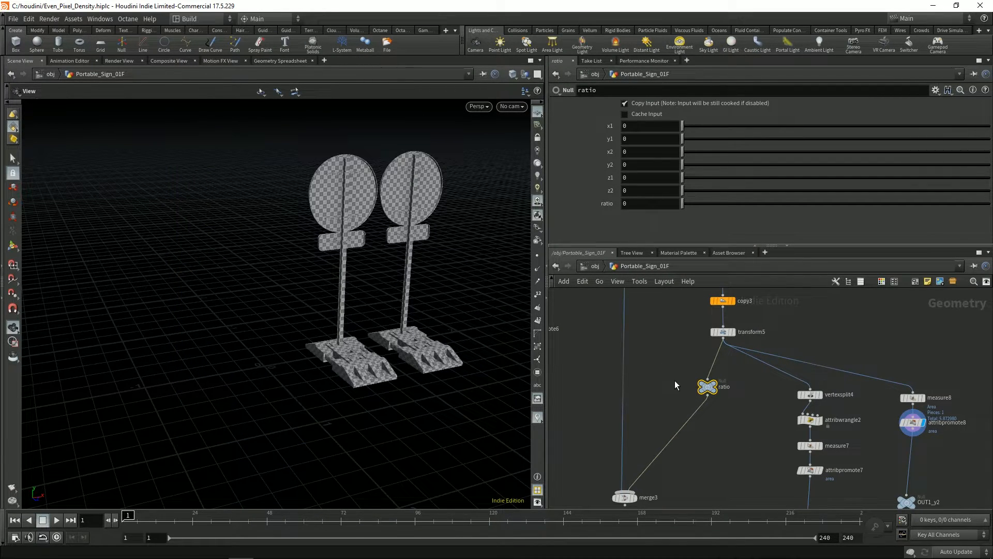
drag(710, 386, 702, 387)
middle_drag(664, 378, 729, 369)
mouse_move(586, 388)
middle_down()
mouse_move(694, 359)
mouse_move(715, 374)
middle_up()
middle_drag(869, 368, 854, 372)
click(640, 126)
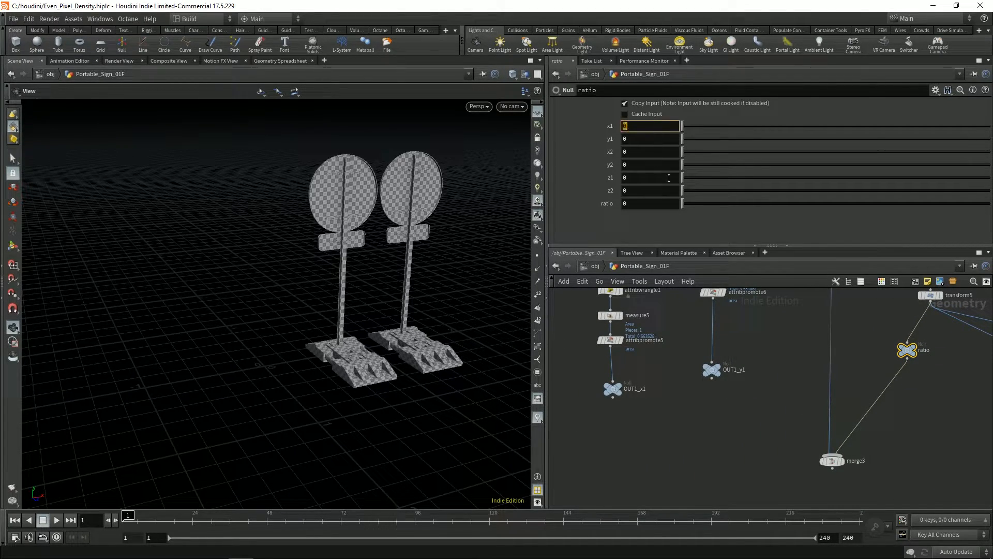
text(detail)
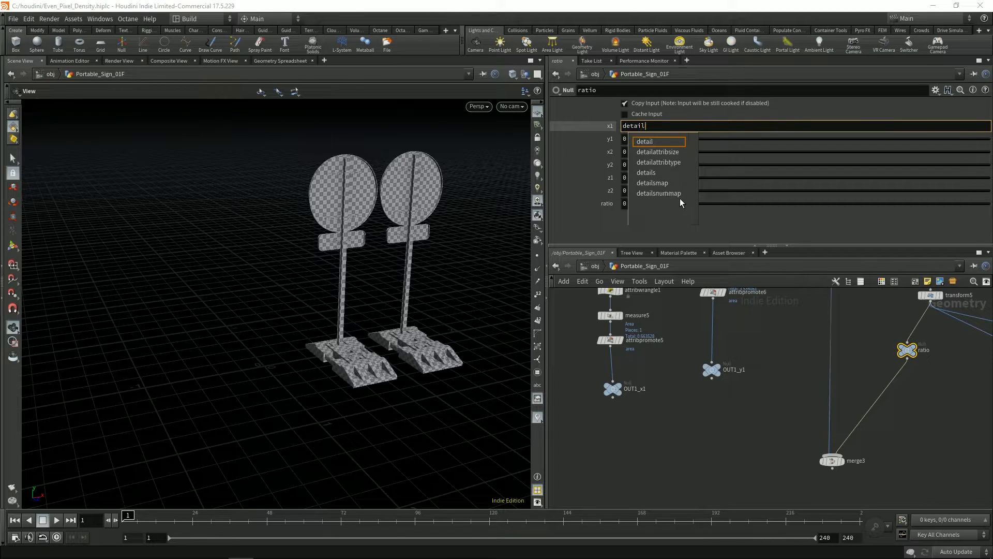
text(()
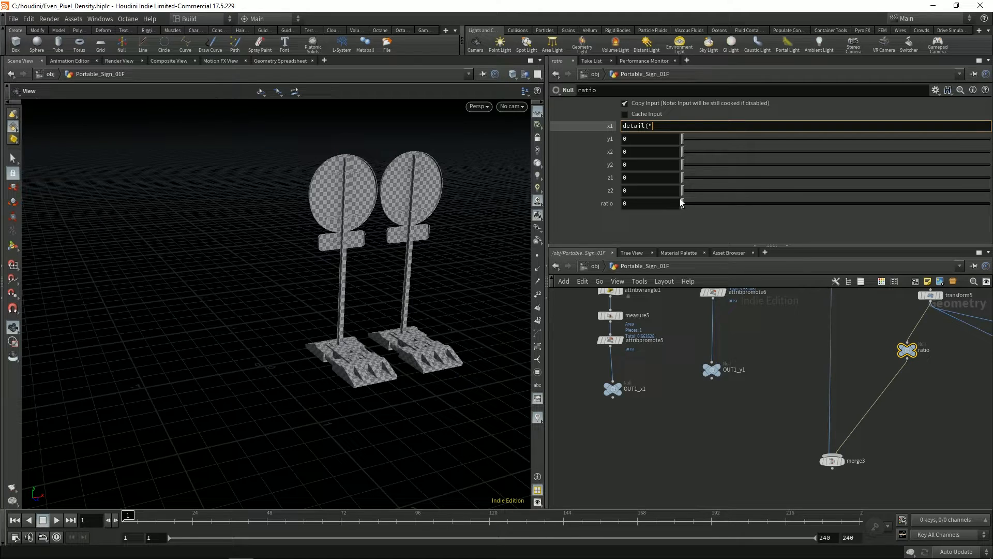
key(Left)
text(../OUT1_x1/)
key(BackSpace)
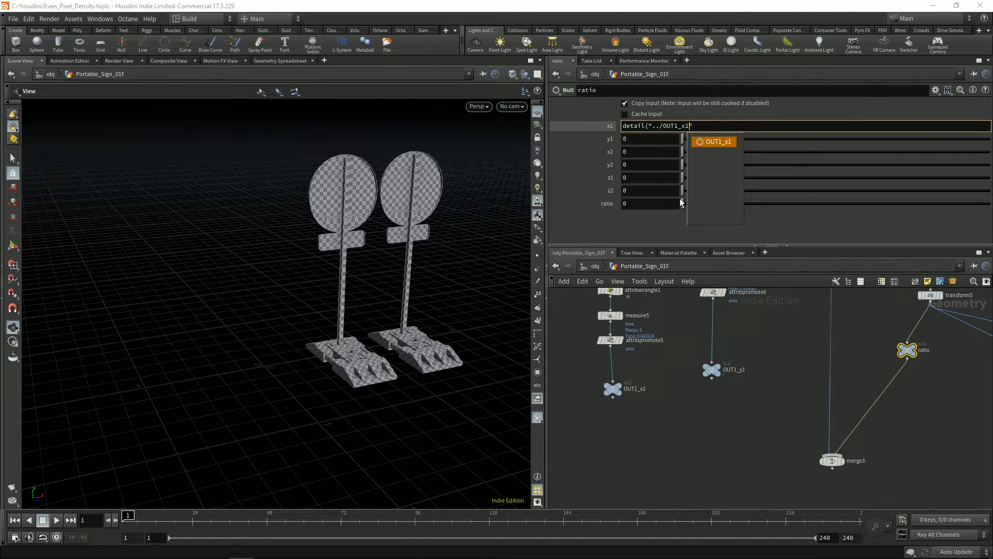
key(Escape)
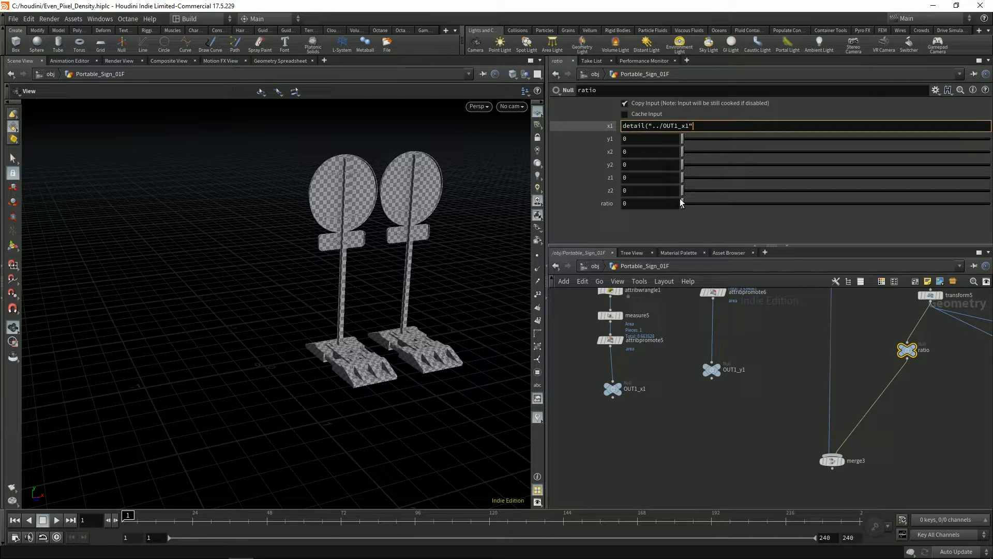
text(, area, 0)
key(Return)
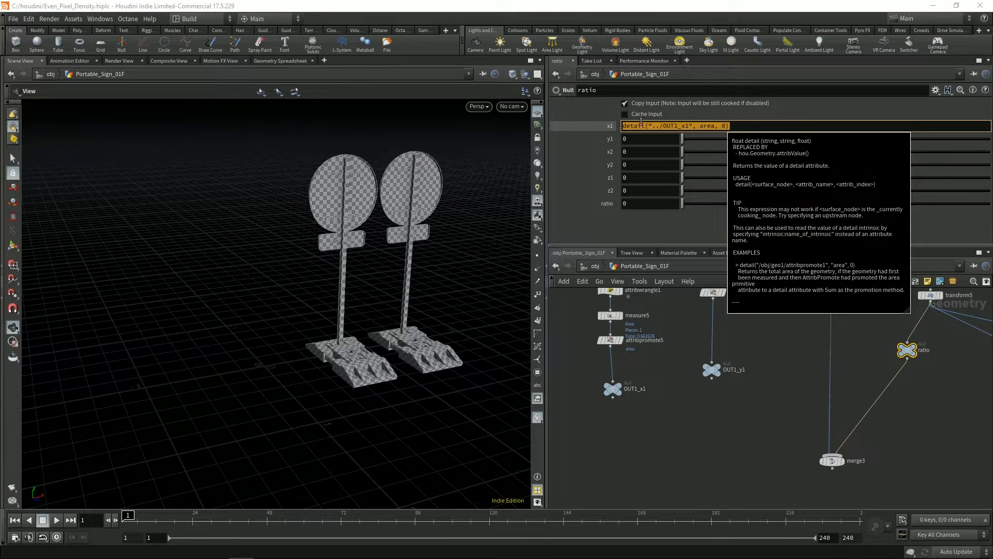
Step: Split the scene view and show the detail attributes of the OUT1_x1 node in a Geometry Spreadsheet beside it
click(608, 127)
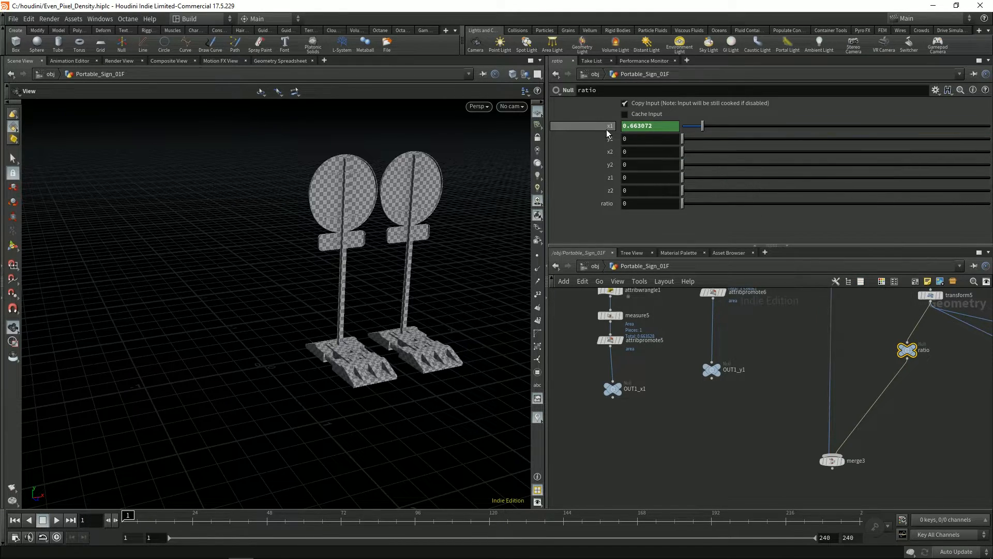
click(613, 388)
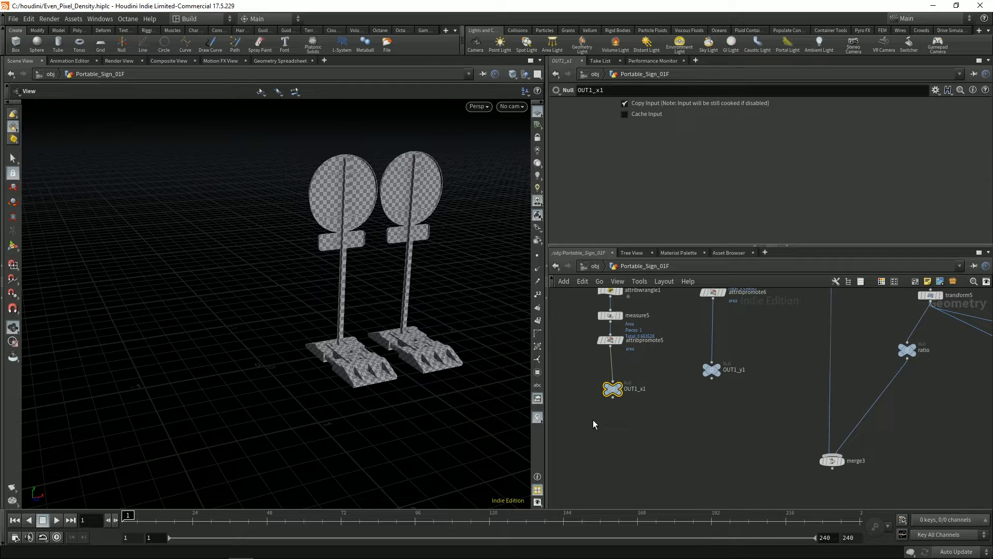
middle_drag(232, 201, 178, 221)
key(alt+[)
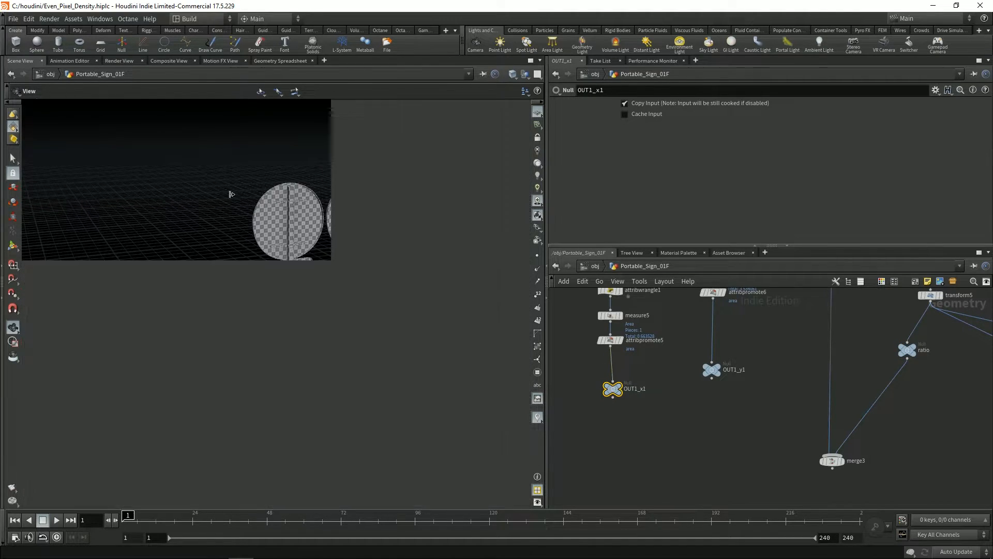
click(298, 61)
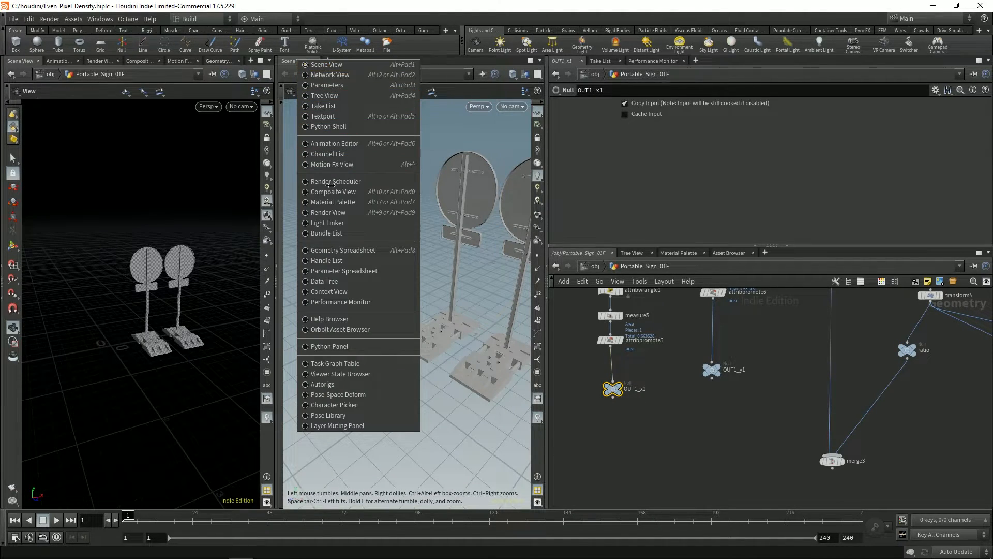
click(347, 250)
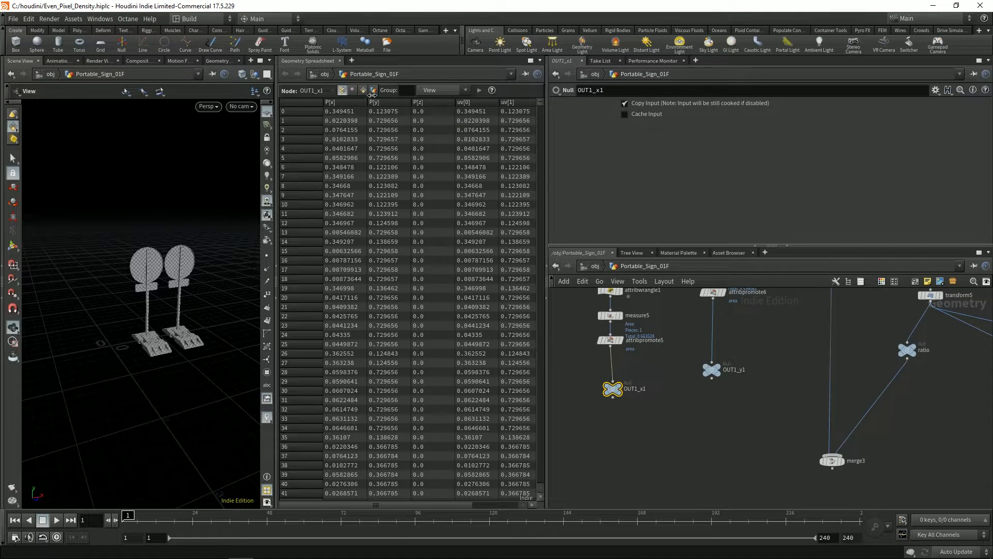
click(372, 91)
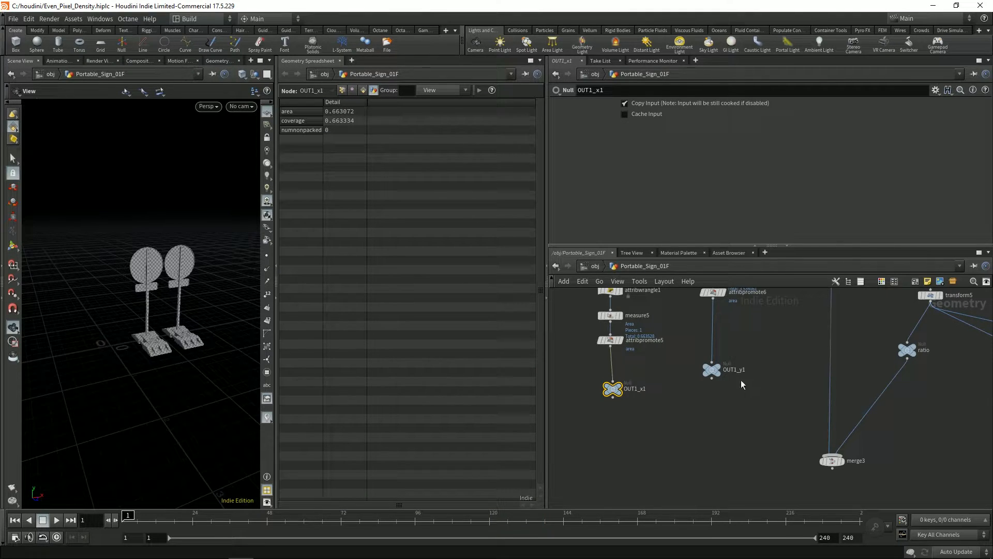
Step: Pin the parameters of the ratio node, and select OUT1_x1 to inspect its detail area in the spreadsheet
middle_drag(676, 400, 667, 406)
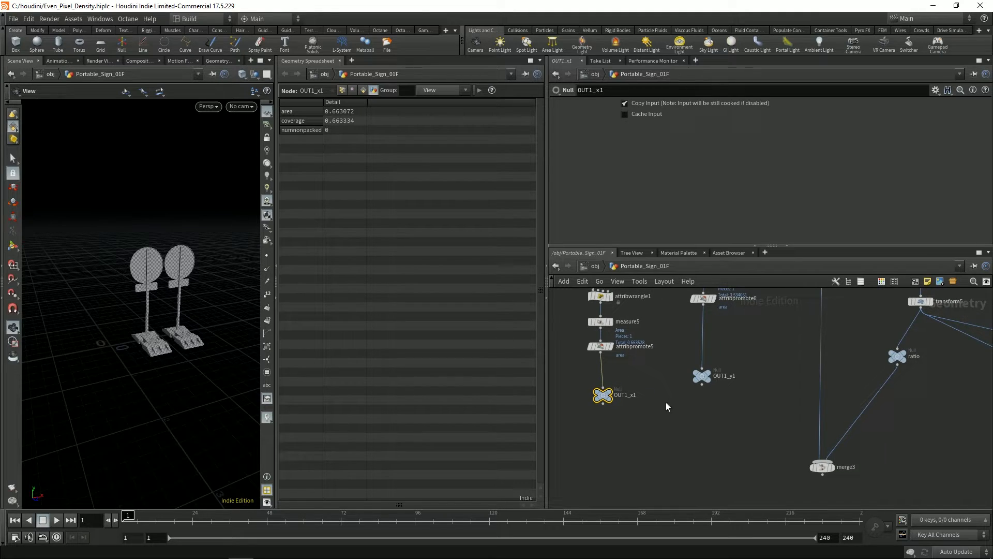
middle_drag(784, 392, 738, 397)
drag(827, 331, 876, 370)
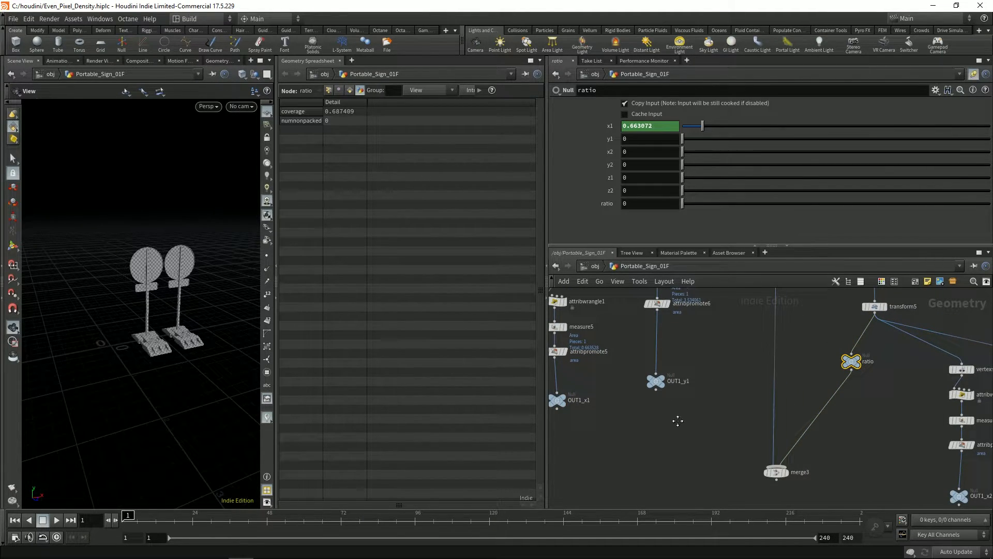
middle_drag(669, 421, 706, 420)
drag(636, 434, 590, 392)
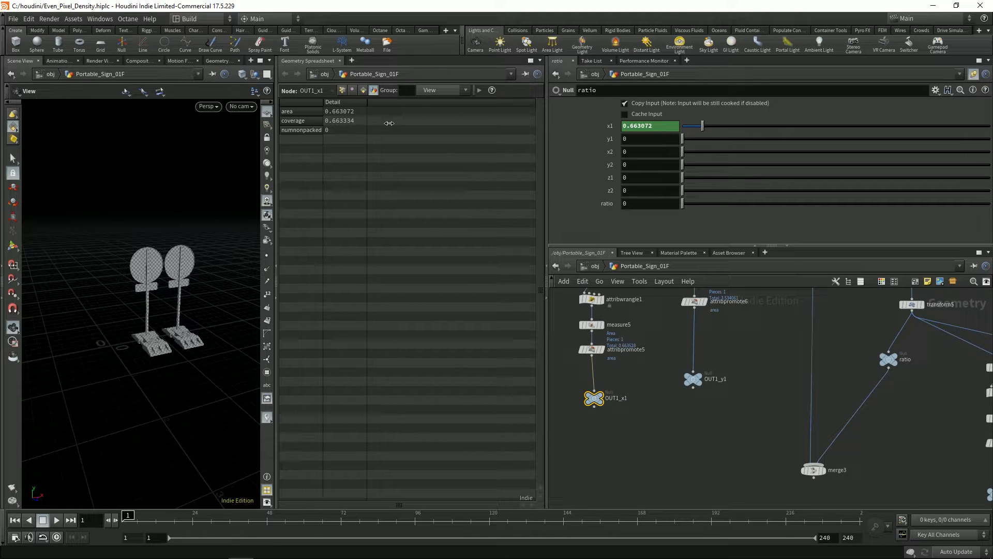
Step: Copy the x1 expression detail("../OUT1_x1", area, 0) into the y1, x2 and y2 parameters
click(610, 127)
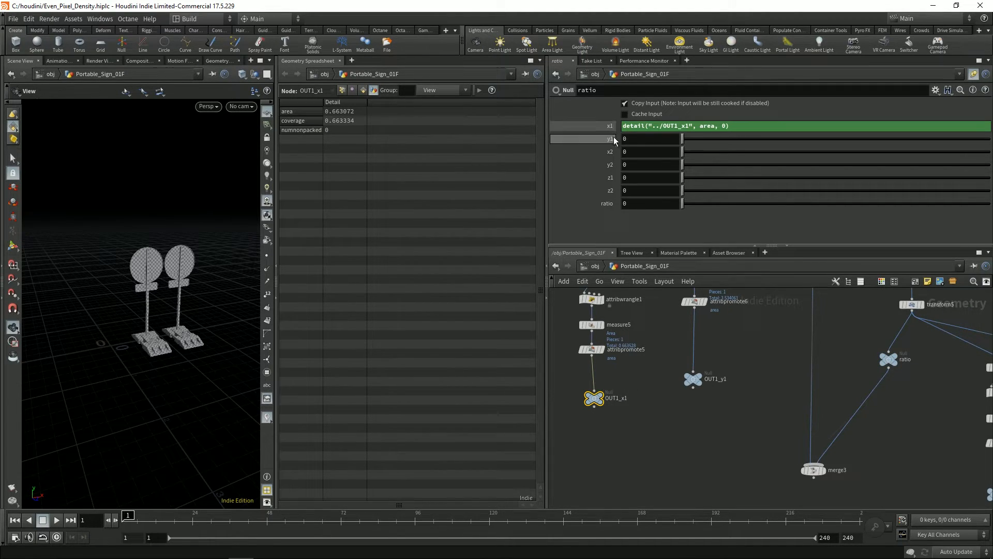
click(674, 126)
key(ctrl+c)
click(644, 139)
key(ctrl+v)
key(Return)
click(642, 151)
key(ctrl+v)
key(Return)
click(638, 165)
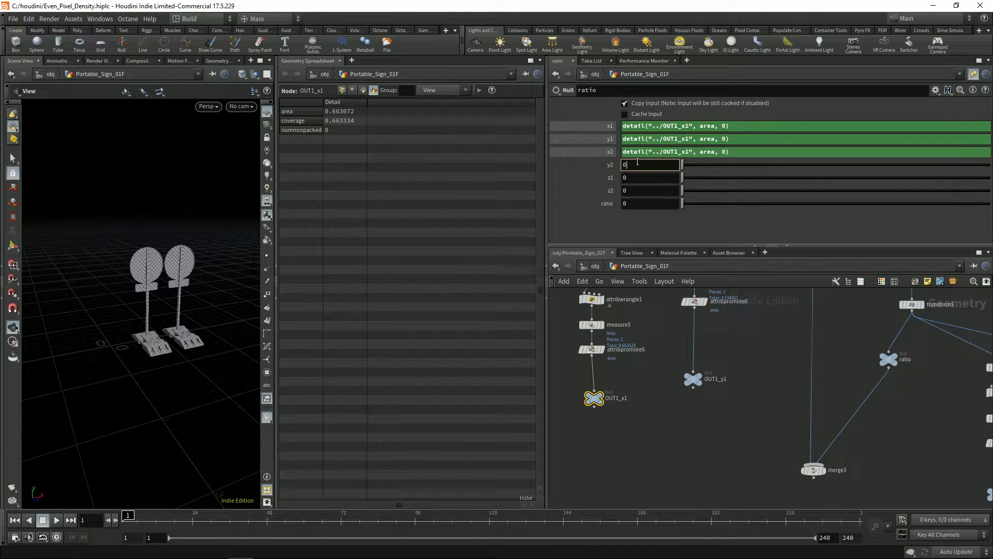
key(ctrl+v)
key(Return)
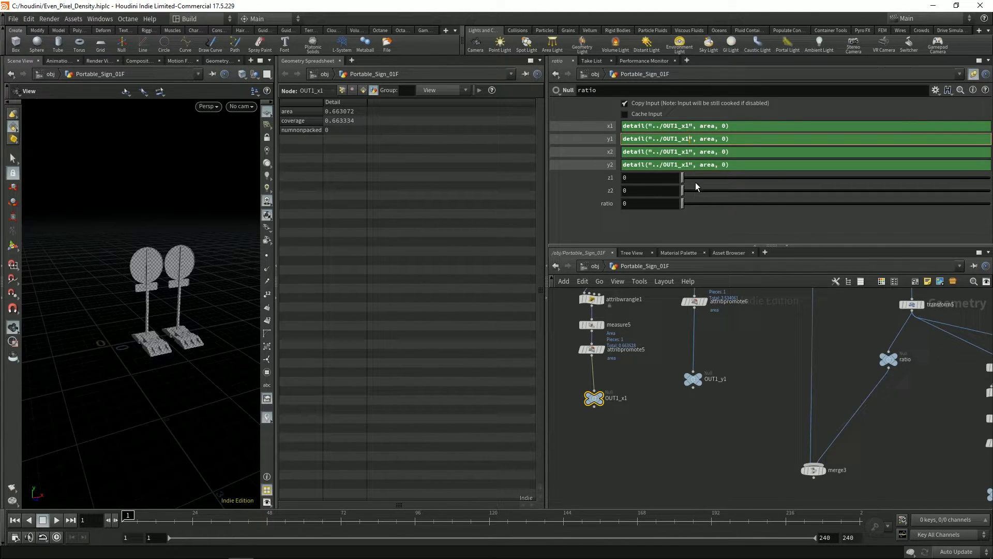
Step: Change the node references in the copied expressions to OUT1_y1 for y1, OUT1_x2 for x2 and OUT1_y2 for y2
key(Left)
key(shift+Left)
text(y)
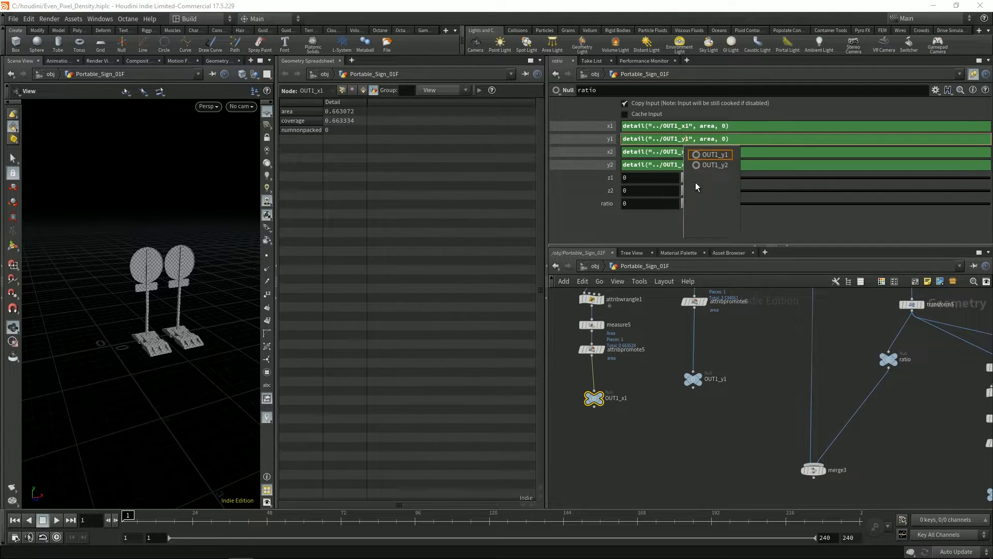
key(Tab)
click(687, 153)
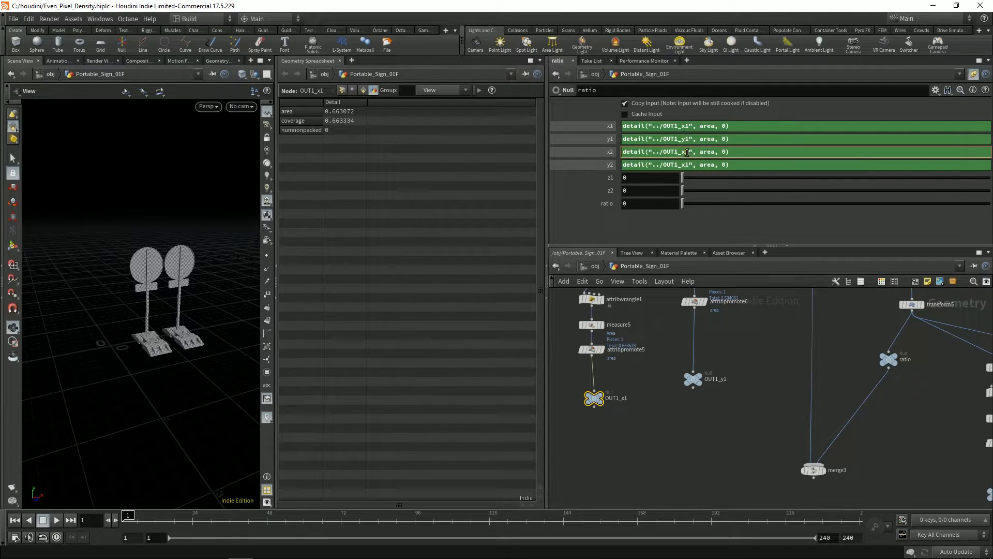
key(Delete)
text(2)
click(683, 166)
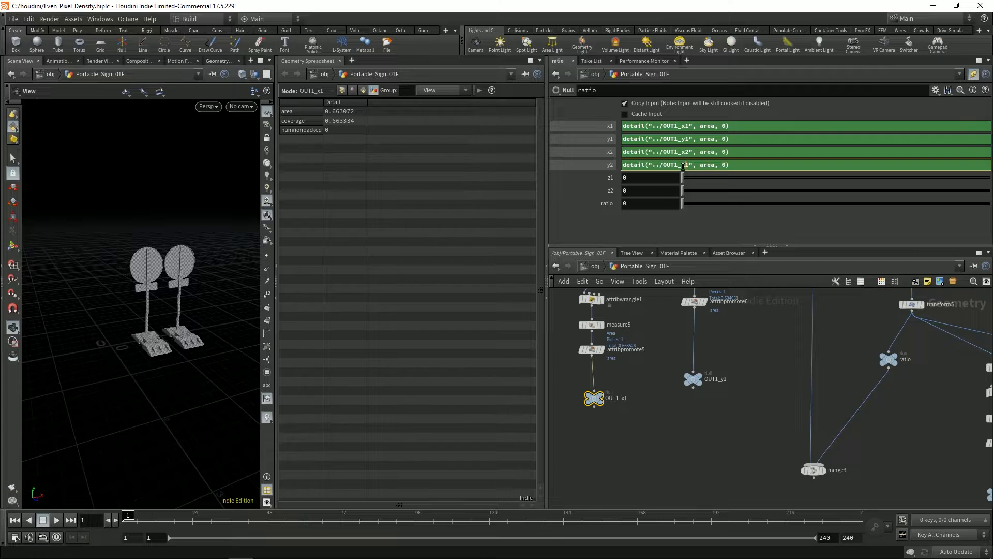
key(shift+End)
key(Left)
key(Left)
key(Left)
text(y2)
key(Return)
Step: Compare the evaluated x1, y1, x2 and y2 values with the detail area of the OUT1_y1, OUT1_x2 and OUT1_y2 nodes
click(598, 165)
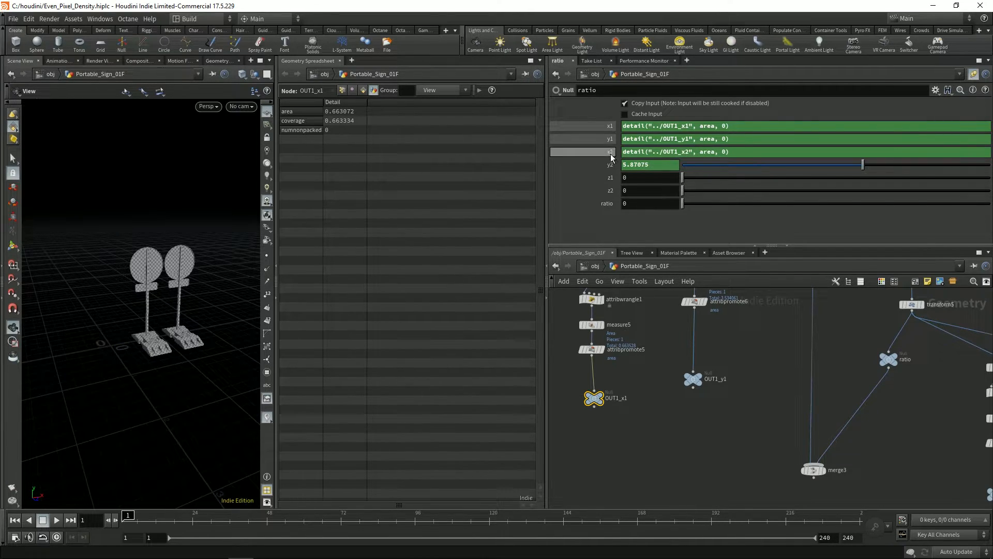
click(598, 151)
click(598, 139)
click(597, 126)
scroll(671, 420, down, 3)
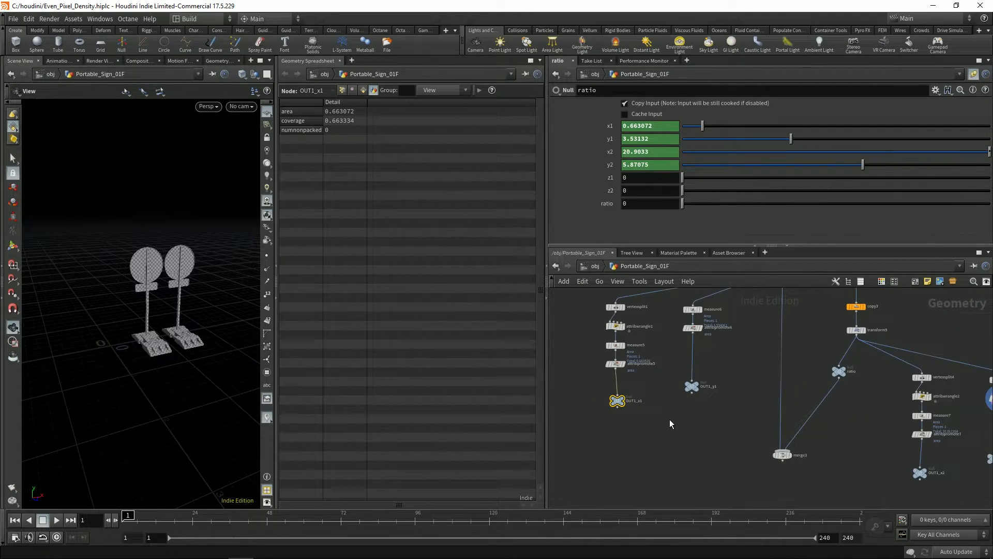
click(692, 386)
middle_drag(901, 451, 778, 434)
click(732, 391)
scroll(773, 418, up, 3)
scroll(743, 427, down, 2)
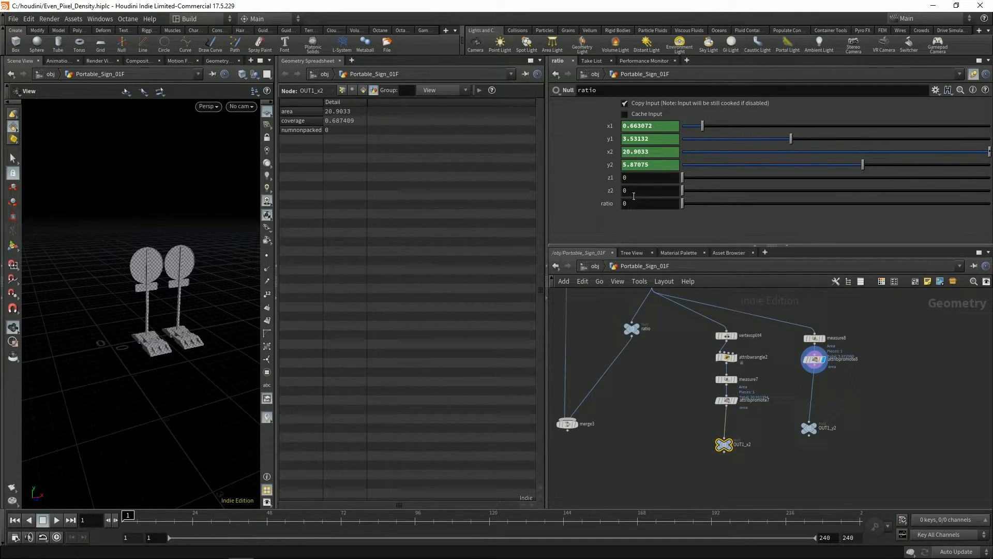
drag(785, 409, 827, 447)
Step: Select the ratio node, copy its x1 parameter and paste it into z1 as a relative reference
middle_drag(617, 421, 777, 400)
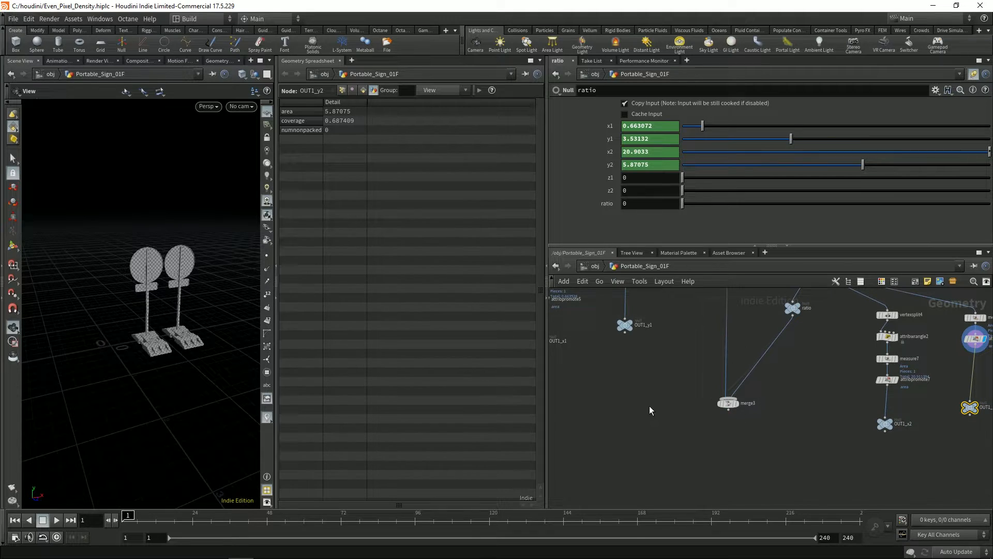
middle_drag(650, 406, 639, 419)
middle_drag(799, 372, 715, 412)
drag(660, 331, 723, 375)
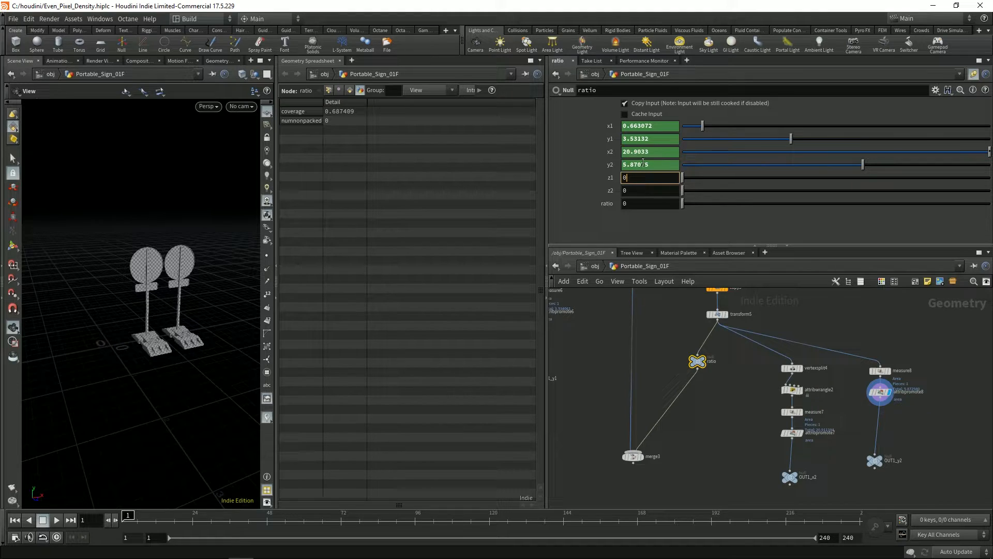
click(634, 128)
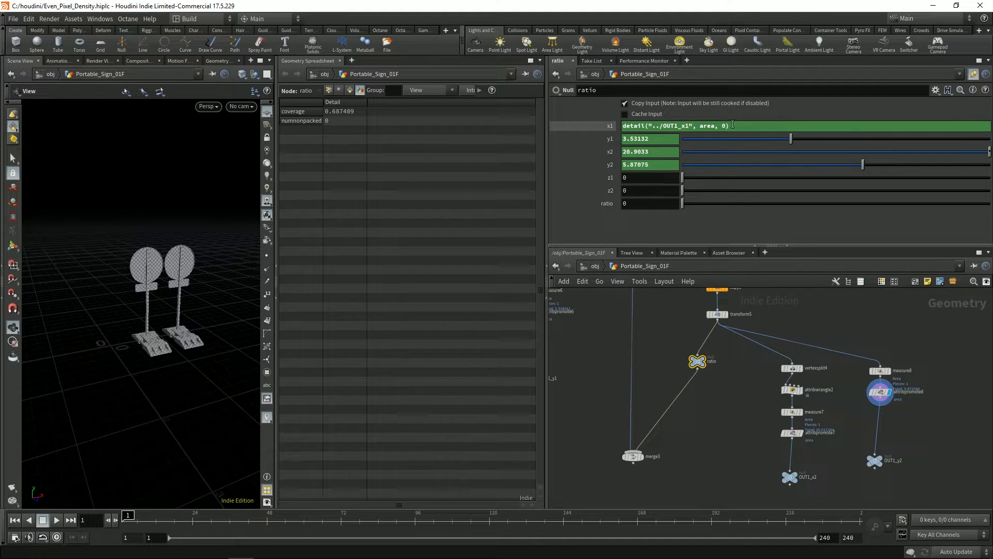
key(ctrl+a)
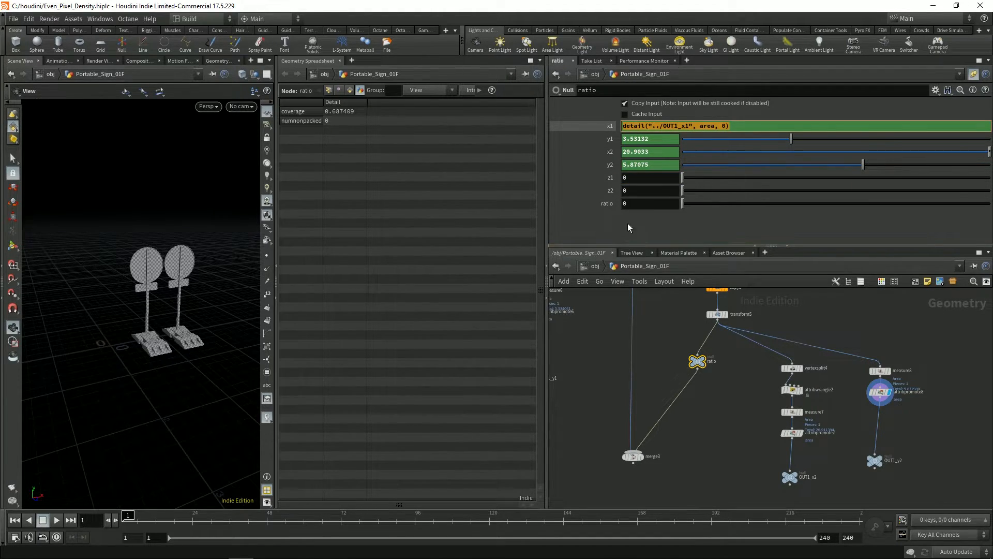
right_click(609, 127)
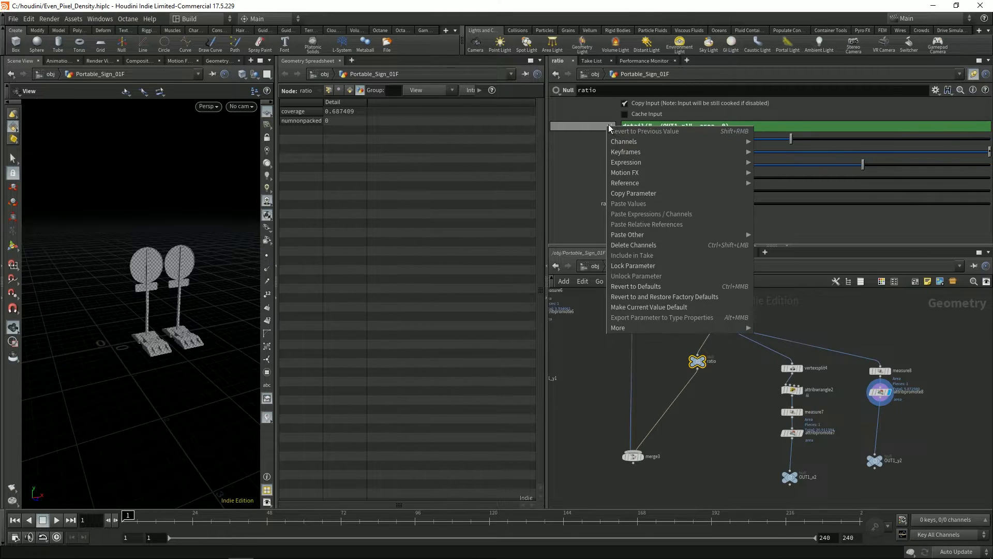
click(639, 193)
click(637, 177)
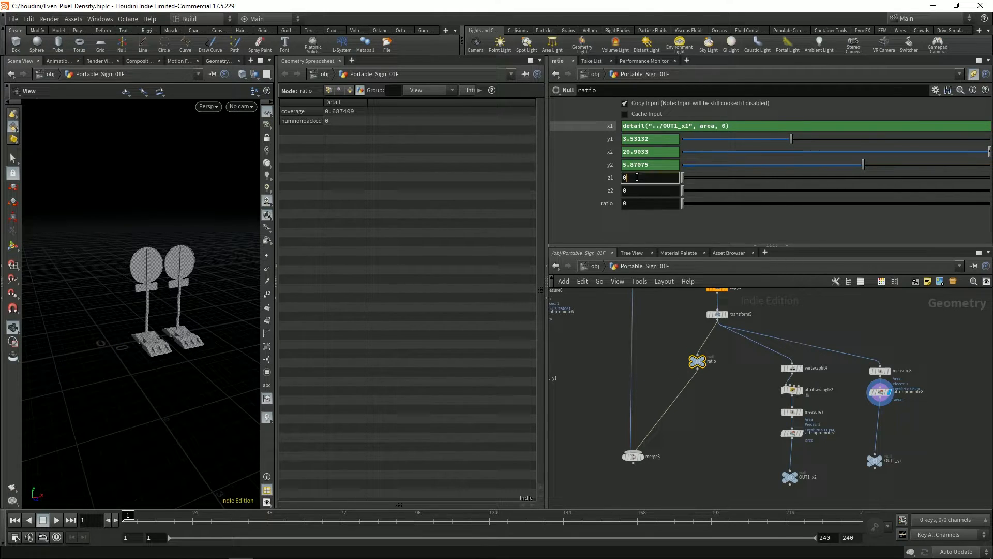
right_click(638, 180)
click(638, 180)
right_click(634, 179)
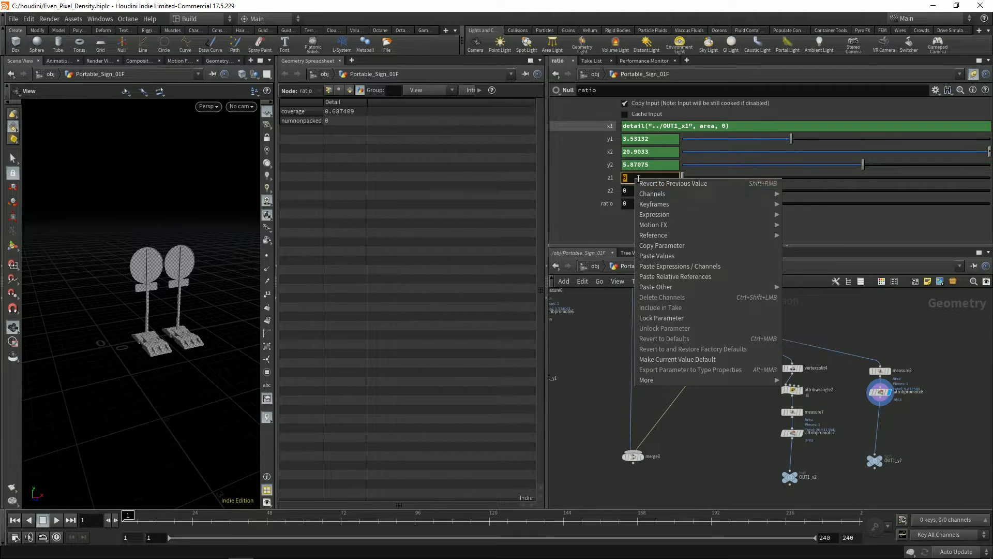
click(674, 275)
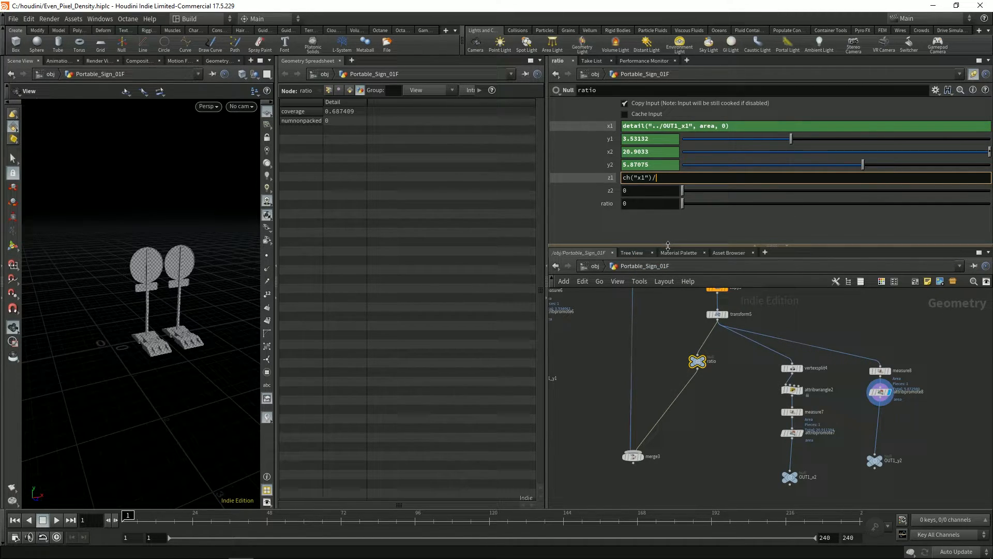
Step: Extend the z1 expression to divide by the y1 channel, giving ch("x1")/ch("y1")
key(shift+End)
key(ctrl+c)
key(End)
key(ctrl+v)
key(Down)
key(End)
key(BackSpace)
key(Return)
Step: Reuse the z1 expression in z2 as ch("x2")/ch("y2") and display the evaluated results of both
triple_click(697, 177)
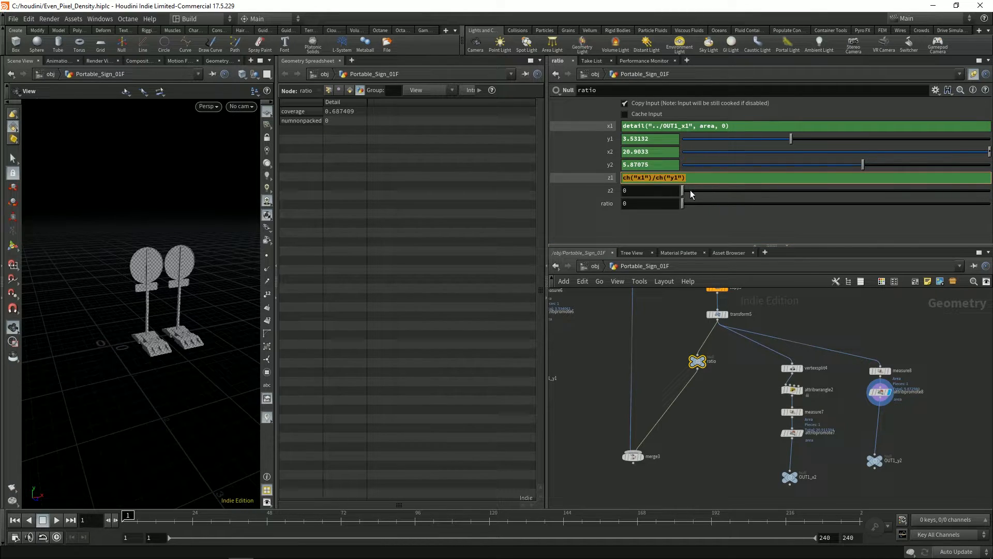
click(611, 179)
click(639, 190)
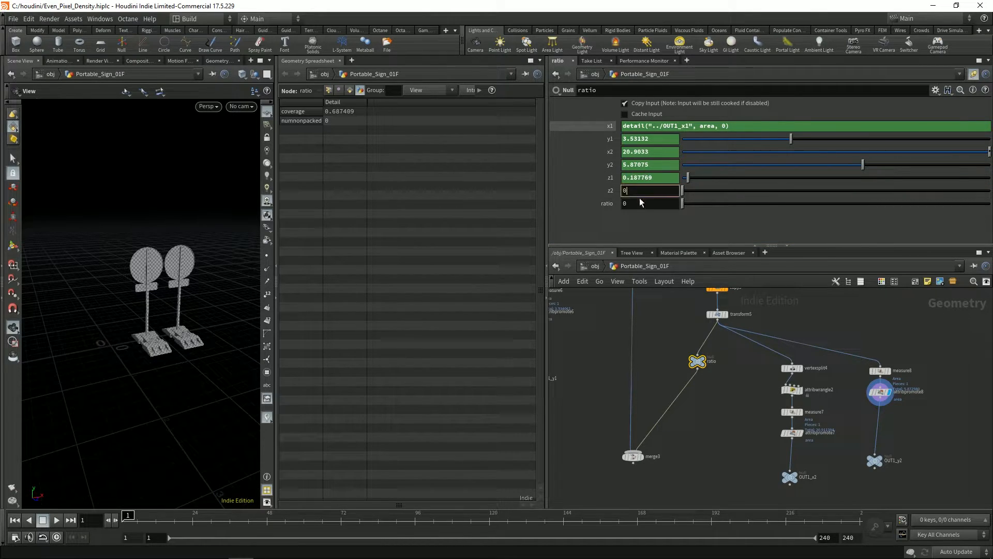
key(ctrl+v)
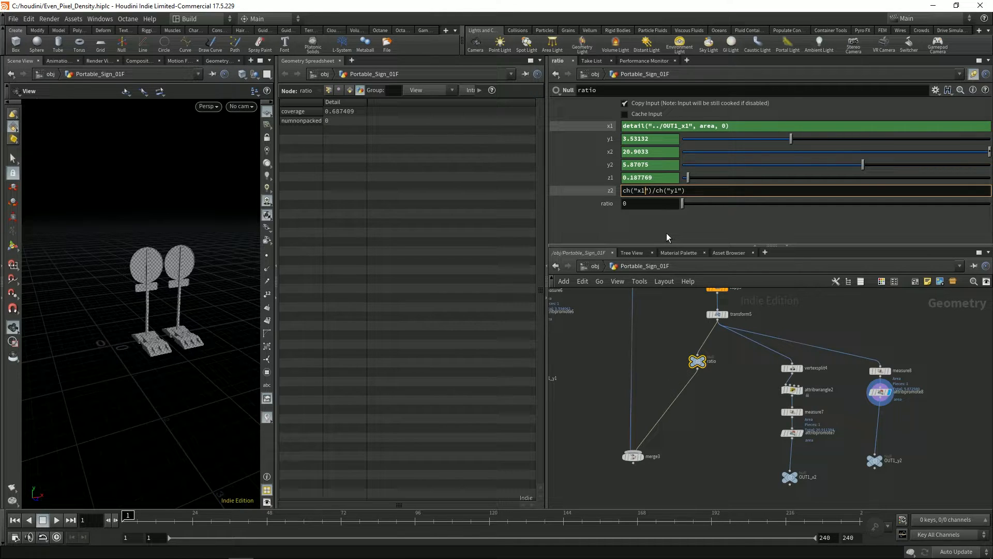
key(BackSpace)
text(2)
key(Right)
key(Right)
key(BackSpace)
text(2)
key(End)
key(Return)
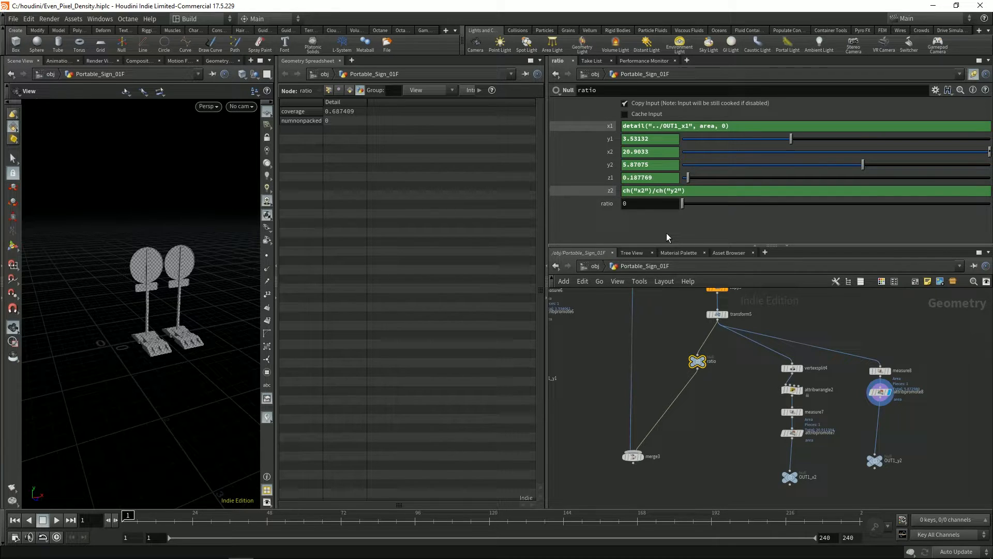
click(607, 193)
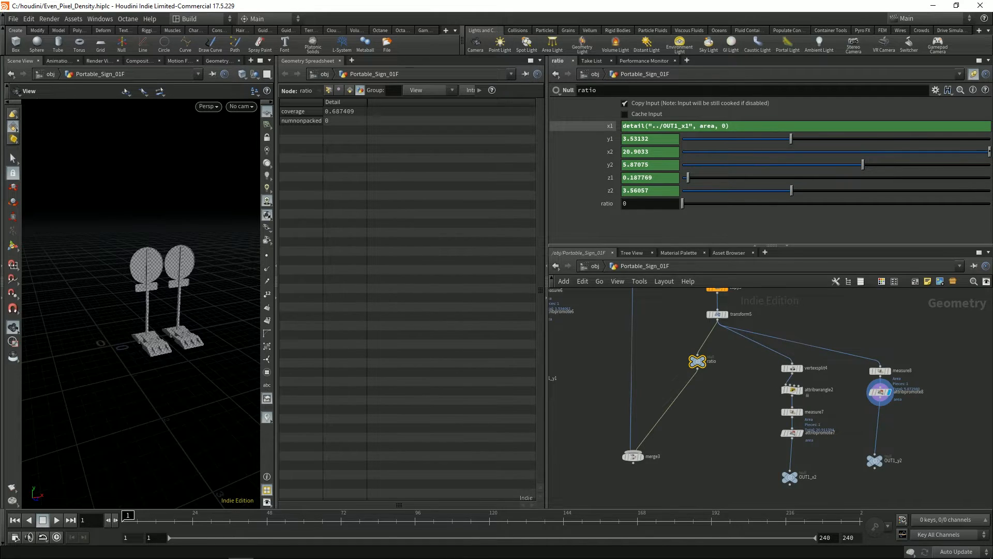
Step: Check the handwritten formula in Mischief, and set the ratio parameter in Houdini to ch("z1")/ch("z2")
key(alt+Tab)
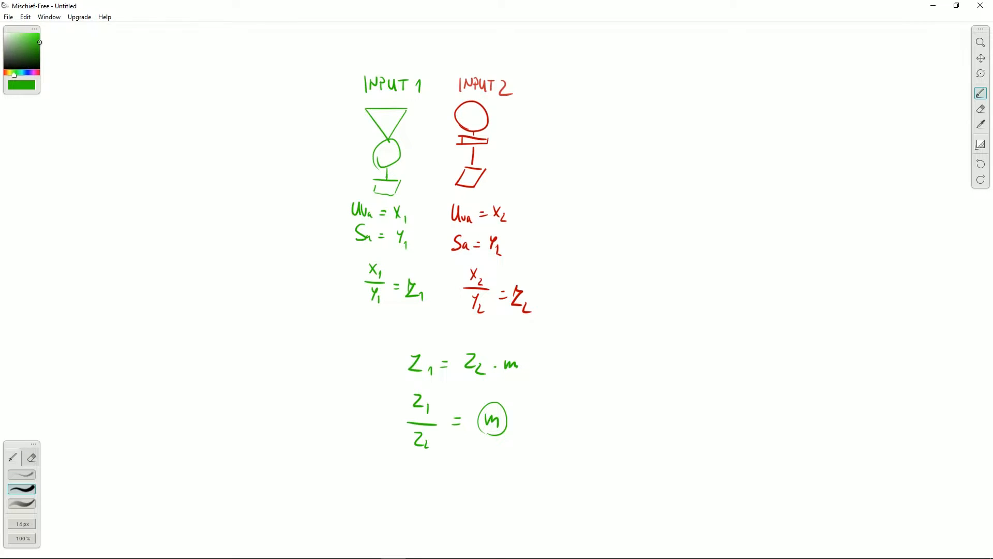
key(alt+Tab)
click(622, 190)
key(ctrl+v)
key(Return)
click(646, 207)
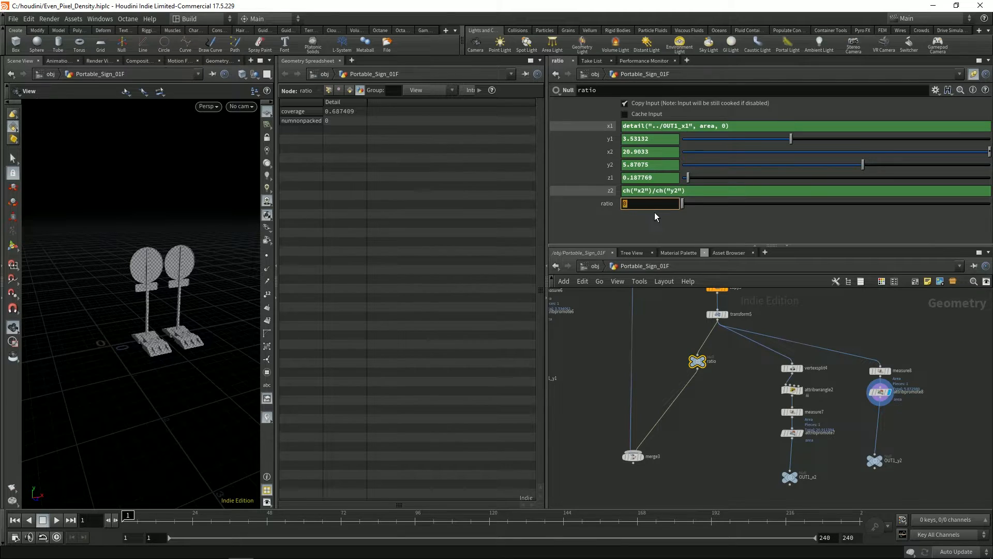
key(ctrl+v)
click(646, 203)
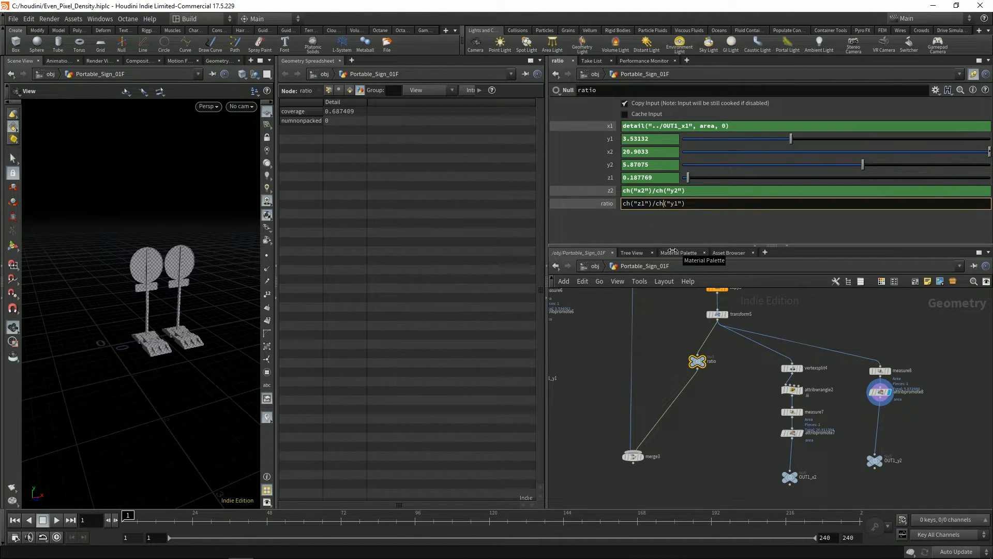
key(Delete)
text(2)
key(Return)
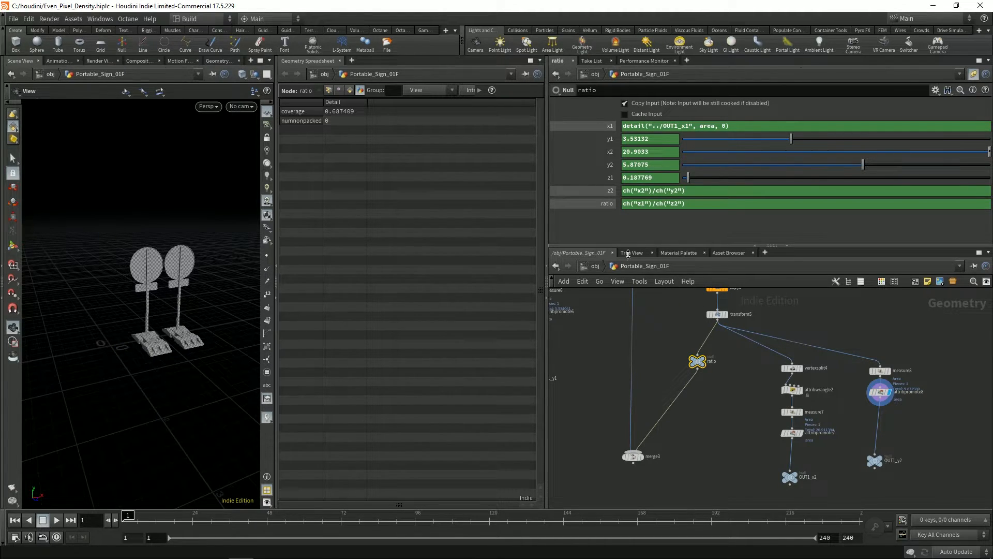
Step: Show the evaluated ratio and z2 values, and insert a UV Transform node between the ratio null and merge3
click(607, 203)
click(610, 190)
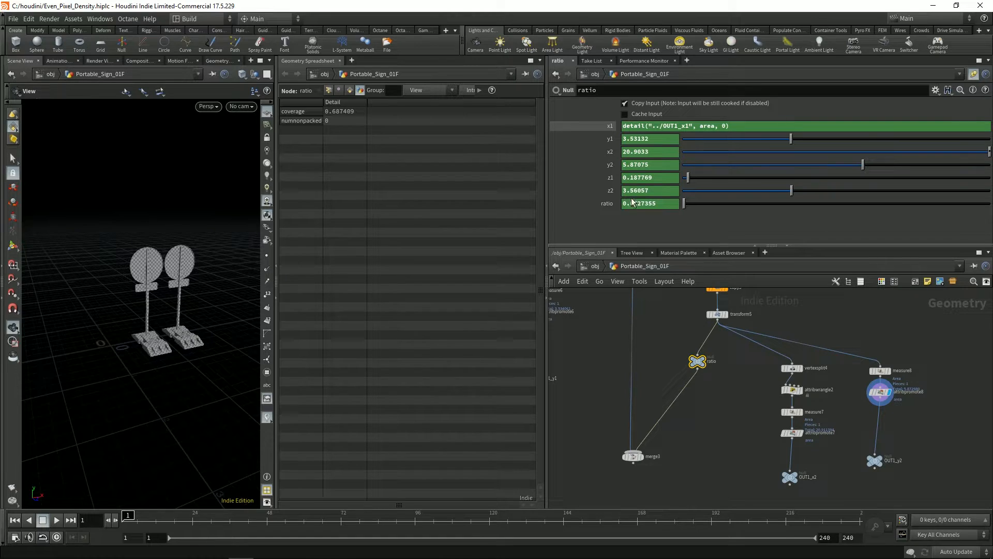
middle_drag(671, 367, 657, 355)
key(Tab)
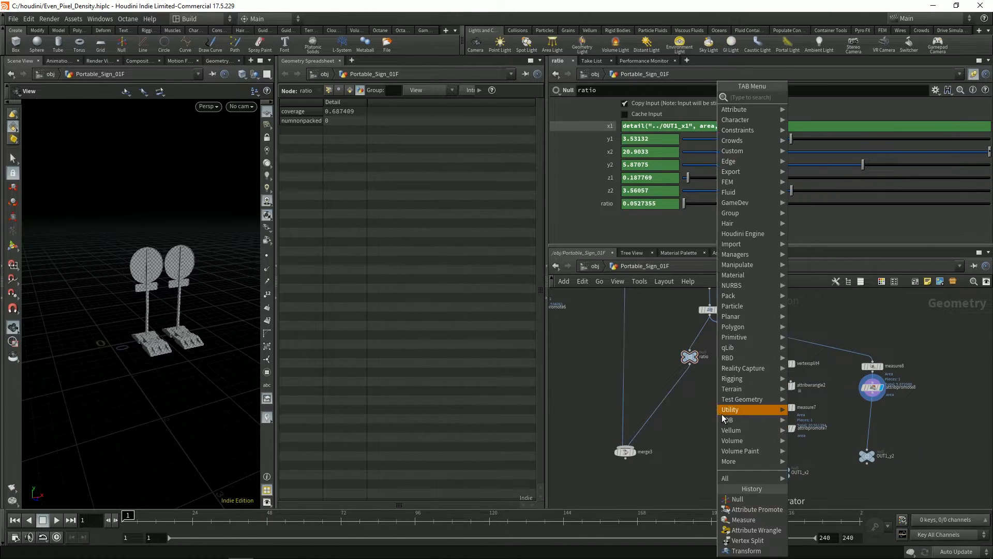
mouse_move(740, 409)
text(uv tr)
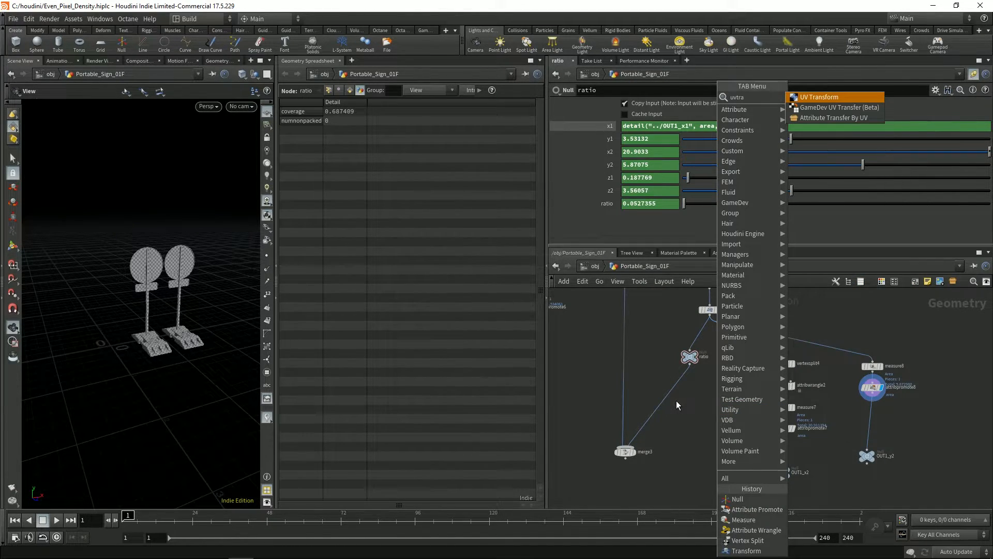
key(Return)
click(676, 401)
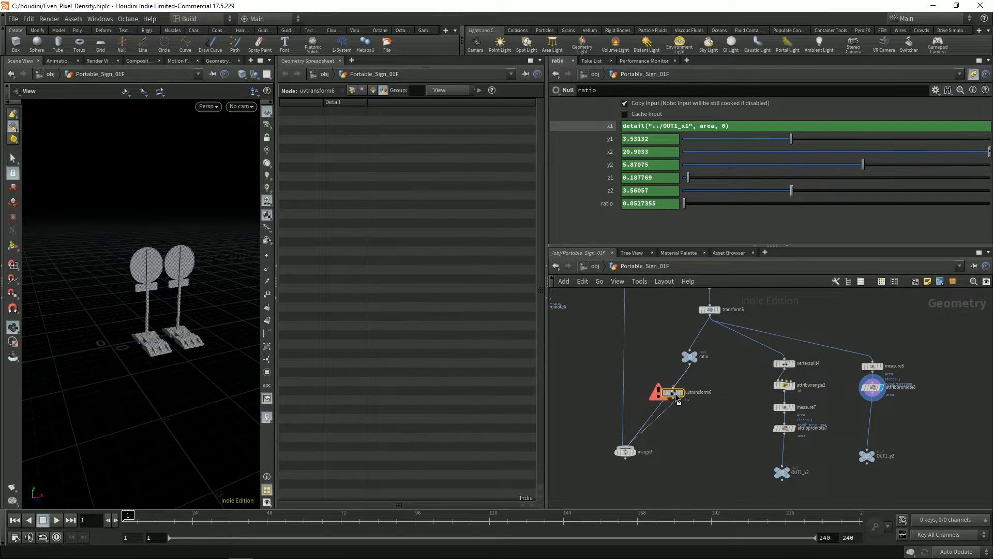
drag(675, 401, 690, 393)
Step: Copy the ratio parameter from the ratio node and paste it as a relative reference into uvtransform6's X scale
right_click(607, 203)
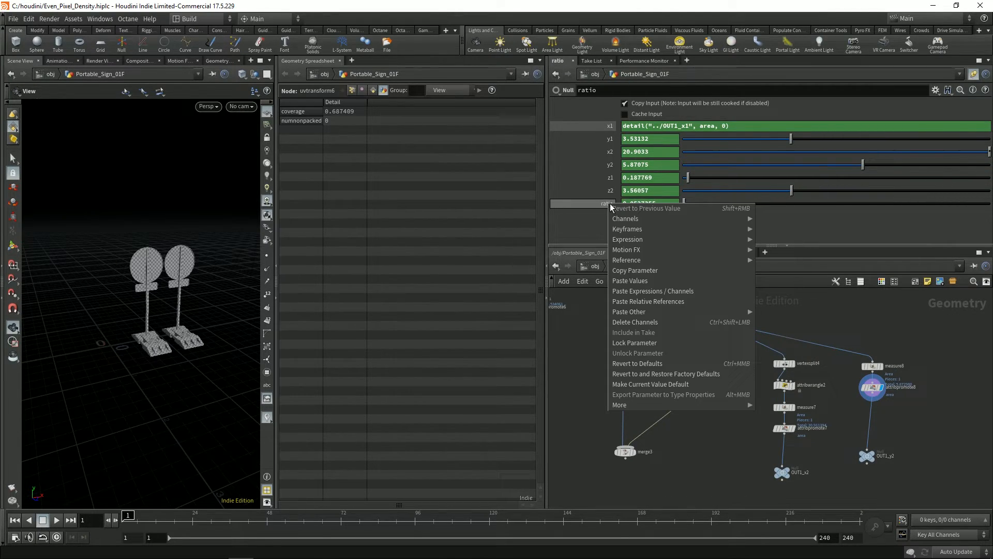
click(636, 271)
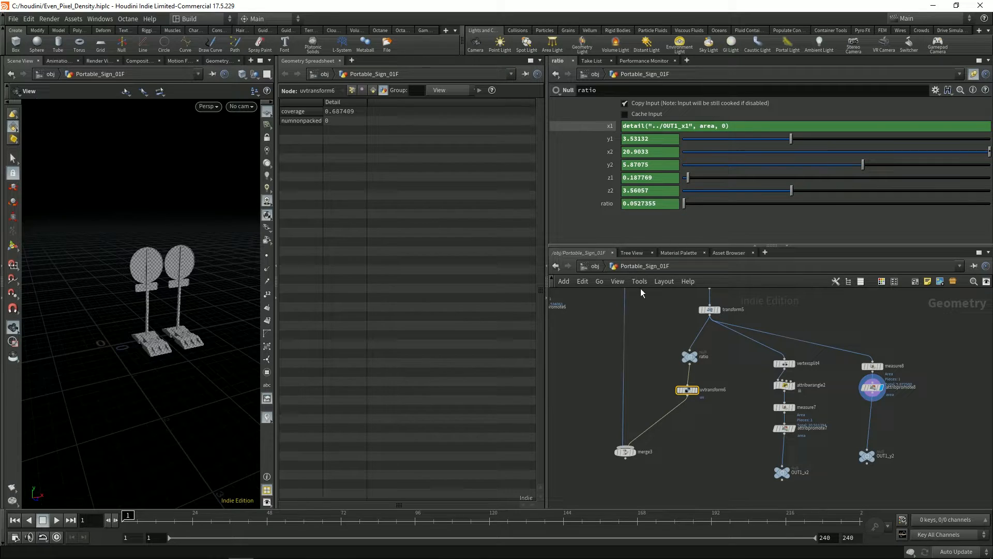
scroll(628, 378, up, 3)
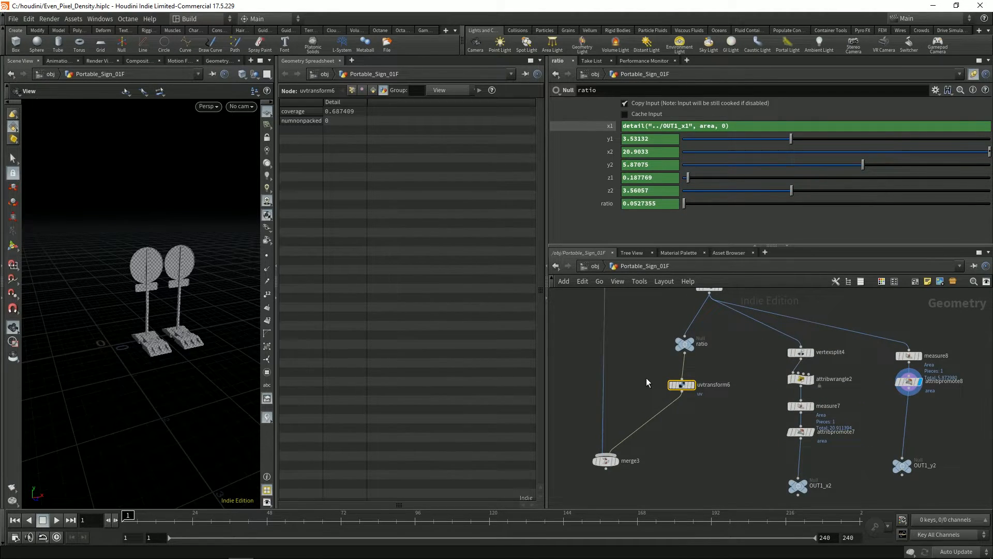
click(972, 74)
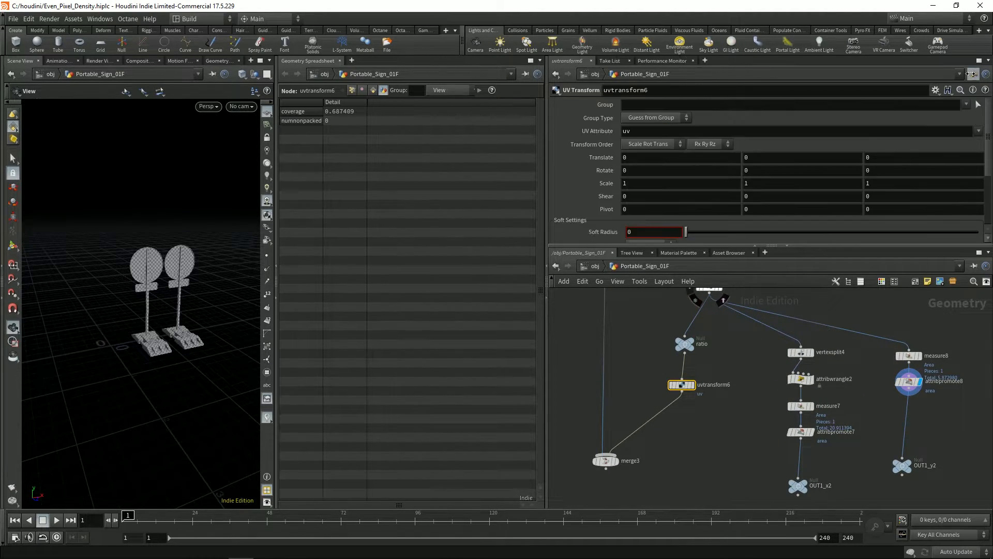
right_click(632, 186)
click(667, 282)
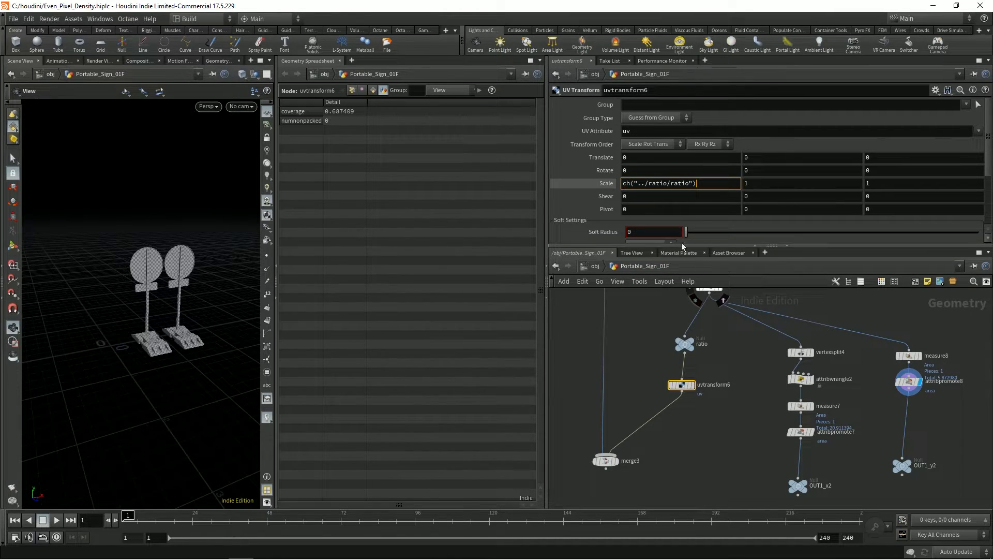
Step: Reuse the ch("../ratio/ratio") expression for the Y and Z scale of uvtransform6
key(ctrl+a)
click(791, 184)
key(ctrl+v)
key(ctrl+a)
key(ctrl+v)
key(Tab)
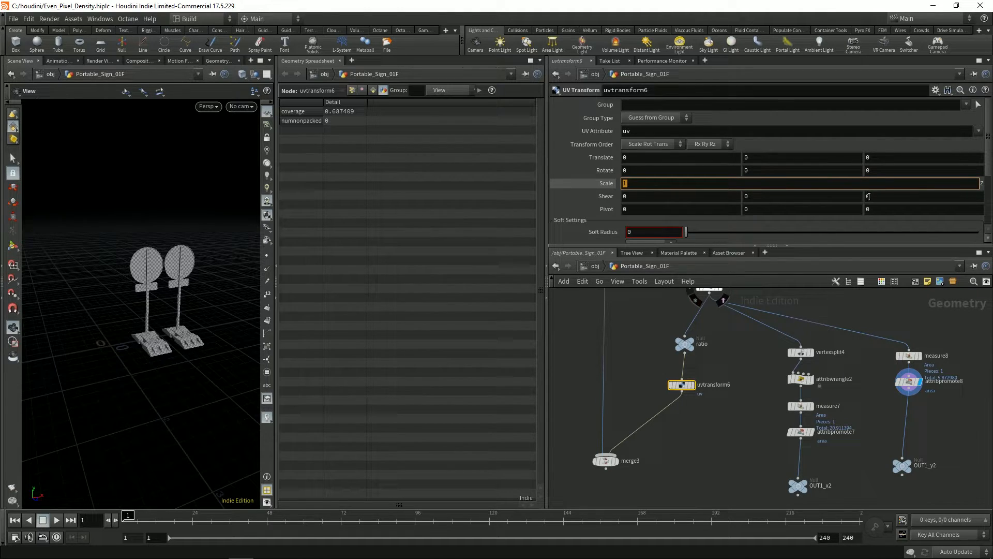
key(ctrl+v)
key(Tab)
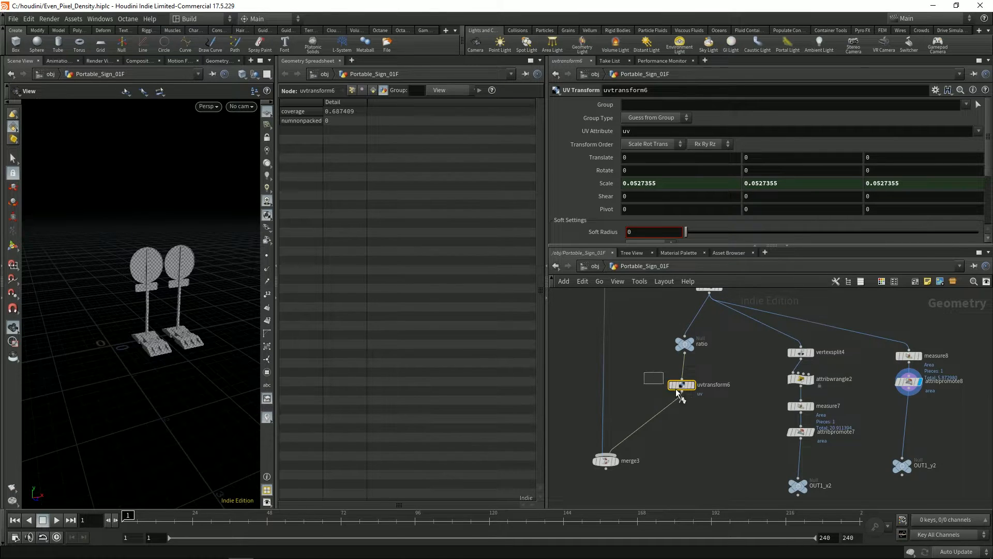
Step: Display uvtransform6 and merge3 in turn, widen the viewport, and compare the checker density across the signs
drag(676, 389, 687, 395)
drag(133, 271, 144, 265)
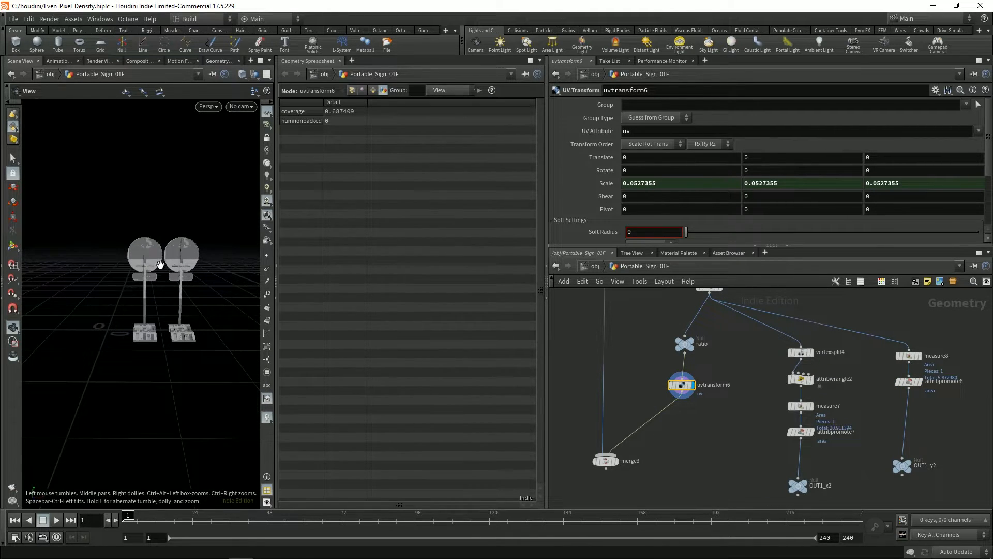
click(616, 461)
scroll(197, 261, up, 3)
mouse_move(197, 261)
mouse_down()
mouse_move(192, 253)
mouse_move(197, 262)
mouse_up()
drag(278, 312, 365, 312)
drag(248, 263, 195, 189)
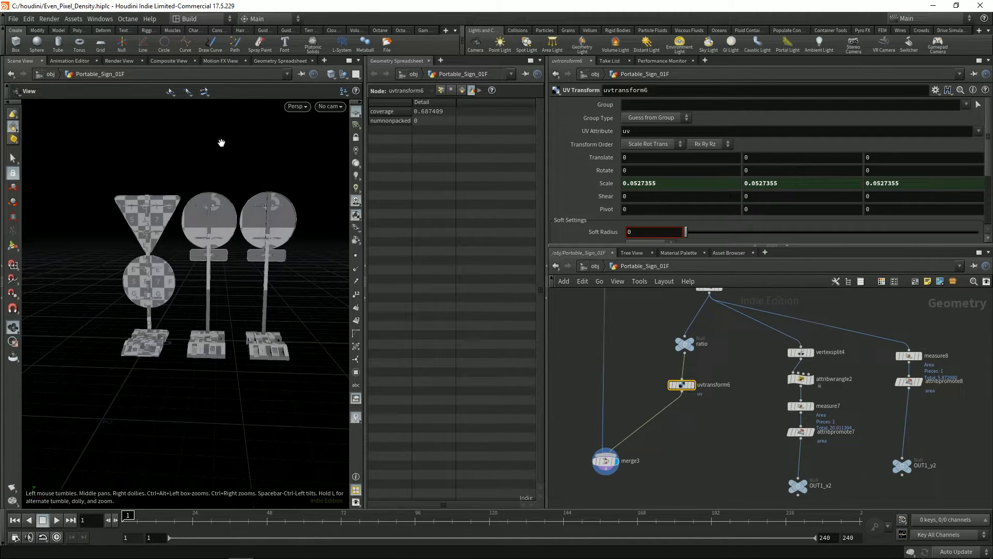
drag(197, 239, 202, 232)
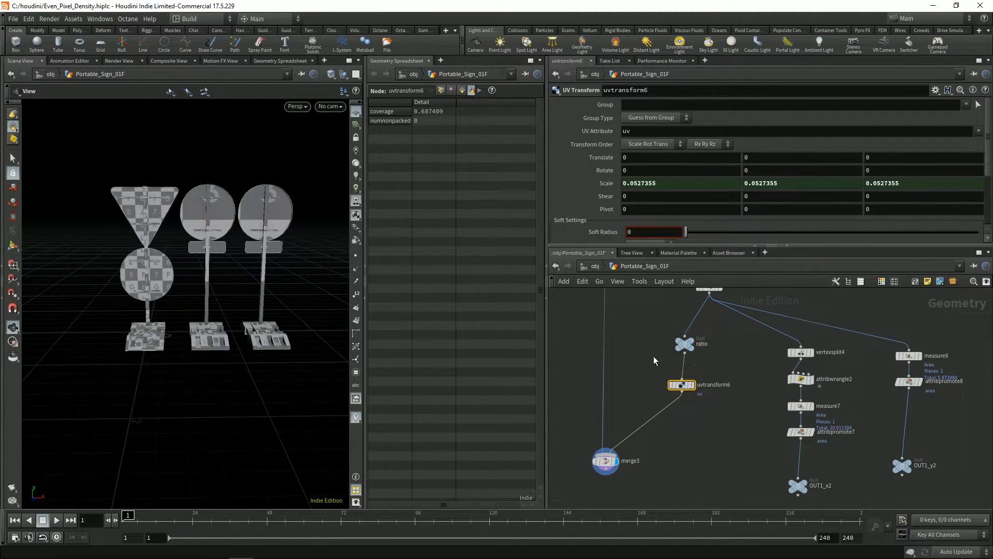
Step: Change the ratio node's ratio expression to sqrt(ch("z1")/ch("z2")) and show its evaluated value
click(684, 344)
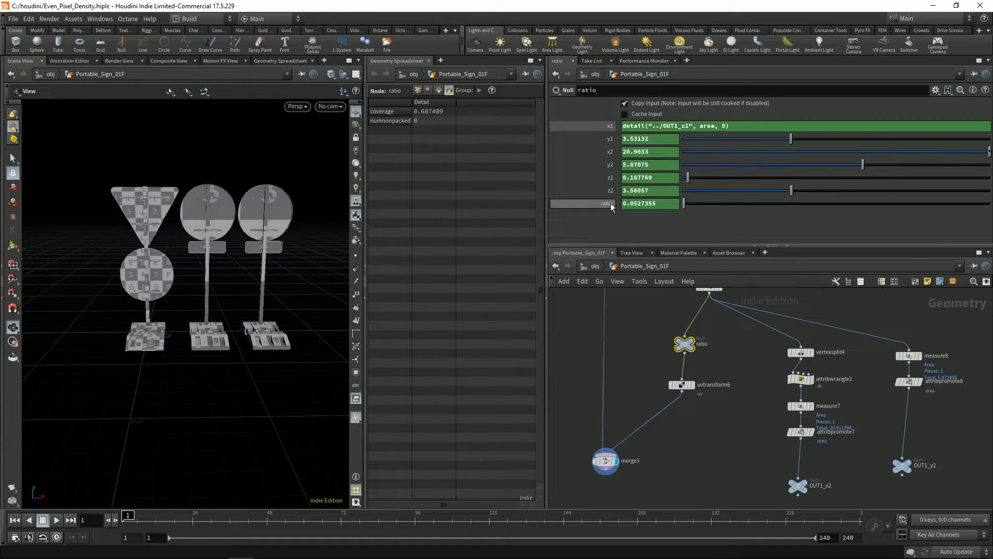
click(630, 207)
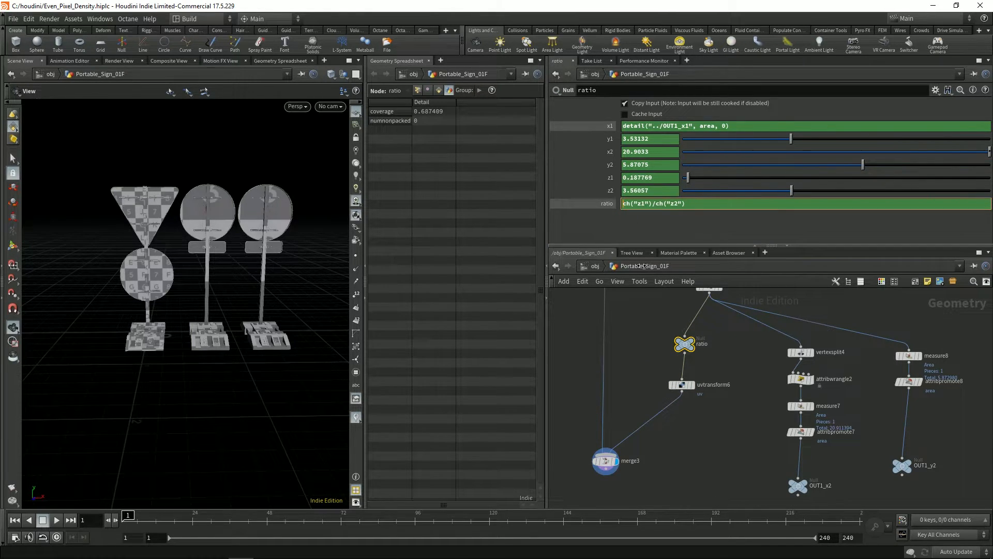
text(s)
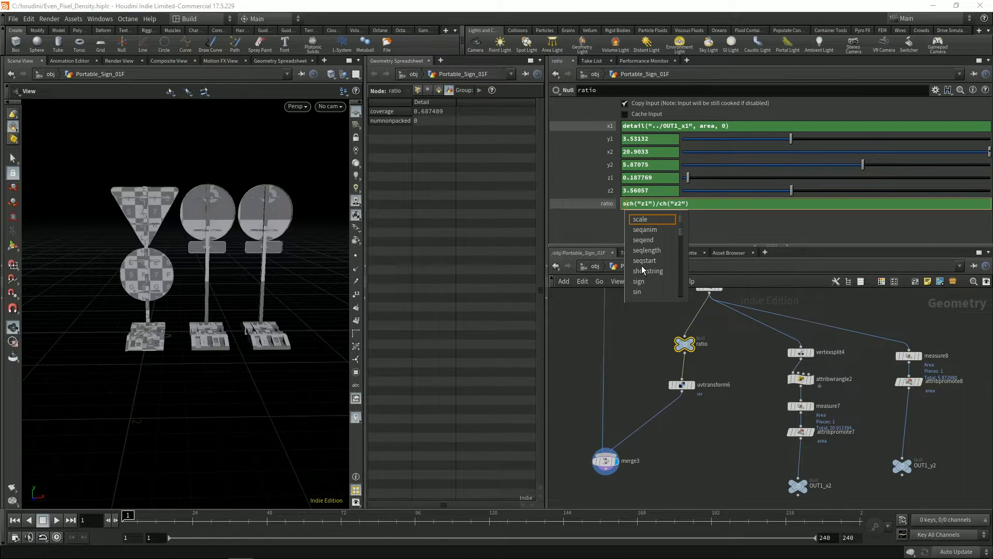
text(r)
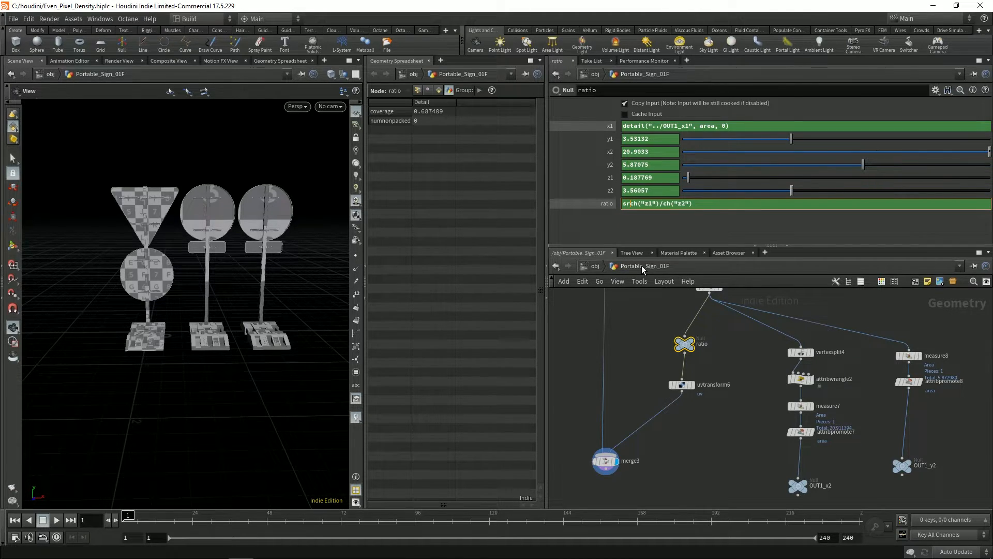
key(BackSpace)
text(qrt()
key(End)
text())
key(Return)
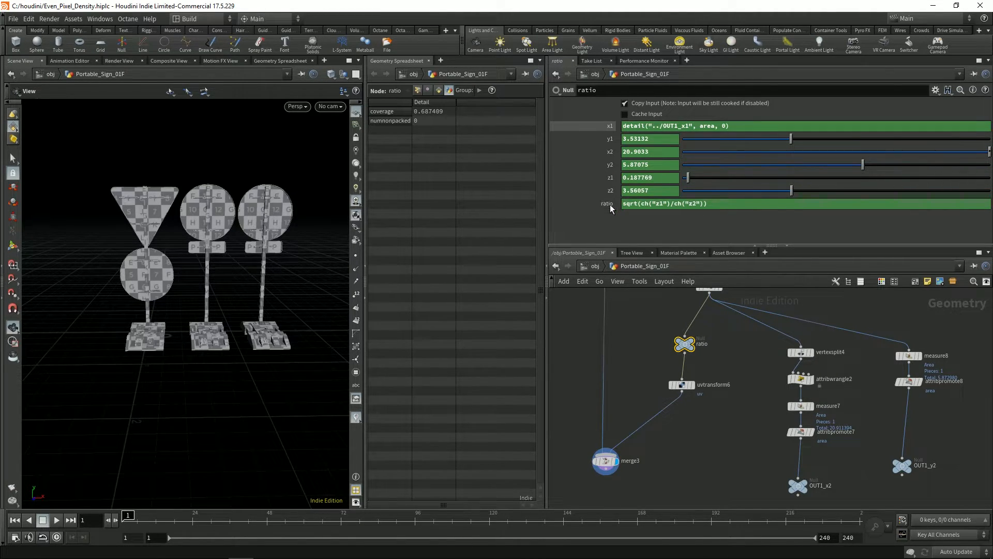
click(608, 205)
Step: Insert a UV Transform node between uvlayout9 and uvquickshade8 and set its scale to 1.7 on all three axes
drag(167, 288, 189, 293)
right_drag(189, 293, 229, 289)
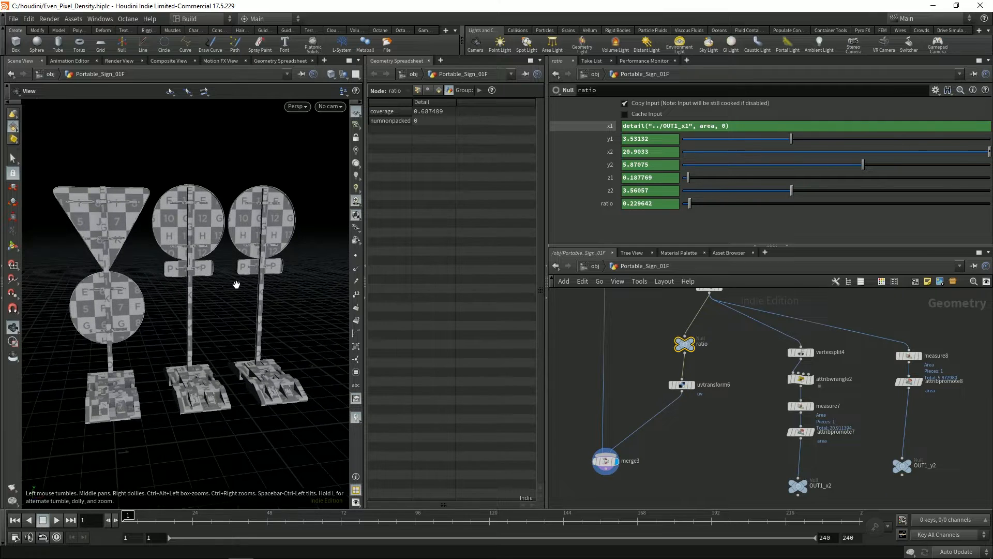
middle_drag(228, 288, 246, 268)
middle_drag(640, 347, 710, 459)
scroll(703, 371, down, 3)
middle_drag(703, 371, 693, 409)
scroll(709, 351, up, 4)
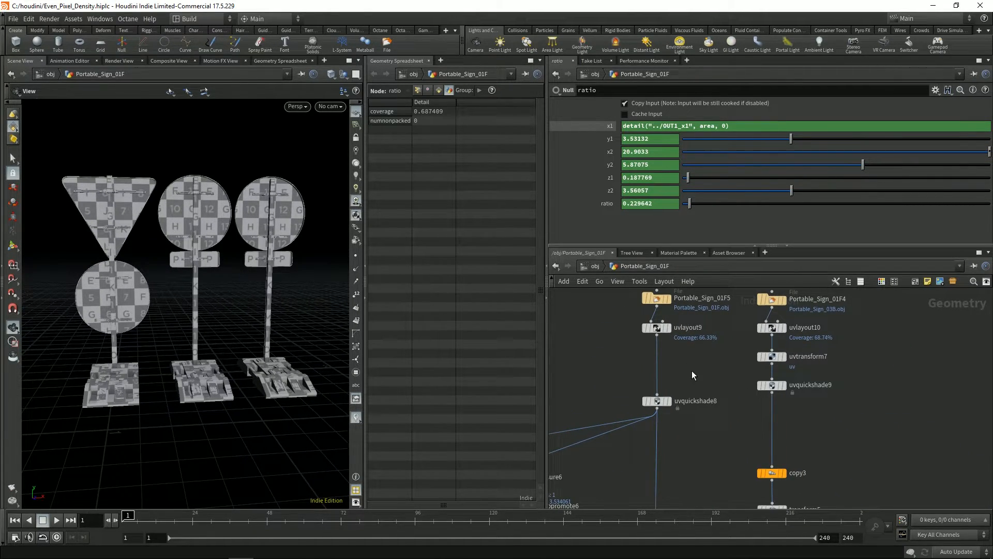
key(Tab)
click(714, 504)
click(678, 384)
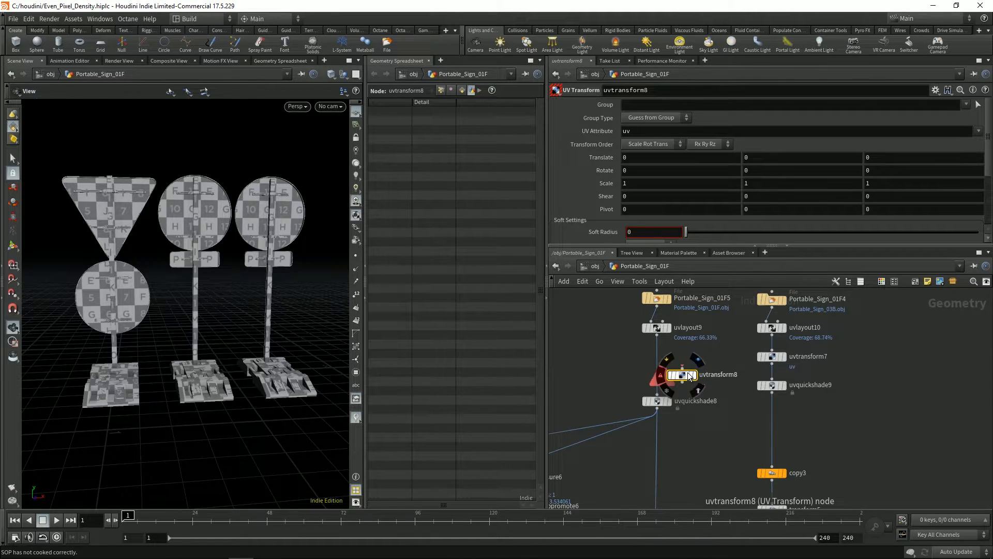
middle_drag(605, 183, 643, 170)
Step: Enlarge the viewport over the spreadsheet area and examine the checker density on all three signs
drag(185, 284, 237, 293)
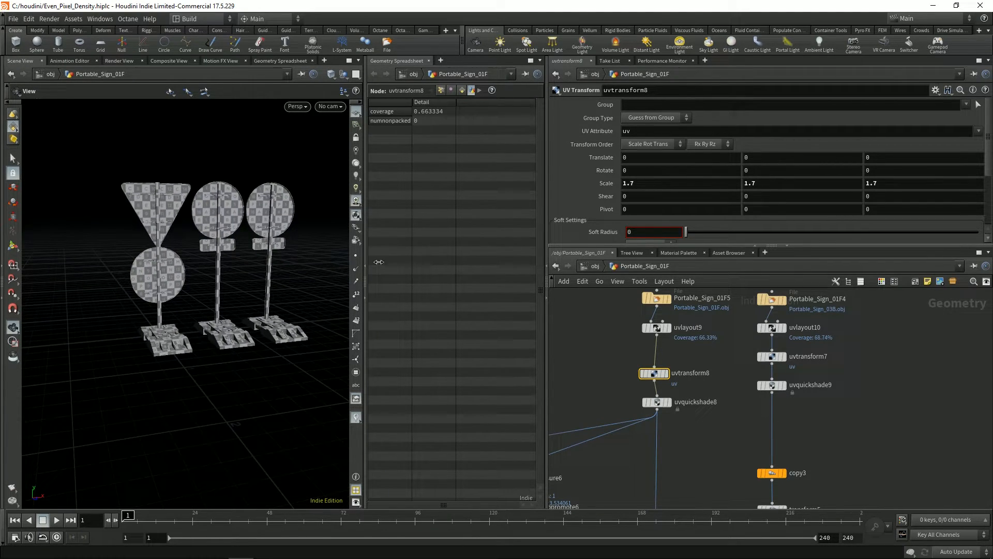
click(365, 297)
drag(322, 302, 452, 373)
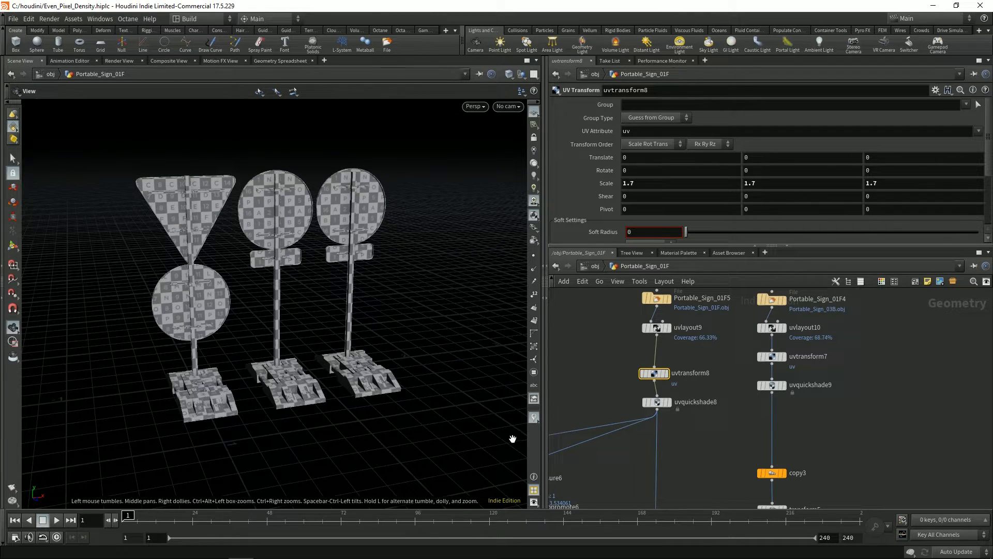
Step: Copy the box and pig head test node chains and paste them beside the current sign network
scroll(694, 415, down, 5)
scroll(820, 360, down, 6)
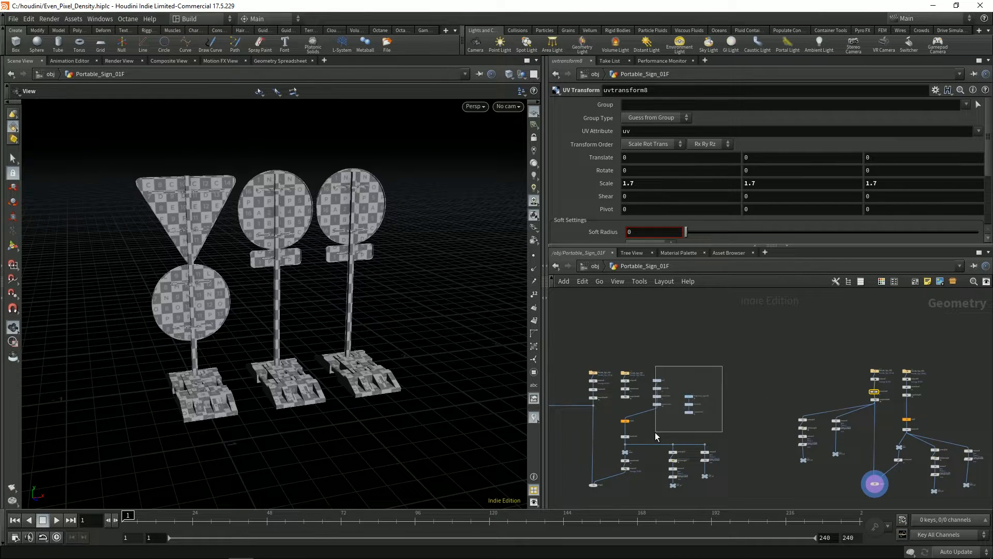
drag(656, 432, 656, 432)
key(ctrl+c)
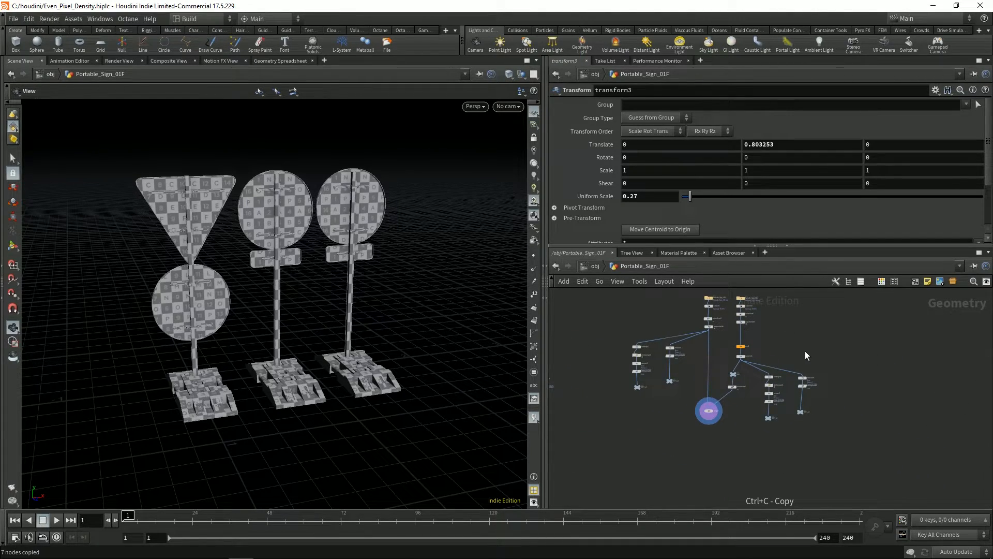
key(ctrl+v)
Step: Feed the pasted box chain's uvquickshade10 into copy3, check that node's own output, and display merge3 again
scroll(754, 368, up, 5)
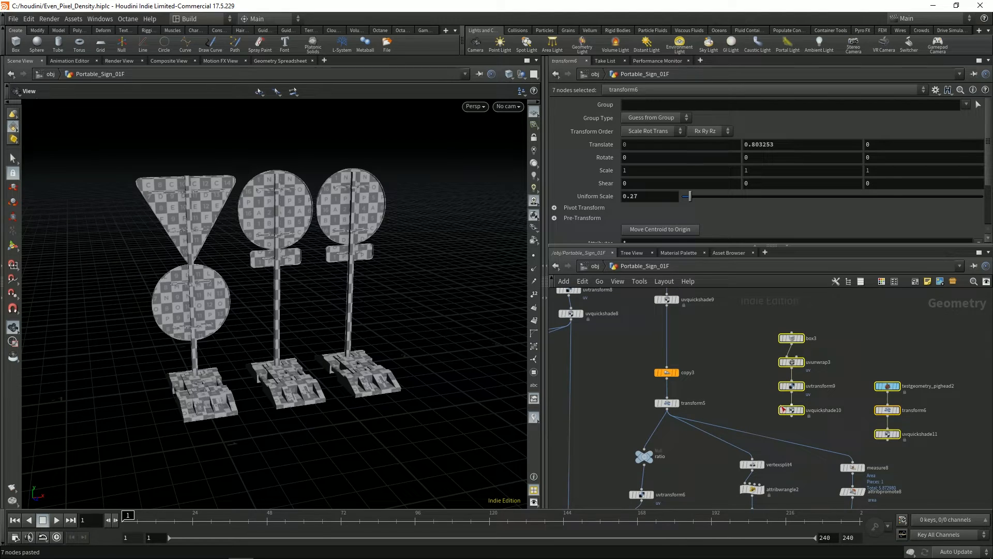
click(746, 341)
drag(748, 345, 667, 368)
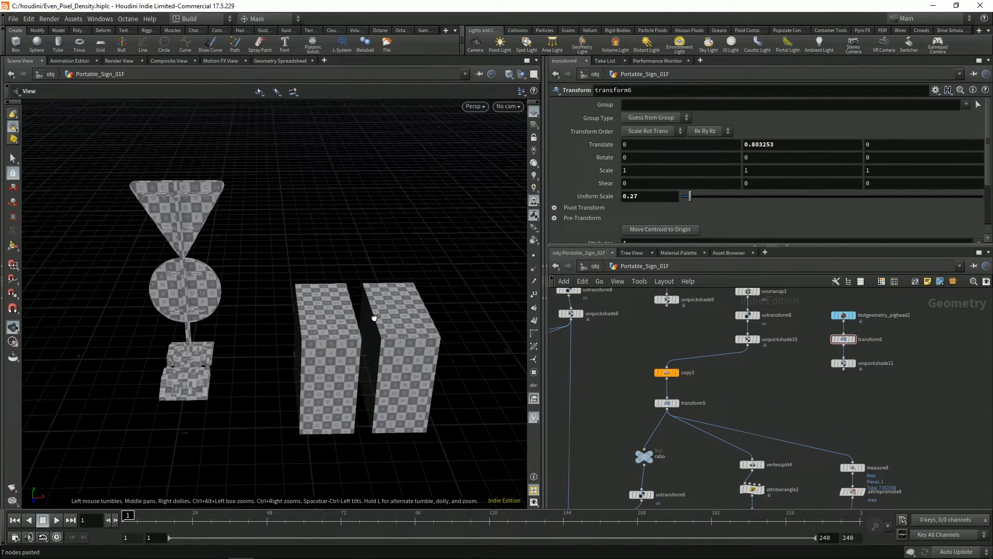
middle_drag(794, 377, 792, 398)
click(758, 360)
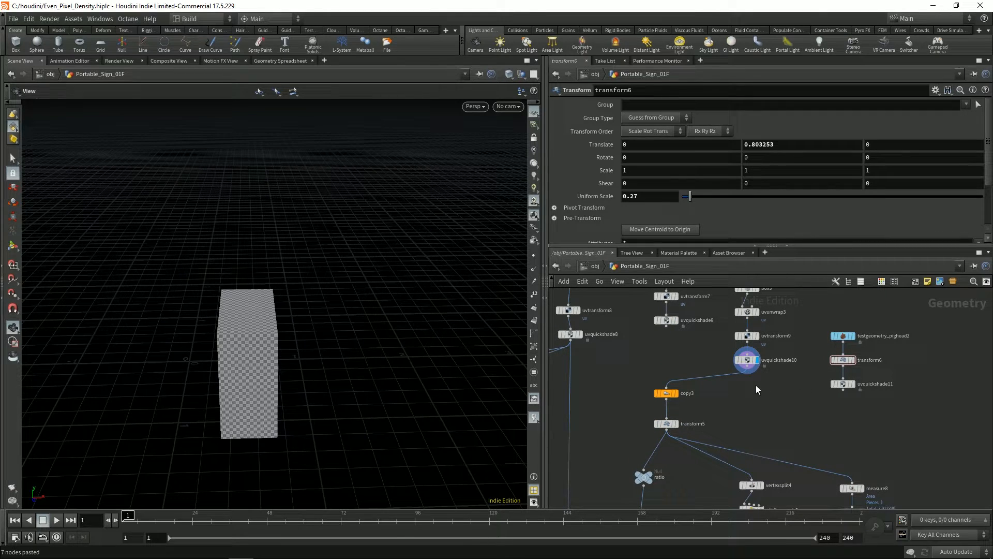
middle_drag(706, 445, 779, 291)
click(653, 433)
Step: Feed the pig head chain's uvquickshade11 into copy3 in place of the box
middle_drag(859, 292, 830, 409)
drag(884, 355, 728, 362)
scroll(382, 358, up, 3)
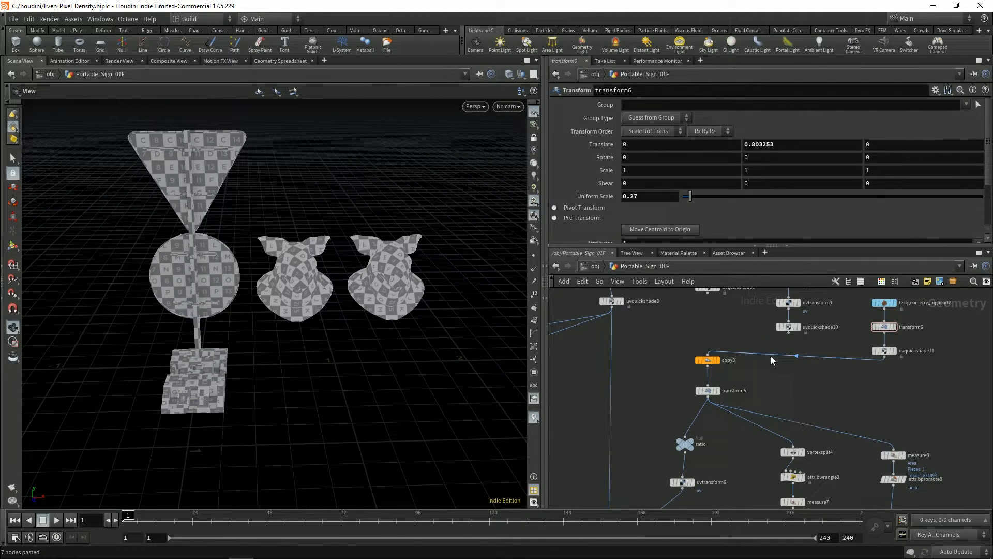
Step: Undo the pig head connection and reconnect the sign's uvquickshade9 to copy3
key(ctrl+z)
drag(788, 333, 716, 357)
click(709, 356)
middle_drag(707, 333, 704, 385)
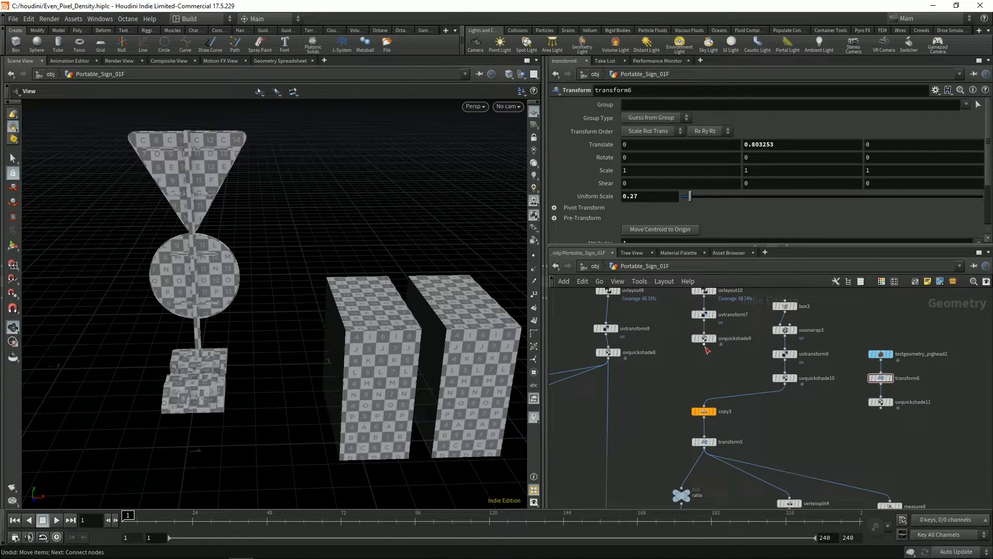
click(707, 409)
drag(359, 295, 387, 305)
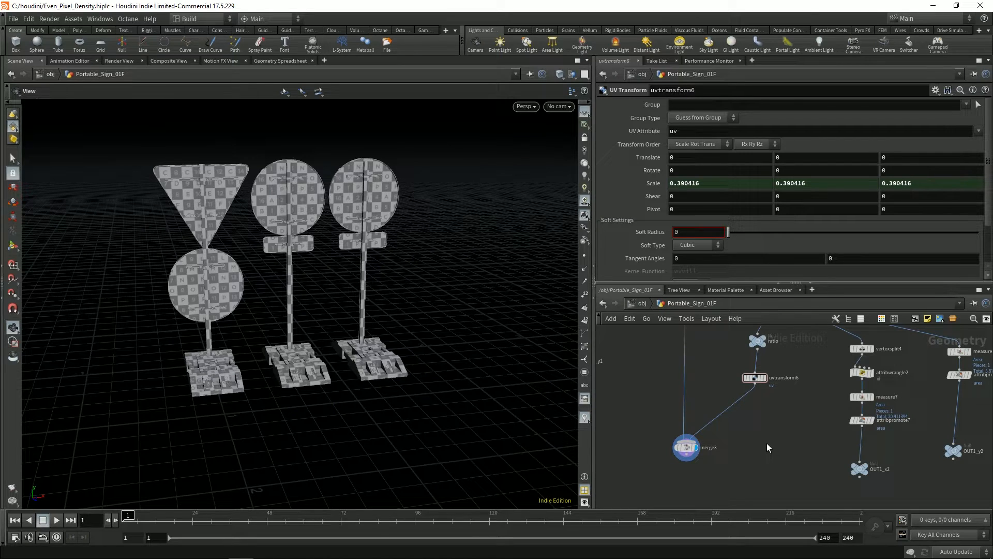
Step: Add a UV Layout node below uvtransform6, beside merge3, and bring up its island packing settings
key(Tab)
text(uvla)
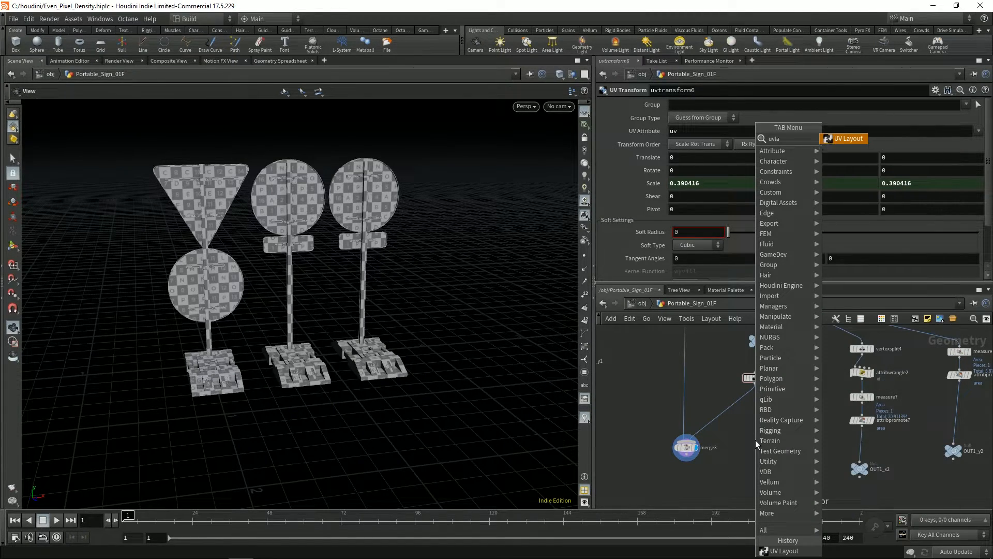
key(Return)
click(755, 440)
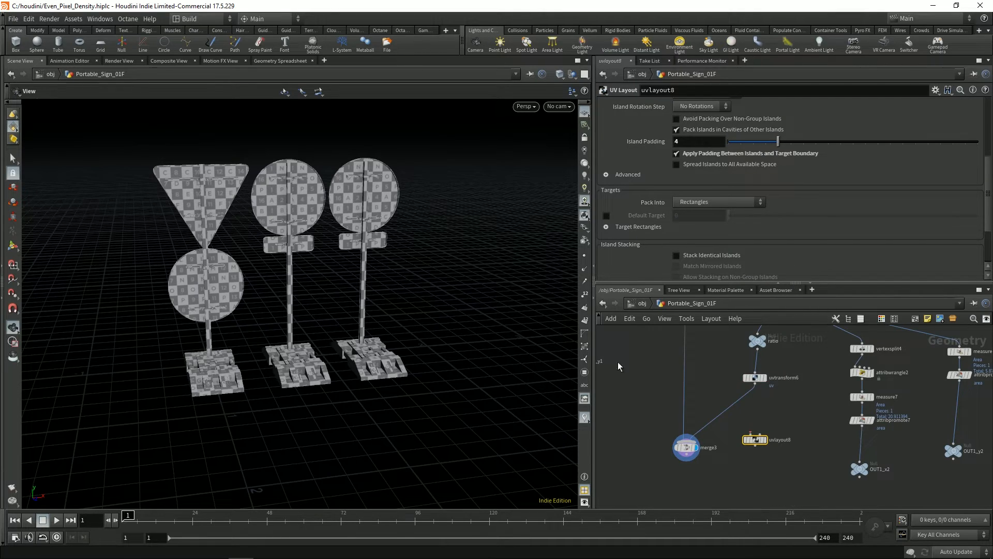
scroll(989, 202, up, 5)
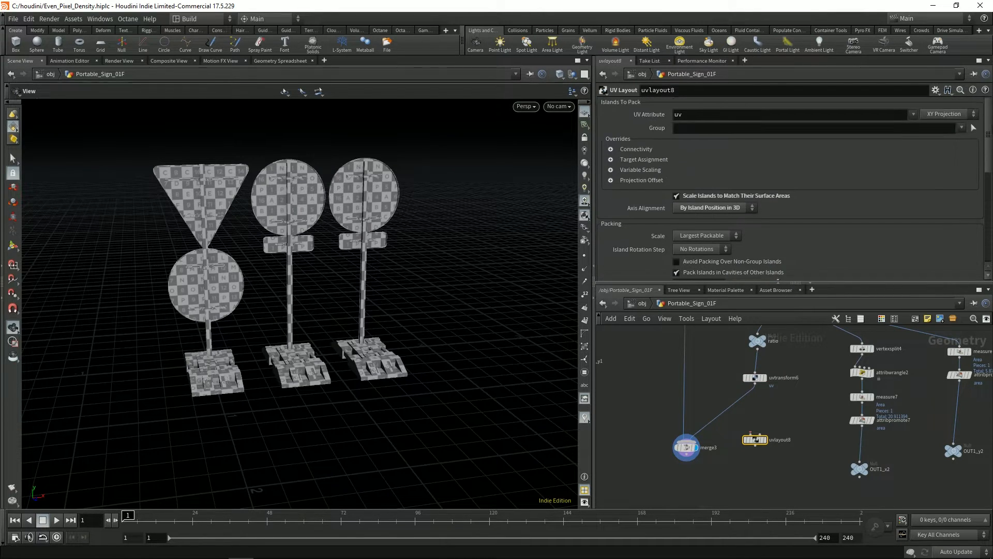
Step: Configure uvlayout8 to stop matching islands to surface areas, with axis alignment None and Fixed packing scale
click(732, 196)
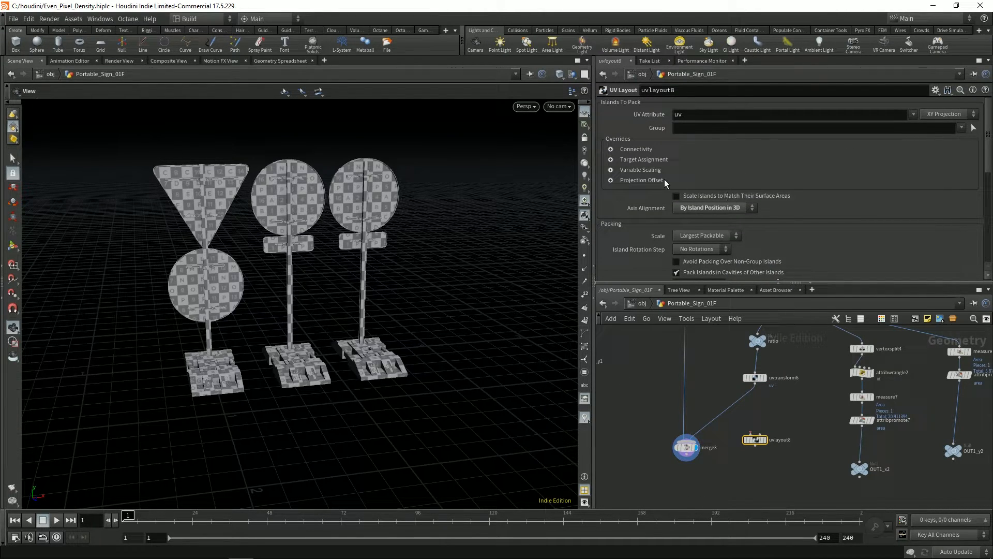
click(712, 209)
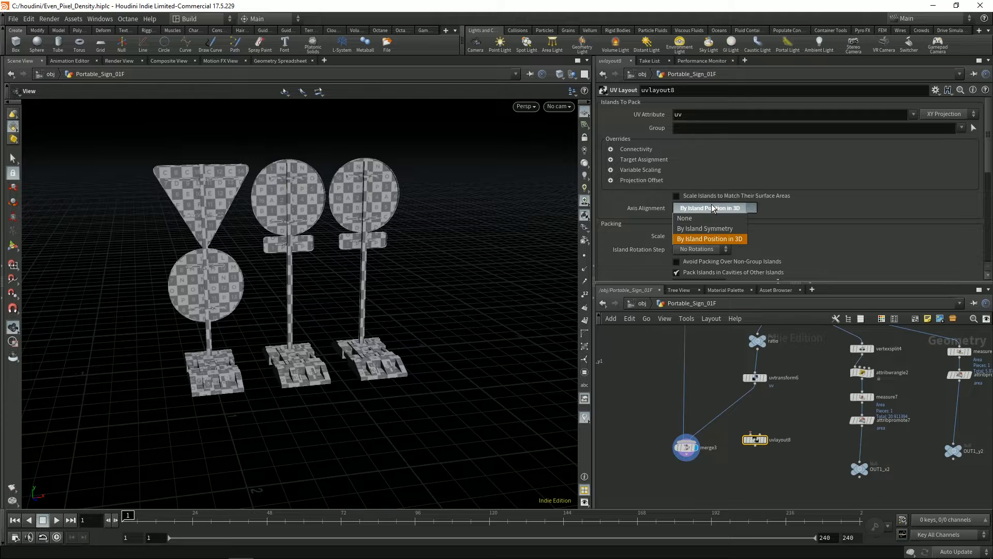
click(684, 218)
click(703, 237)
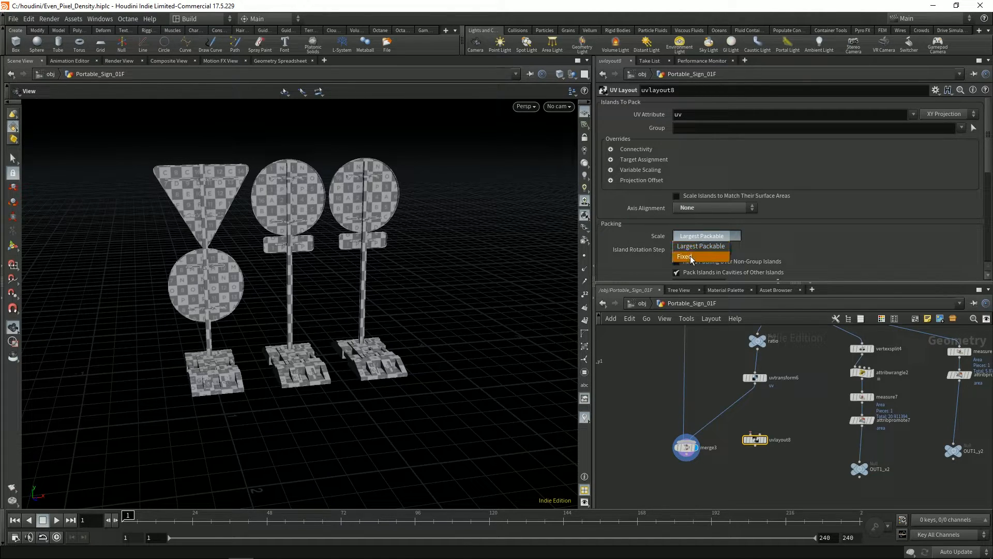
click(691, 258)
scroll(971, 168, down, 4)
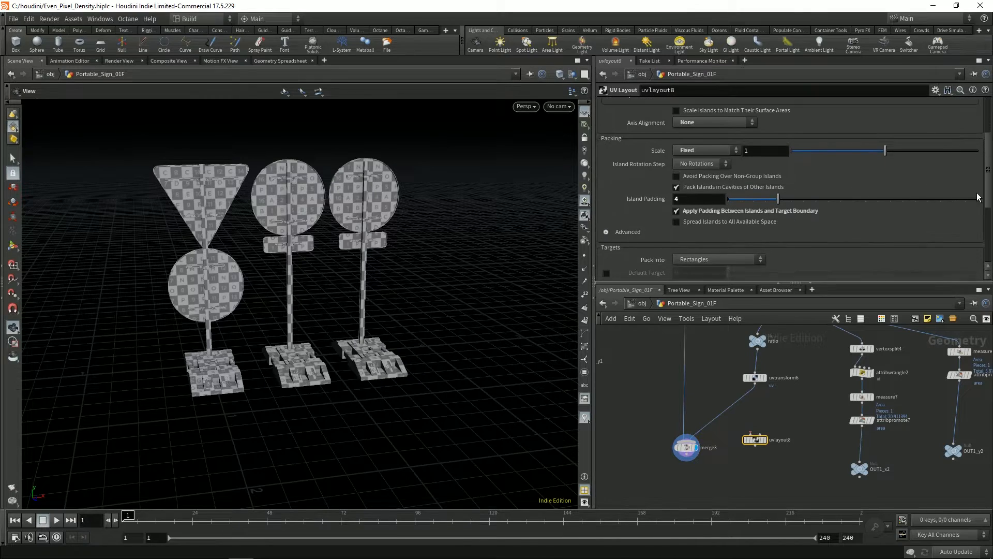
Step: Insert uvlayout8 into the connection between uvtransform6 and merge3
middle_drag(758, 445, 748, 420)
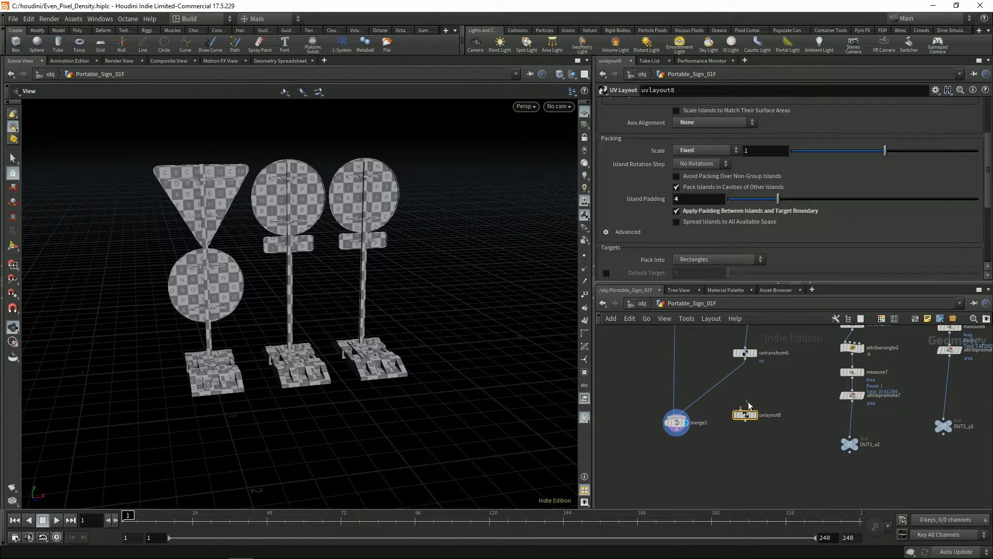
drag(748, 419, 723, 386)
mouse_move(346, 228)
mouse_down()
mouse_move(337, 245)
mouse_move(346, 233)
mouse_up()
right_drag(345, 234, 342, 219)
drag(341, 220, 300, 251)
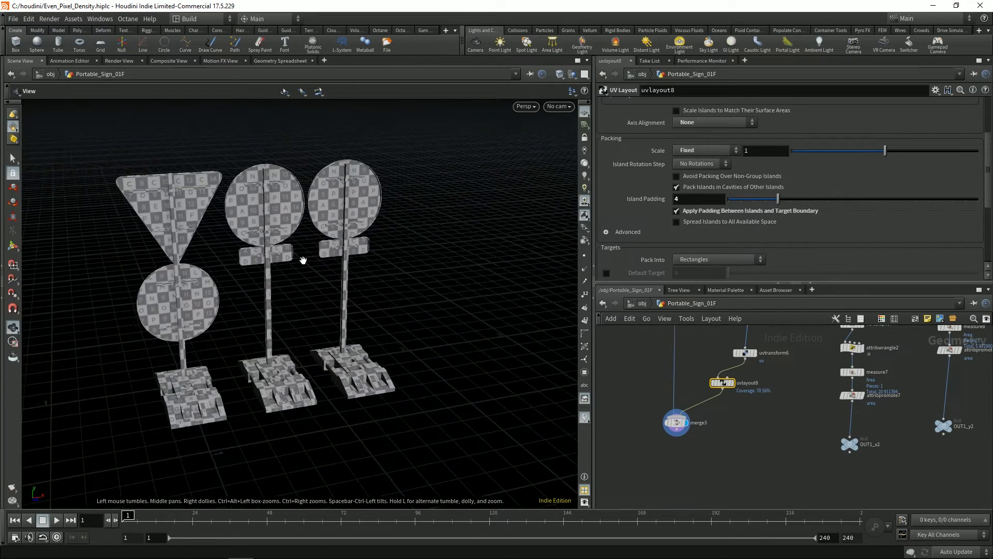
Step: Display uvlayout8's output in the UV view and examine how its islands are packed
key(space+5)
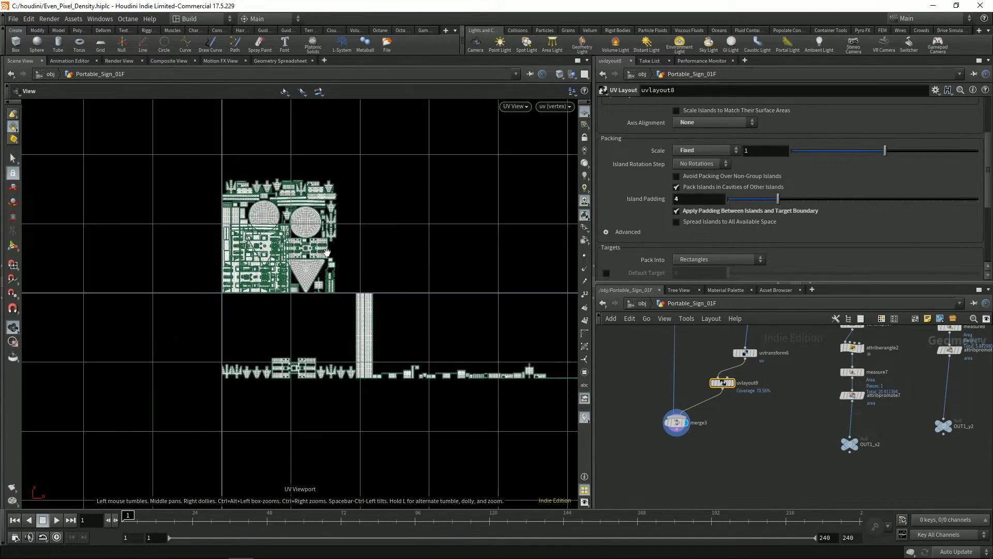
click(723, 383)
middle_drag(321, 278, 295, 269)
right_drag(295, 268, 296, 261)
middle_drag(347, 280, 258, 229)
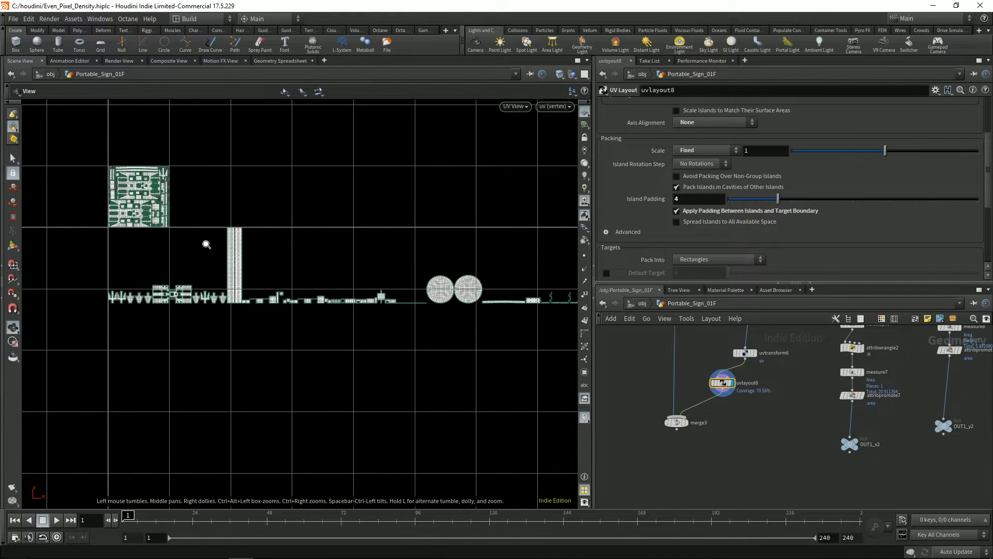
right_drag(209, 243, 238, 273)
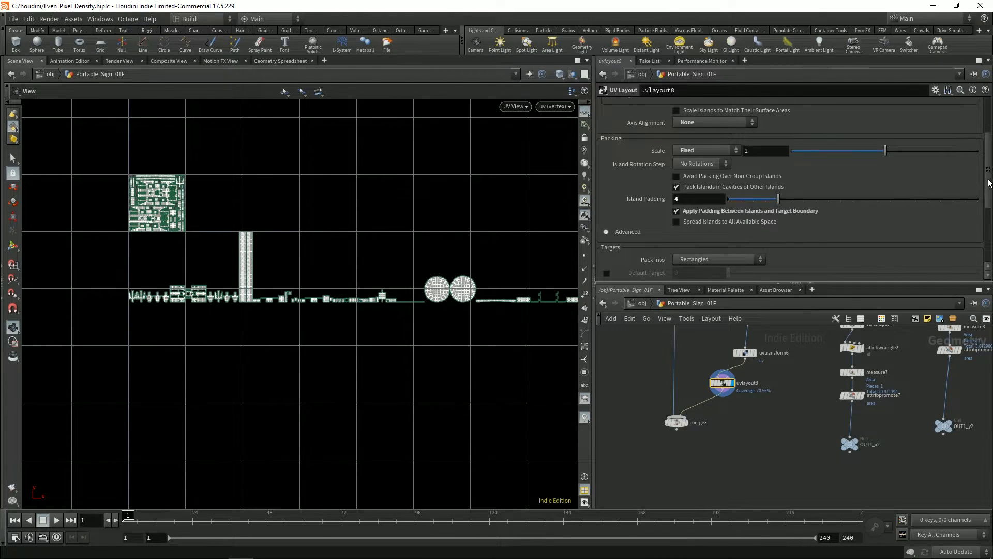
Step: Set uvlayout8 to pack its islands into UDIM tiles
scroll(943, 207, down, 3)
click(712, 207)
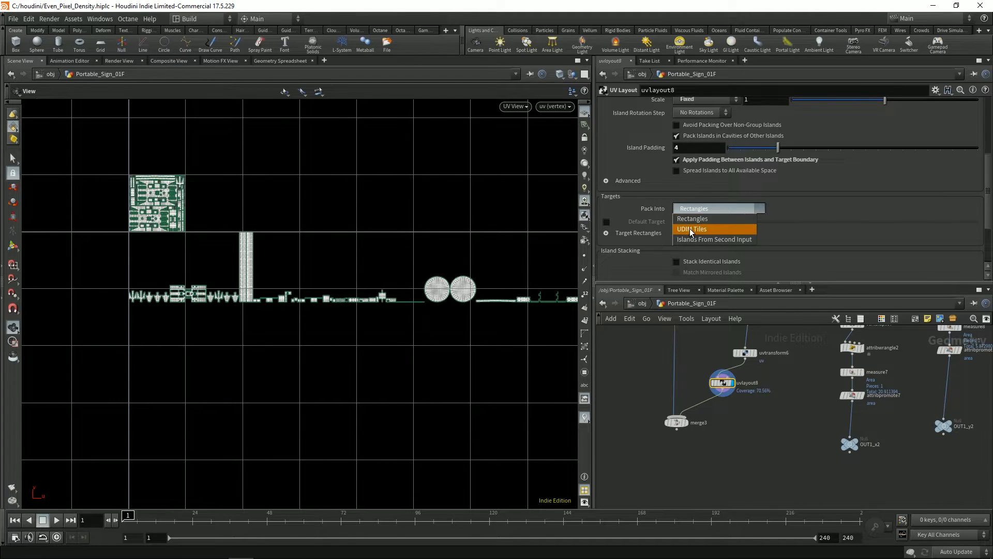
click(693, 228)
middle_drag(172, 225, 222, 254)
scroll(221, 255, up, 5)
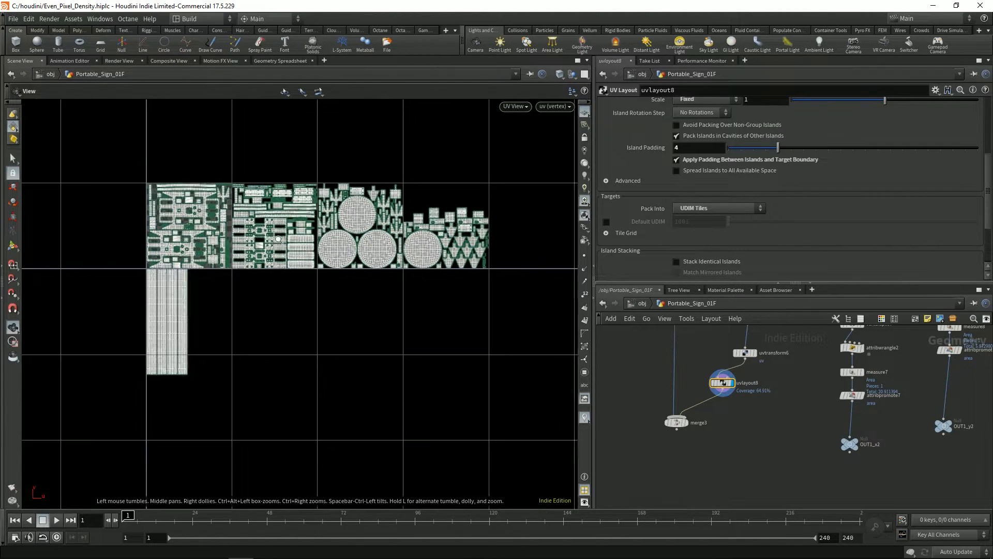
right_drag(289, 252, 289, 252)
middle_drag(237, 266, 225, 261)
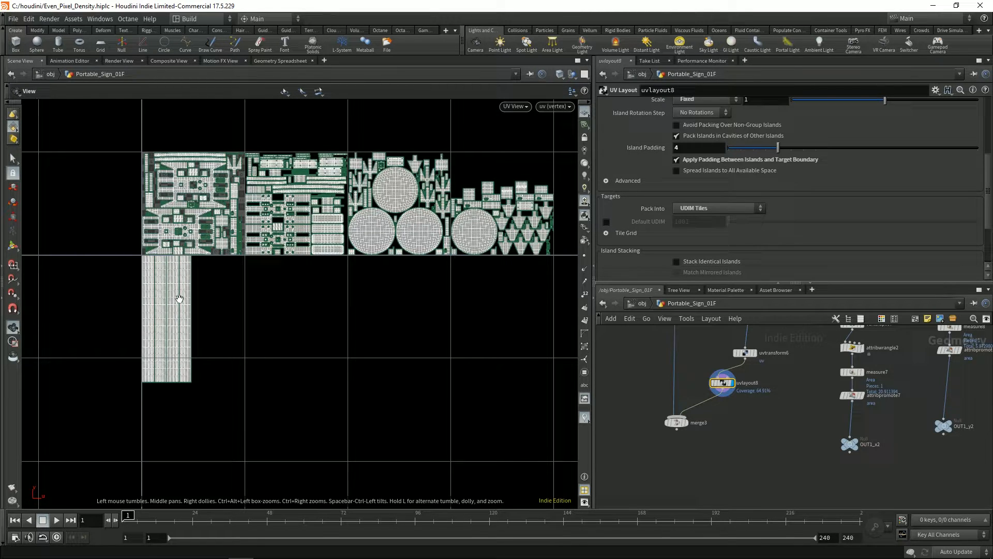
Step: Set the uniform scale of uvtransform8, below the Portable_Sign_01F5 layout, to 1.3
middle_drag(655, 358, 663, 508)
middle_drag(667, 399, 669, 507)
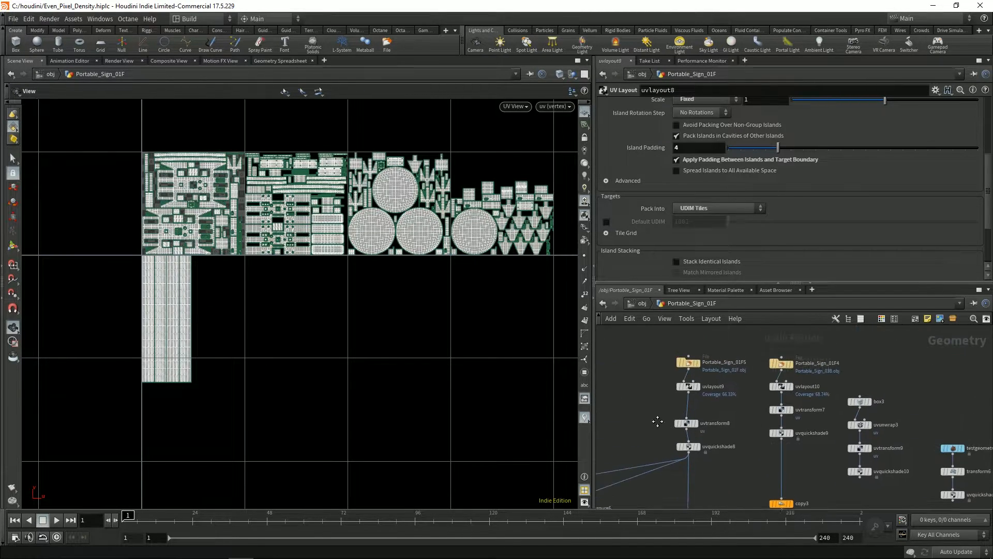
right_drag(650, 396, 678, 406)
drag(710, 437, 710, 436)
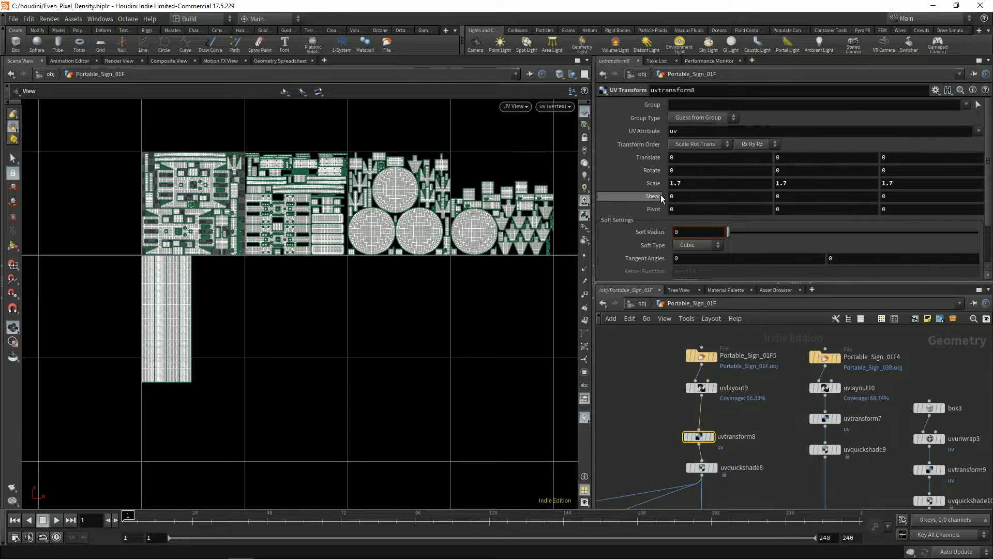
middle_click(655, 182)
mouse_move(642, 183)
middle_down()
mouse_move(591, 181)
mouse_move(632, 187)
middle_up()
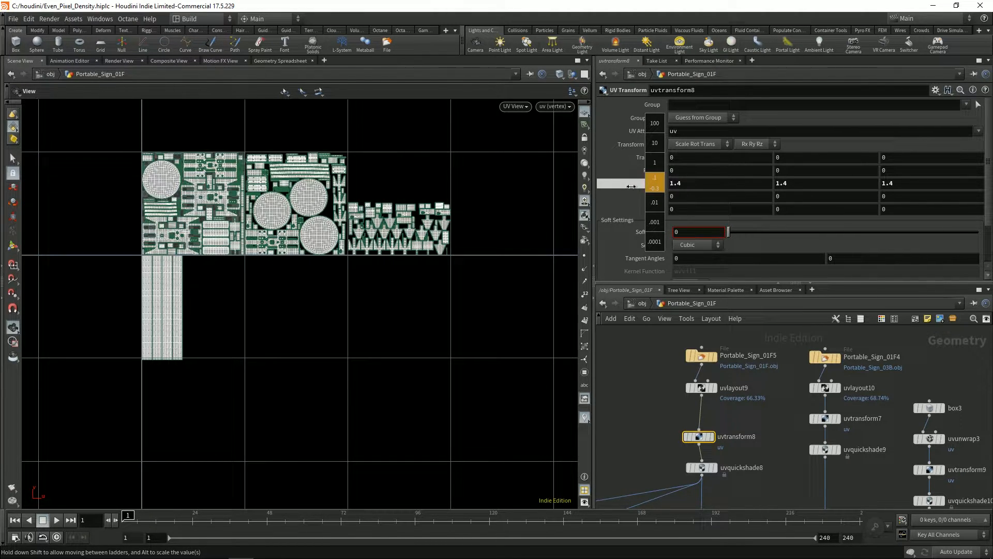
middle_drag(629, 188, 634, 191)
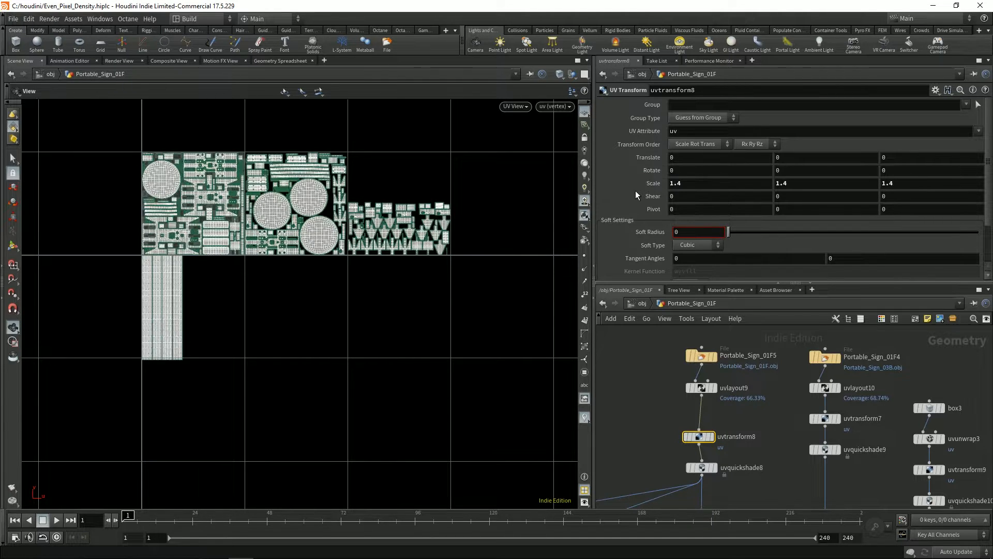
middle_drag(645, 186, 646, 190)
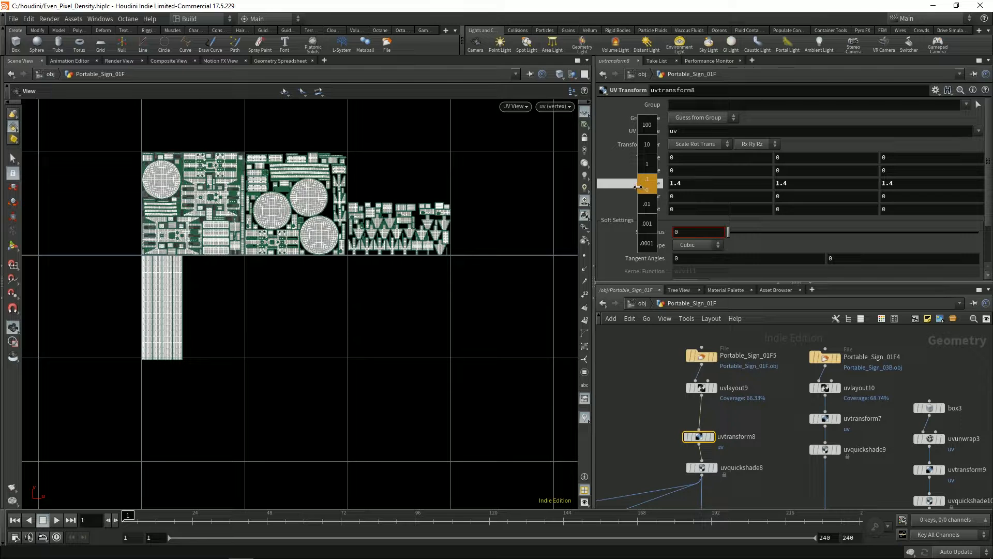
middle_drag(633, 187, 626, 188)
middle_drag(267, 227, 268, 244)
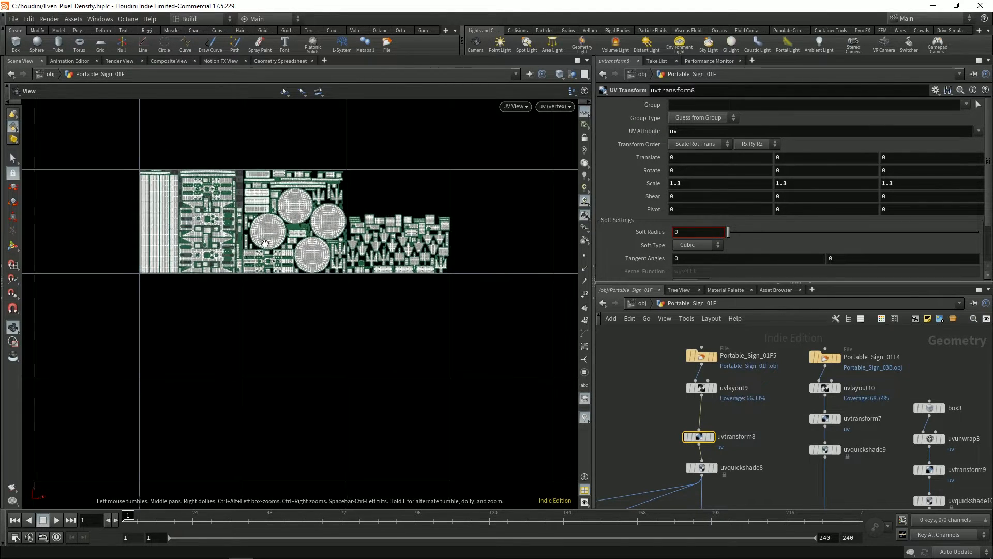
Step: Return to the perspective view and display merge3's output with all three signs
key(space+1)
middle_drag(388, 345, 381, 325)
middle_drag(642, 492, 668, 352)
middle_drag(687, 470, 641, 261)
drag(637, 361, 713, 436)
key(r)
drag(337, 352, 324, 273)
Step: Toggle the bypass on uvtransform6 to compare the signs' checker density with and without the scaling
middle_drag(743, 387, 721, 446)
drag(703, 337, 789, 371)
key(q)
key(q)
key(q)
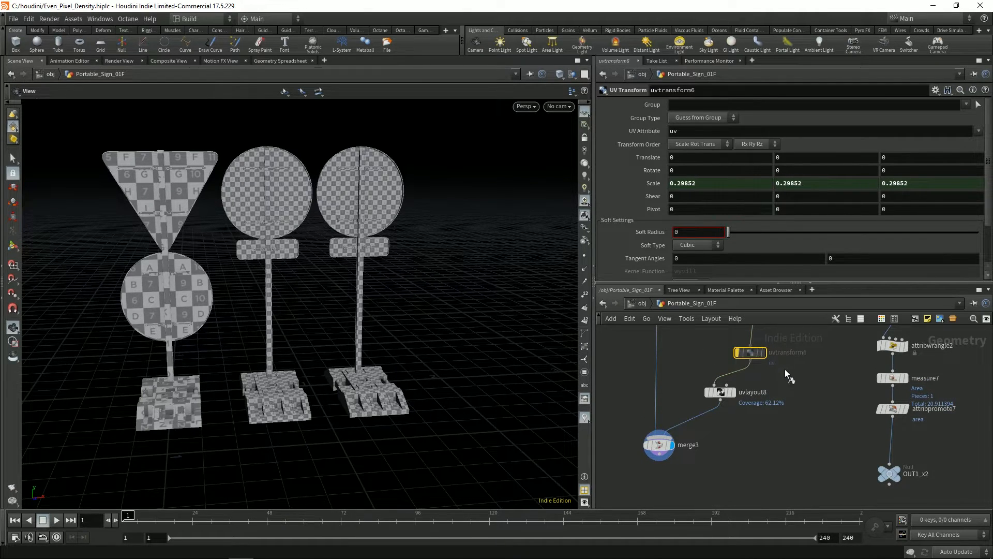
drag(311, 296, 346, 294)
key(q)
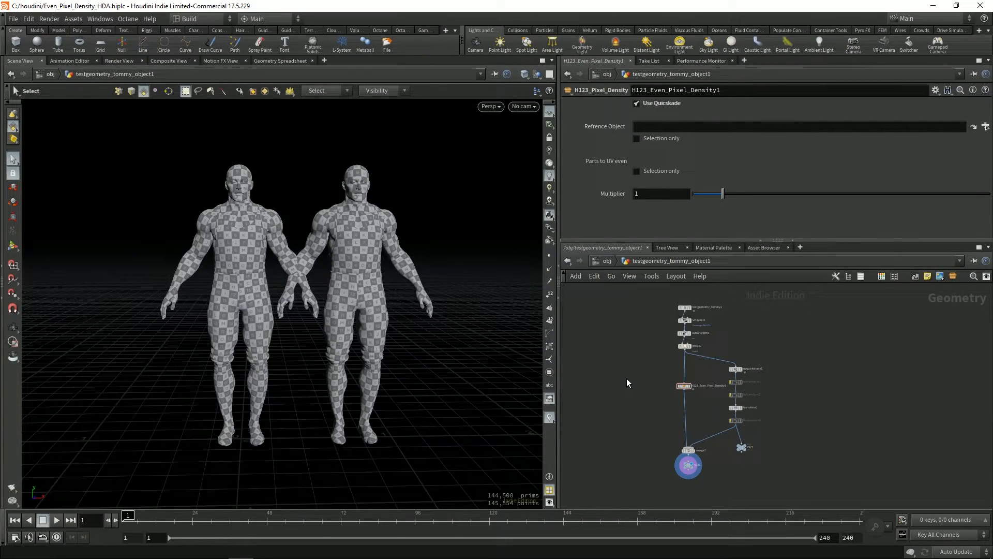
Step: Display the testgeometry_tommy1 source model in the Even_Pixel_Density_HDA scene
middle_drag(632, 382, 627, 377)
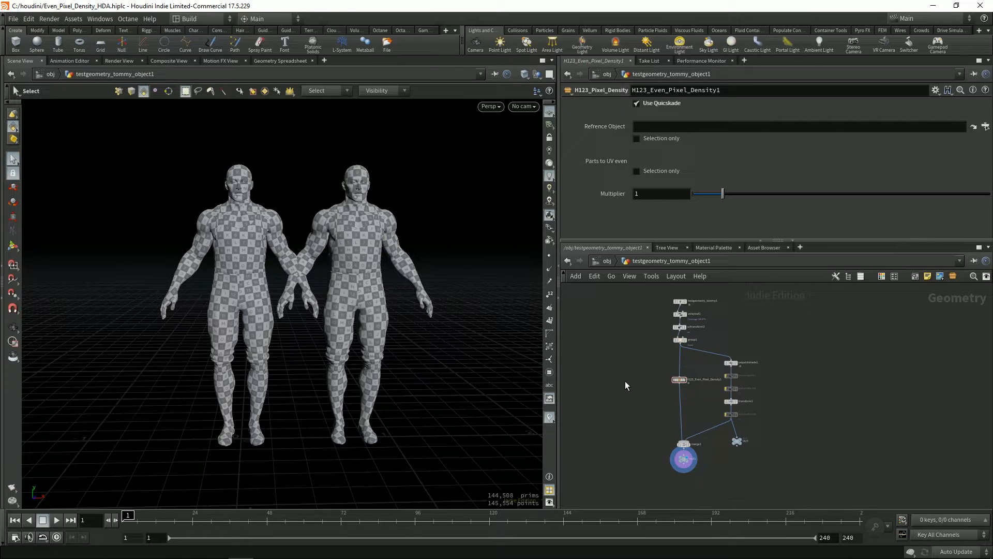
middle_drag(628, 383, 619, 384)
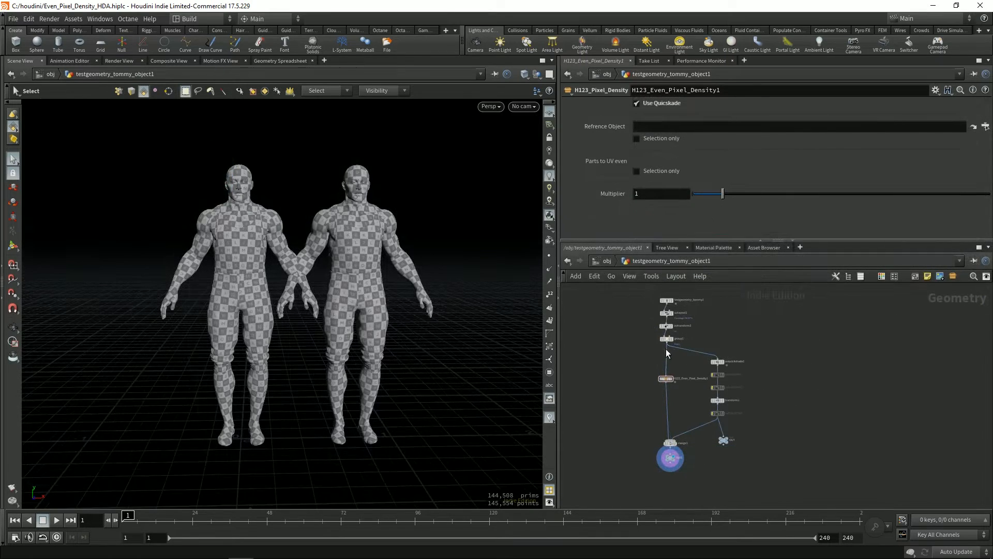
scroll(624, 315, up, 5)
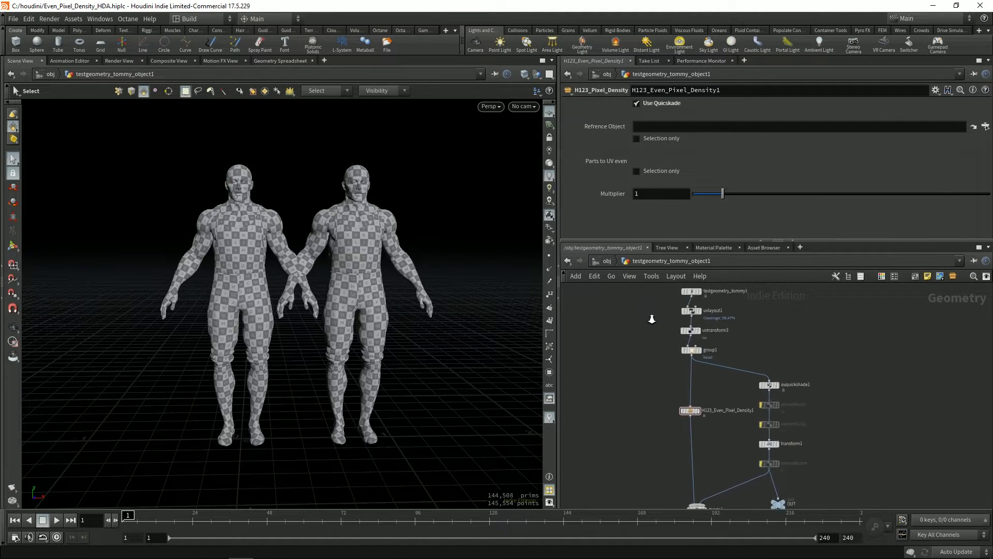
scroll(634, 314, up, 4)
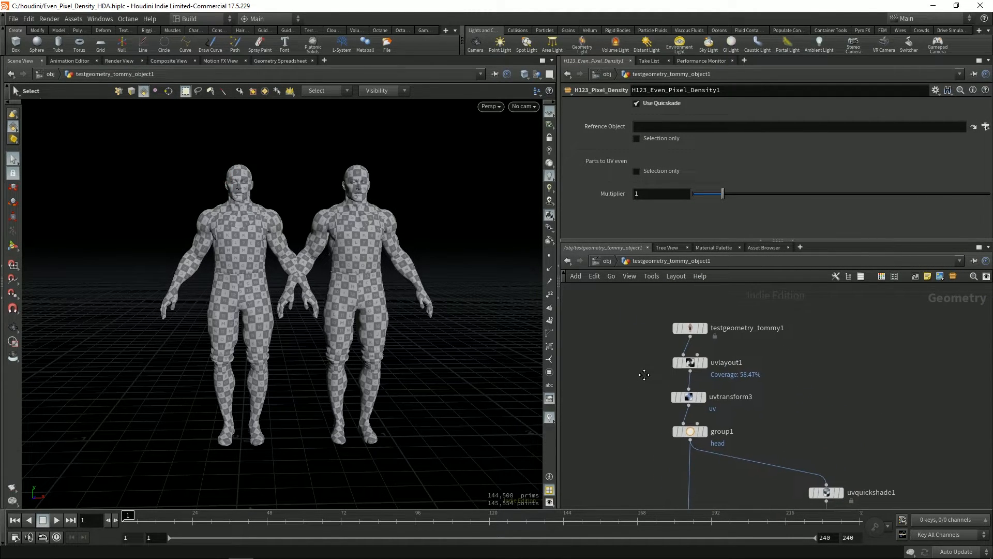
click(696, 327)
click(716, 327)
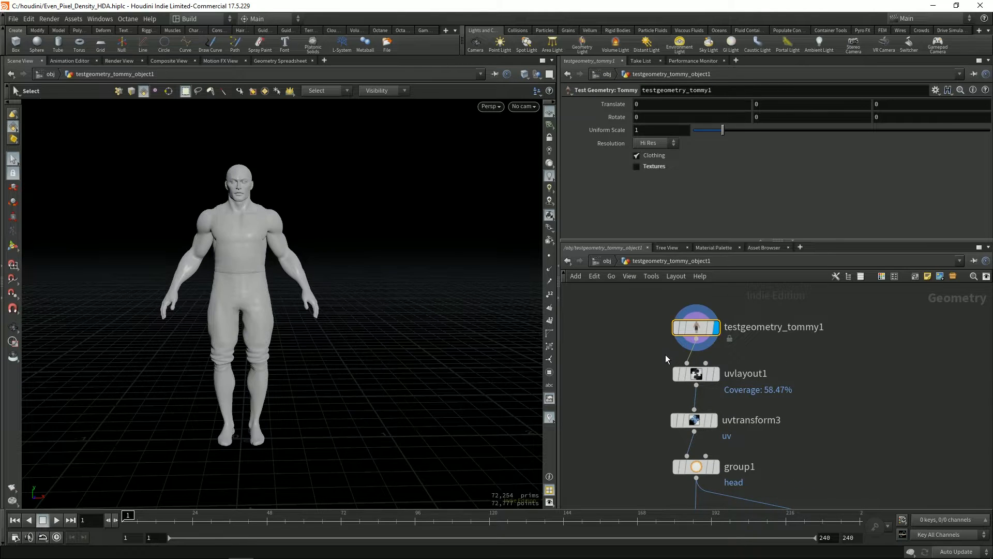
key(Escape)
alt+drag(366, 297, 373, 310)
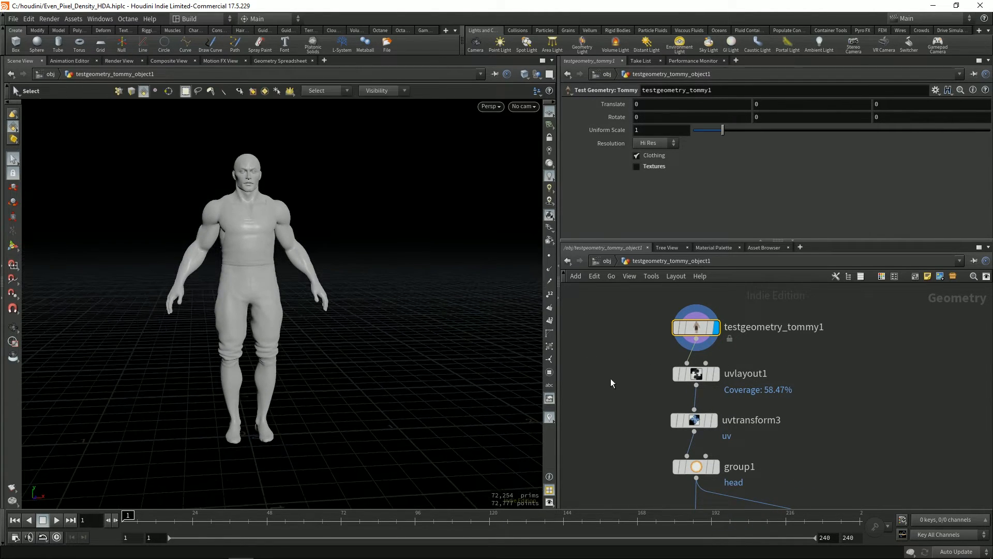
Step: Display the uvlayout1 node's output below the Tommy test geometry
middle_drag(613, 376, 612, 356)
click(702, 353)
key(r)
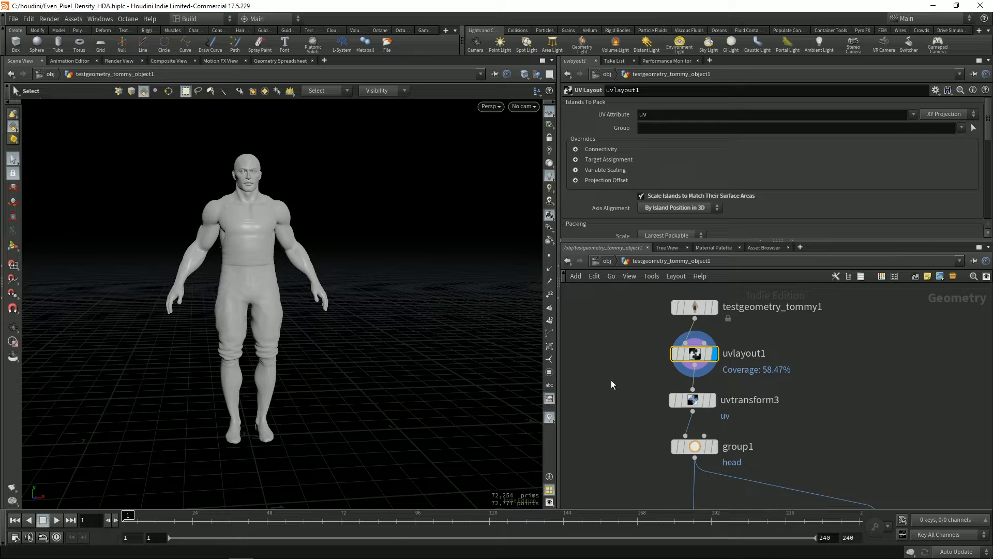
scroll(644, 408, down, 4)
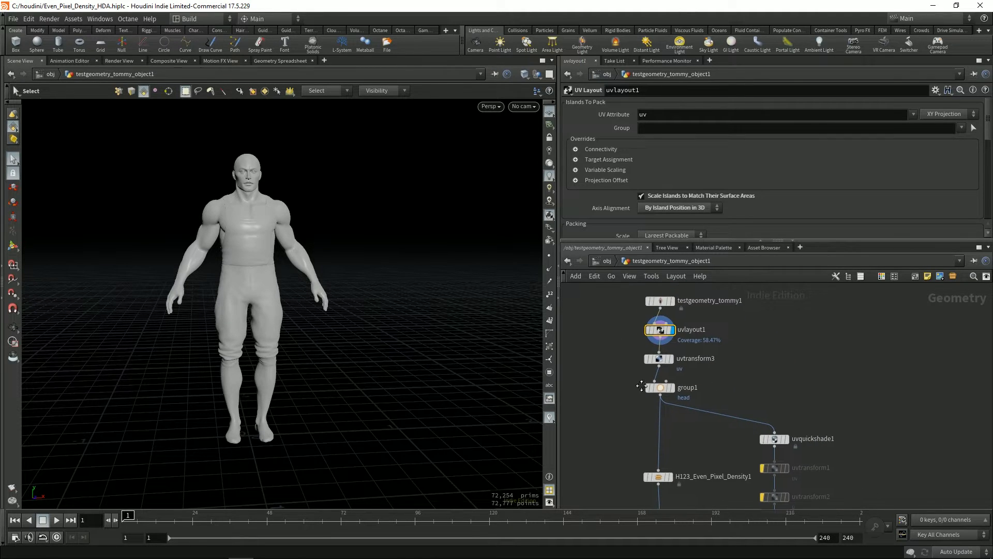
alt+middle_drag(318, 285, 323, 291)
Step: Display uvquickshade1's output and inspect its islands in the UV view
middle_drag(836, 440, 835, 380)
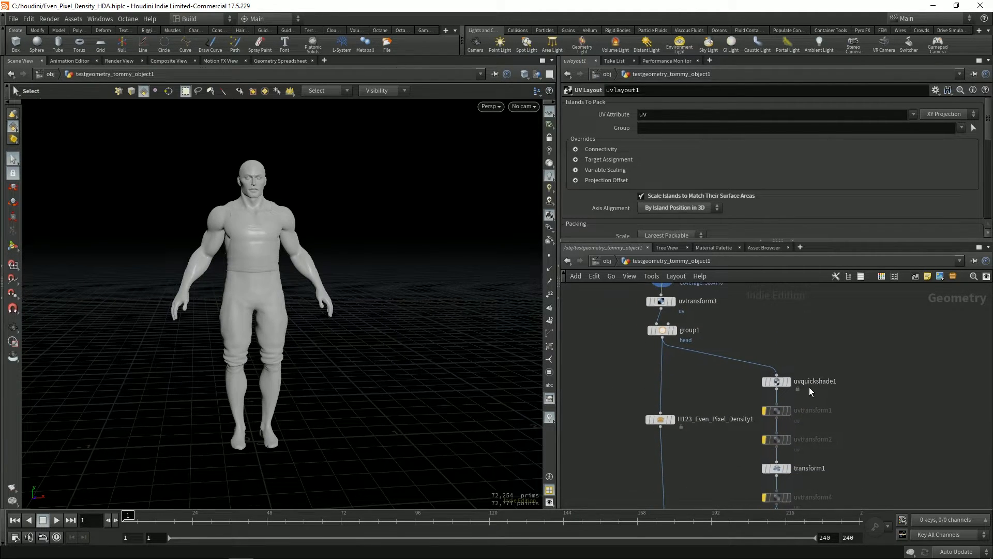
key(r)
click(776, 382)
alt+drag(277, 259, 238, 255)
key(space+5)
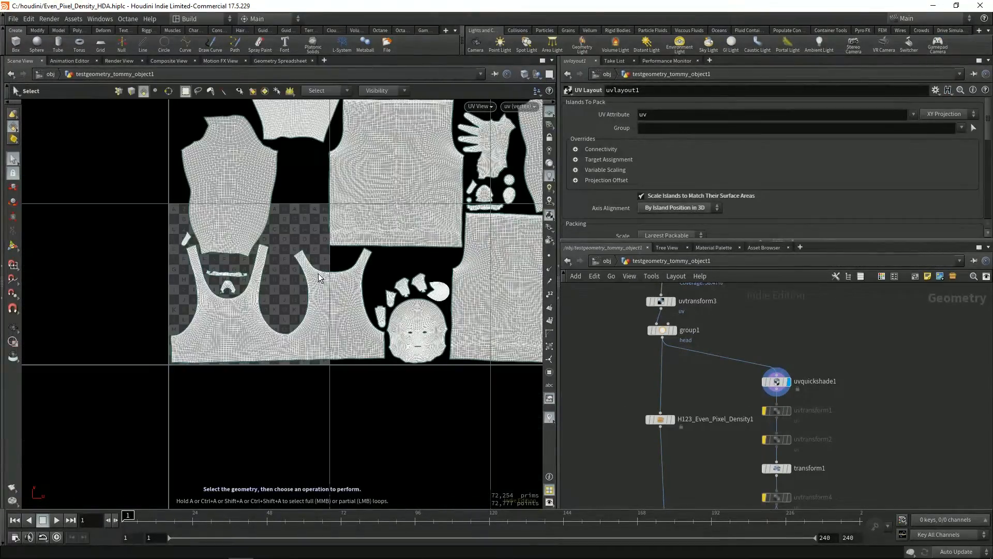
Step: Bypass uvtransform3 to compare the UV scale, and re-enable it
middle_drag(697, 321, 705, 422)
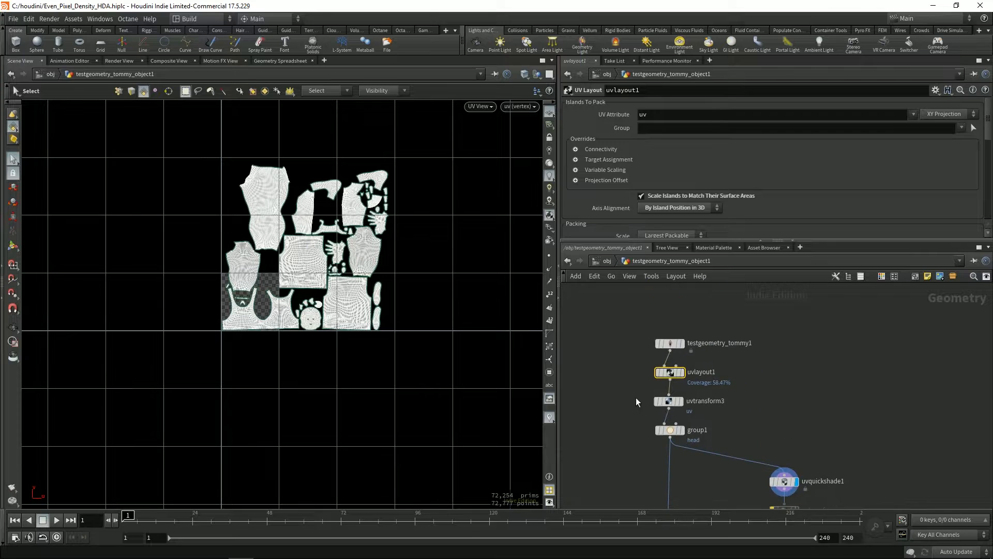
key(b)
click(675, 402)
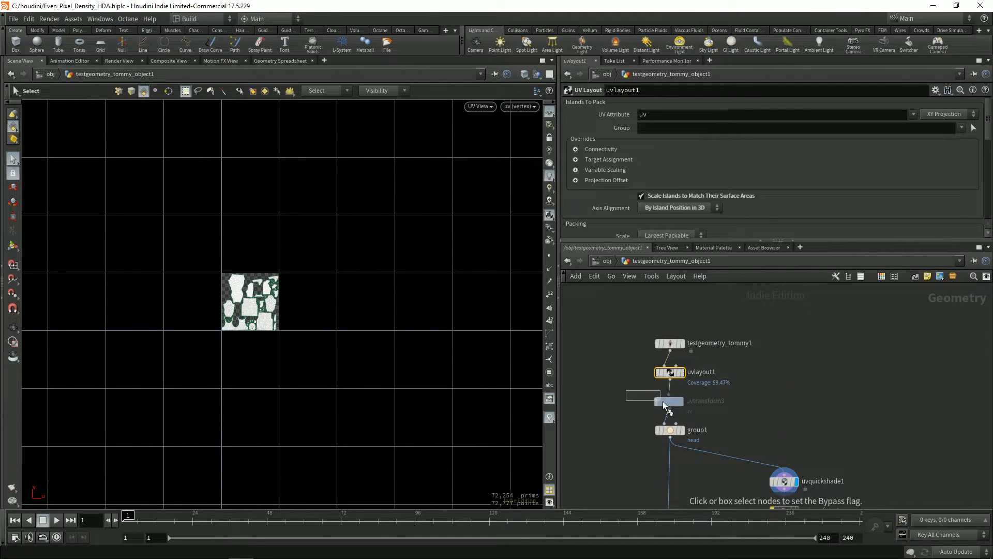
drag(663, 402, 666, 401)
Step: Display uvlayout1, toggle its bypass to compare the original and packed UVs, and return to the perspective view
key(r)
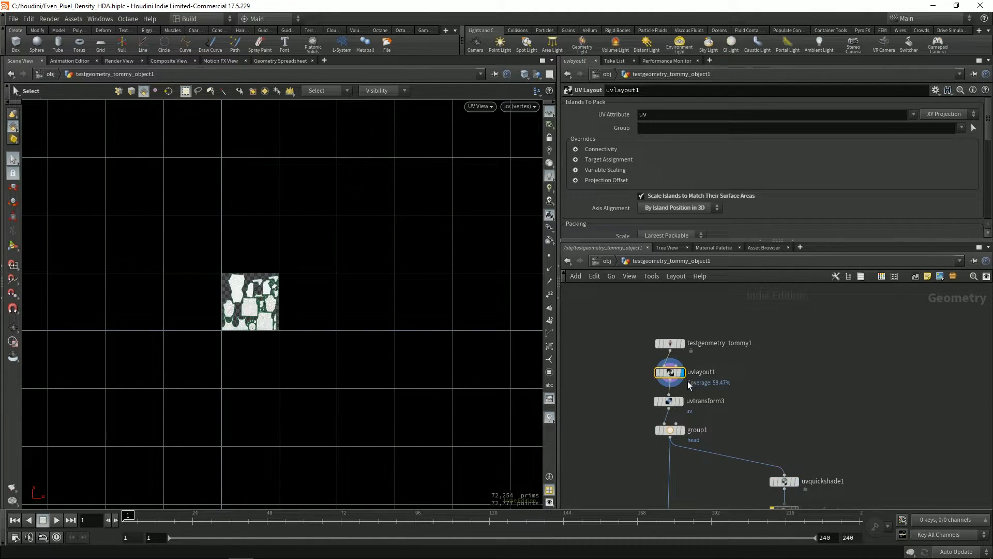
key(b)
alt+right_drag(310, 333, 388, 302)
alt+middle_drag(388, 301, 407, 273)
key(b)
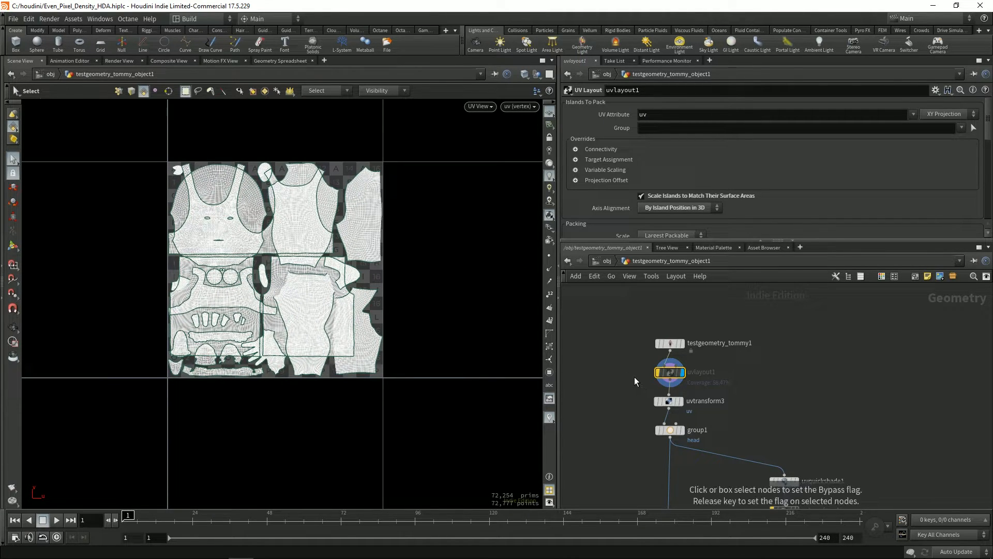
key(space+1)
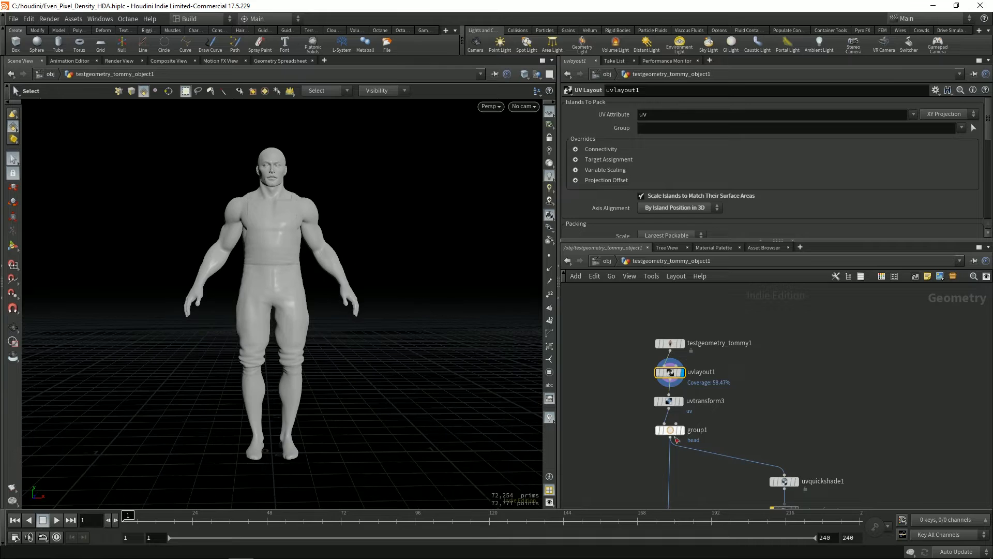
Step: Display uvquickshade1's output, and display group1's output to examine the head primitive group on the character
click(796, 482)
middle_drag(733, 418, 723, 346)
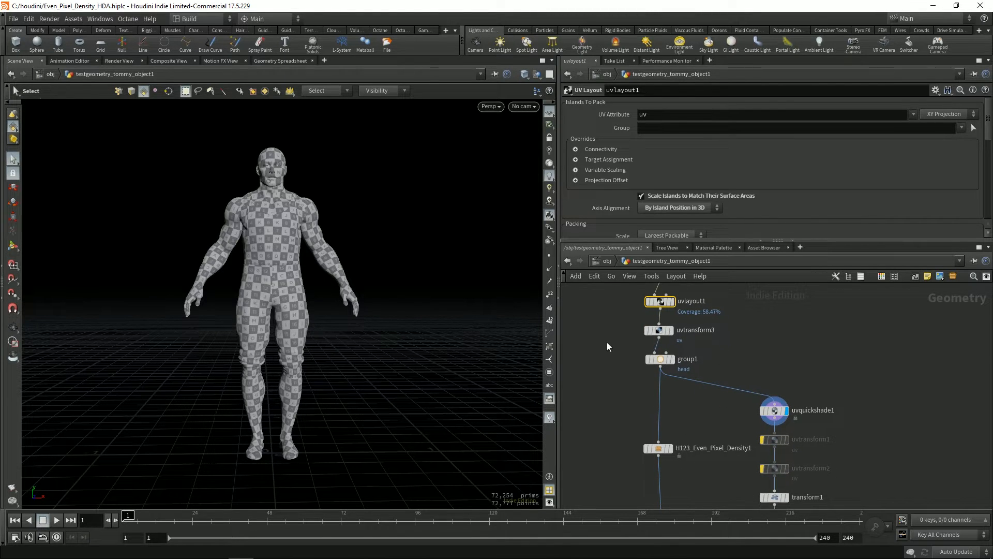
click(659, 359)
click(672, 359)
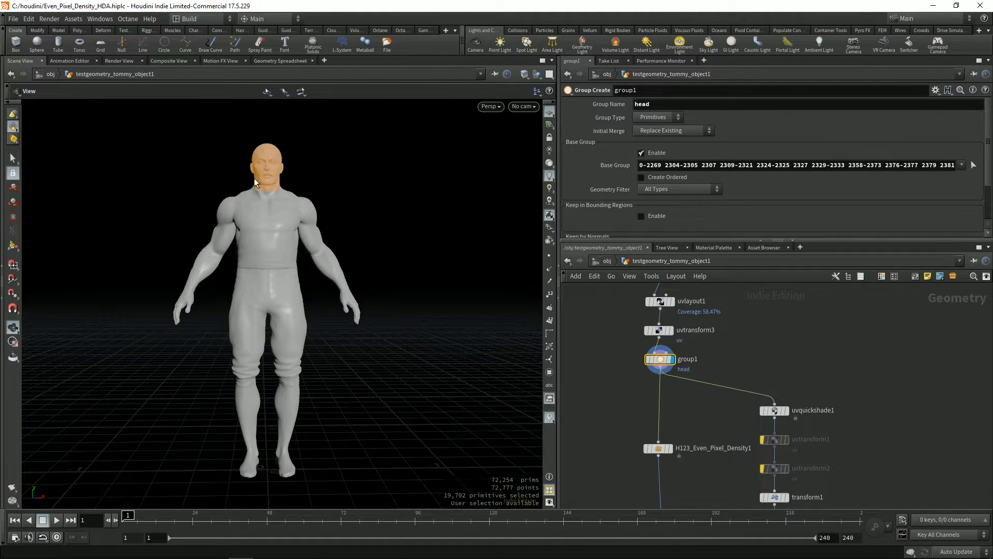
middle_drag(287, 178, 335, 205)
scroll(335, 205, up, 3)
drag(335, 205, 325, 241)
middle_drag(324, 242, 292, 182)
Step: Display uvquickshade1 again and inspect the checker texture over the whole body
middle_drag(832, 388, 820, 357)
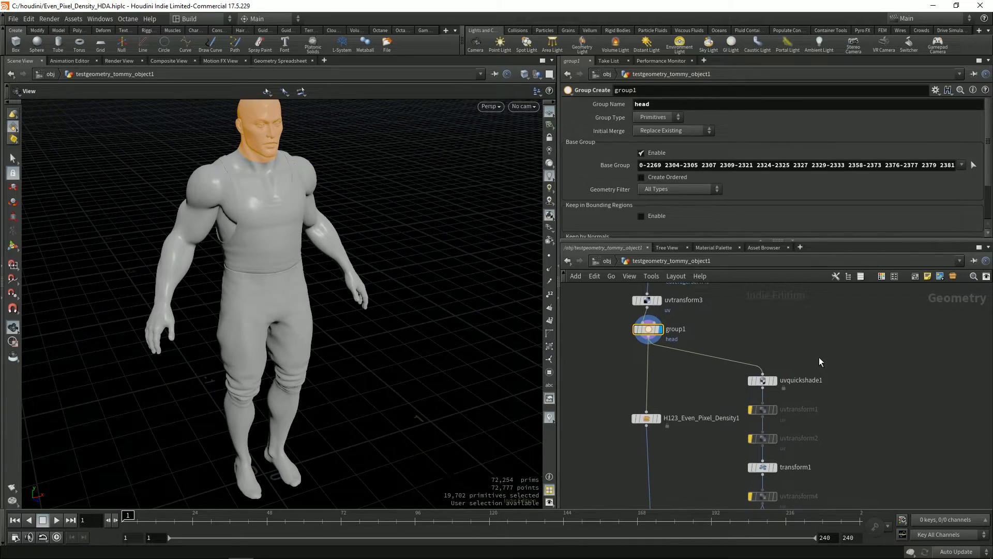
click(762, 382)
click(775, 382)
middle_drag(344, 257, 355, 304)
drag(355, 305, 257, 284)
right_drag(256, 284, 250, 257)
middle_drag(250, 256, 228, 171)
drag(228, 171, 234, 151)
middle_drag(719, 457, 699, 381)
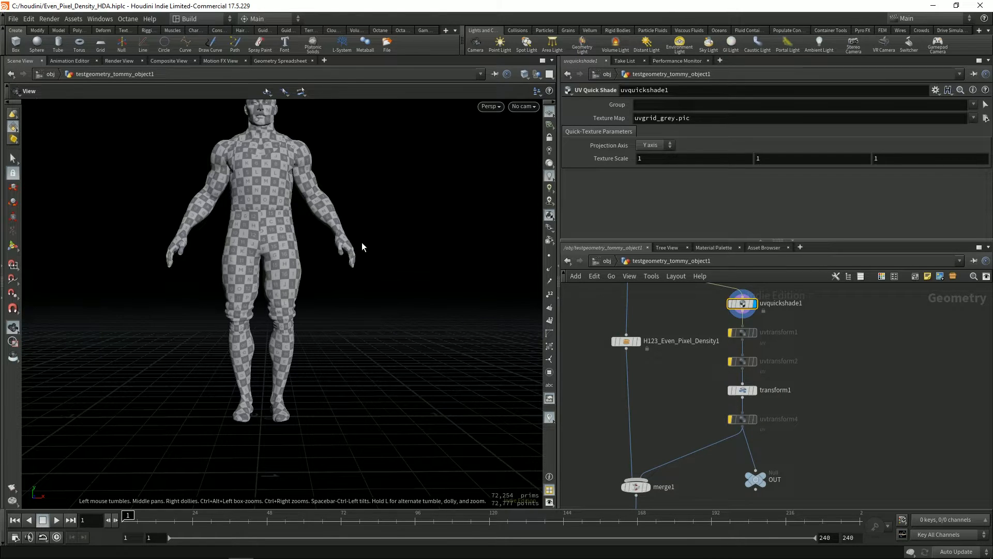
middle_drag(342, 257, 370, 297)
drag(370, 297, 342, 302)
right_drag(342, 302, 336, 315)
middle_drag(336, 315, 342, 309)
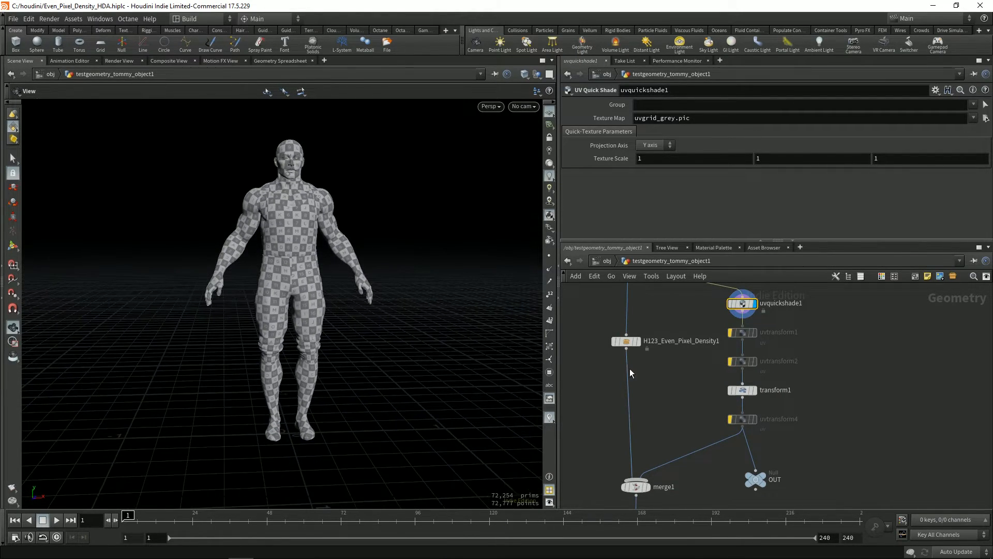
Step: Delete the existing Even Pixel Density node and insert a fresh H123_Pixel_Density node between group1 and merge1
scroll(668, 371, down, 3)
click(657, 363)
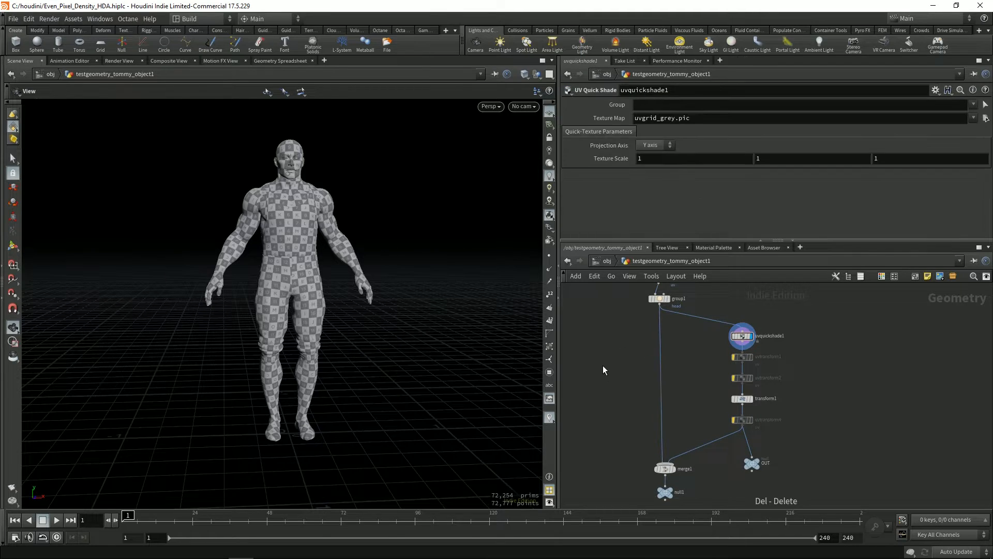
key(Tab)
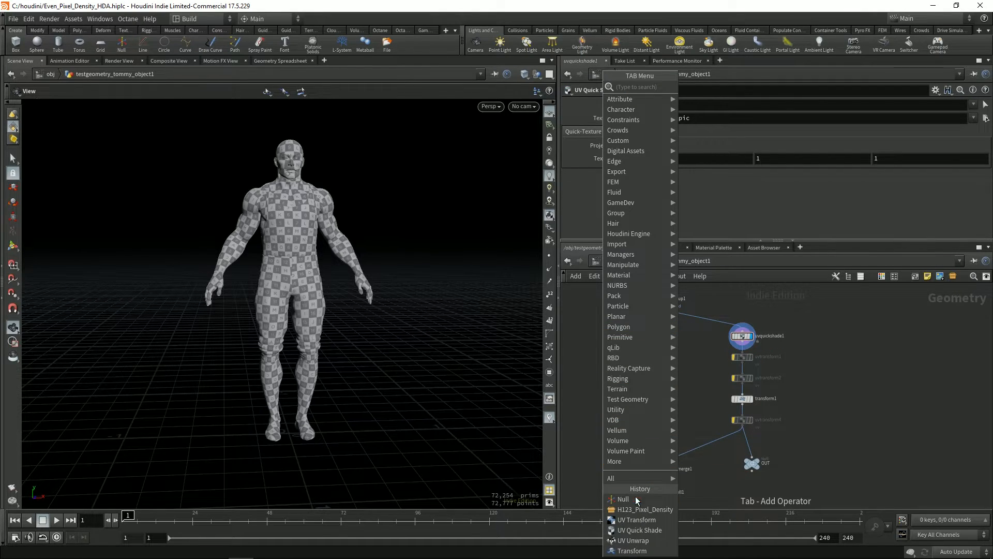
click(644, 510)
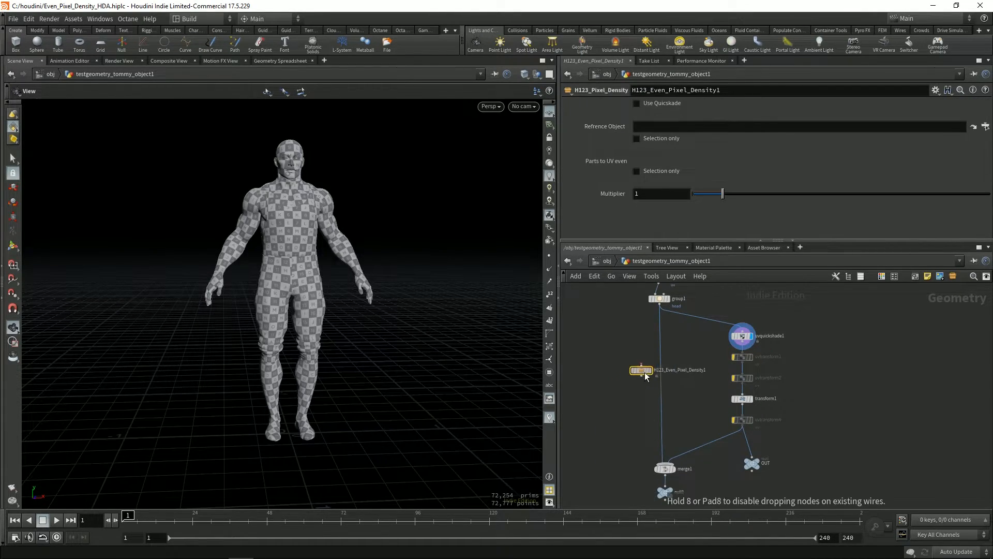
click(666, 372)
drag(665, 371, 656, 373)
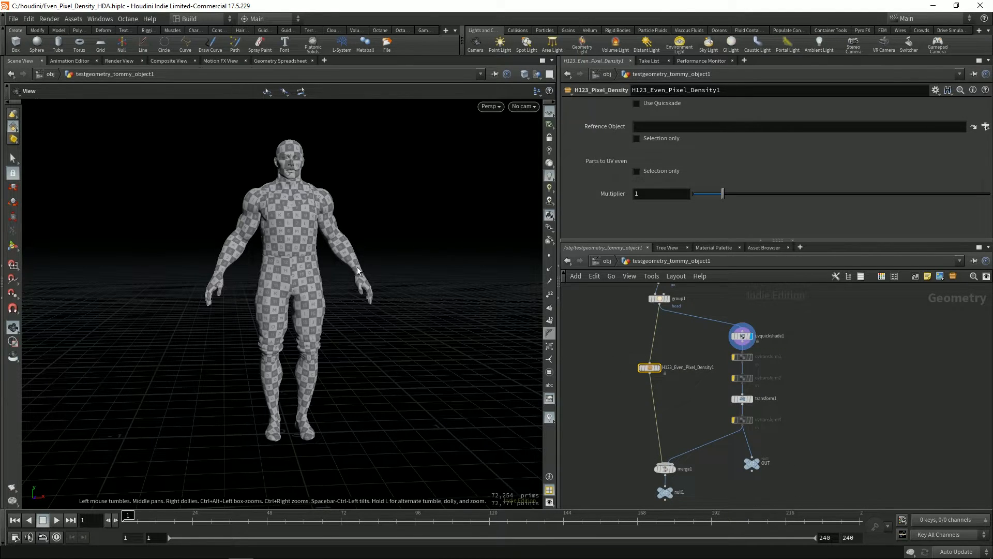
Step: Display merge1 and enable Use Quicskade on the H123_Even_Pixel_Density1 node
scroll(307, 215, up, 2)
click(672, 469)
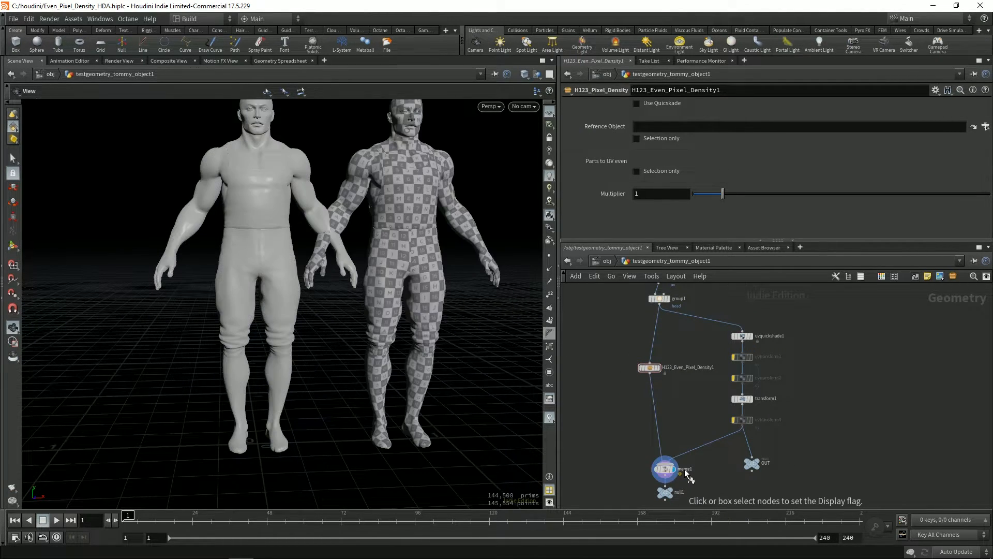
scroll(505, 367, down, 2)
drag(674, 390, 672, 392)
scroll(342, 282, up, 3)
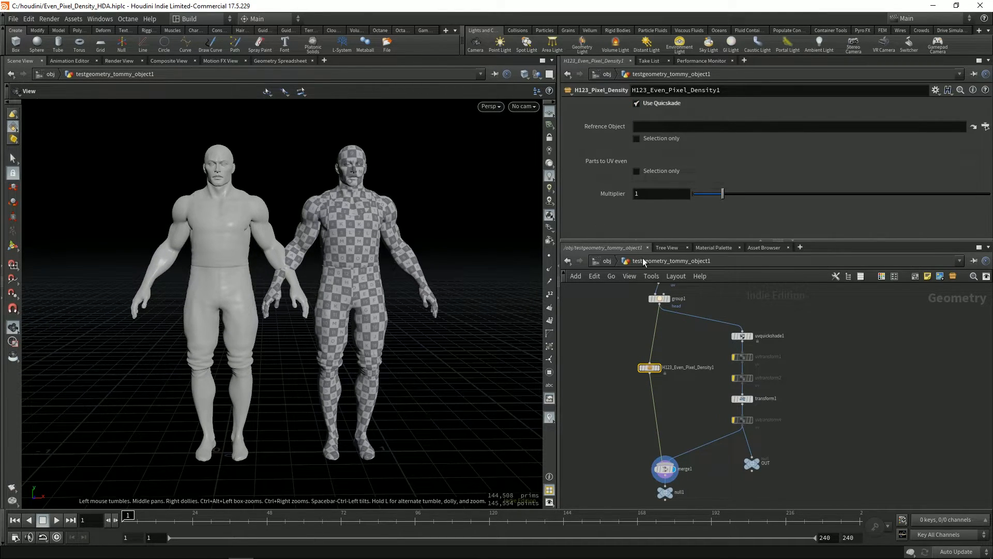
Step: Display the outputs of merge1, H123_Even_Pixel_Density1 and null1 in turn, ending with null1 displayed
middle_drag(627, 444, 627, 421)
drag(635, 432, 678, 445)
key(r)
drag(604, 322, 673, 357)
key(r)
drag(644, 453, 672, 470)
key(r)
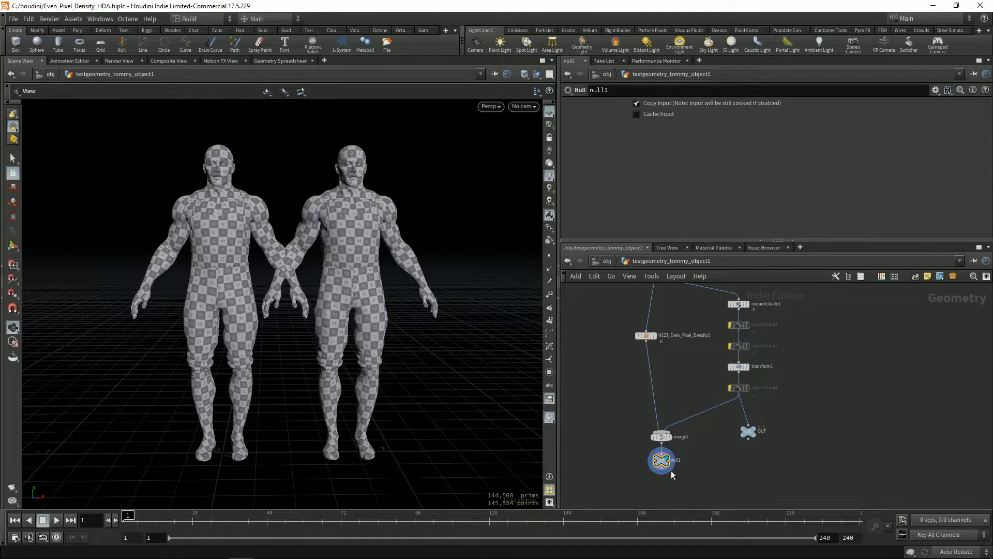
drag(392, 301, 373, 293)
Step: Toggle Use Quicskade off and on for H123_Even_Pixel_Density1 to compare the shading, ending with it enabled
middle_drag(636, 356, 643, 373)
click(654, 354)
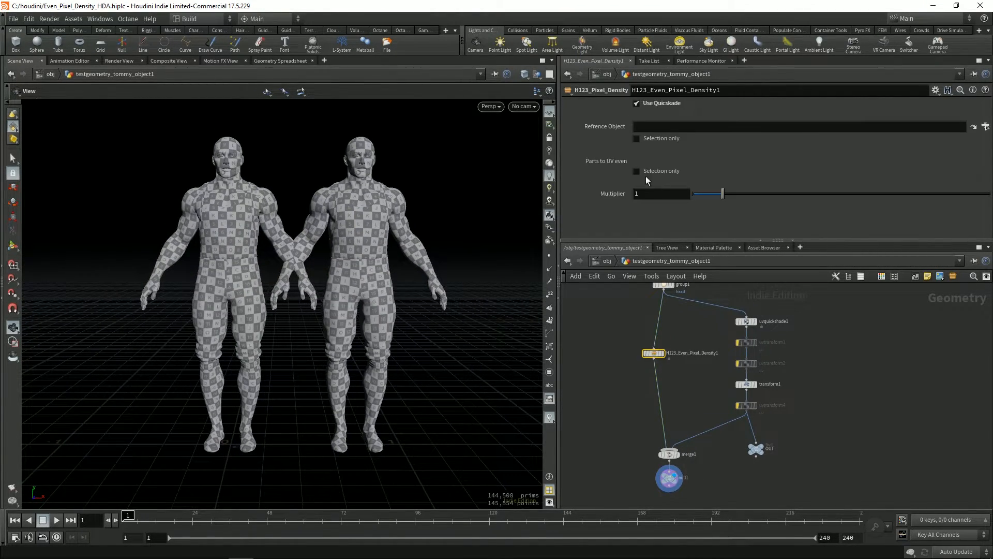
click(652, 102)
click(653, 103)
click(654, 103)
click(654, 103)
drag(460, 234, 419, 239)
middle_drag(733, 455, 742, 466)
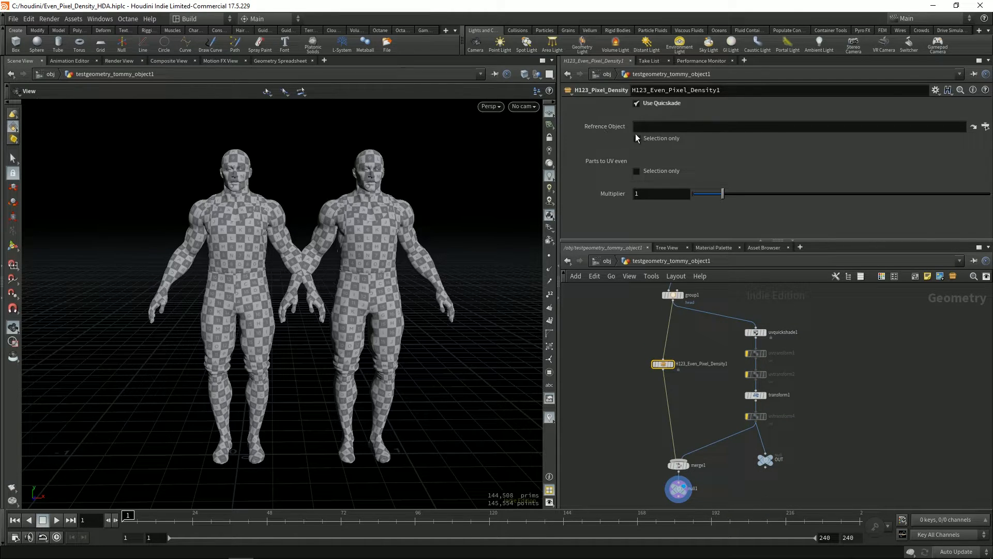
Step: Set the pixel density node's reference object to ../OUT and its Multiplier to 1.29
drag(389, 300, 358, 291)
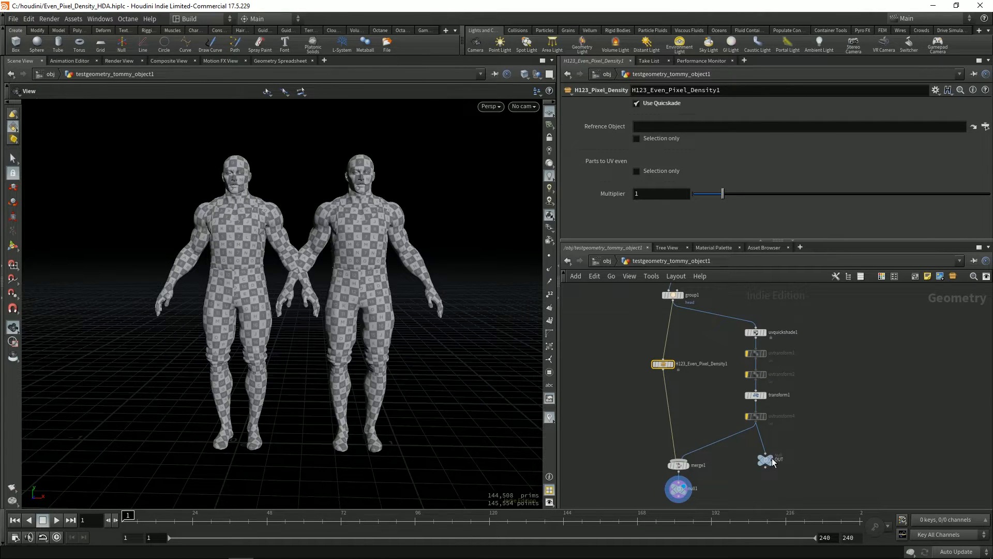
drag(766, 459, 758, 188)
drag(700, 129, 704, 130)
middle_drag(720, 387, 726, 381)
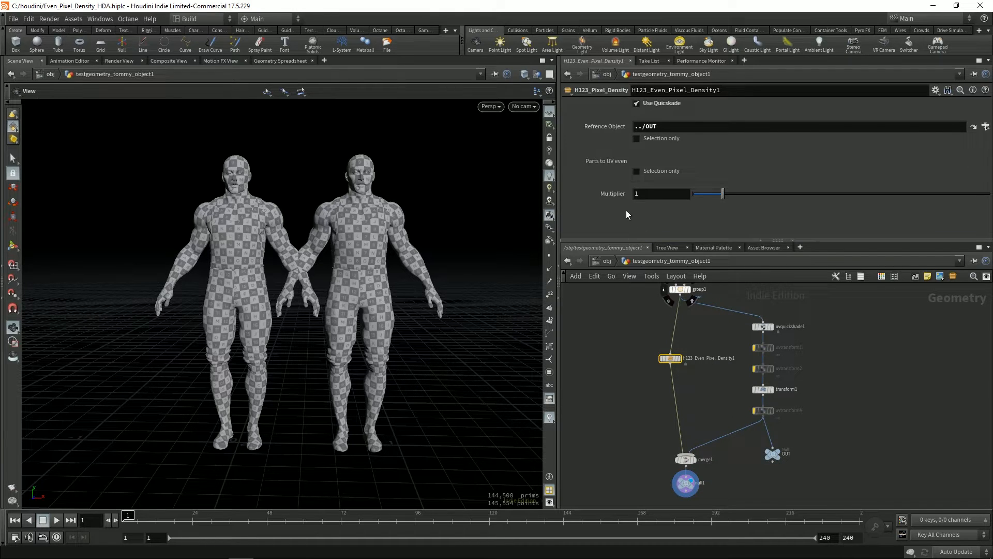
mouse_move(722, 192)
mouse_down()
mouse_move(765, 194)
mouse_move(732, 200)
mouse_up()
scroll(692, 372, up, 3)
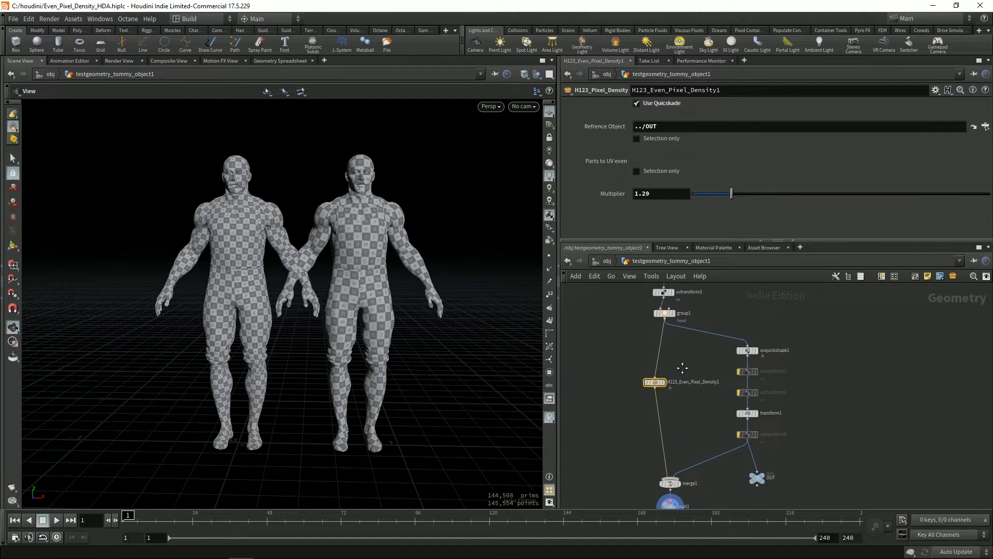
Step: Add a UV Transform node to the network beside the uvquickshade1 branch
scroll(775, 315, up, 3)
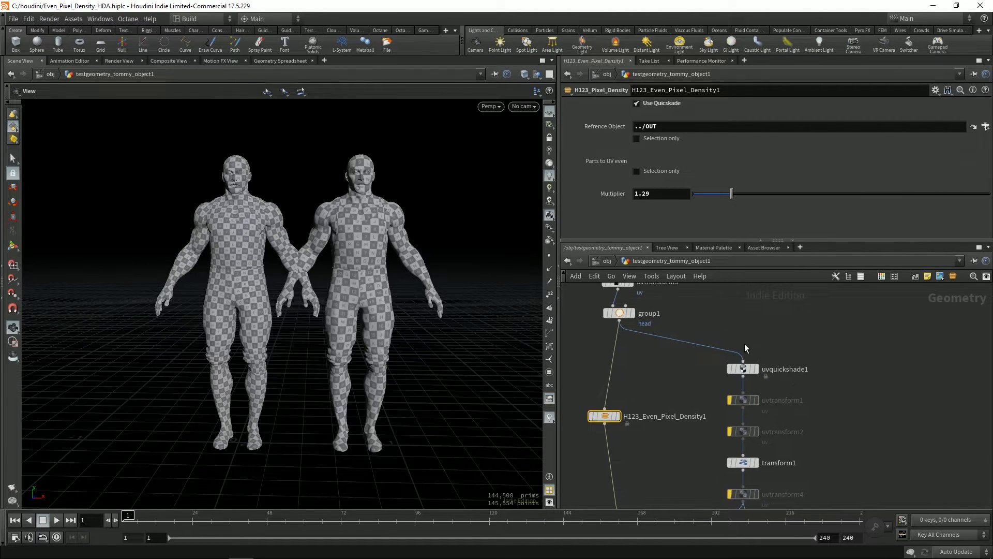
key(Tab)
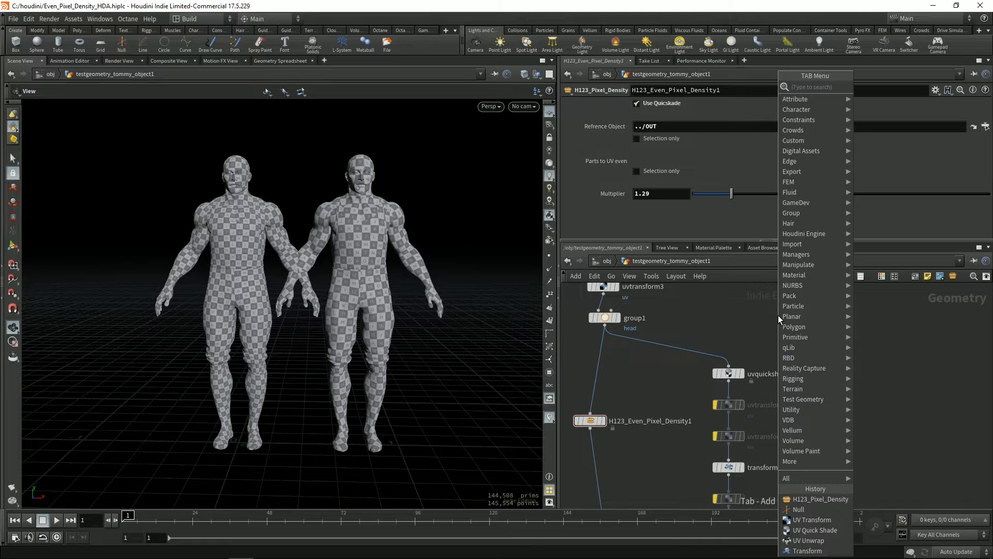
text(uv)
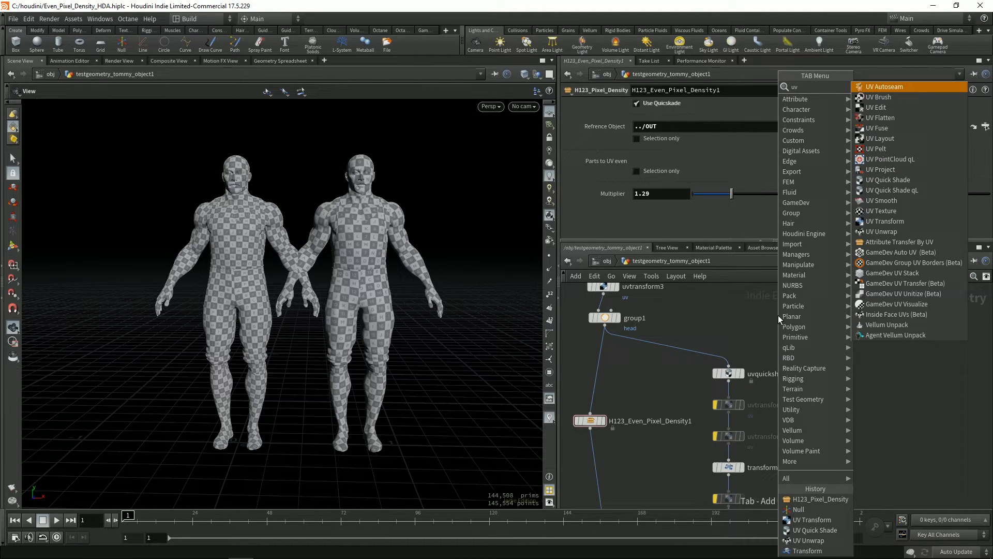
key(Up)
key(Up)
key(Up)
key(Up)
key(Up)
key(Up)
key(Up)
key(Up)
key(Up)
key(Up)
key(Up)
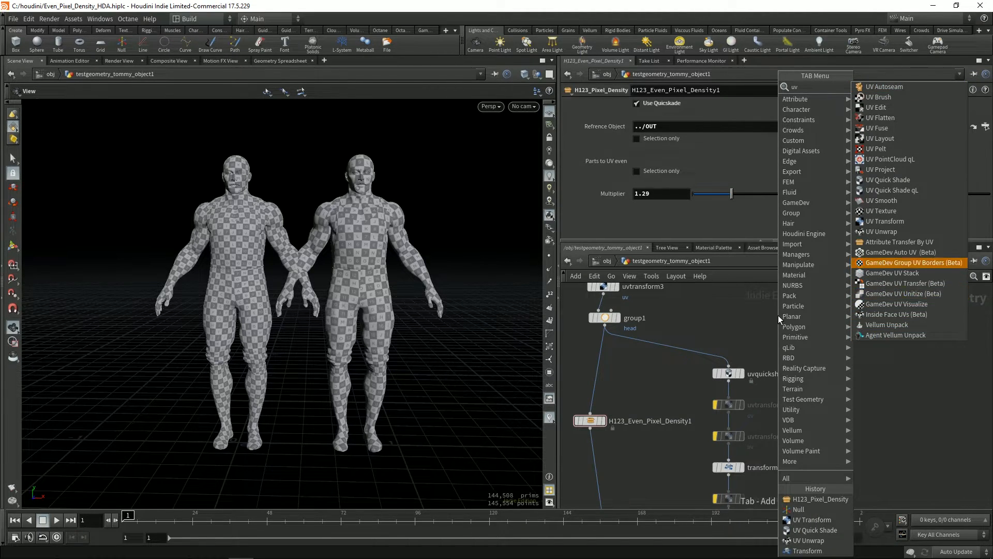
key(Up)
key(Return)
click(778, 315)
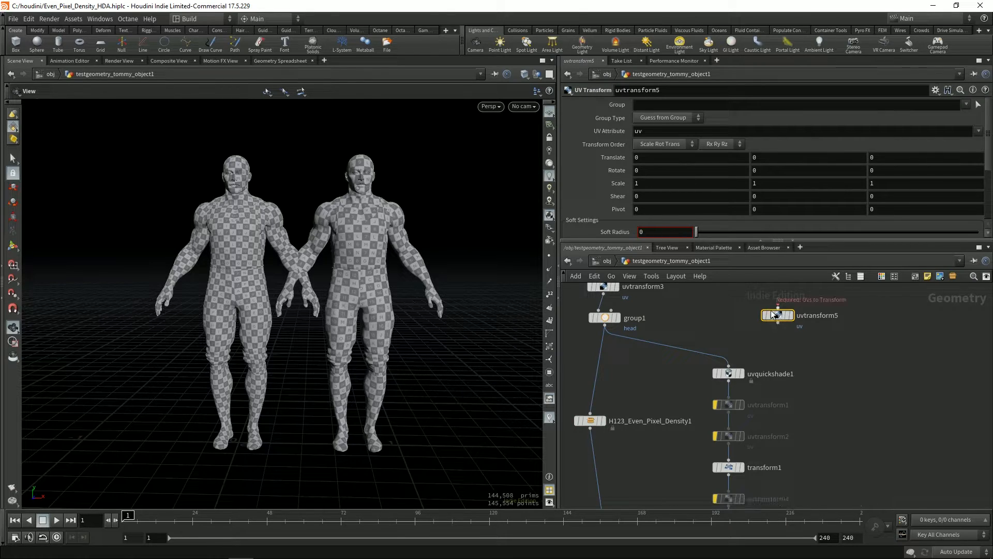
Step: Insert uvtransform5 between uvtransform2 and transform1 and set its Scale to 2 on all three axes
drag(781, 322, 827, 421)
middle_drag(775, 462, 800, 408)
scroll(784, 326, down, 3)
drag(828, 345, 765, 384)
key(Escape)
middle_drag(619, 183, 677, 180)
Step: Set the H123_Even_Pixel_Density1 Multiplier back to 1 and compare the checker density of the two characters
mouse_move(685, 396)
middle_down()
mouse_move(702, 398)
mouse_move(679, 398)
middle_up()
drag(632, 348, 696, 396)
key(Return)
right_drag(260, 277, 309, 267)
mouse_move(309, 267)
mouse_down()
mouse_move(321, 290)
mouse_move(328, 270)
mouse_up()
middle_drag(328, 270, 326, 296)
drag(326, 296, 325, 271)
right_drag(325, 271, 296, 279)
middle_drag(296, 279, 312, 278)
drag(311, 278, 313, 286)
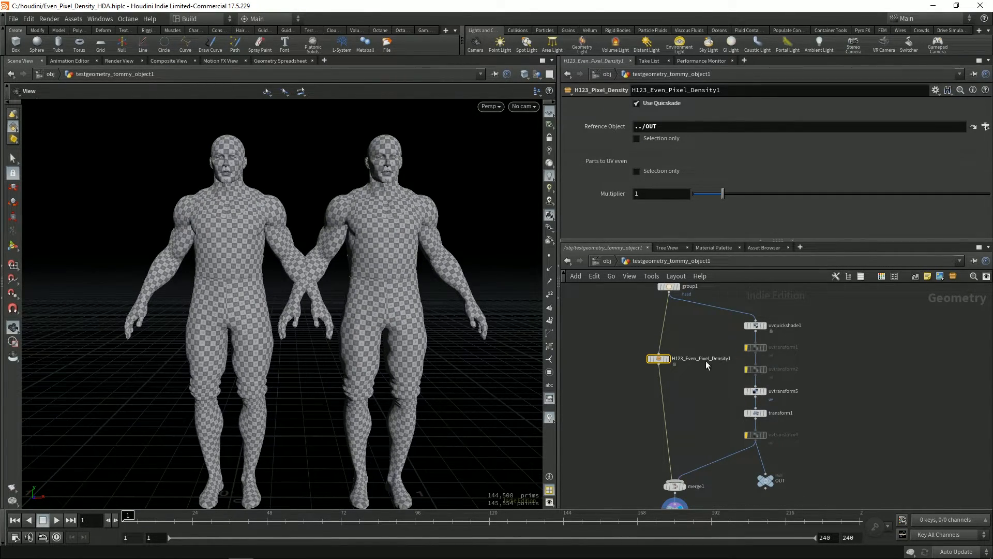
Step: Delete the uvtransform5 node from the reference branch
click(755, 392)
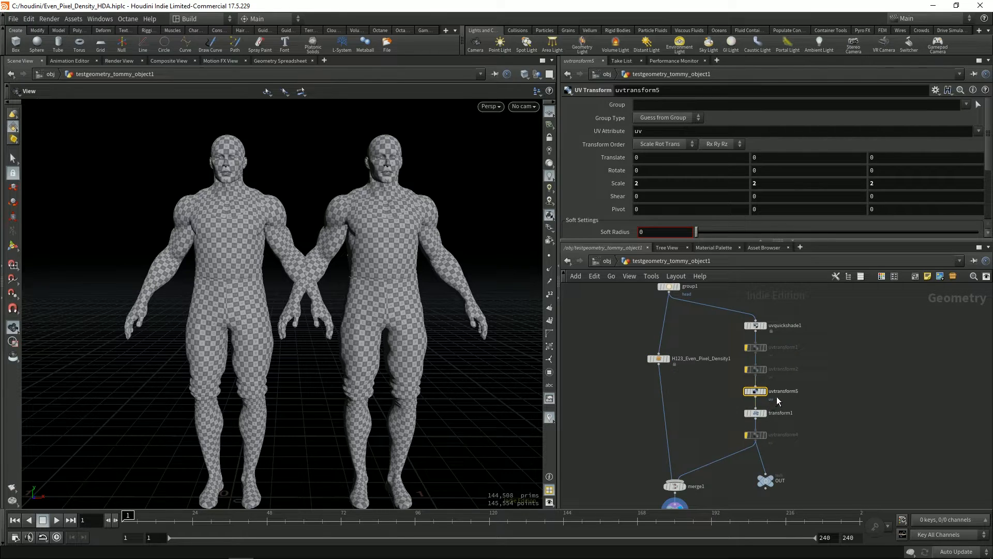
key(Delete)
drag(435, 259, 405, 252)
Step: Re-enable the bypassed uvtransform1 and uvtransform2 nodes and inspect the reference character's head and pants checkers
scroll(804, 362, up, 3)
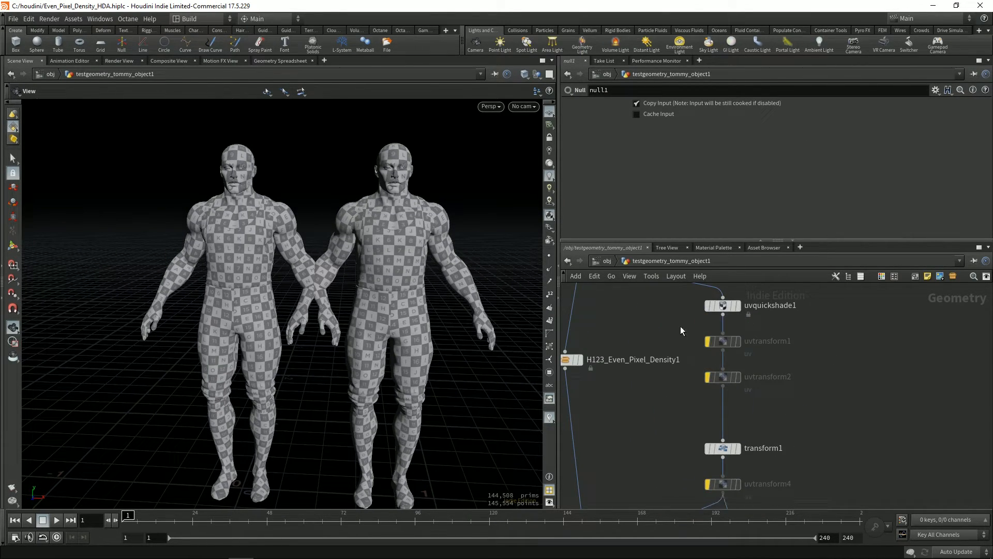
drag(758, 395, 760, 393)
drag(414, 248, 330, 262)
middle_drag(329, 262, 310, 298)
scroll(401, 210, up, 3)
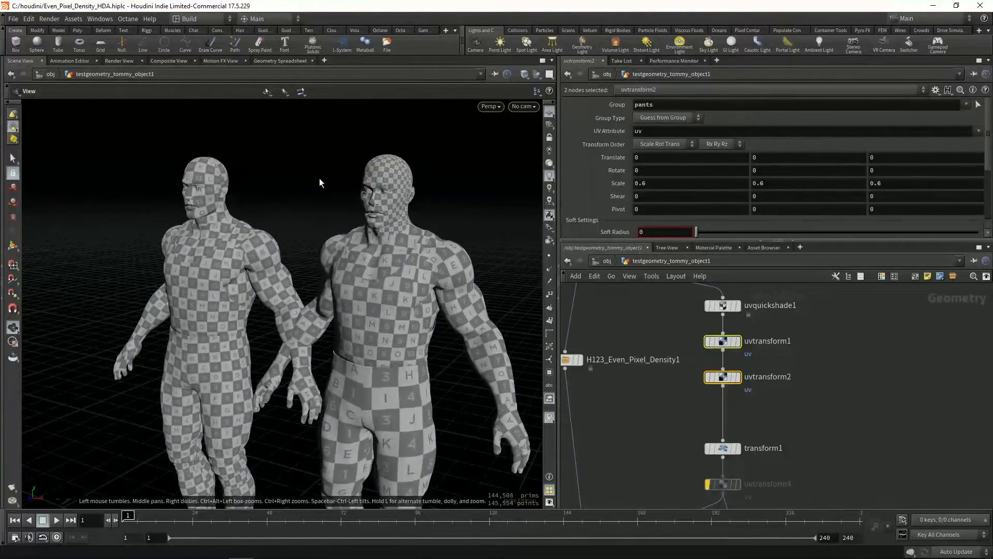
drag(365, 200, 361, 157)
mouse_move(374, 202)
mouse_down()
mouse_move(355, 215)
mouse_move(355, 195)
mouse_move(371, 208)
mouse_move(347, 213)
mouse_move(378, 208)
mouse_up()
Step: Enable Selection only for the reference object on H123_Even_Pixel_Density1 and set its Base Group to head
middle_drag(627, 390, 702, 392)
scroll(696, 397, down, 2)
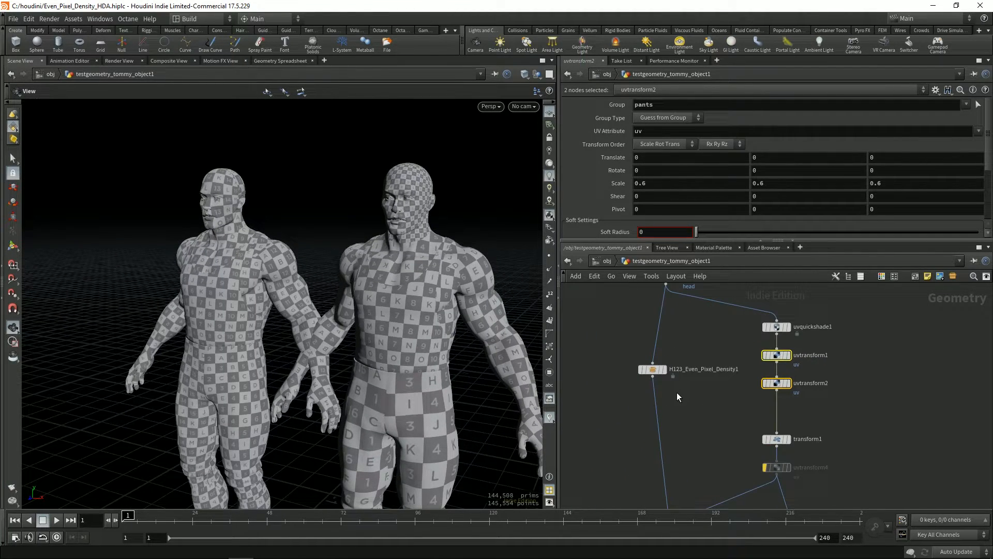
click(653, 373)
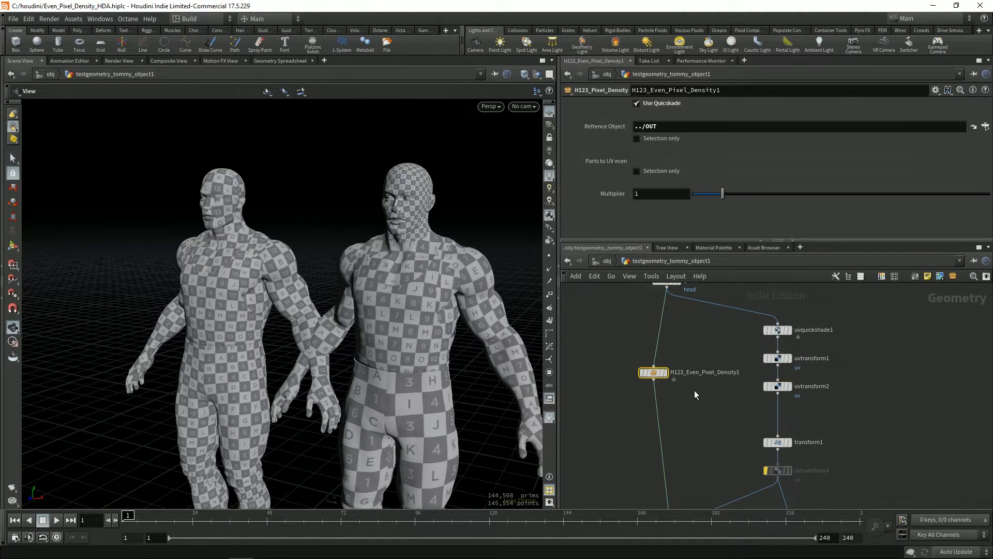
click(647, 139)
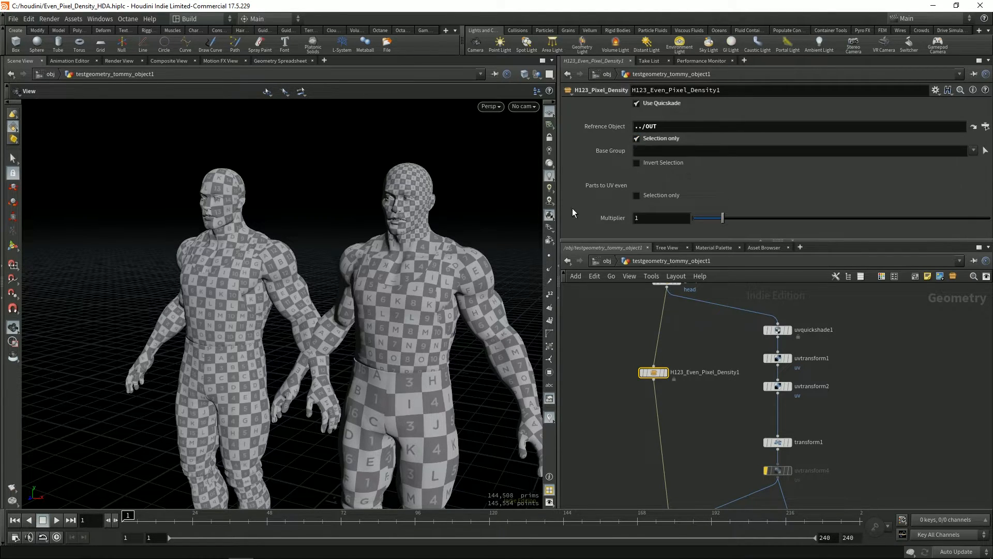
drag(392, 260, 541, 206)
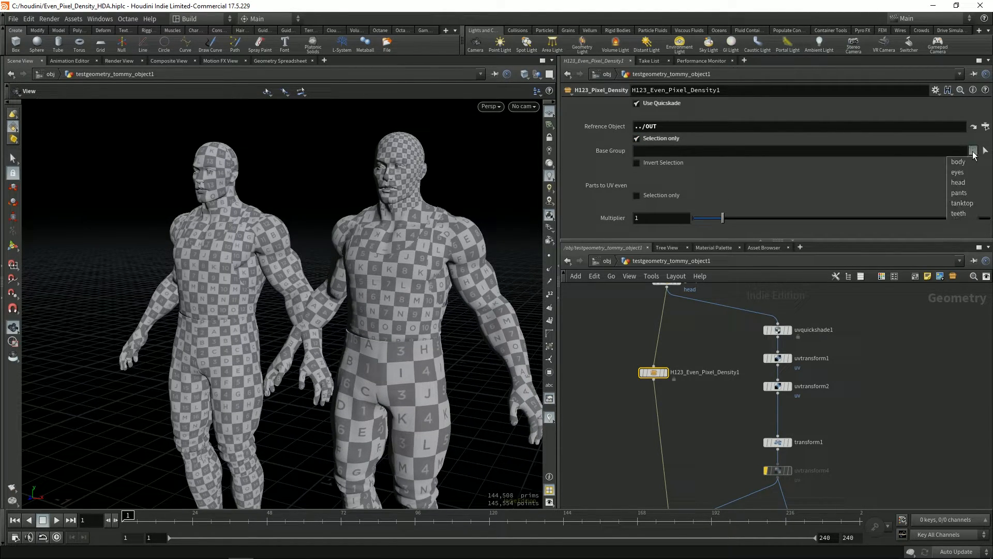
click(959, 183)
drag(372, 243, 331, 273)
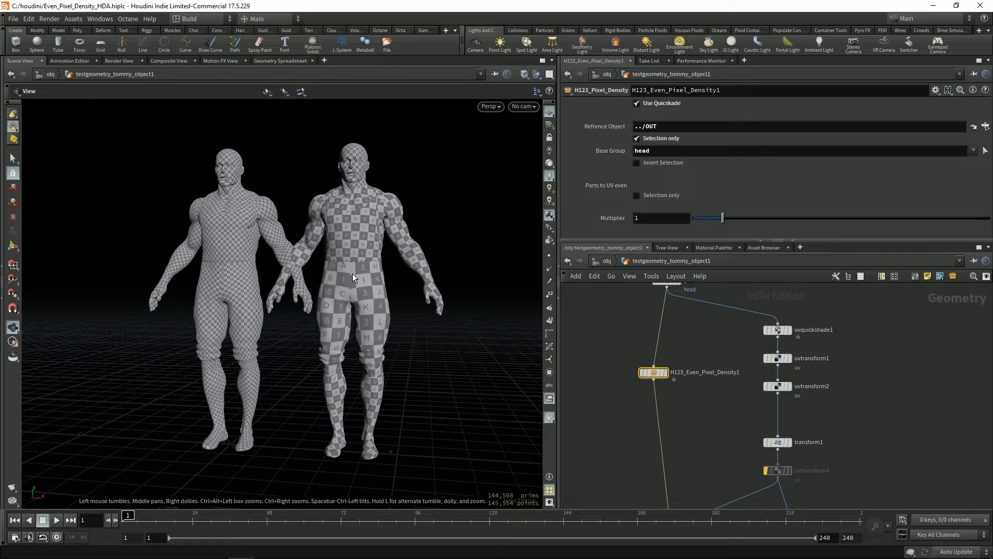
Step: Replace the reference Base Group with pants and compare the checker density on both characters
click(684, 151)
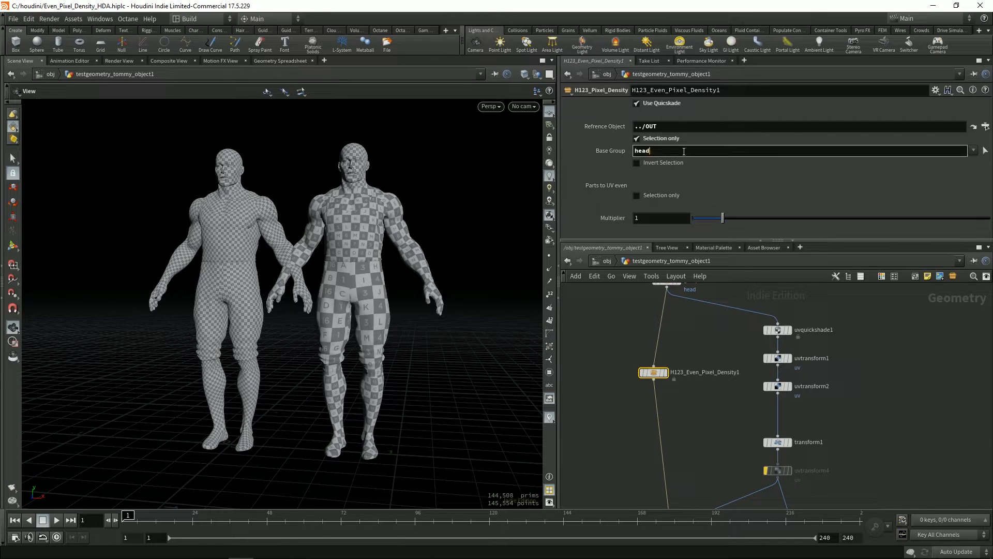
double_click(731, 154)
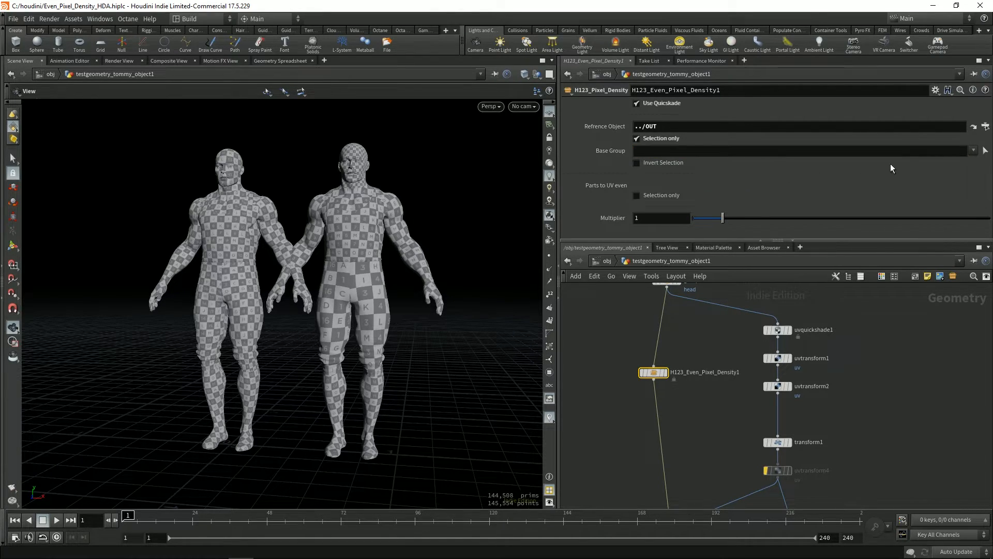
click(972, 151)
click(962, 195)
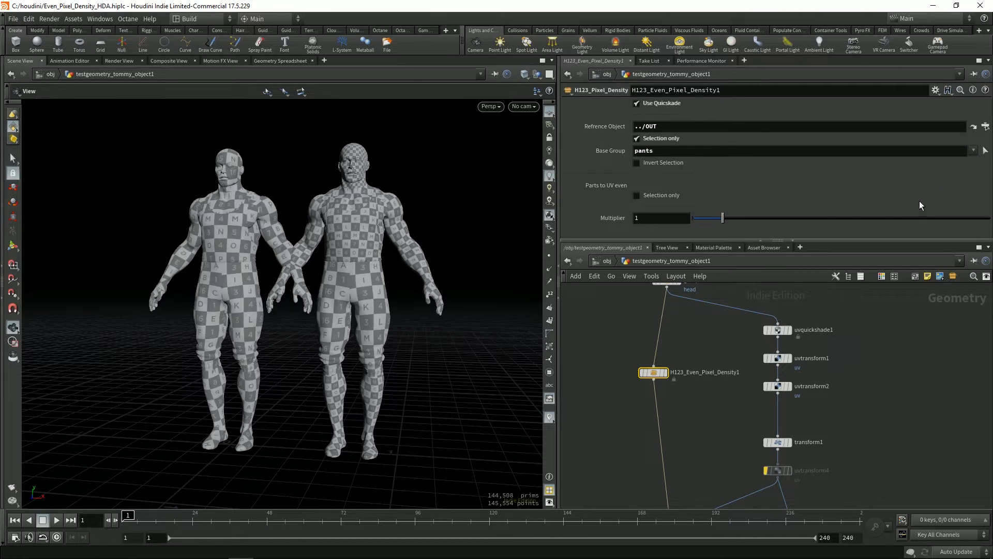
drag(322, 302, 386, 259)
right_drag(385, 259, 367, 254)
drag(368, 254, 267, 233)
right_drag(266, 232, 269, 276)
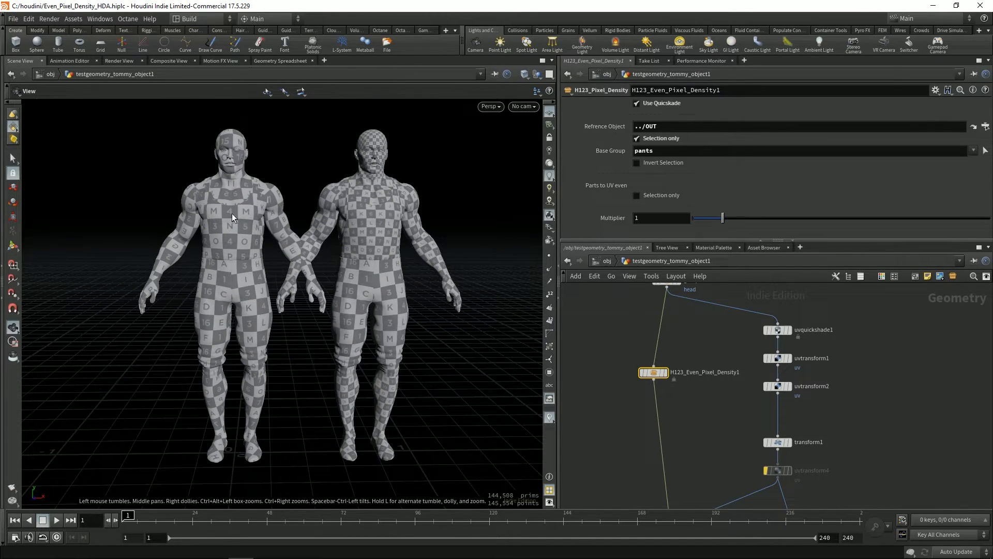
Step: Enable Selection only and Show Selection under Parts to UV even on H123_Even_Pixel_Density1
drag(234, 236, 249, 217)
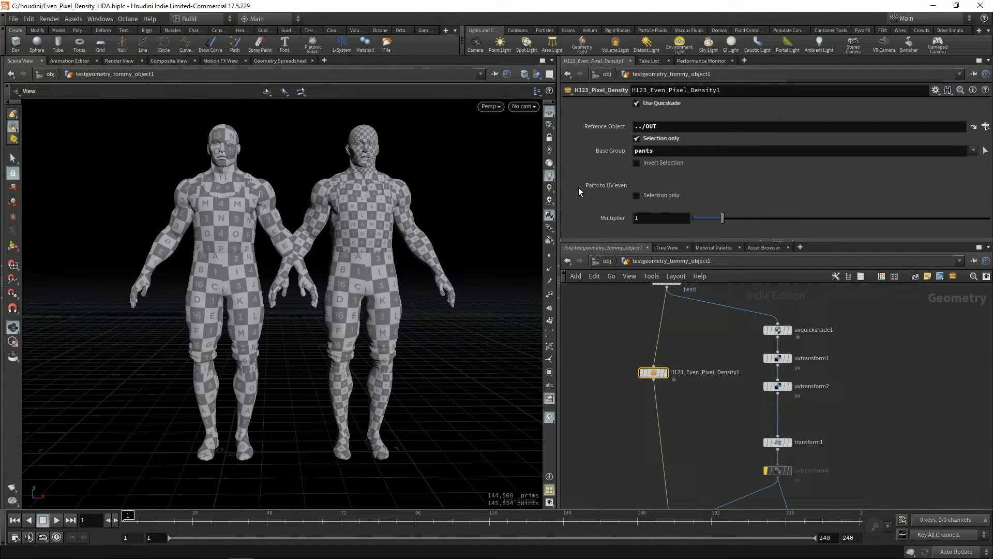
click(641, 196)
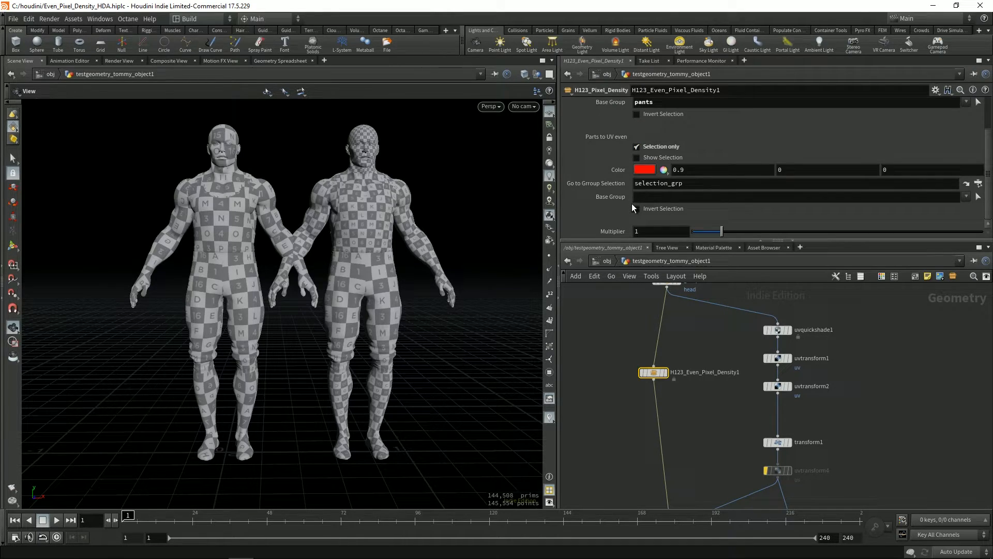
click(636, 157)
drag(331, 227, 238, 195)
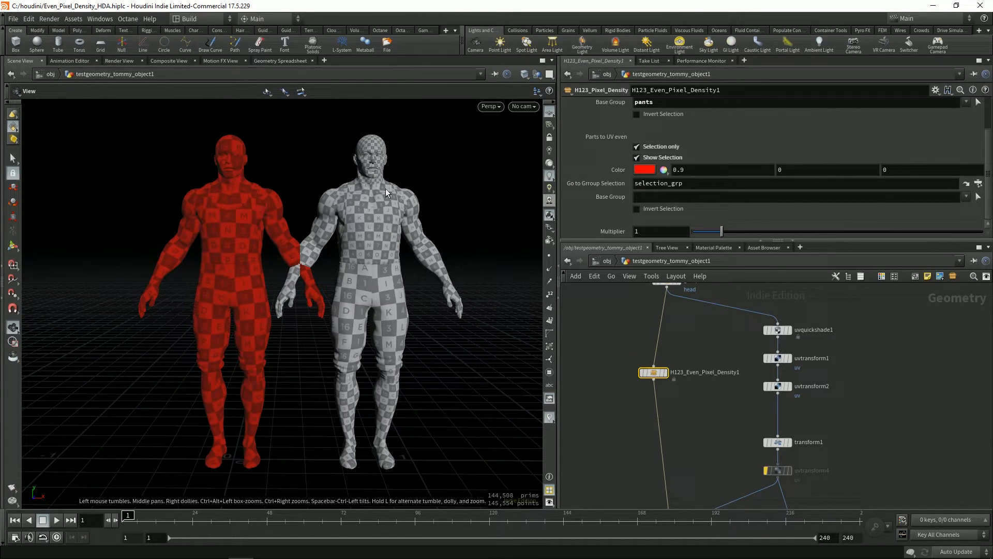
Step: Change the selection highlight color to cyan with values 0, 0.9, 0.9
click(645, 169)
click(741, 171)
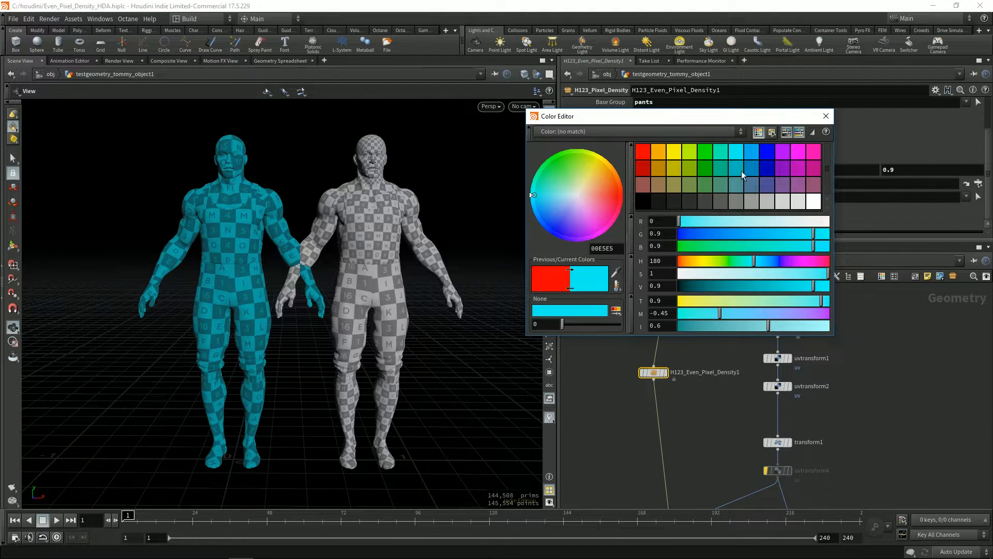
click(827, 116)
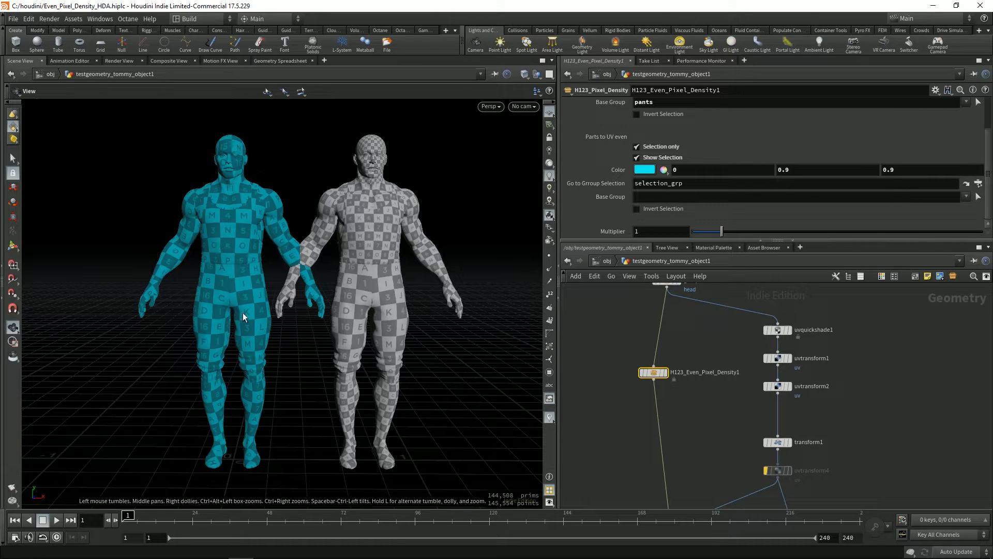
Step: Set the Base Group under Parts to UV even to head and inspect the highlighted head on the character
middle_drag(220, 185, 226, 216)
scroll(225, 216, up, 1)
click(968, 196)
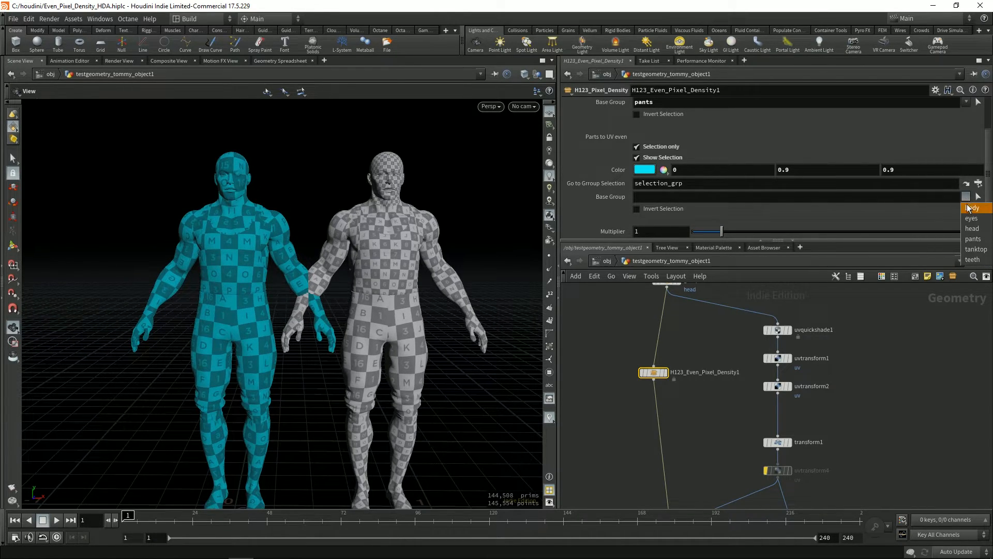
click(977, 231)
right_drag(298, 155, 290, 199)
drag(243, 195, 250, 216)
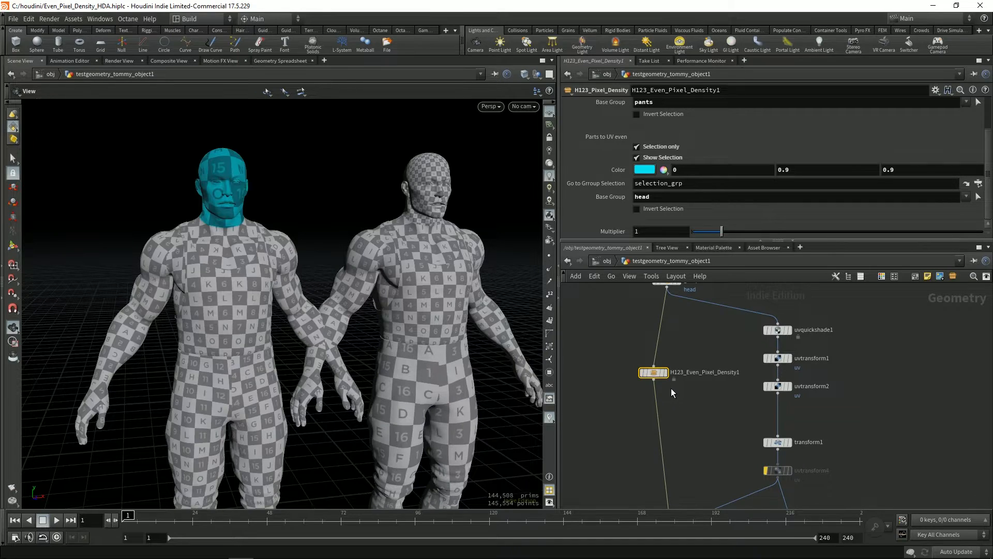
Step: Toggle Selection only under Parts to UV even off and on for comparison, and try a higher Multiplier before undoing it
click(647, 149)
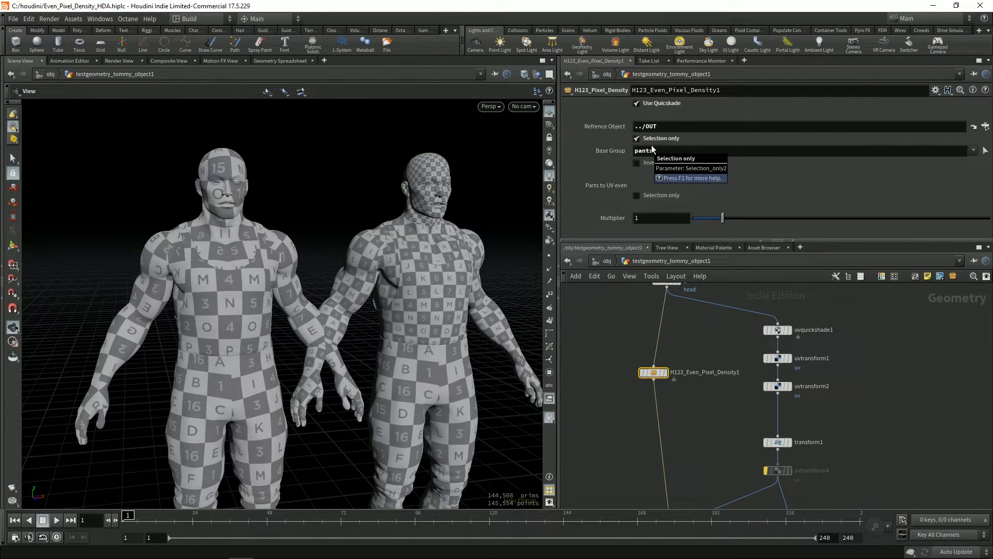
click(649, 196)
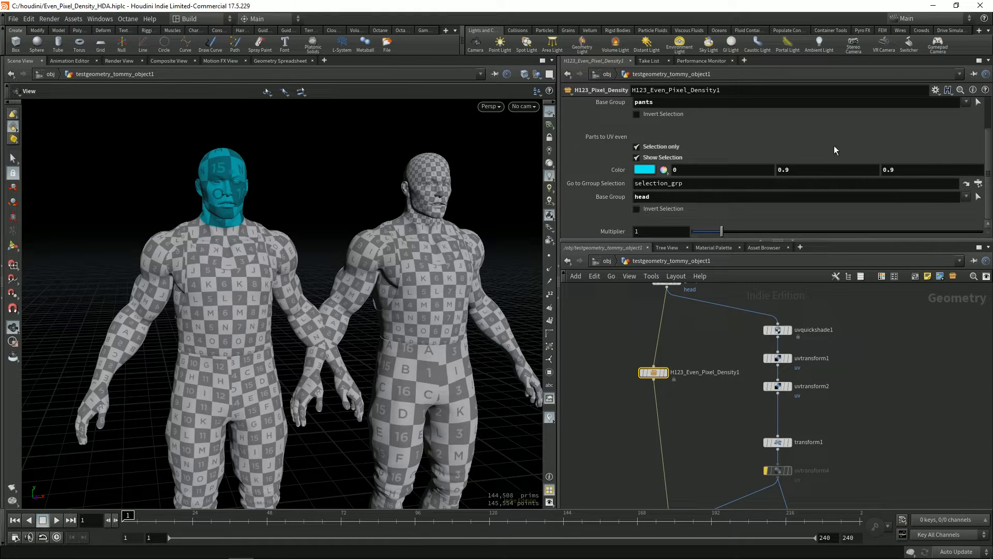
drag(722, 232, 775, 219)
key(ctrl+z)
scroll(341, 302, down, 4)
middle_drag(305, 309, 261, 278)
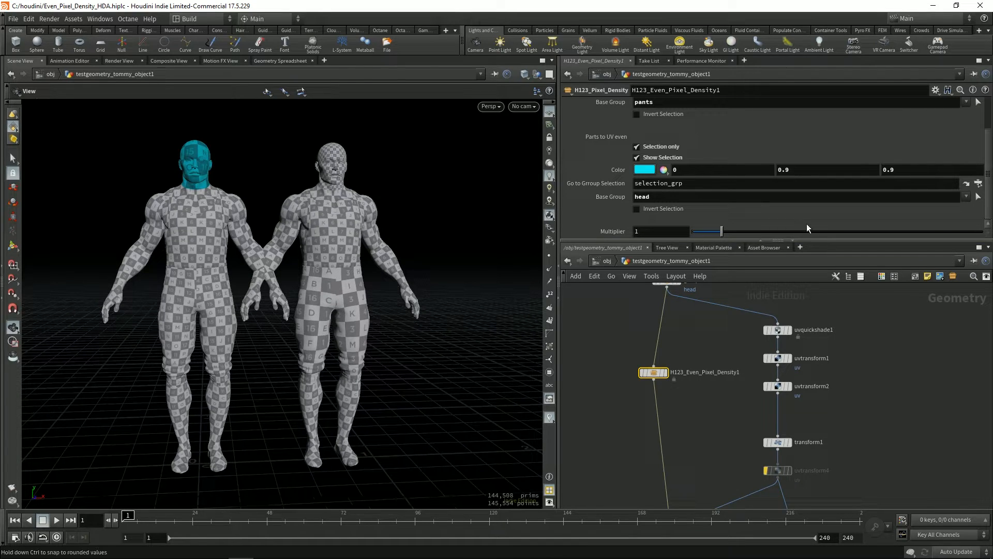
Step: Enlarge the parameter area and try to pick the Base Group under Parts to UV even from the viewport geometry
drag(833, 241, 828, 282)
click(666, 198)
click(666, 199)
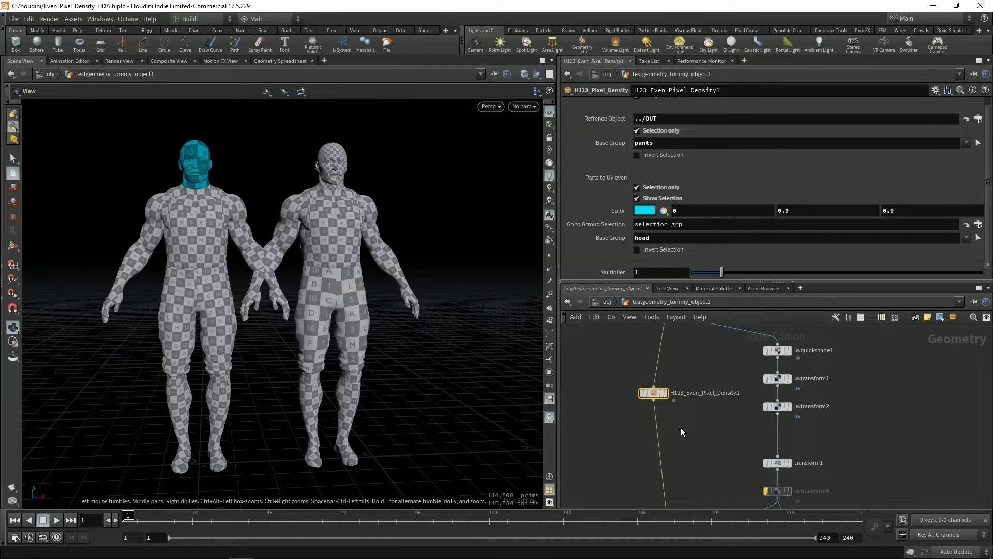
click(979, 240)
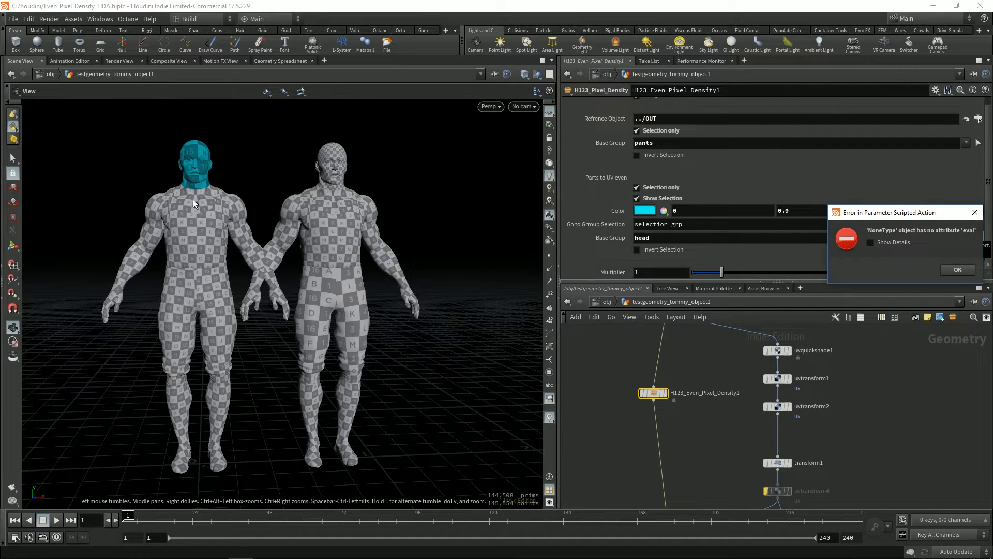
click(944, 272)
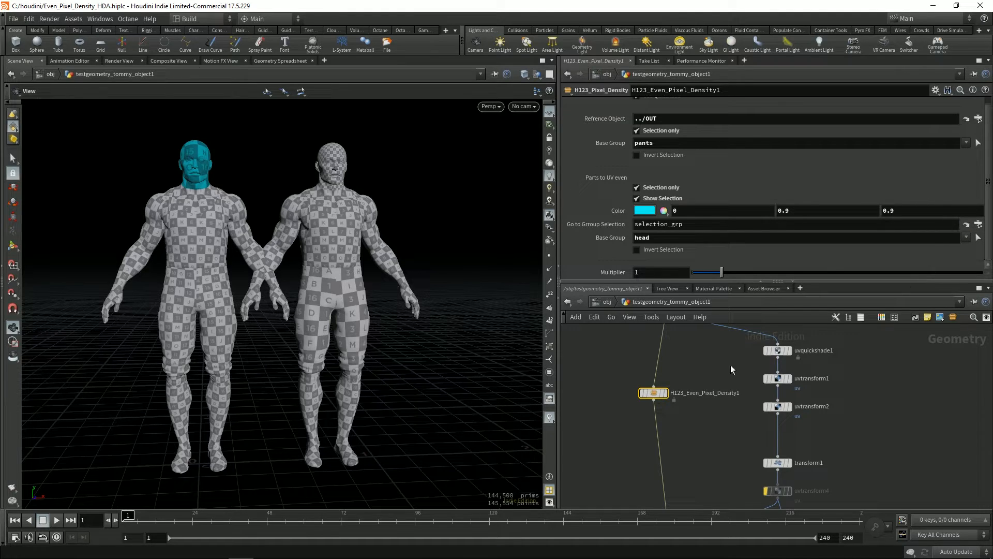
Step: Allow editing of the H123_Even_Pixel_Density1 contents, jump to its internal selection_grp node and show its evaluated Base Group value
right_click(653, 401)
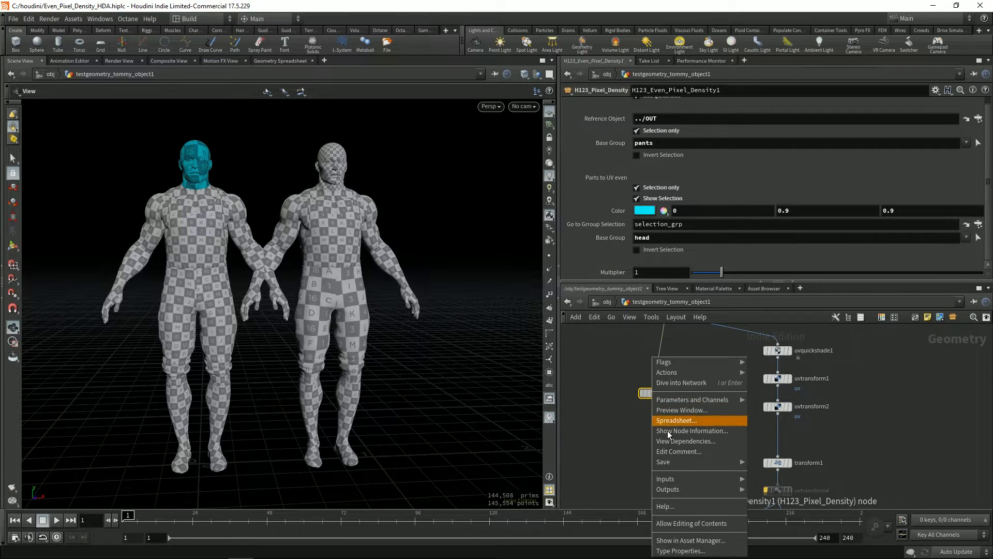
click(684, 524)
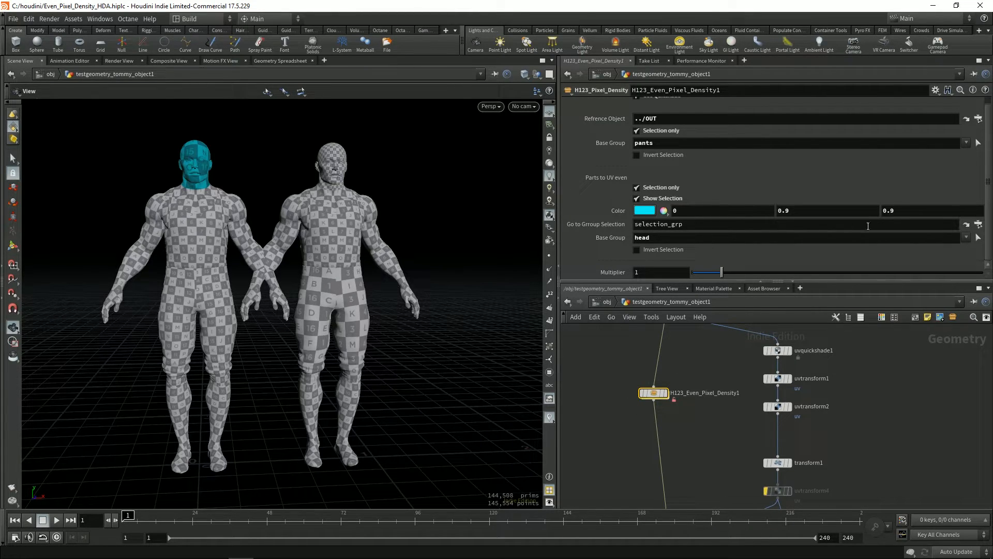
click(966, 225)
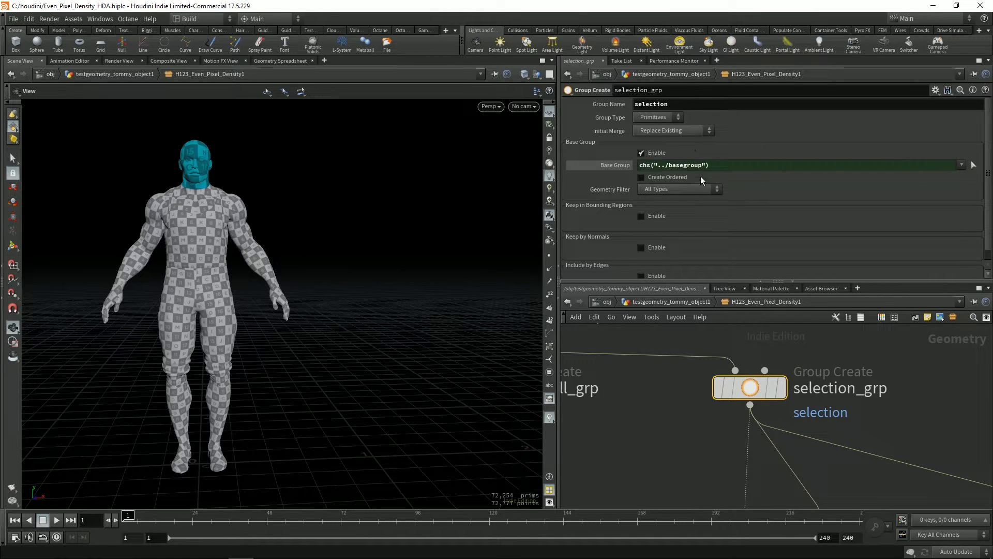
click(618, 166)
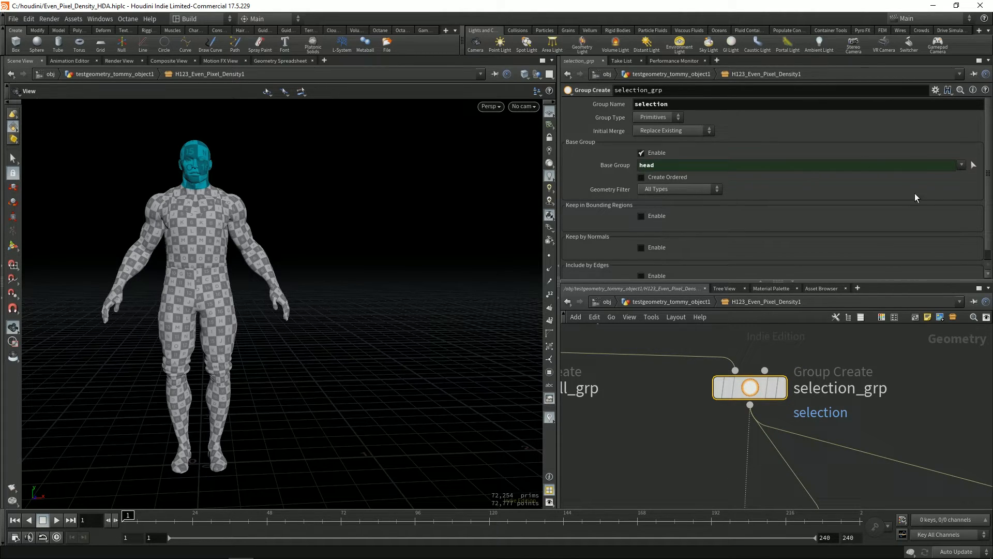
Step: Reselect selection_grp's Base Group in the viewport using UV Connected Geometry, adding the character's left arm to the head
click(973, 165)
alt+middle_drag(284, 171, 333, 212)
alt+right_drag(333, 212, 350, 240)
alt+middle_drag(350, 240, 367, 224)
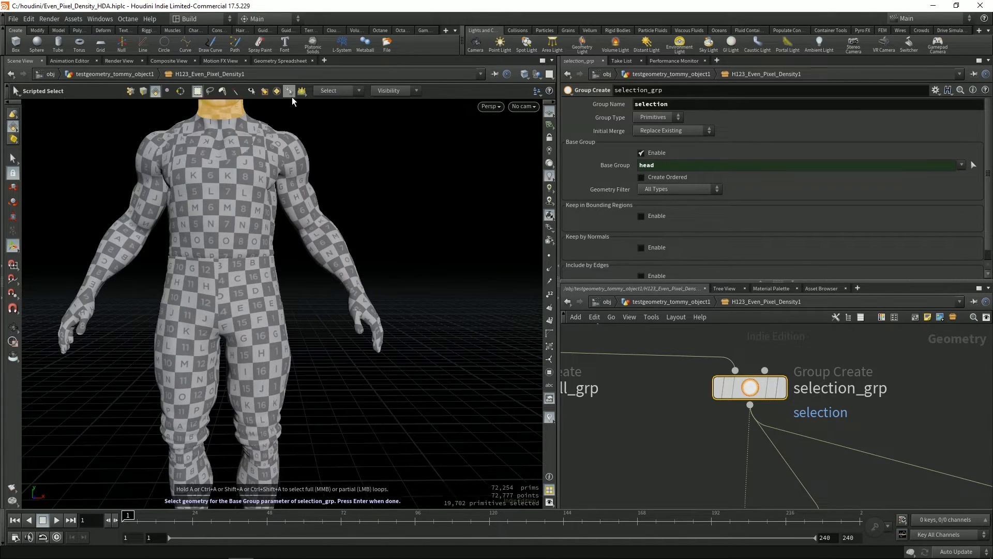
click(334, 91)
click(344, 113)
shift+drag(420, 387, 330, 263)
mouse_move(371, 319)
alt+middle_down()
mouse_move(382, 314)
mouse_move(372, 305)
alt+middle_up()
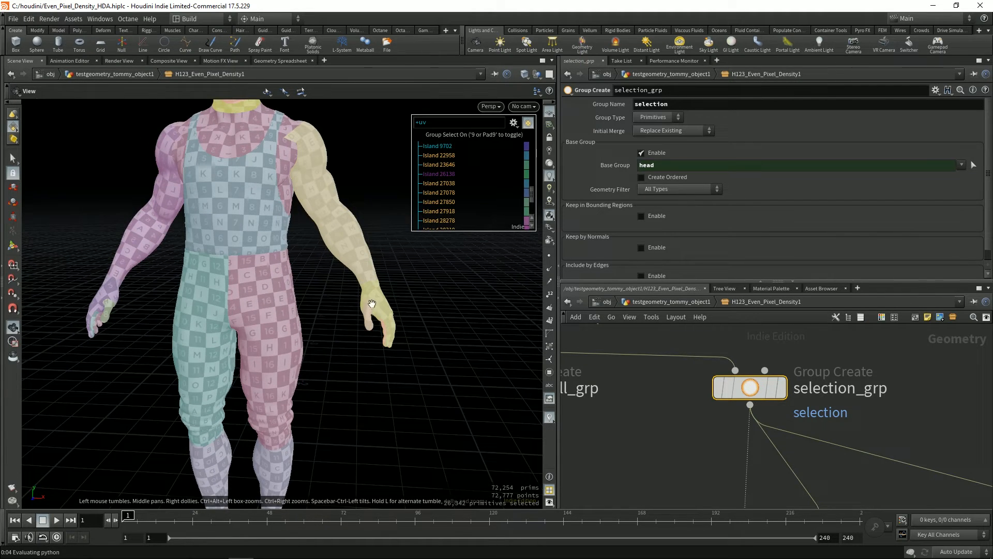
alt+right_drag(372, 305, 335, 299)
alt+drag(334, 299, 342, 317)
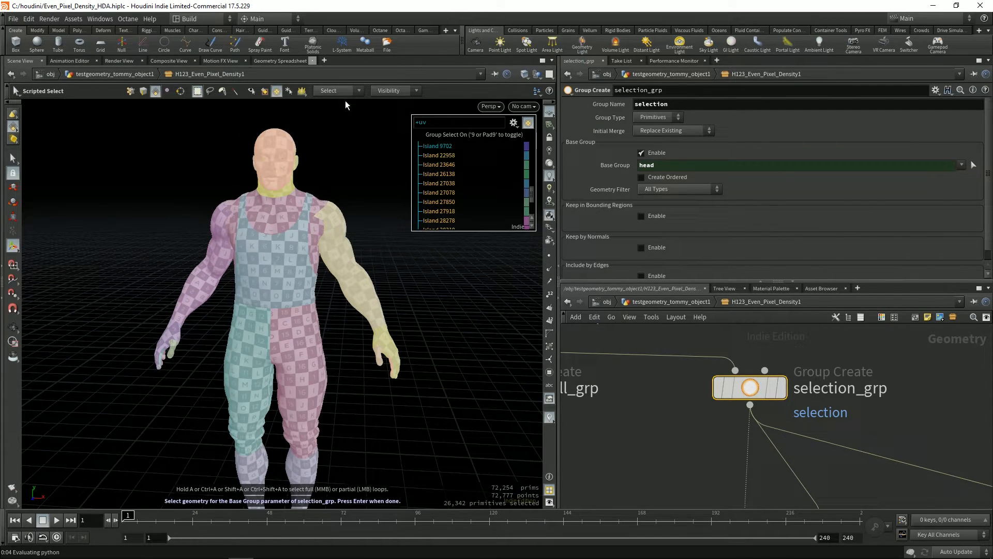
key(Return)
drag(386, 277, 370, 268)
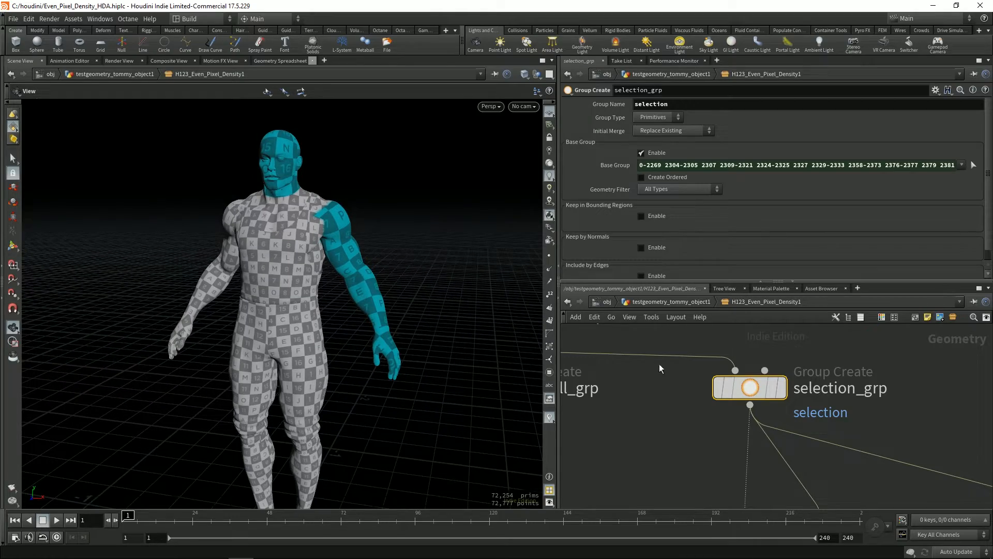
Step: Return to the testgeometry_tommy_object1 network and insert a Group node between group1 and H123_Even_Pixel_Density1
key(u)
drag(382, 255, 373, 278)
right_drag(373, 277, 334, 290)
drag(334, 290, 270, 254)
middle_drag(626, 365, 670, 438)
scroll(668, 404, down, 4)
scroll(670, 395, up, 4)
key(Tab)
text(group)
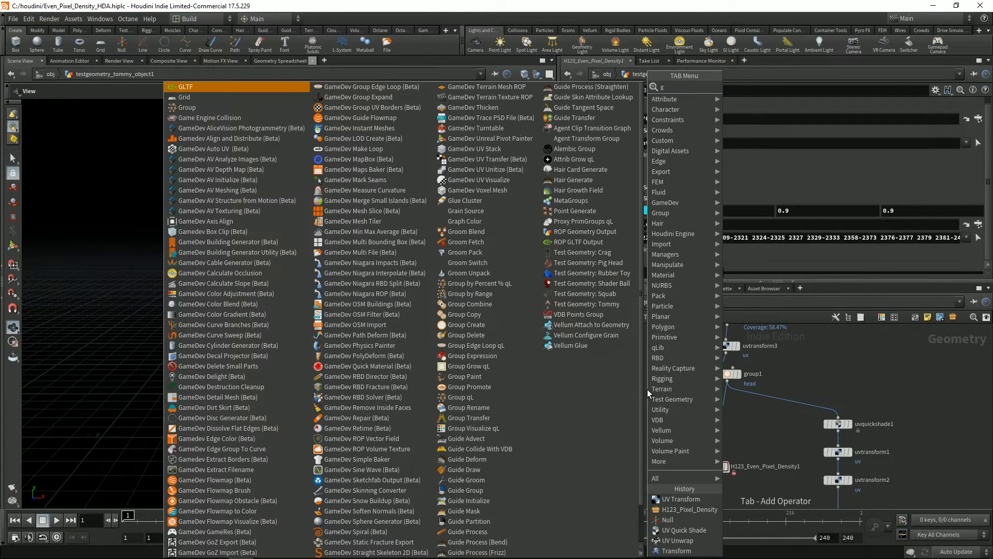
key(Return)
click(647, 389)
drag(647, 389, 720, 424)
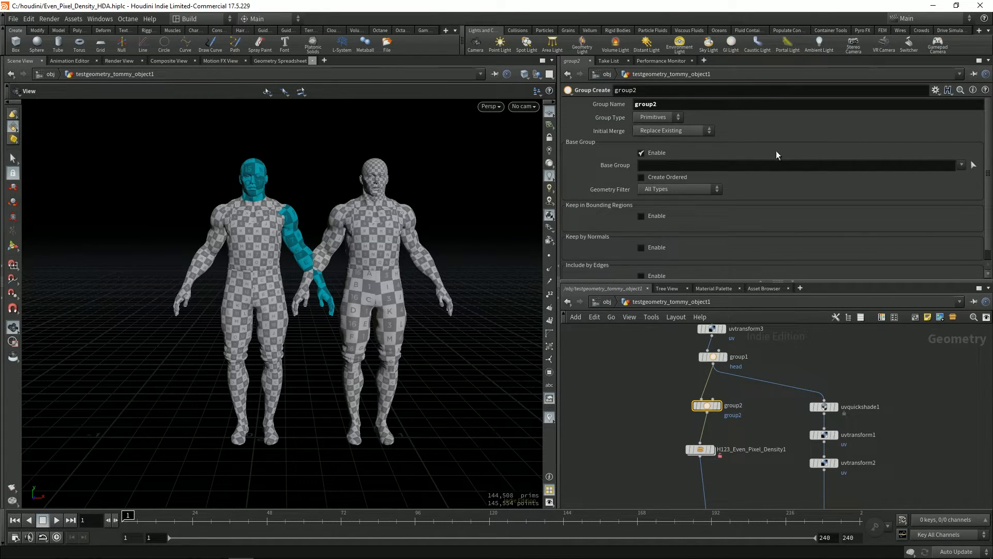
Step: Try to pick the character's right forearm and hand as group2's Base Group with UV Connected Geometry selection
click(974, 166)
drag(139, 272, 209, 357)
scroll(204, 310, up, 3)
mouse_move(204, 311)
alt+mouse_down()
mouse_move(206, 323)
mouse_move(220, 310)
alt+mouse_up()
key(Escape)
click(331, 92)
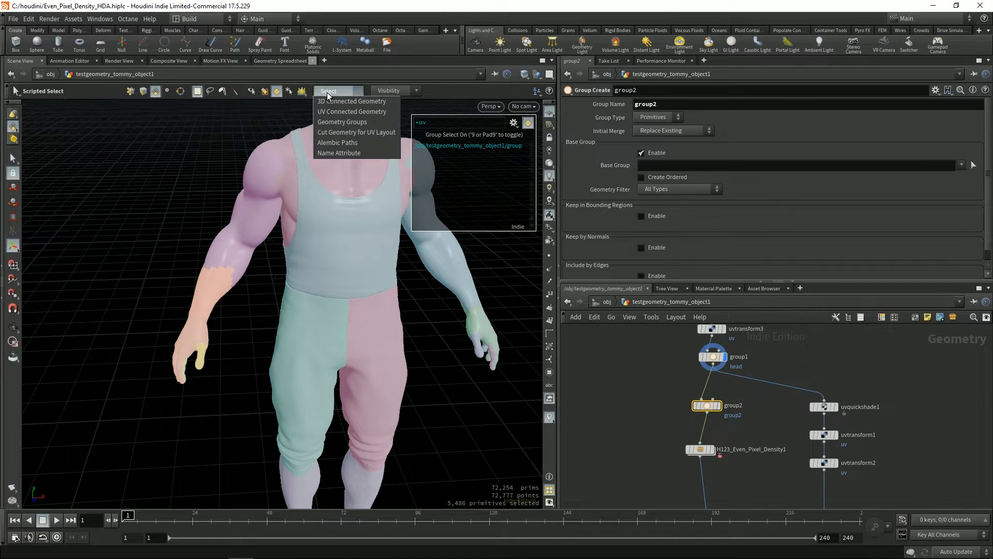
click(340, 112)
drag(144, 258, 242, 401)
alt+drag(247, 353, 318, 262)
alt+right_drag(317, 261, 224, 244)
alt+middle_drag(224, 243, 213, 285)
alt+drag(214, 286, 311, 269)
alt+right_drag(310, 269, 275, 253)
alt+drag(275, 253, 244, 249)
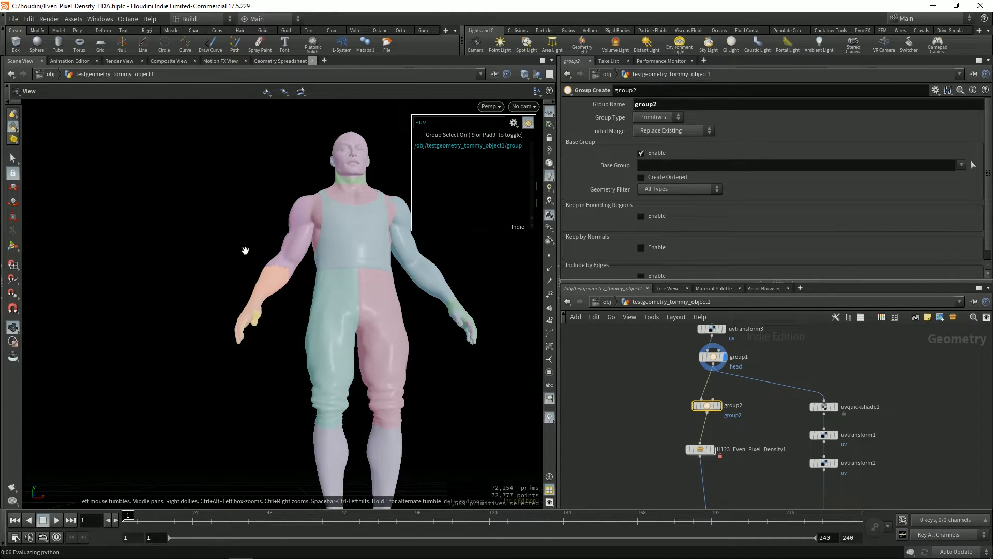
Step: Pick the character's pants in the viewport as the Base Group of group2
alt+middle_drag(293, 277, 242, 265)
alt+drag(242, 265, 266, 260)
alt+middle_drag(274, 239, 259, 220)
alt+drag(259, 220, 268, 274)
click(269, 311)
key(Return)
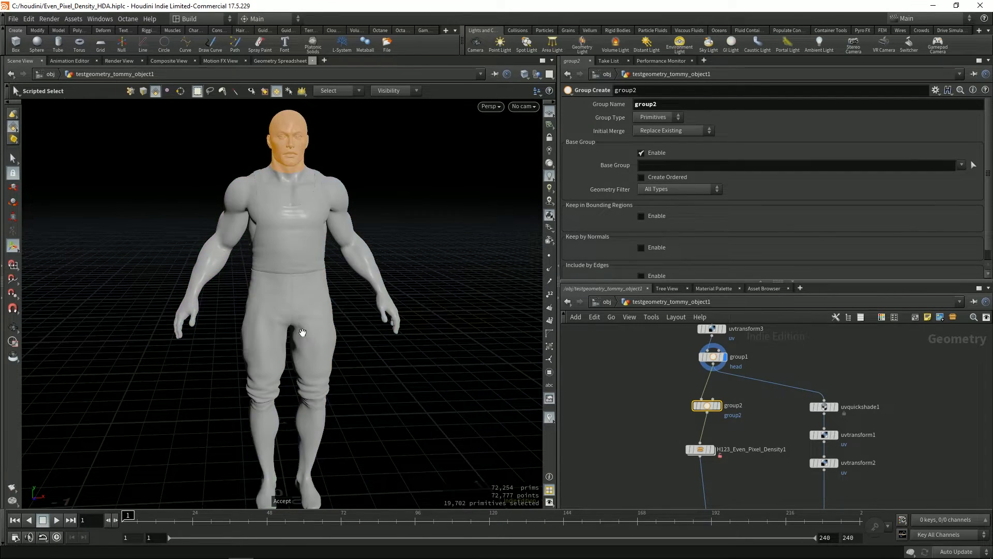
alt+middle_drag(313, 314, 303, 293)
double_click(710, 169)
key(ctrl+c)
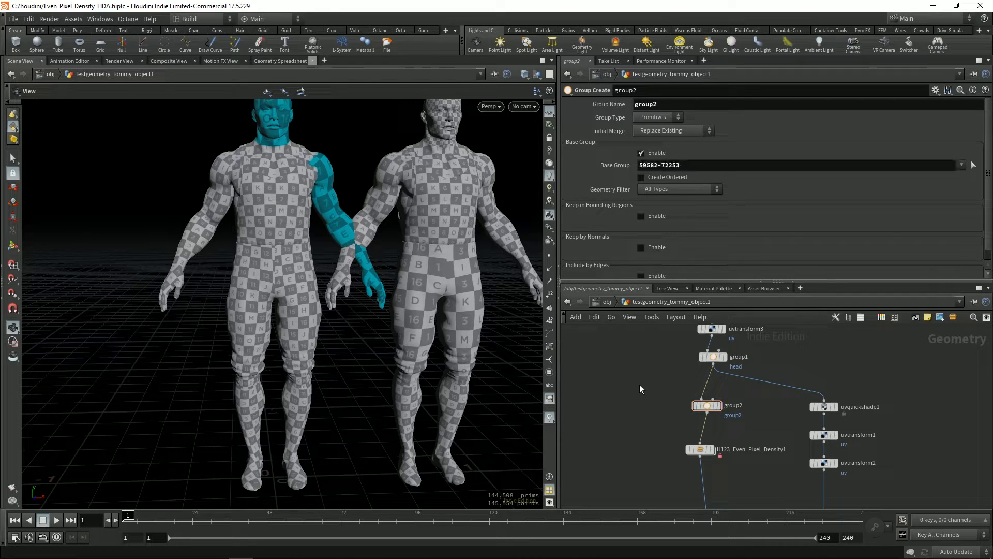
middle_drag(648, 443, 616, 380)
click(669, 388)
triple_click(695, 239)
key(ctrl+v)
key(Return)
mouse_move(324, 274)
alt+middle_down()
mouse_move(331, 267)
mouse_move(334, 278)
alt+middle_up()
mouse_move(334, 278)
mouse_down()
mouse_move(300, 271)
mouse_move(350, 285)
mouse_up()
scroll(370, 276, up, 3)
scroll(373, 275, down, 5)
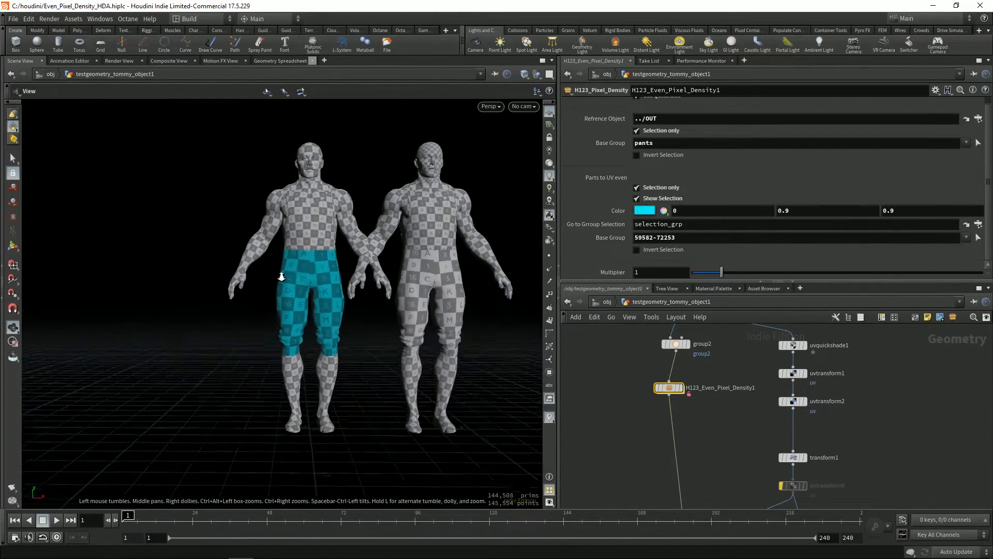
scroll(672, 405, up, 3)
Step: Display the group2 node's geometry and switch the viewport to wireframe over shaded
click(713, 393)
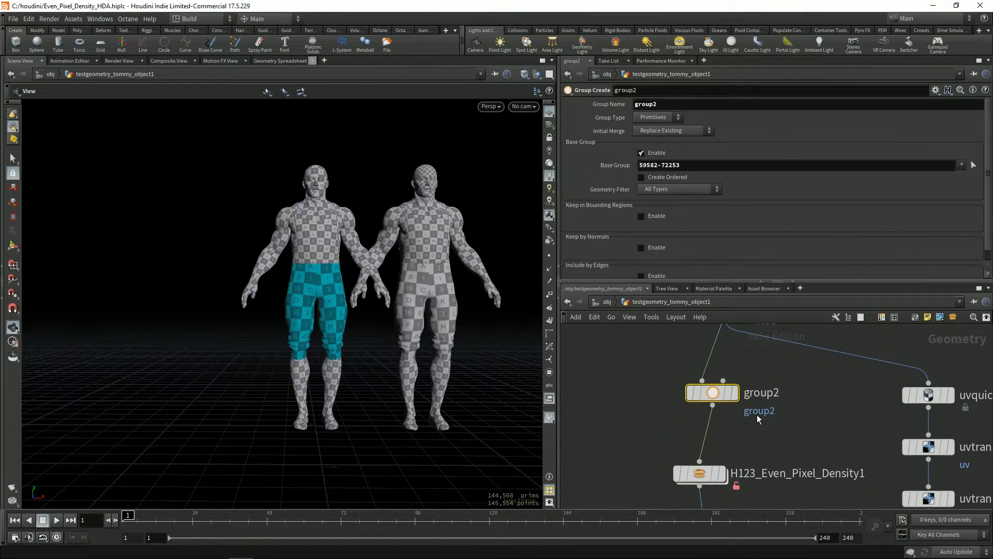
click(734, 392)
scroll(409, 284, up, 3)
scroll(341, 278, up, 4)
key(shift+w)
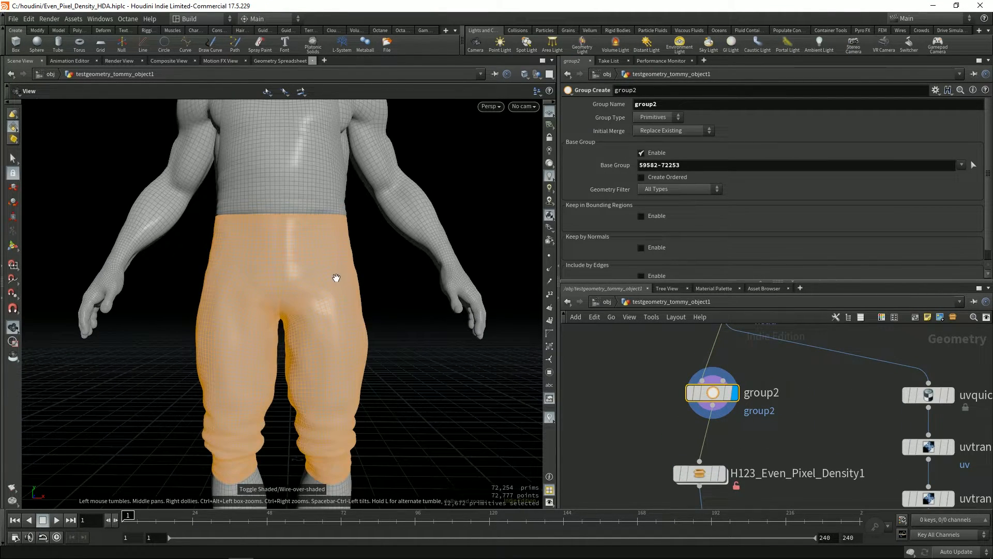
Step: Turn on primitive numbers in the viewport and examine them on the right forearm and across the whole body
scroll(304, 275, up, 6)
mouse_move(328, 284)
middle_down()
mouse_move(479, 381)
mouse_move(528, 435)
middle_up()
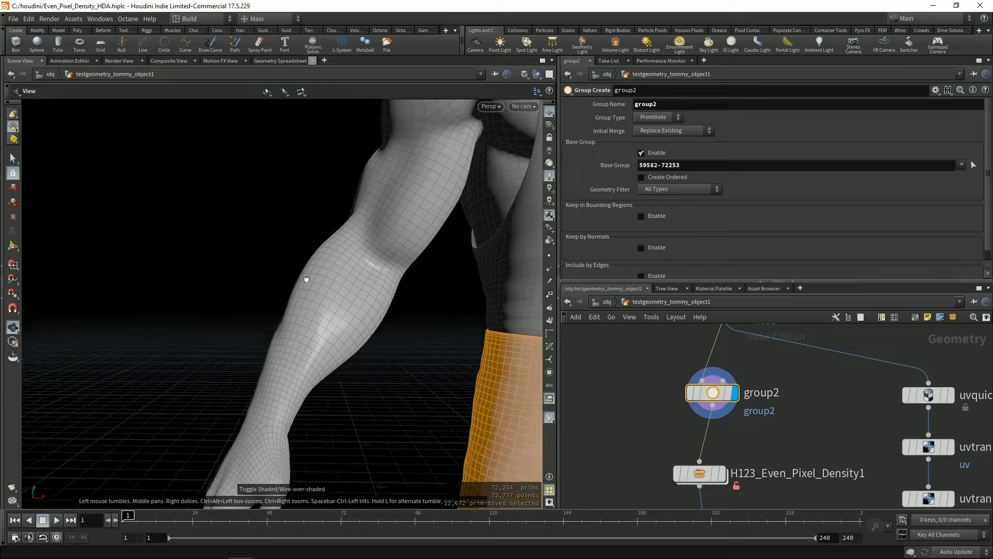
right_drag(320, 277, 494, 297)
right_drag(360, 267, 313, 272)
middle_drag(313, 273, 324, 287)
drag(324, 286, 313, 279)
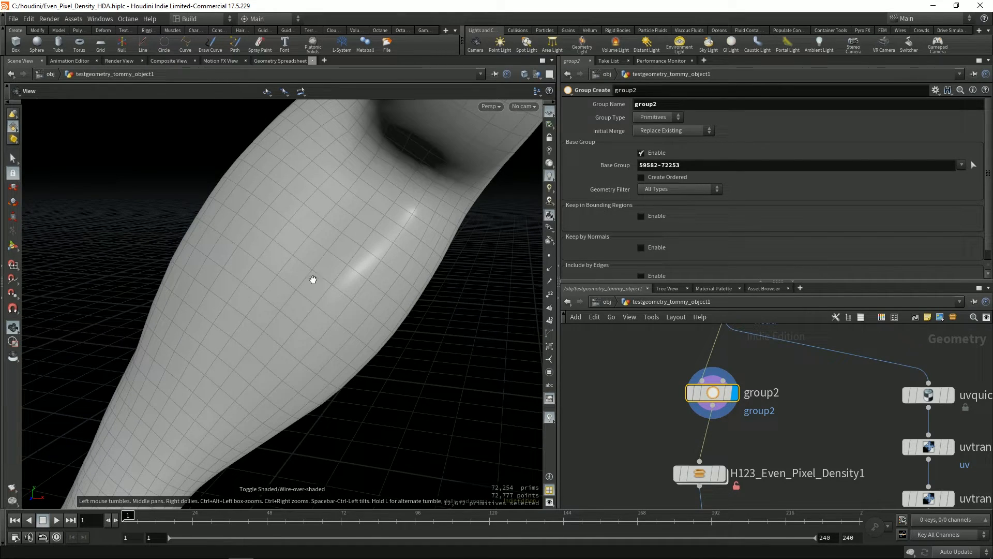
click(550, 321)
scroll(301, 259, up, 10)
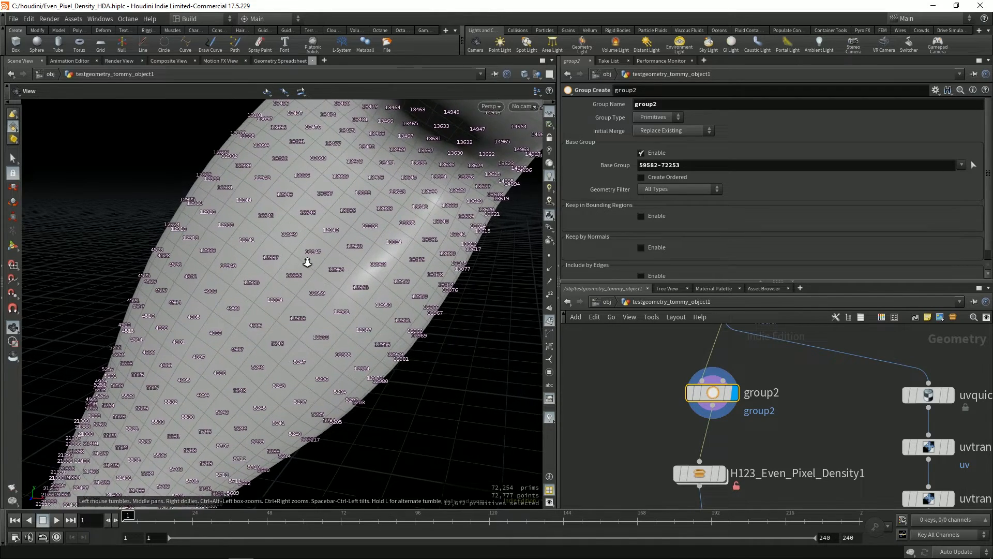
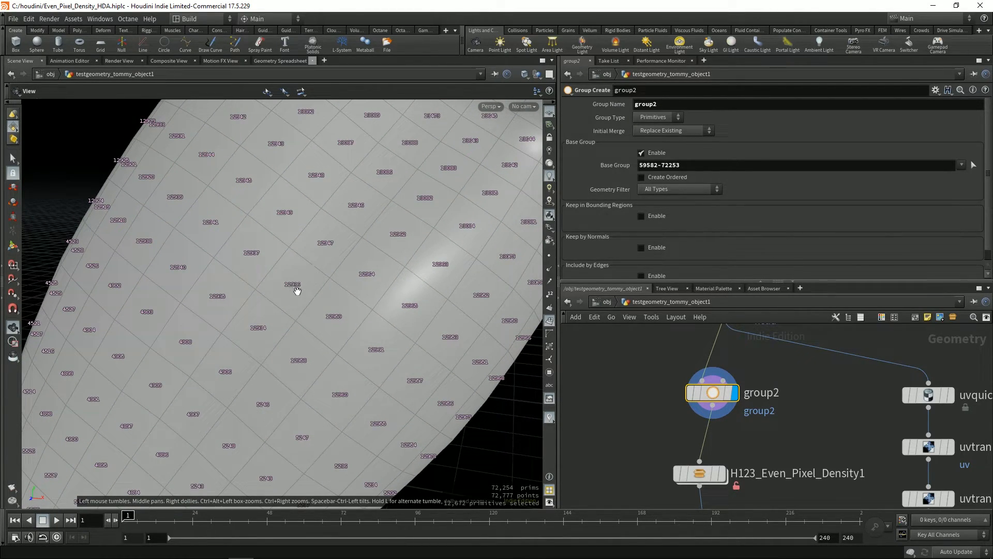
scroll(305, 301, down, 10)
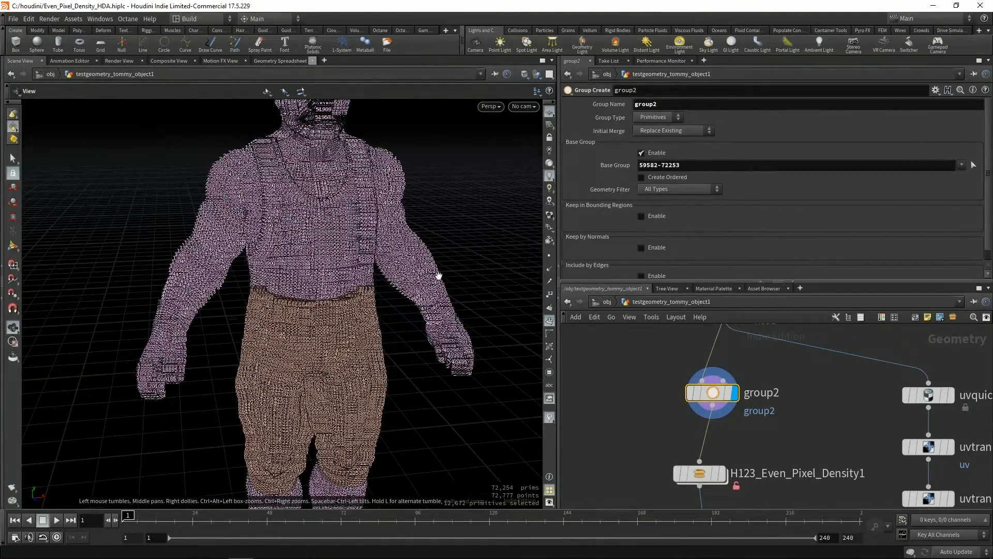
Step: Turn off the primitive numbers in the viewport and view the whole character
click(550, 321)
scroll(315, 316, down, 2)
middle_drag(315, 315, 381, 290)
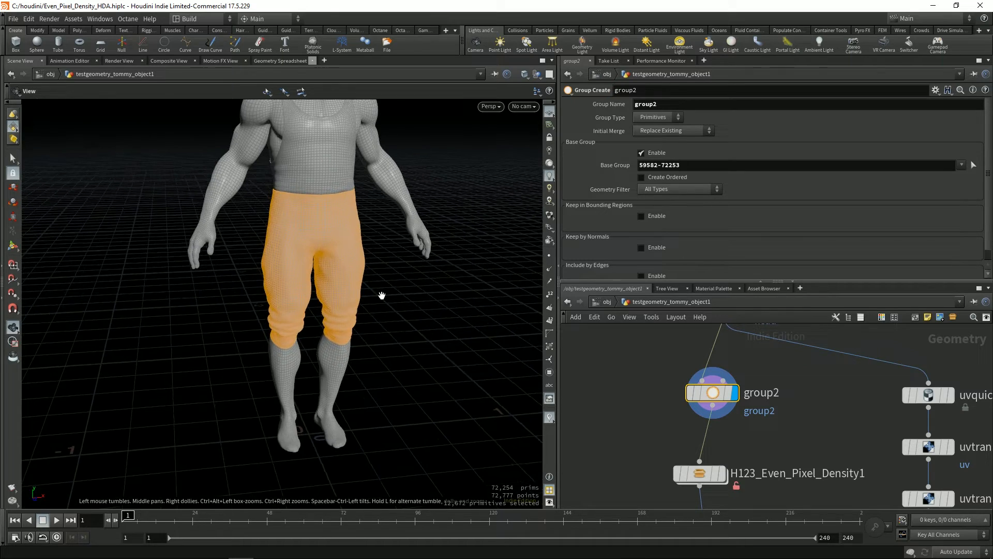
scroll(240, 304, down, 3)
scroll(240, 303, down, 3)
Step: Add a Box node beside the existing network and display it
scroll(632, 382, down, 5)
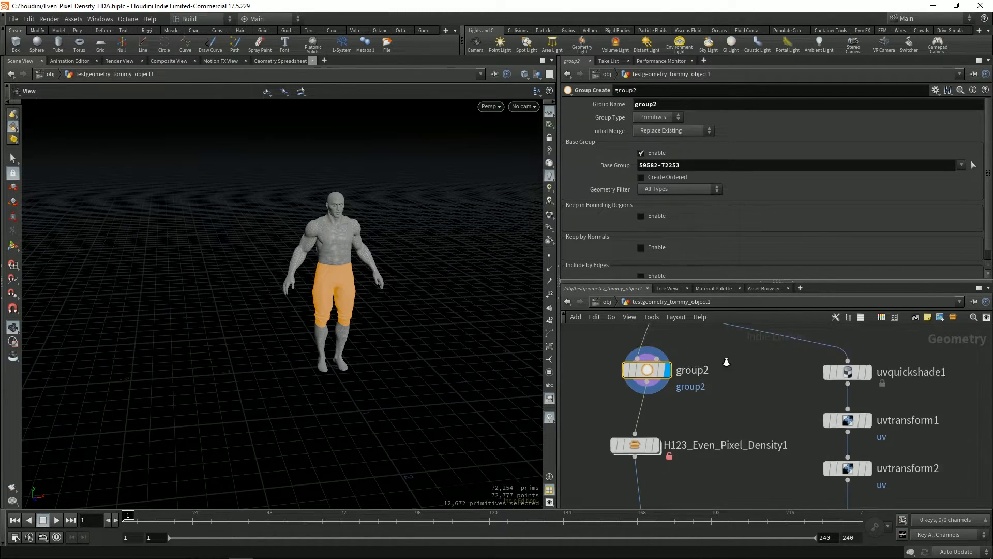
key(Tab)
text(box)
key(Return)
click(827, 376)
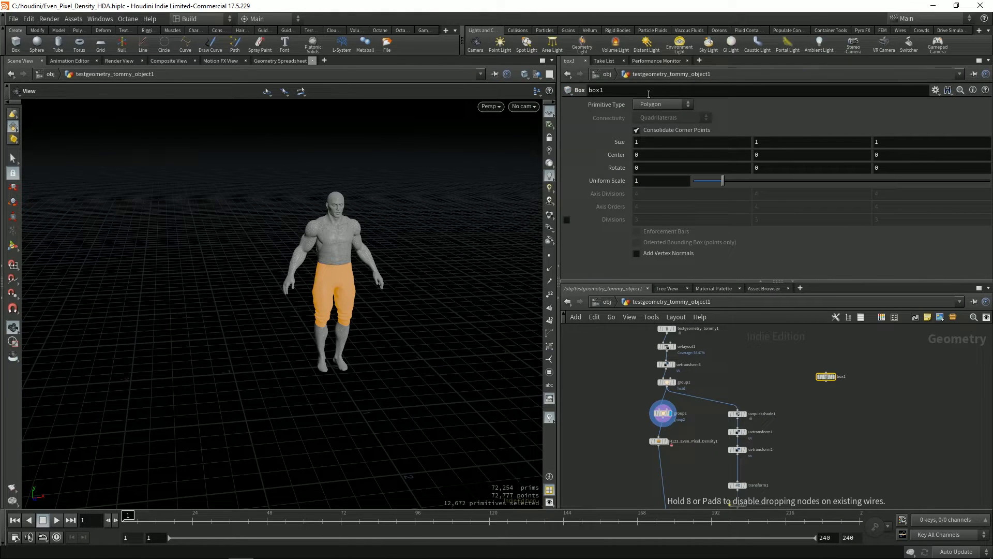
scroll(830, 380, up, 2)
key(r)
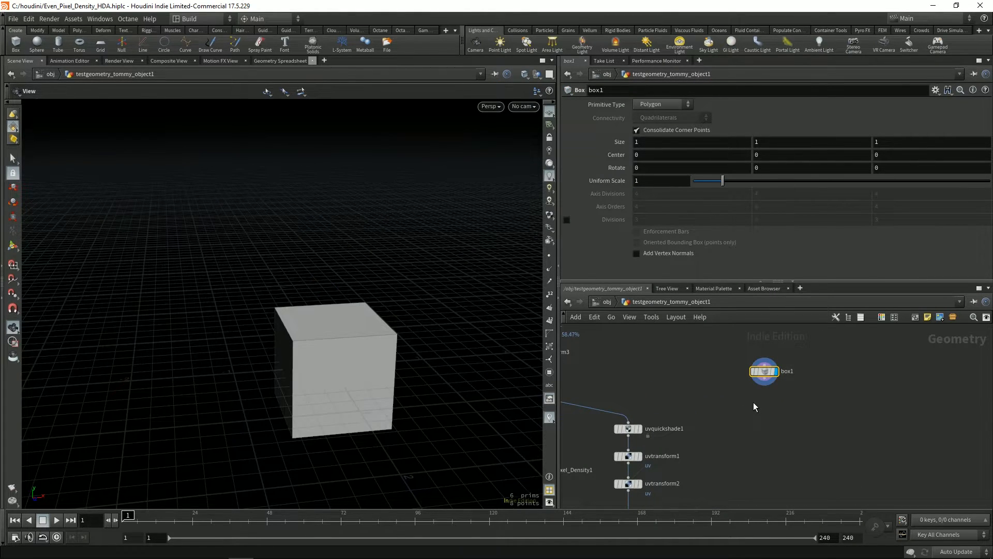
Step: Add a UV Unwrap node under box1, wire box1 into it and display it
key(Tab)
text(uvunw)
key(Return)
click(753, 403)
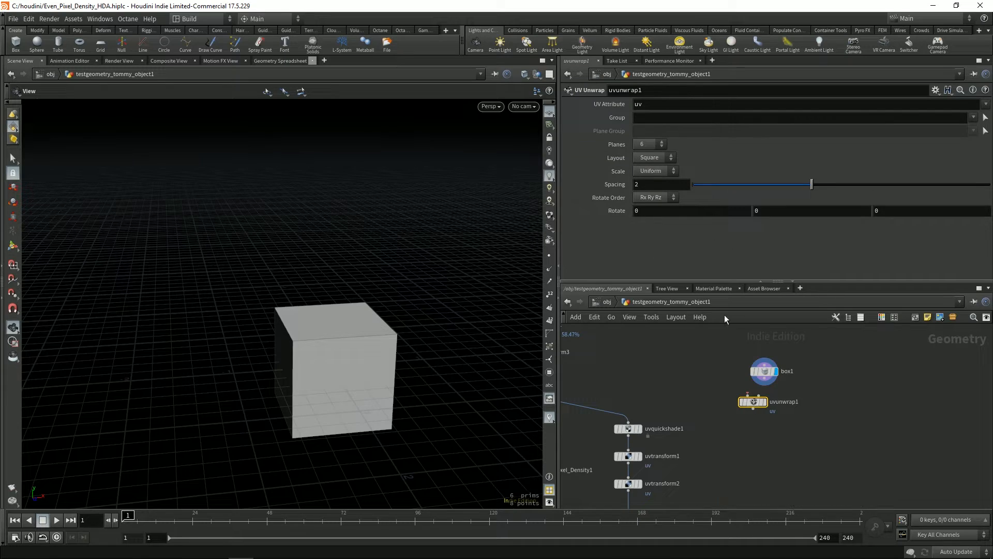
drag(762, 388, 741, 399)
key(r)
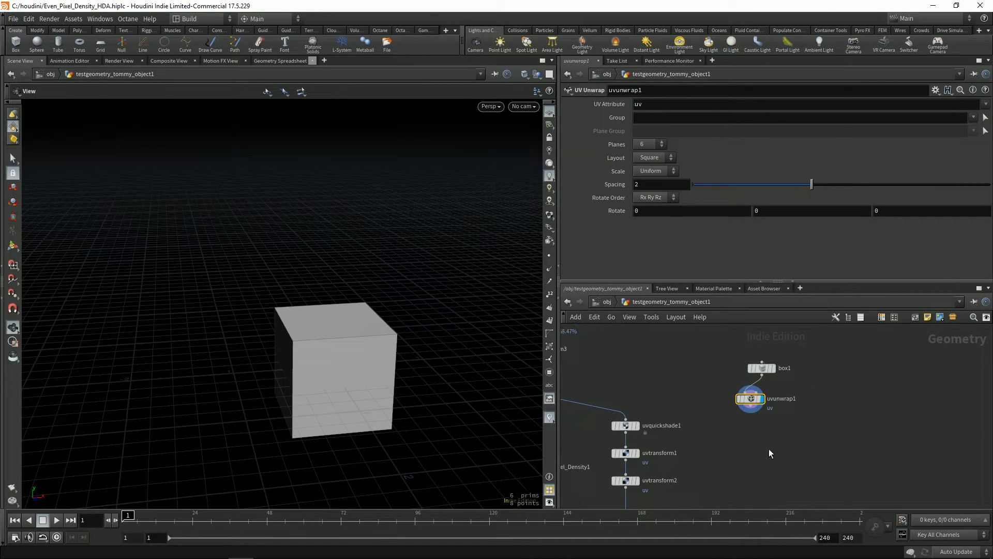
Step: Add a UV Quick Shade node after uvunwrap1, wire it in, display it and inspect the checkered box
key(Tab)
text(quics)
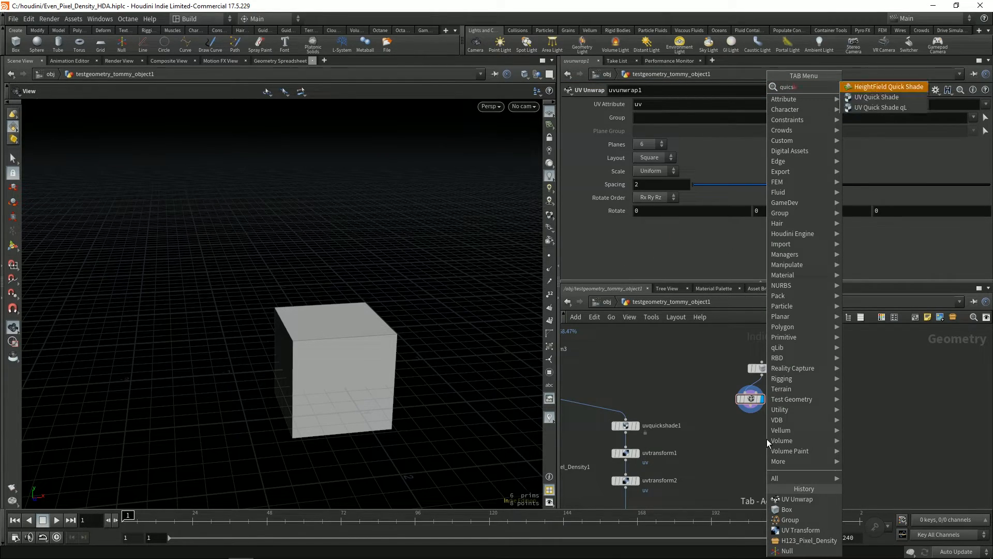
key(Down)
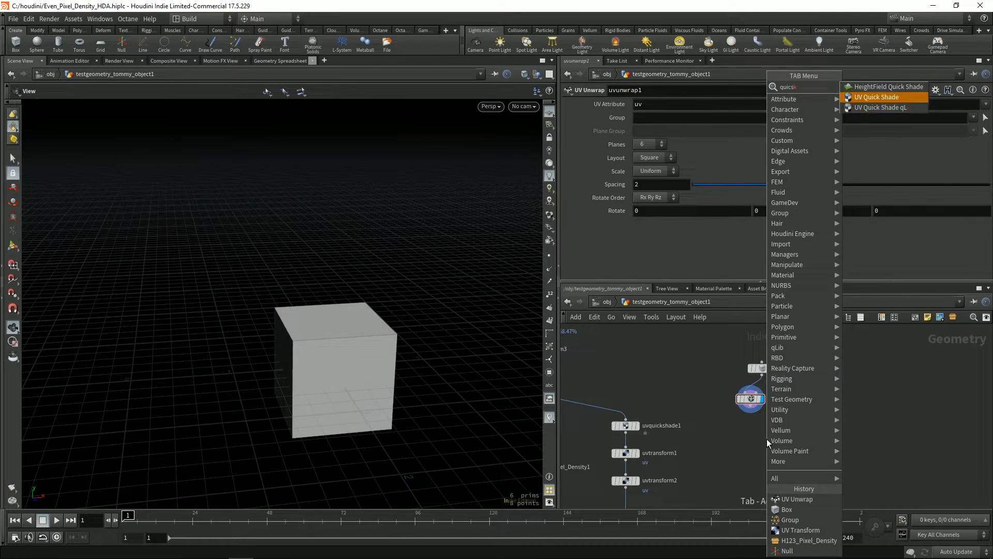
key(Return)
click(767, 439)
scroll(775, 418, up, 4)
drag(729, 387, 749, 376)
drag(754, 386, 761, 445)
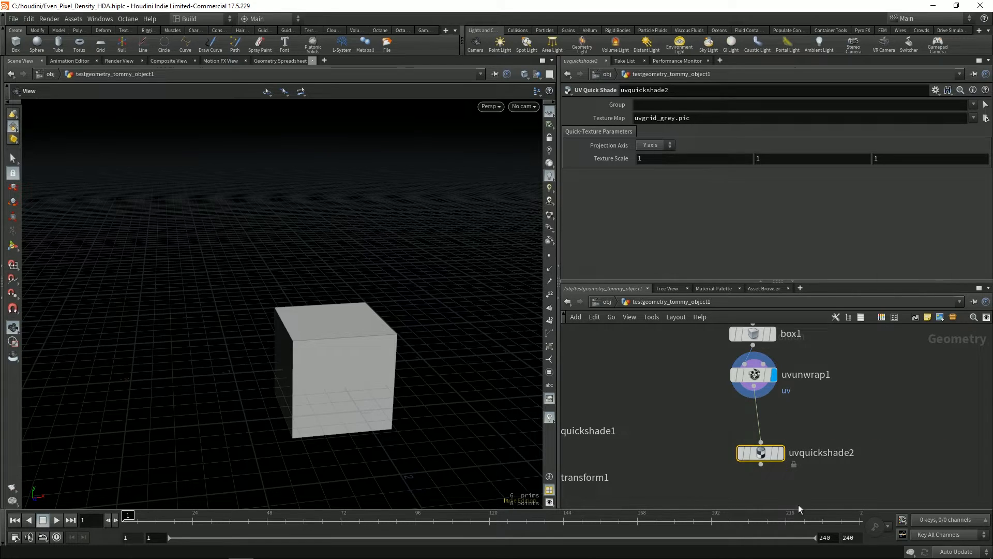
click(781, 453)
drag(401, 363, 383, 337)
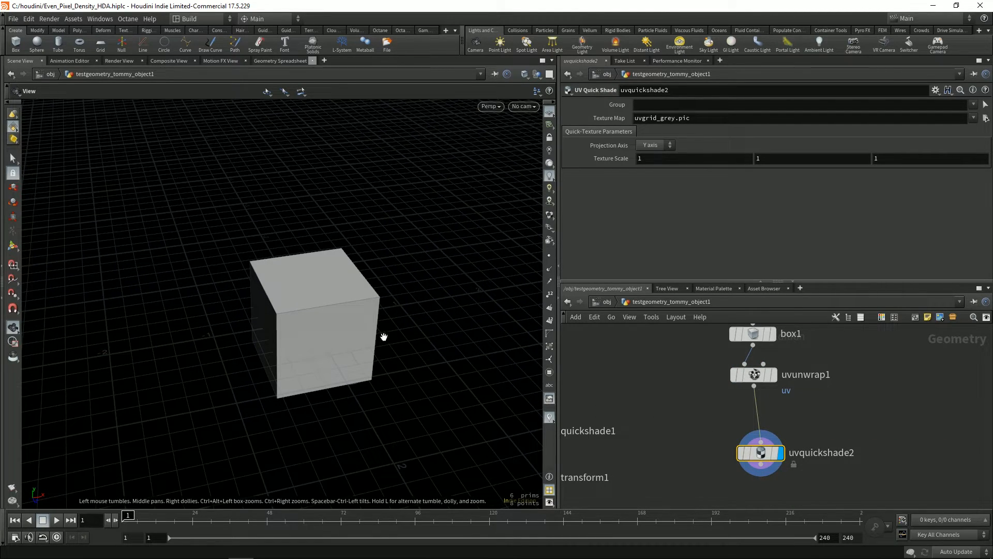
drag(344, 295, 395, 311)
Step: Connect uvquickshade2 to merge1 and view the box together with the two characters
middle_drag(721, 412, 778, 369)
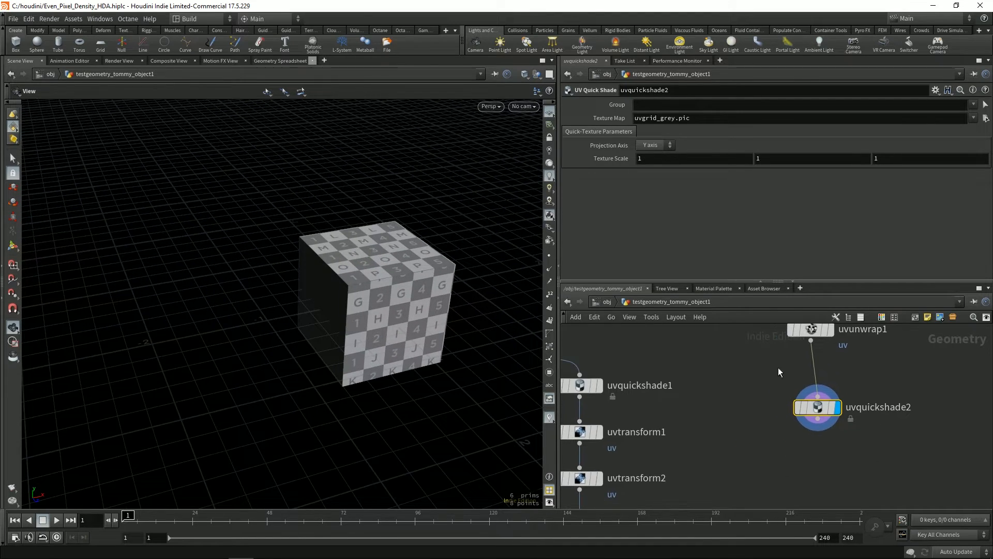
scroll(740, 389, down, 8)
scroll(744, 408, up, 3)
drag(747, 385, 644, 458)
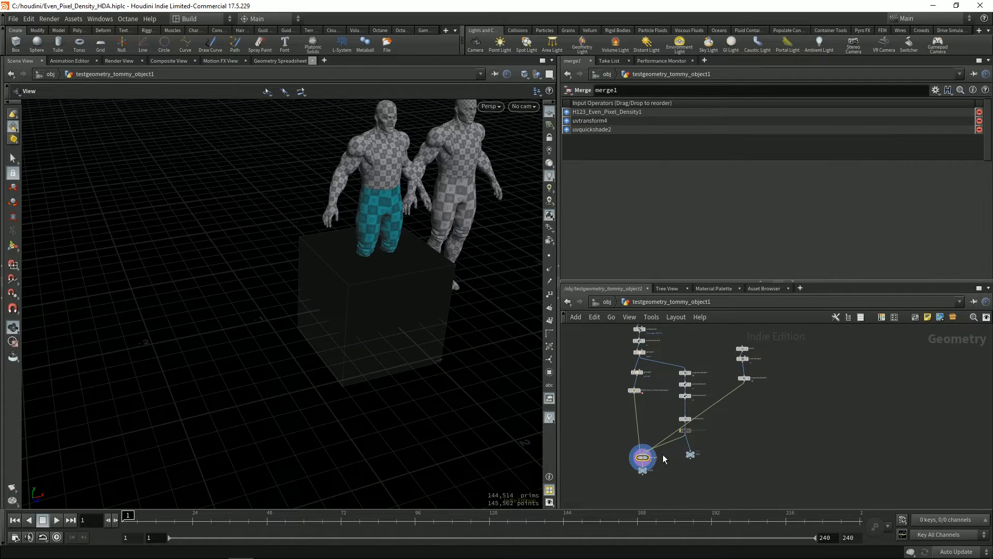
middle_drag(421, 306, 331, 318)
scroll(499, 329, up, 3)
scroll(784, 356, up, 3)
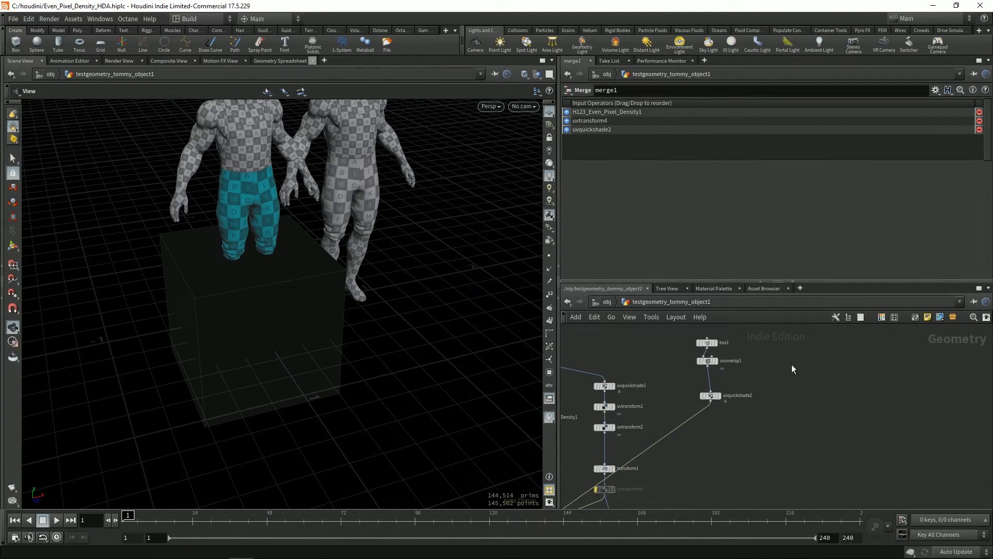
Step: Enable Add Vertex Normals on box1
middle_drag(702, 331, 733, 366)
click(737, 378)
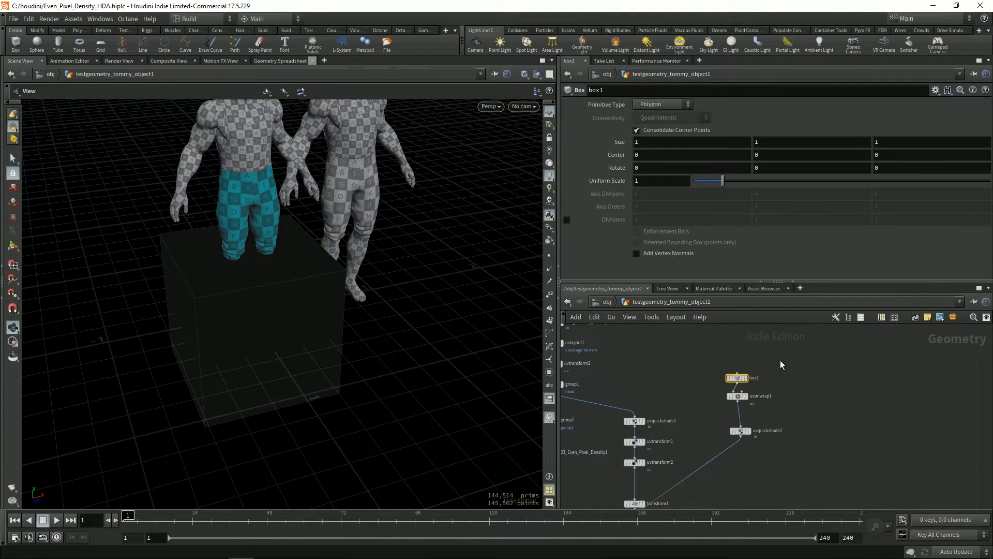
click(637, 253)
scroll(331, 274, up, 5)
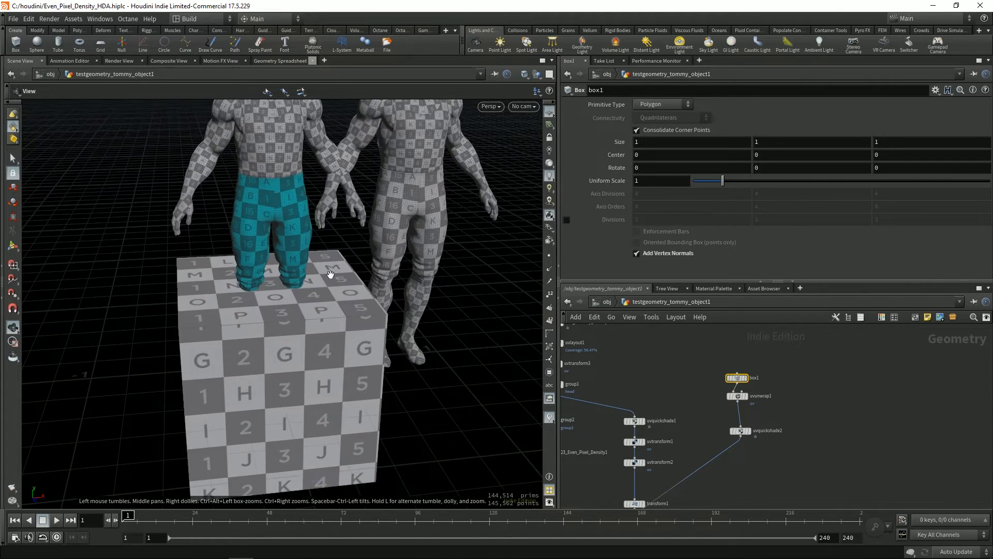
Step: Insert a UV Transform node between uvunwrap1 and uvquickshade2 and set its Scale to 4.6 on all axes
scroll(786, 393, up, 4)
key(Tab)
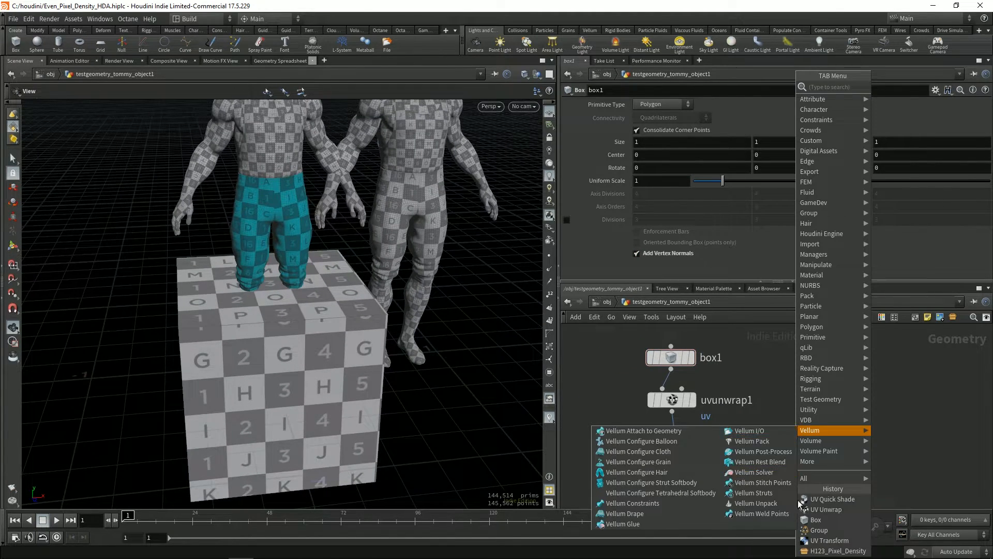
click(827, 540)
click(684, 448)
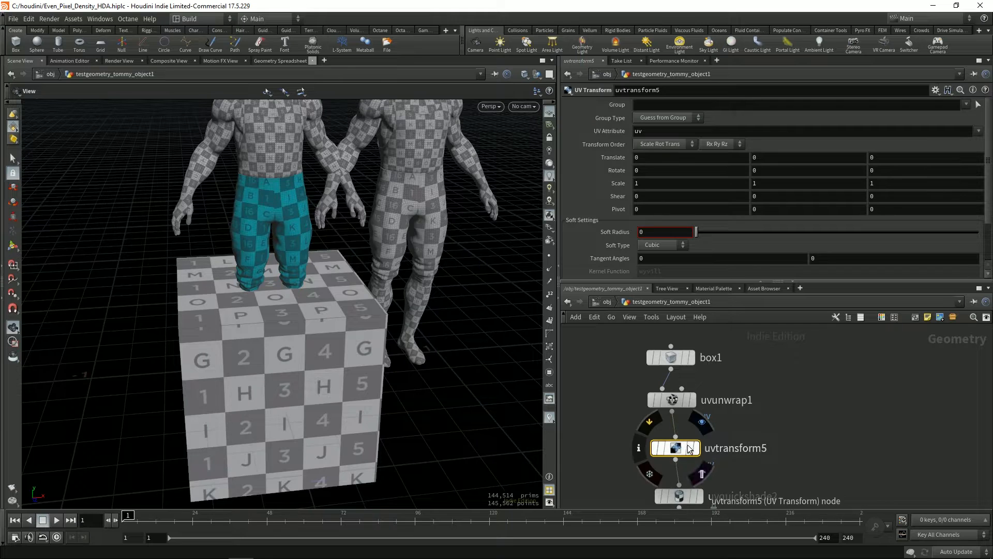
middle_drag(628, 184, 807, 173)
drag(266, 304, 259, 257)
Step: Set the reference object of H123_Even_Pixel_Density1 to uvquickshade2
middle_drag(612, 439, 783, 422)
scroll(669, 402, down, 7)
scroll(736, 427, up, 4)
scroll(784, 416, down, 1)
middle_drag(630, 414, 652, 439)
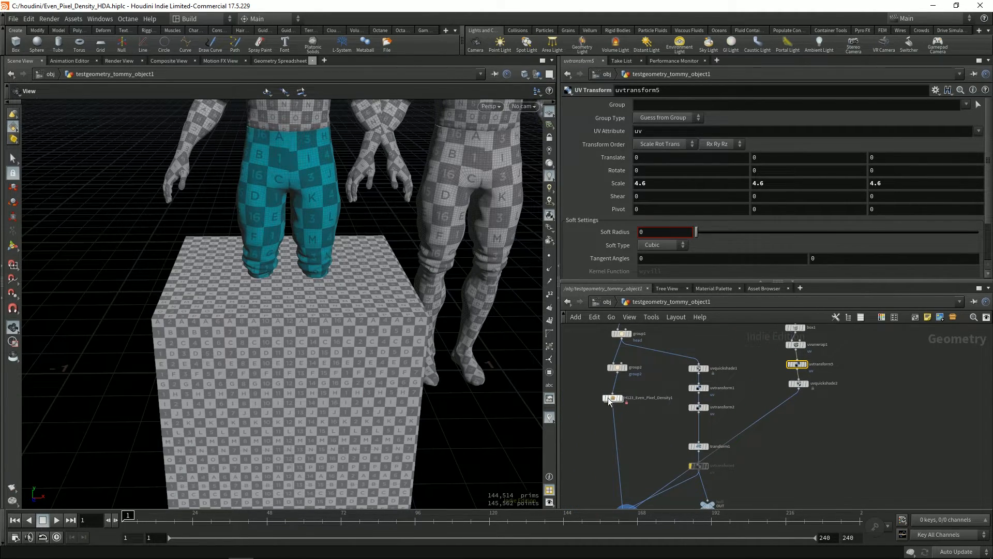
click(610, 398)
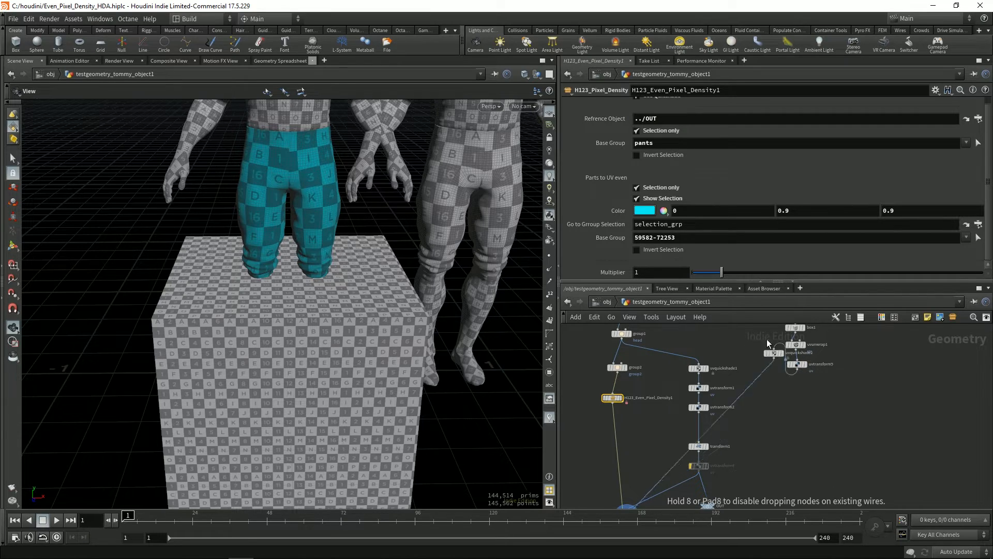
drag(682, 123, 682, 122)
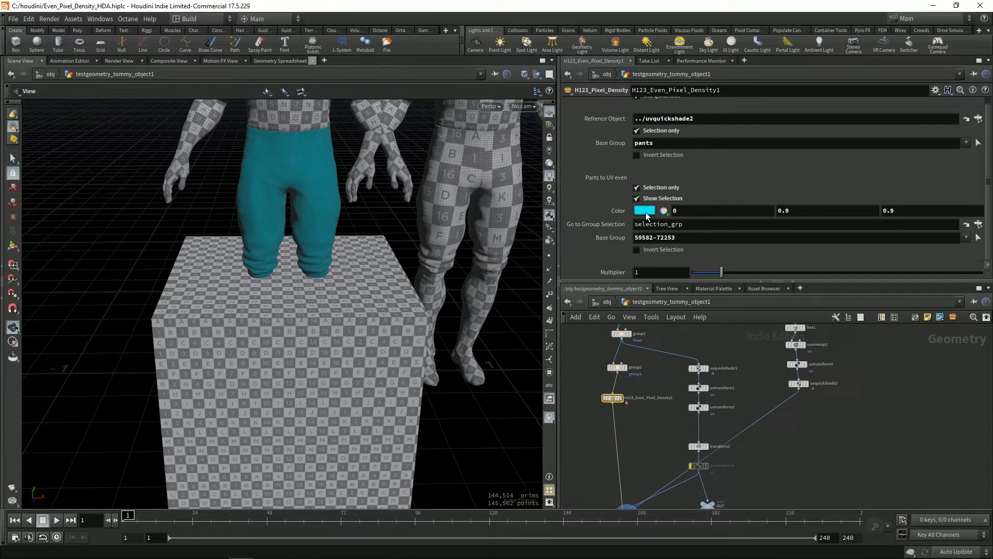
Step: Clear the pants group from the reference object's Base Group on H123_Even_Pixel_Density1
middle_drag(817, 407, 802, 421)
drag(989, 199, 988, 174)
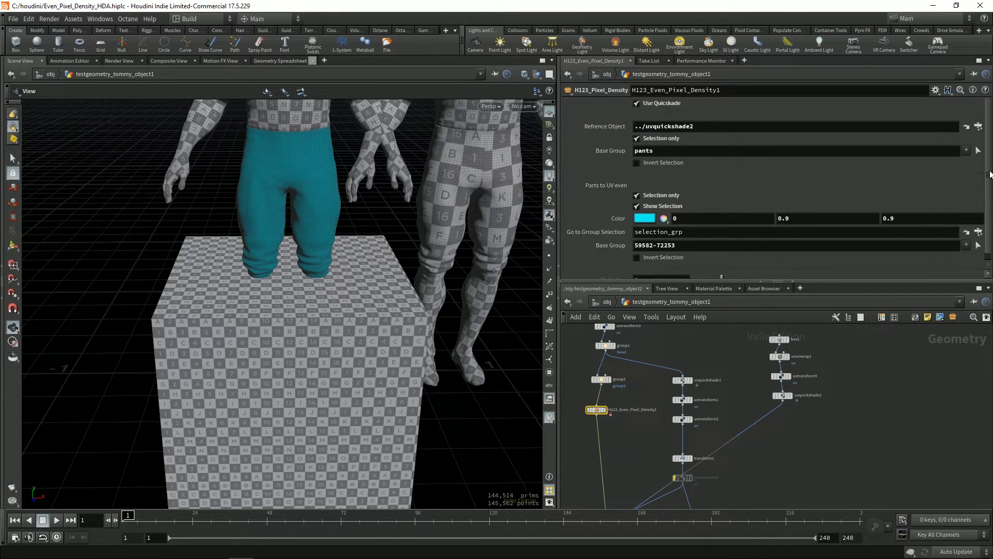
drag(784, 396, 707, 131)
double_click(694, 151)
key(BackSpace)
key(Return)
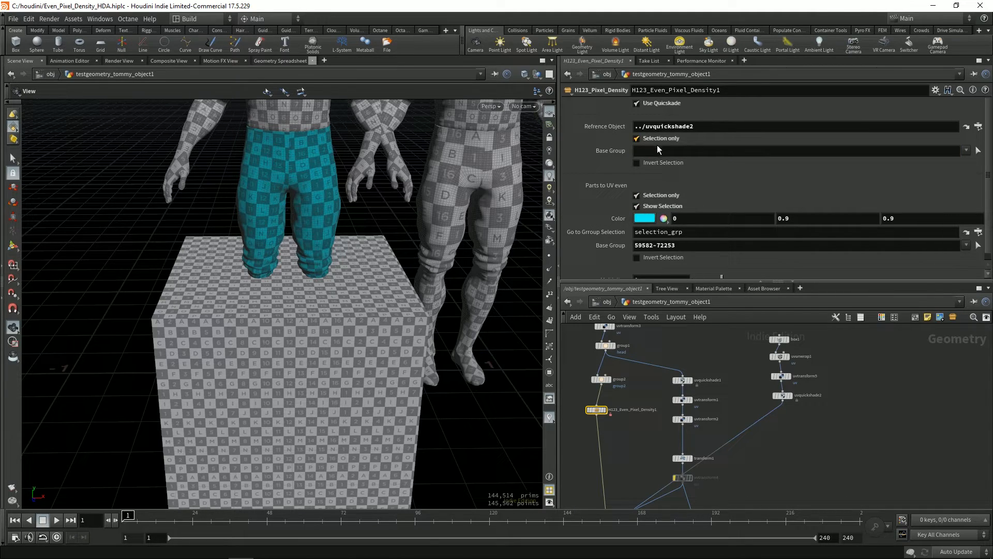
Step: Display uvquickshade2 and examine the checkered box from above
middle_drag(442, 289, 347, 283)
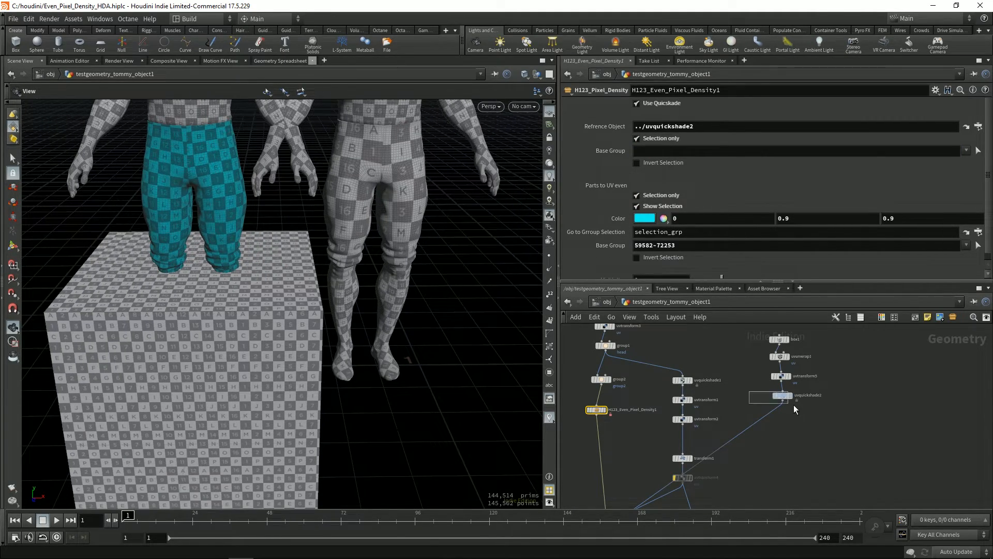
drag(794, 405, 799, 408)
key(r)
scroll(252, 269, up, 2)
drag(257, 266, 395, 295)
scroll(326, 284, up, 2)
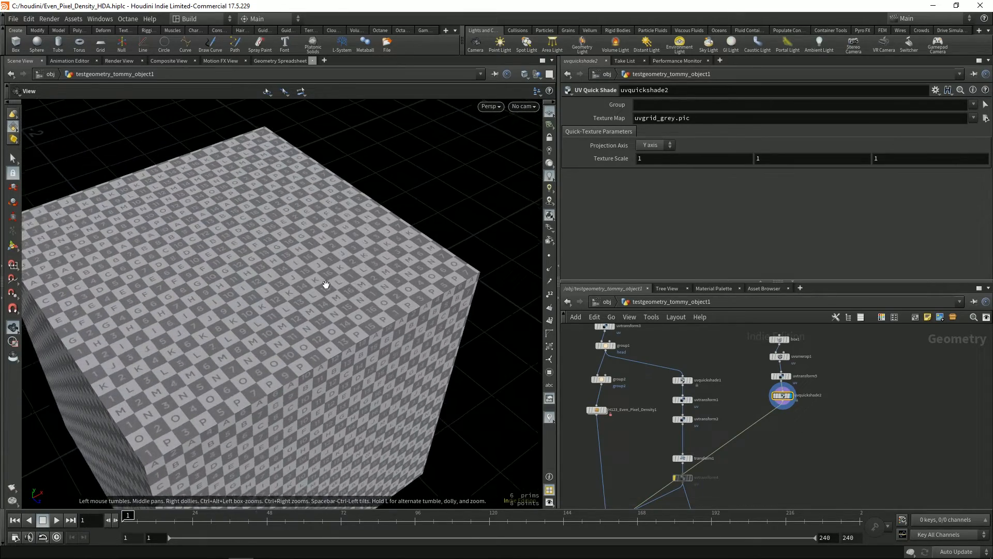
drag(326, 284, 375, 241)
click(550, 294)
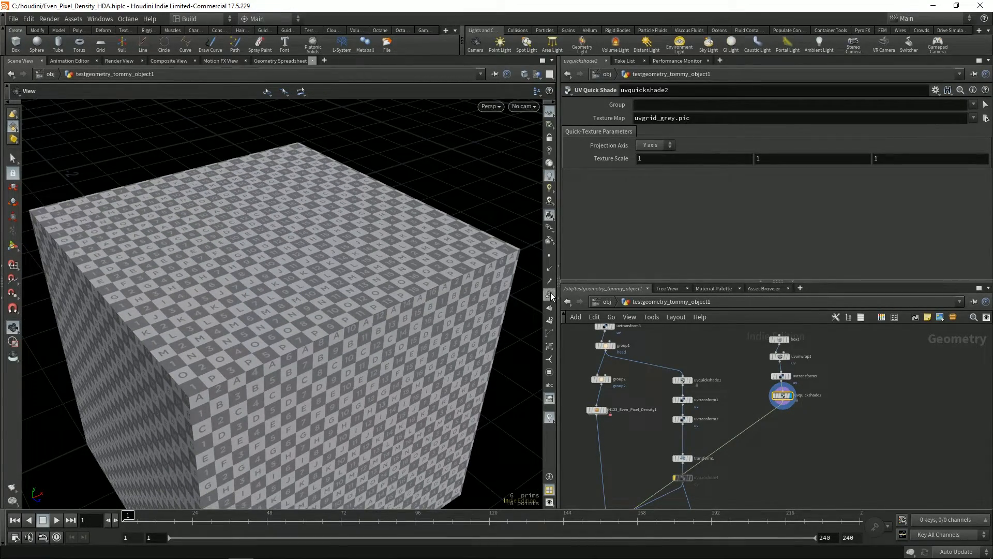
drag(364, 294, 354, 274)
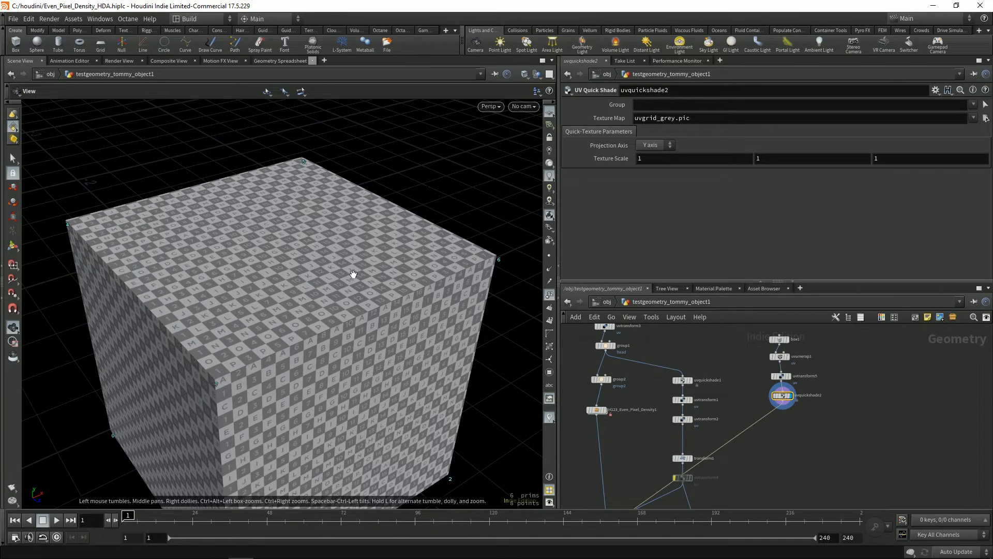
click(550, 294)
Step: Turn on primitive numbers in the viewport and examine the number on the box's top face
click(549, 321)
right_drag(303, 240, 312, 288)
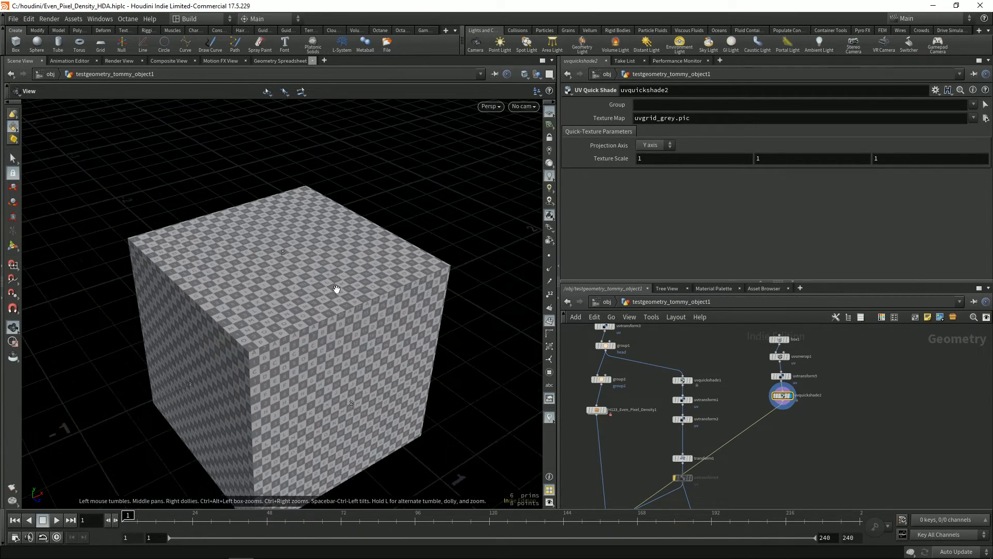
Step: Display H123_Even_Pixel_Density1 and turn off the primitive numbers in the viewport
middle_drag(719, 454, 778, 341)
middle_drag(687, 350, 666, 435)
click(635, 383)
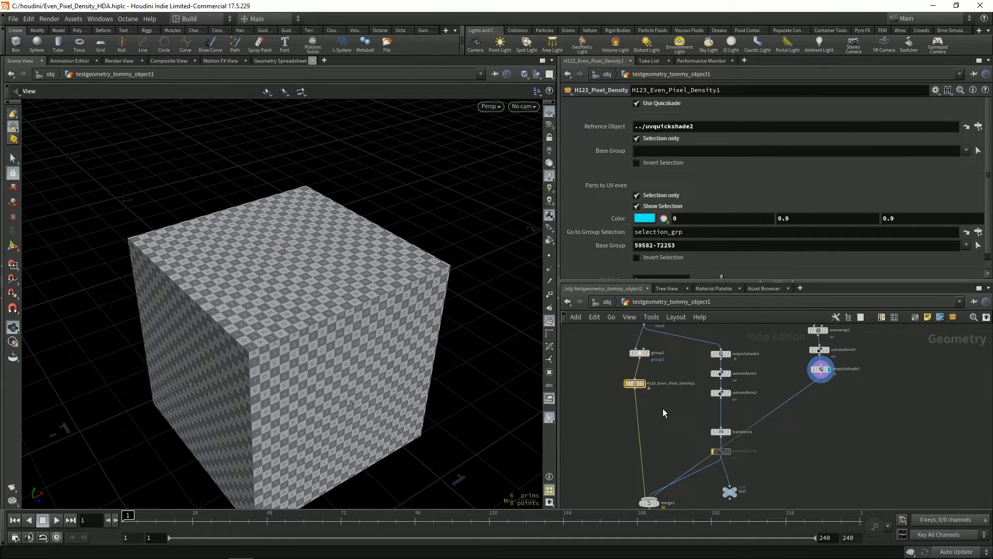
click(645, 384)
click(550, 320)
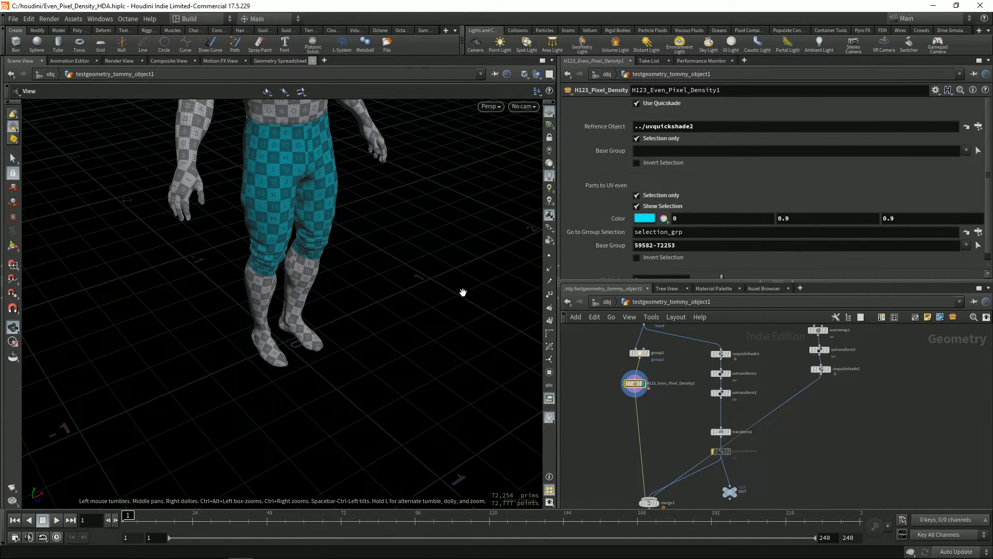
drag(464, 291, 417, 322)
Step: Display merge1, set the reference object's Base Group to 5 and compare the pants with the box
middle_drag(591, 447, 599, 383)
click(666, 438)
drag(414, 290, 387, 290)
click(703, 150)
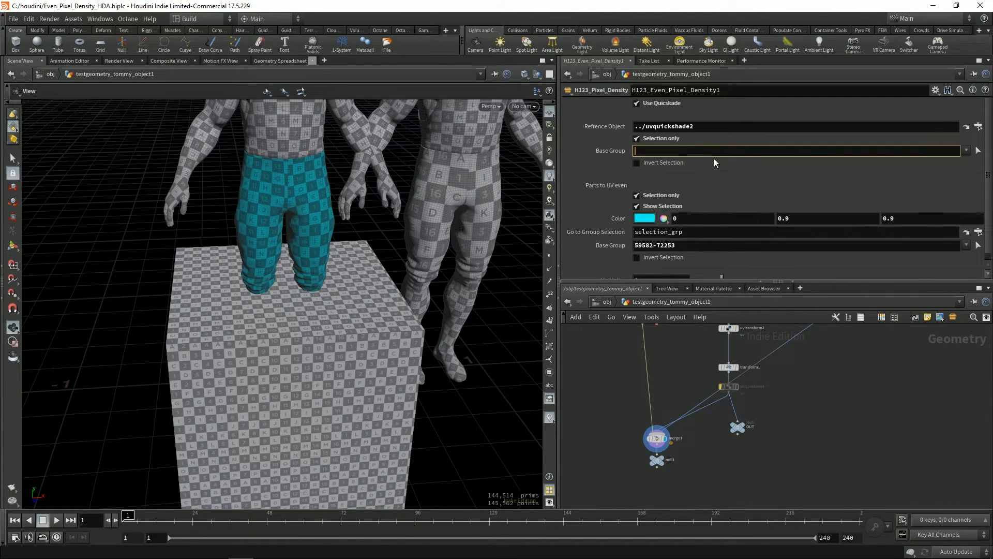
key(Return)
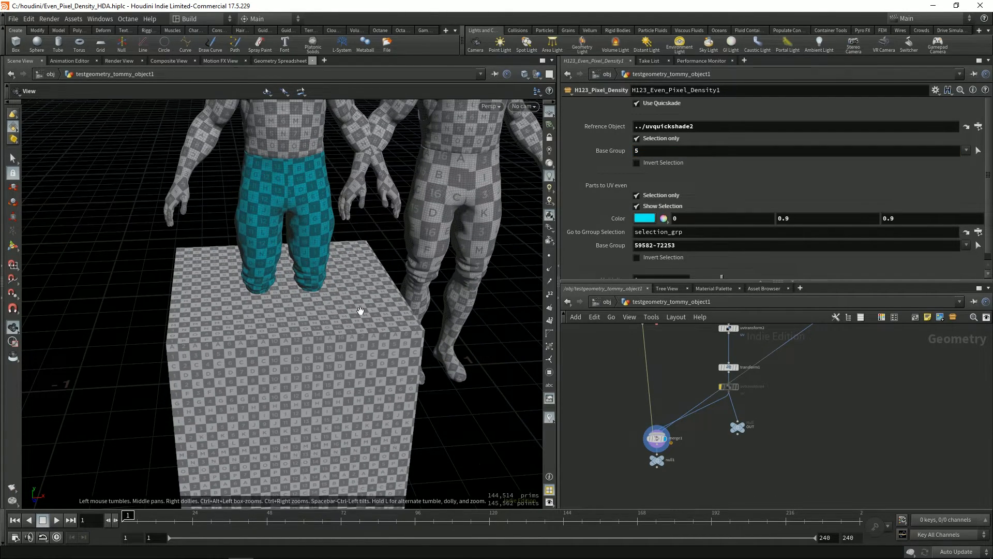
drag(360, 310, 365, 307)
right_drag(312, 295, 337, 290)
drag(337, 290, 364, 289)
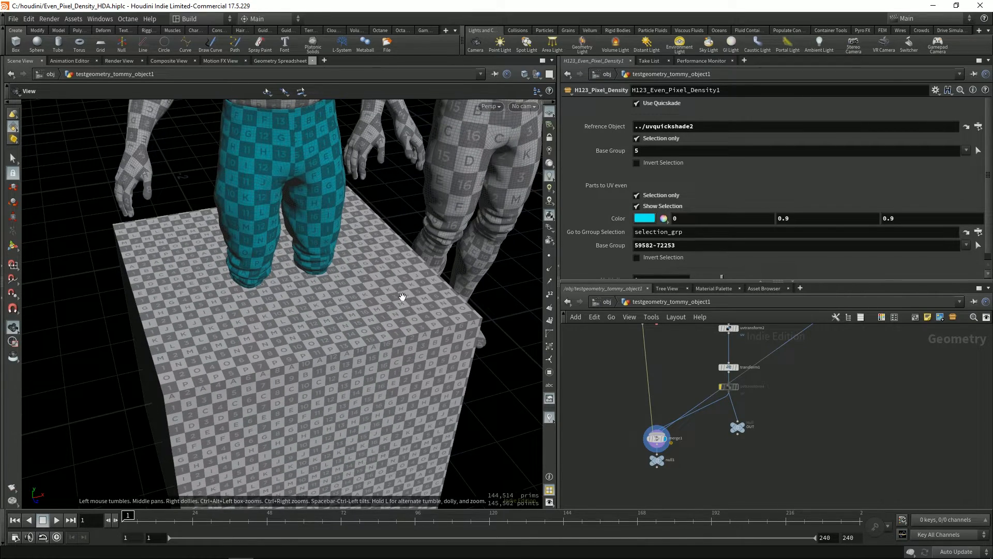
Step: Restrict uvtransform5 to the box's top face by setting its Group to 5
middle_drag(838, 387, 779, 448)
scroll(805, 404, up, 3)
middle_drag(791, 378, 791, 446)
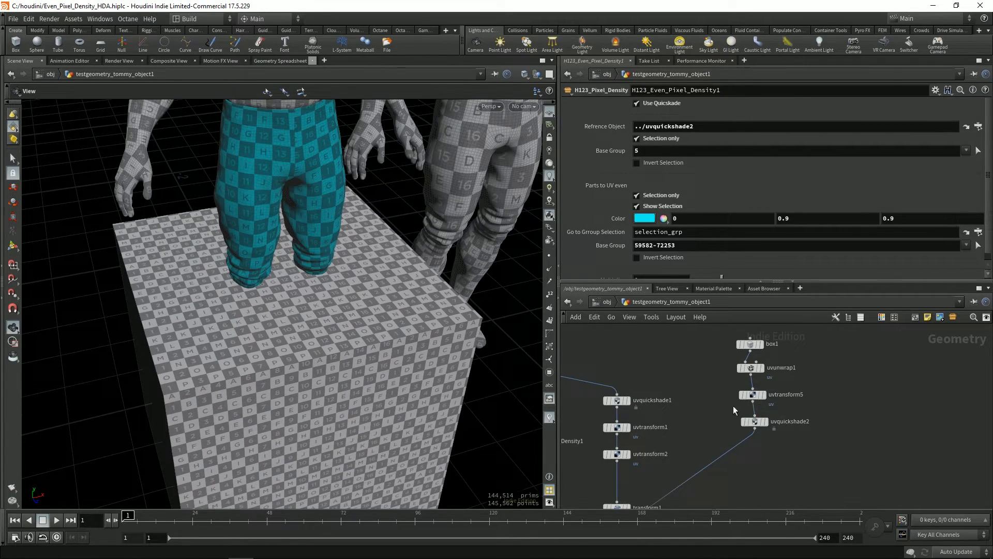
drag(751, 397, 751, 397)
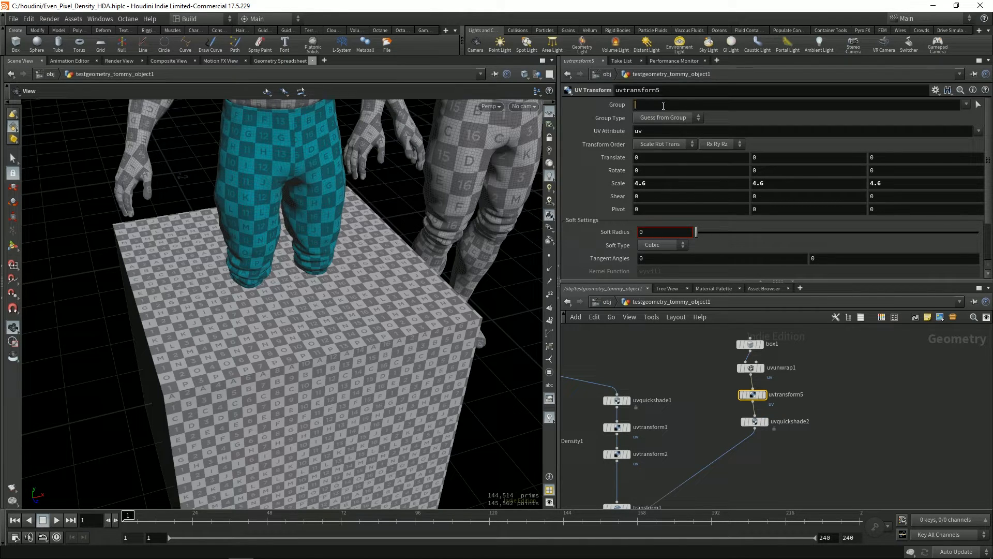
text(5)
key(Return)
drag(422, 279, 403, 290)
Step: Set the Group of uvtransform5 to 3
key(BackSpace)
text(3)
key(Return)
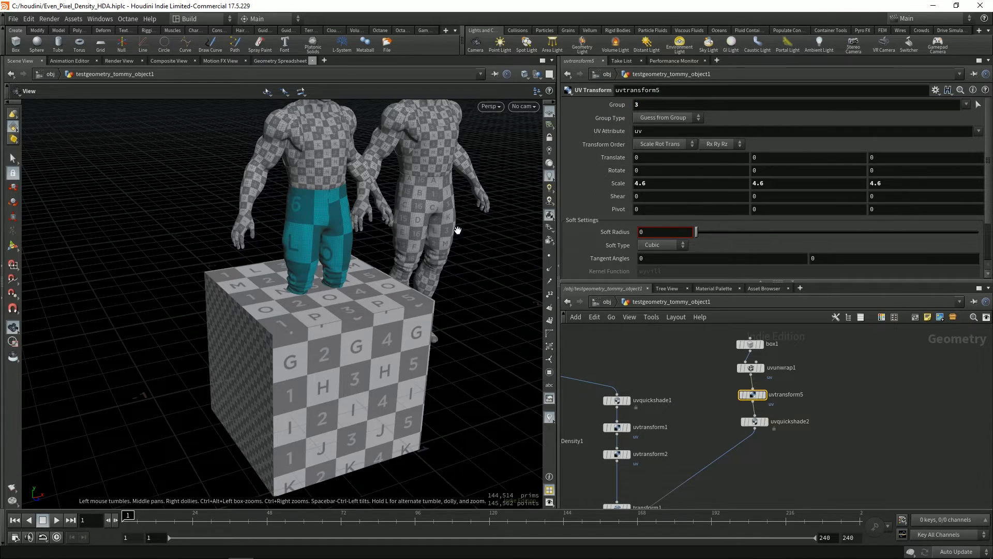
Step: Compare the checker size on the pants with the box faces from several angles
right_drag(336, 283, 390, 282)
drag(390, 282, 340, 273)
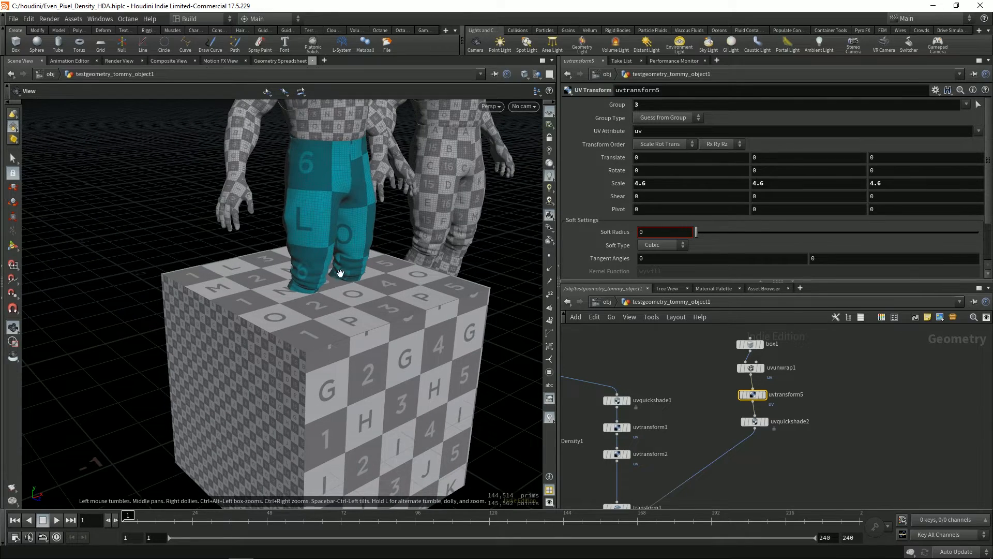
drag(366, 322, 347, 287)
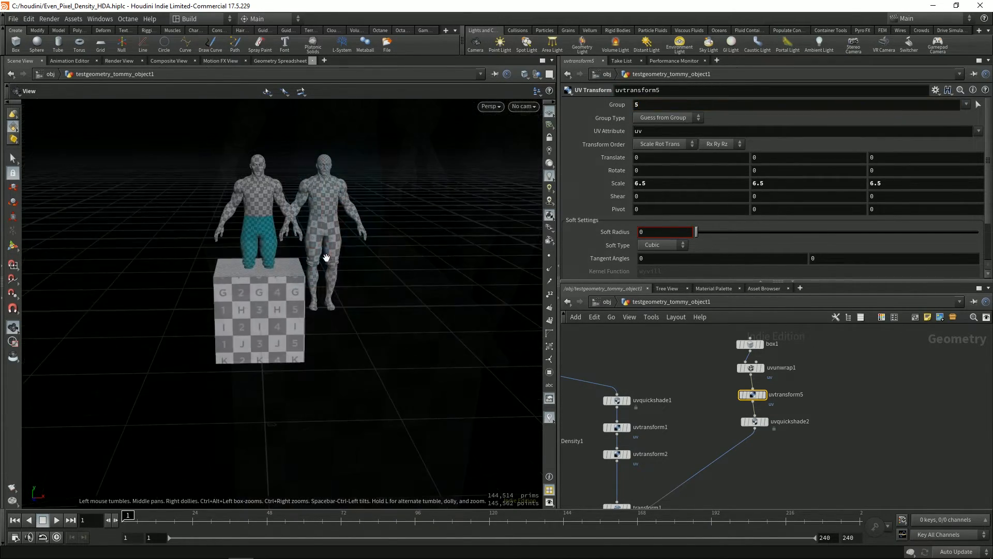
drag(324, 258, 326, 277)
Step: Arrange the four box nodes in a column clear of the main network and close the Houdini Console
middle_drag(705, 365, 761, 386)
scroll(735, 375, down, 5)
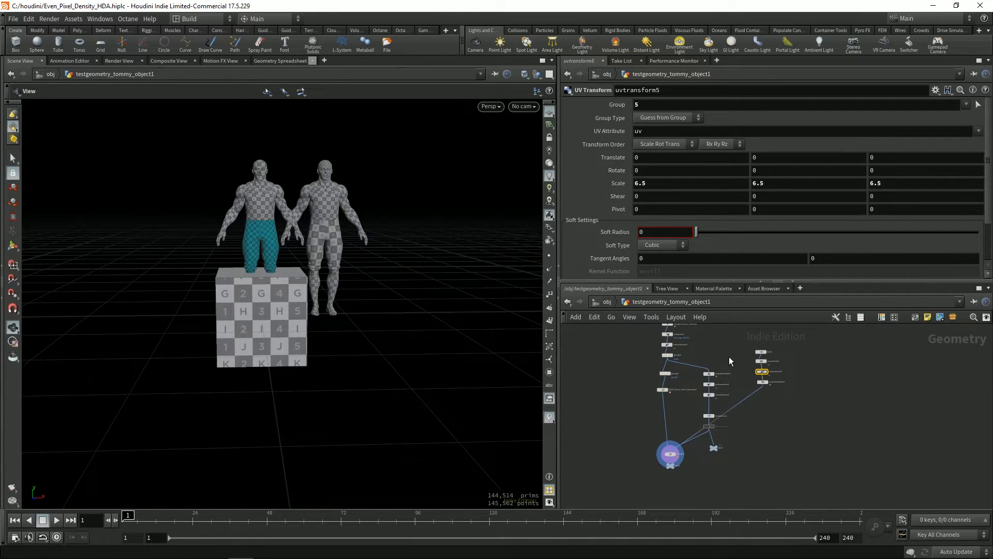
scroll(730, 354, up, 2)
drag(737, 342, 805, 390)
key(l)
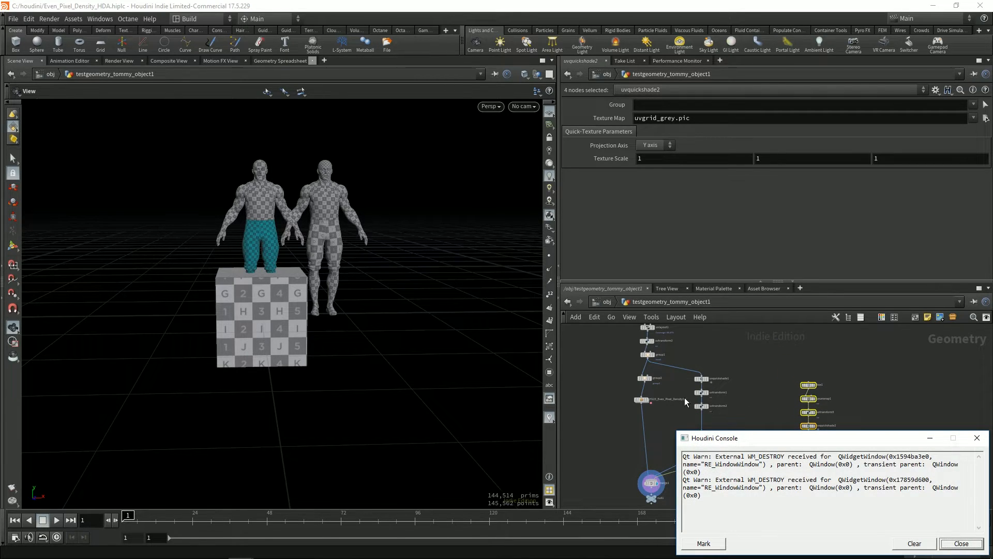
click(962, 543)
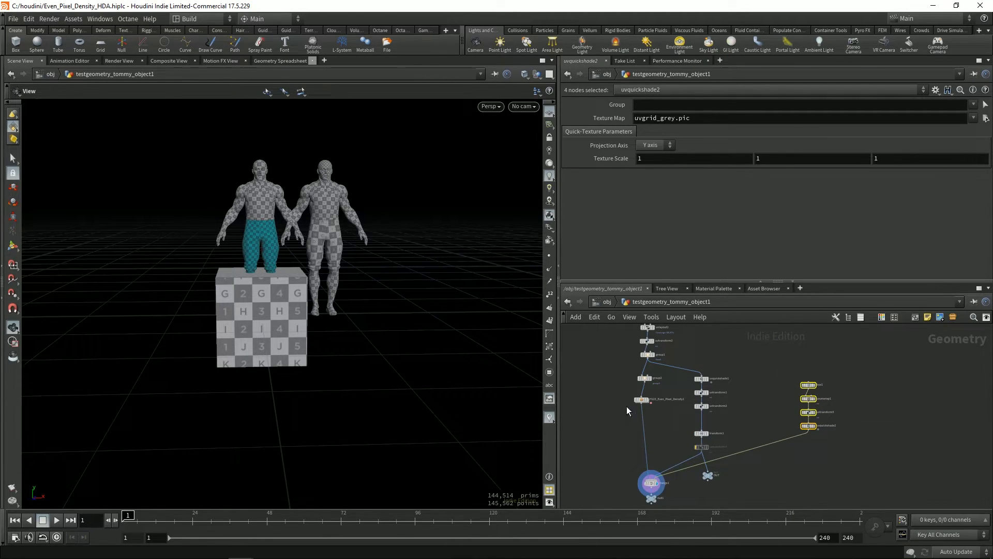
Step: Invert the reference selection of H123_Even_Pixel_Density1, compare the pants with the box, and turn the inversion off again
scroll(602, 381, up, 3)
drag(645, 433, 702, 466)
click(637, 163)
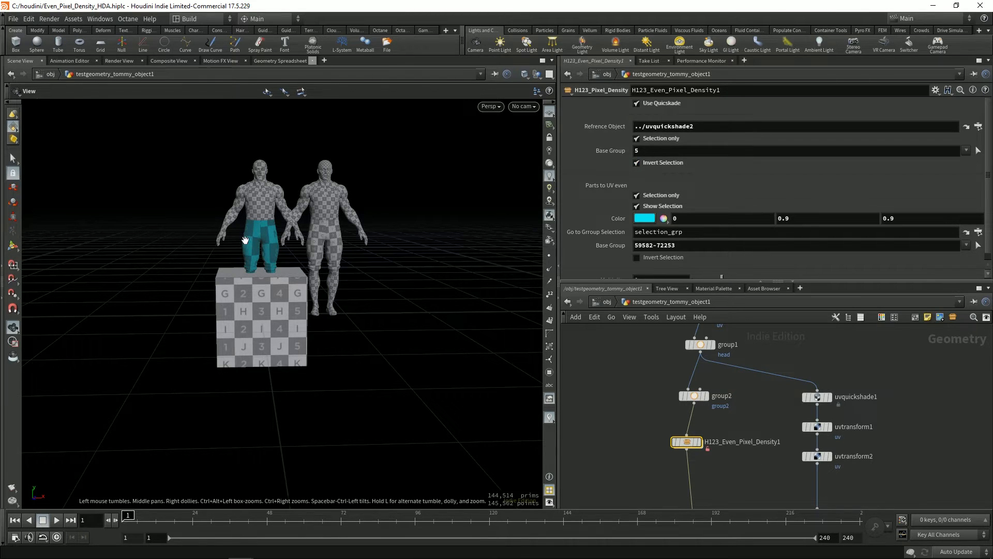
drag(245, 241, 303, 252)
right_drag(303, 252, 258, 259)
drag(259, 259, 245, 261)
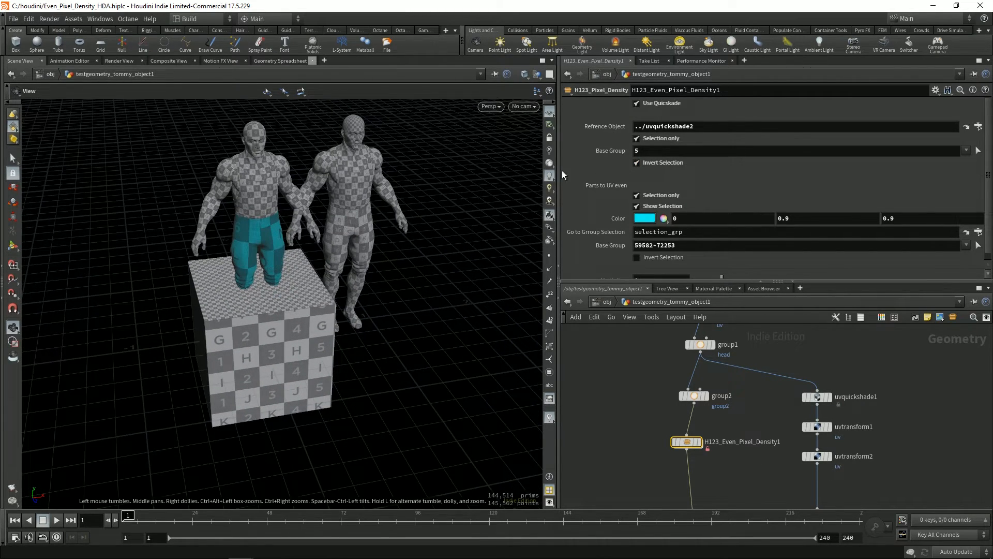
click(669, 164)
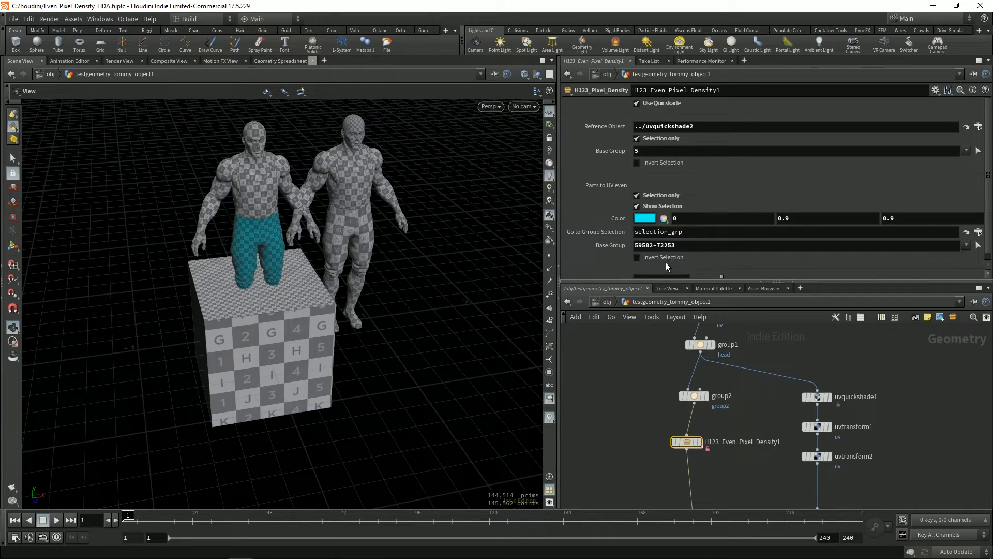
Step: Invert the selection of the parts to UV even so that the upper body is matched instead of the pants
drag(347, 204, 319, 190)
right_drag(319, 191, 315, 248)
drag(315, 248, 297, 255)
right_drag(298, 255, 346, 275)
drag(347, 274, 401, 282)
click(648, 258)
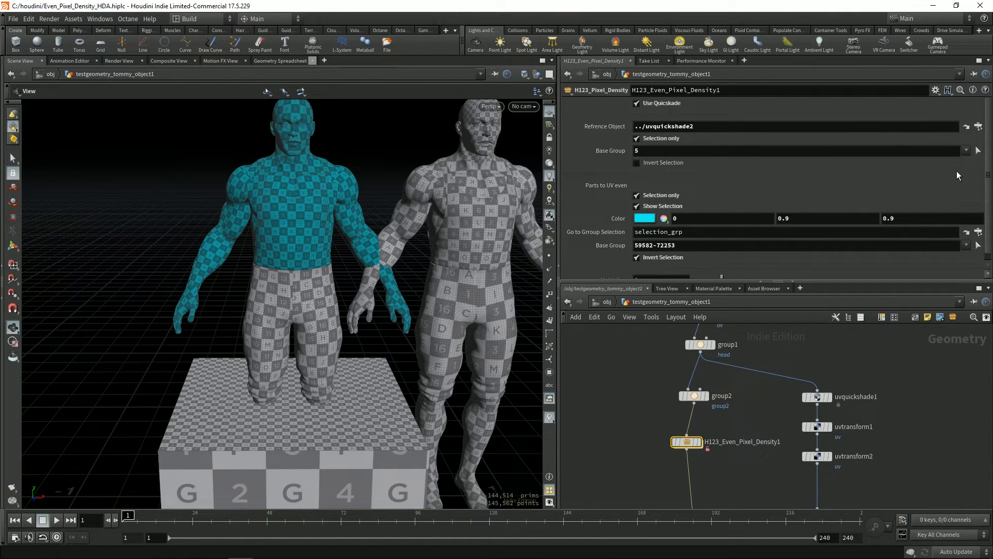
Step: Raise the Multiplier to 2.7 and further to 4, and inspect the checker pattern on the upper body
drag(985, 169, 990, 191)
key(Return)
drag(722, 275, 770, 261)
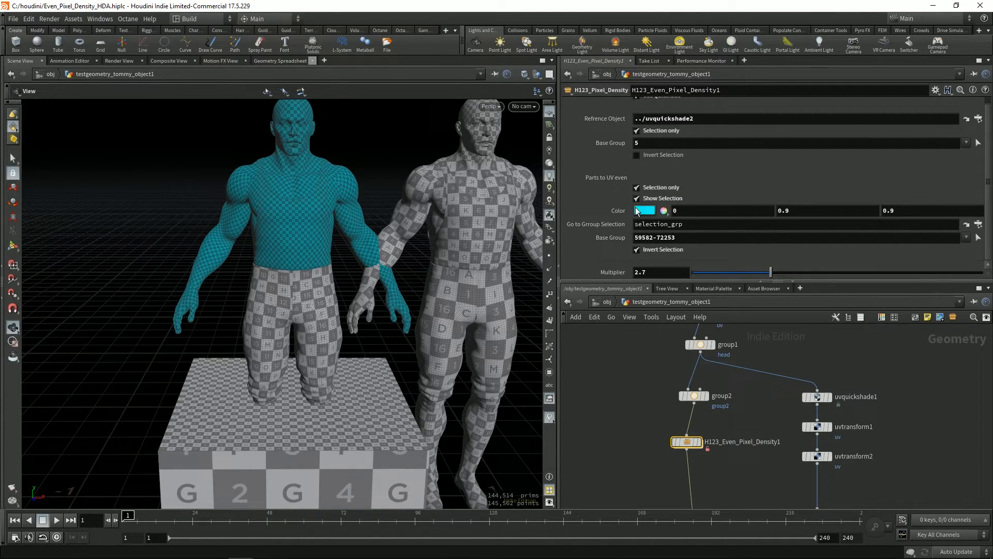
click(659, 270)
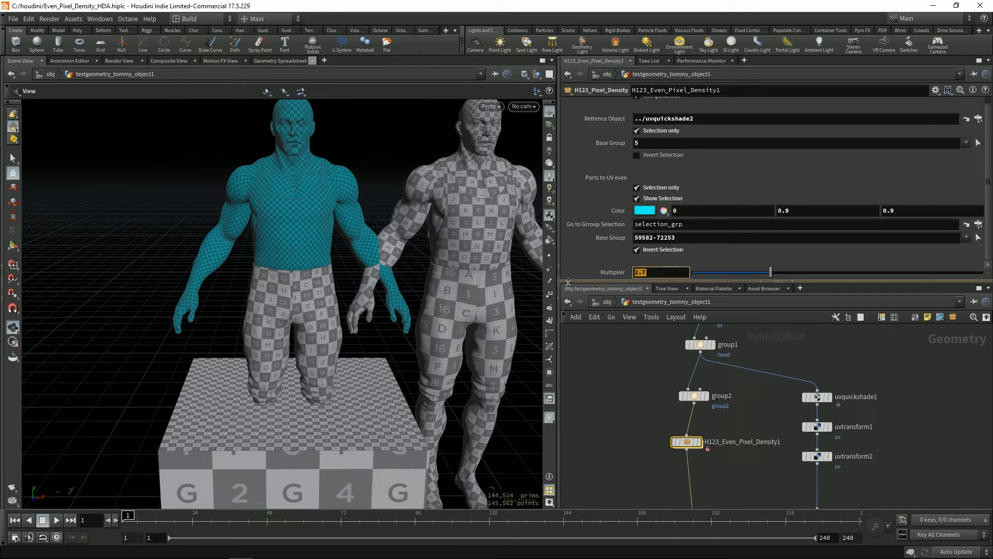
text(4)
key(Return)
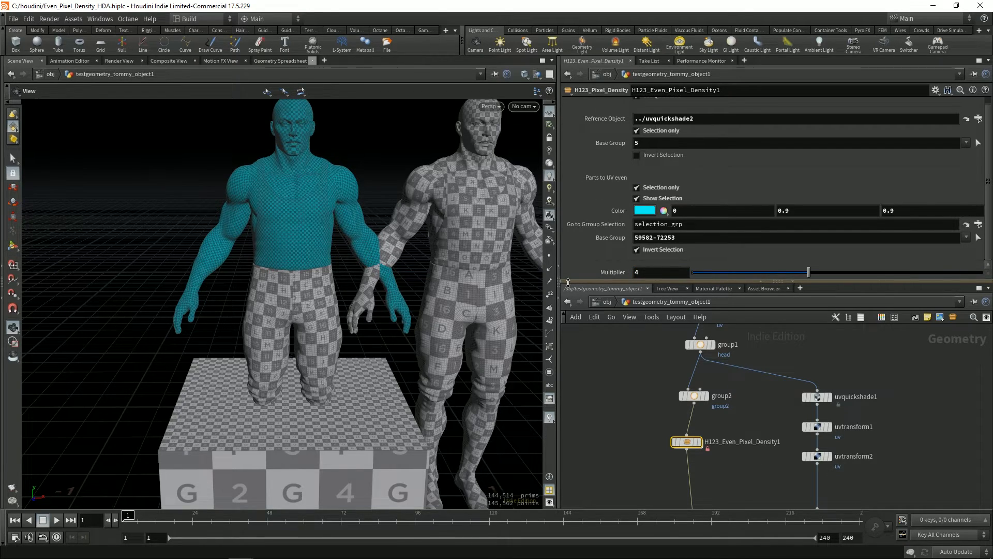
middle_drag(361, 234, 359, 293)
drag(359, 293, 357, 250)
right_drag(357, 251, 381, 244)
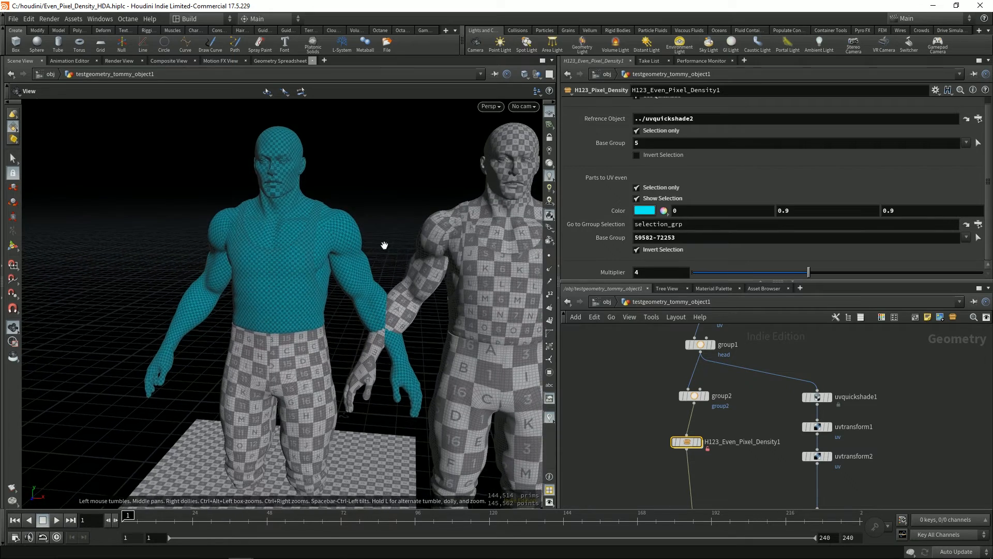
drag(382, 244, 414, 241)
Step: Replace the Base Group of the parts to UV even with head and turn off its Invert Selection
click(966, 237)
click(972, 280)
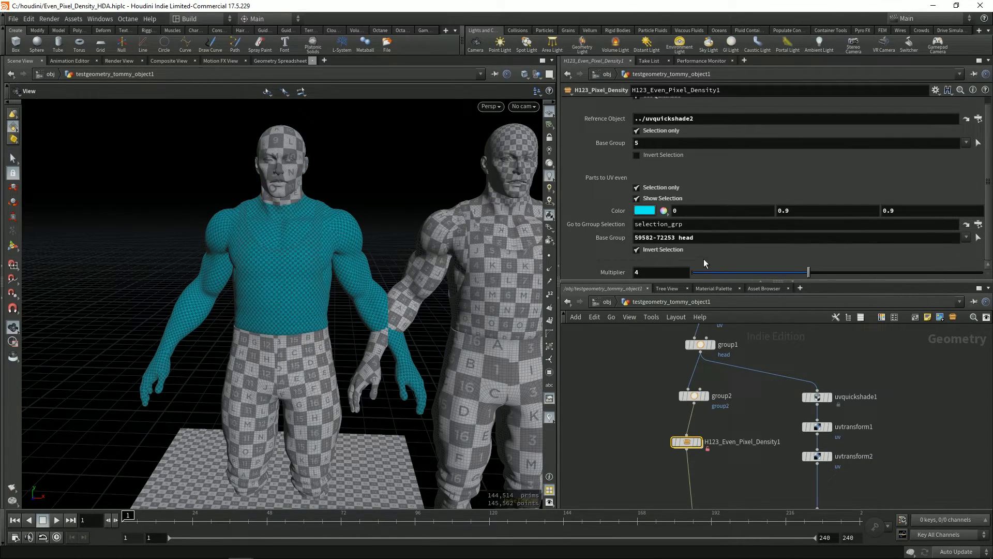
drag(678, 237, 634, 237)
key(BackSpace)
key(Return)
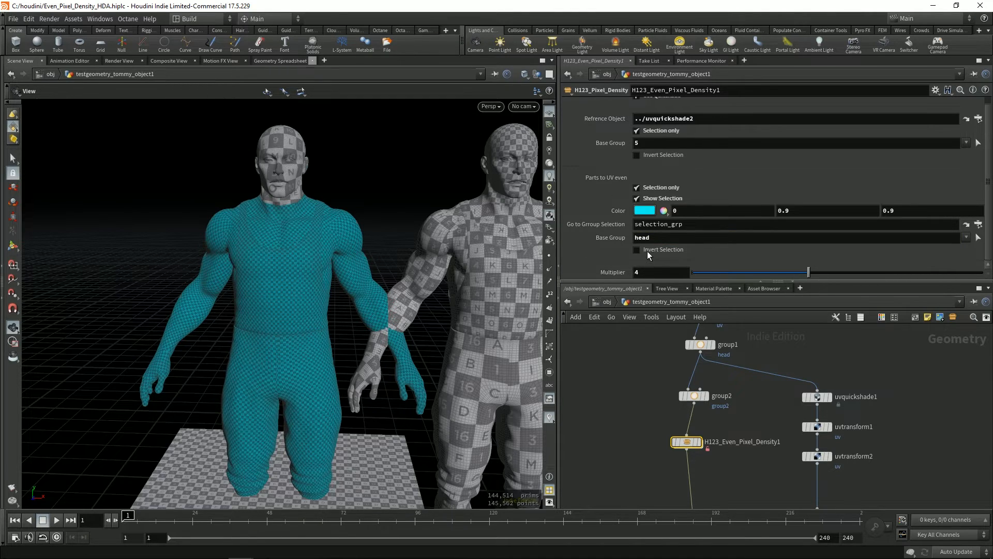
drag(396, 187, 353, 217)
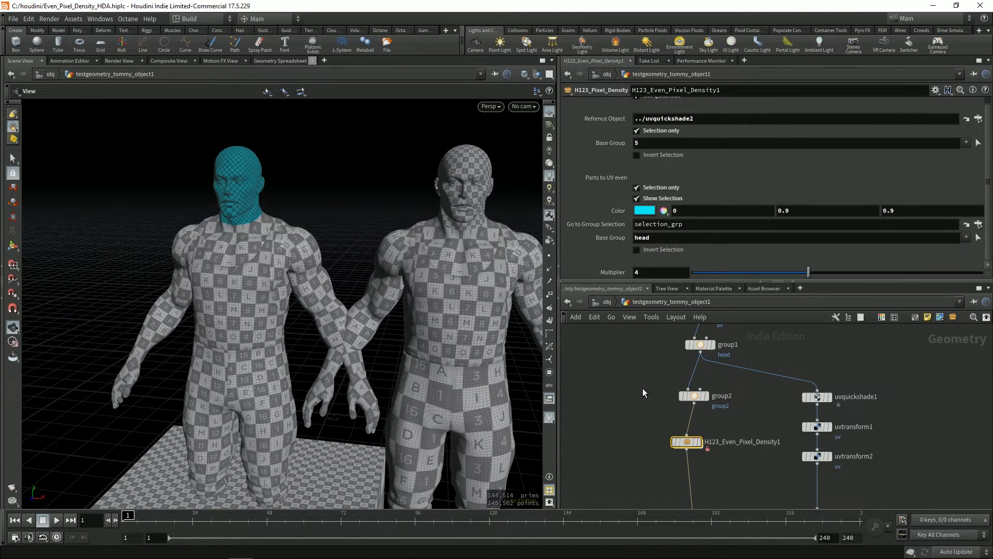
Step: Use the OUT null as the reference object and set its Base Group to head
middle_drag(643, 389, 650, 425)
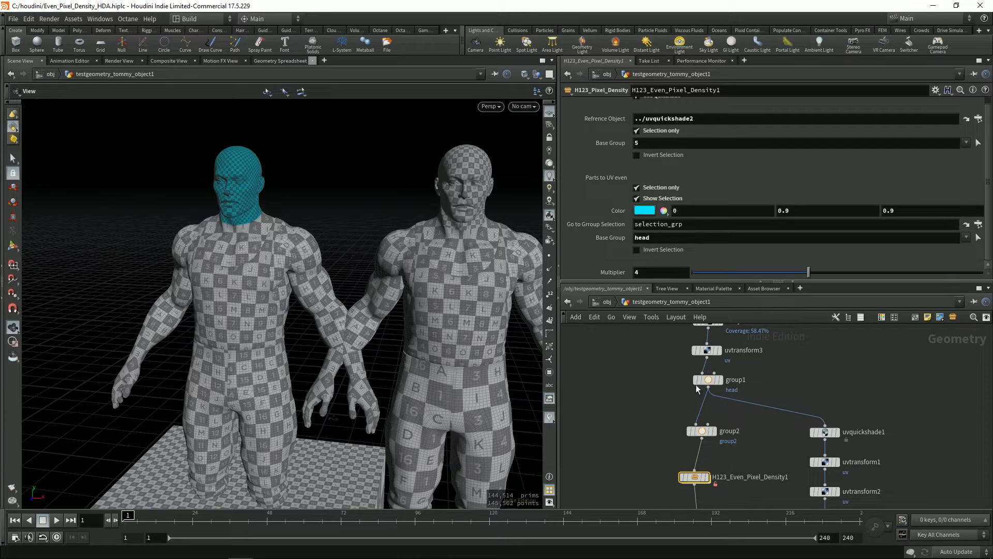
middle_drag(761, 426, 728, 331)
middle_drag(745, 471, 717, 358)
drag(781, 434, 714, 125)
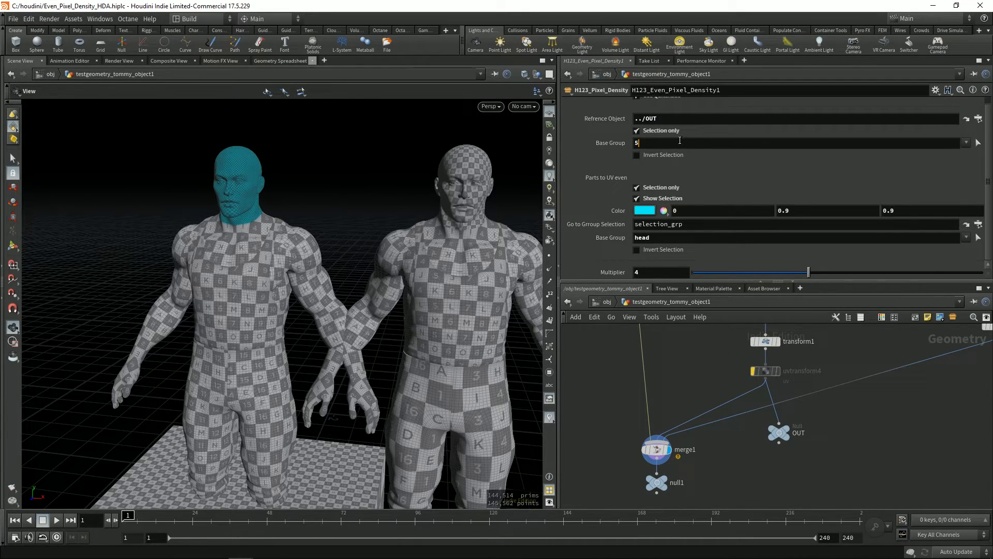
key(BackSpace)
text(head)
key(Return)
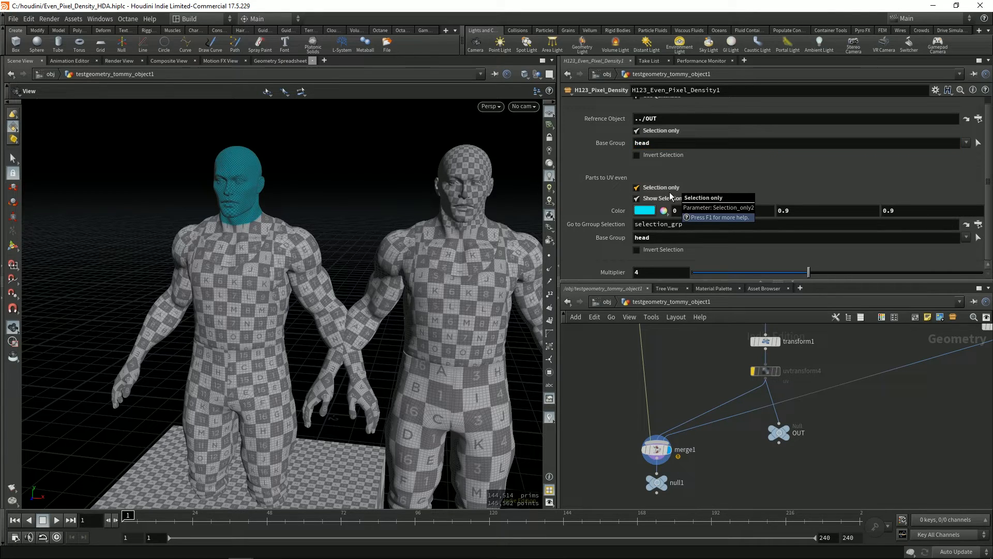
Step: Reset the Multiplier to 1 and compare the heads of the two figures
middle_drag(379, 285, 367, 283)
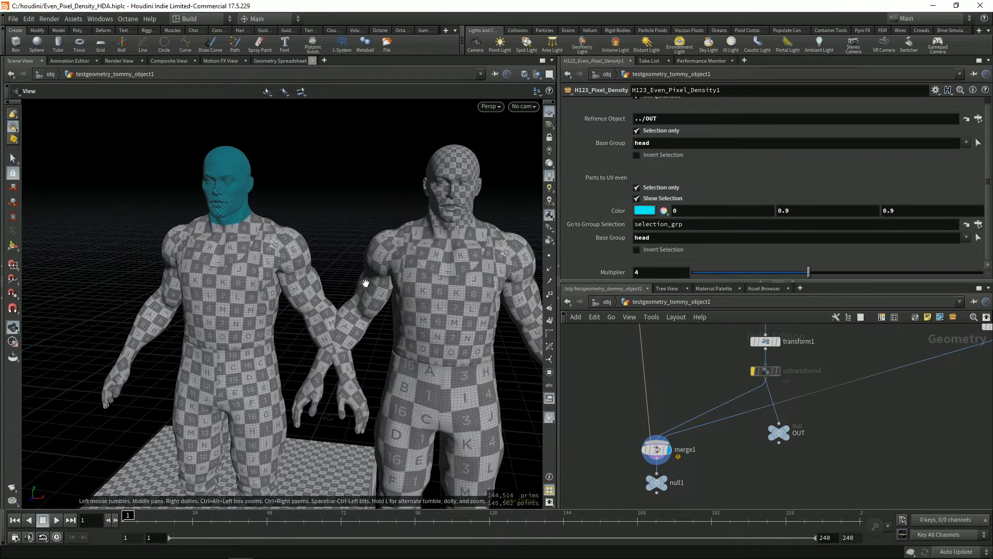
ctrl+middle_click(606, 272)
right_drag(388, 220, 387, 228)
drag(388, 227, 413, 207)
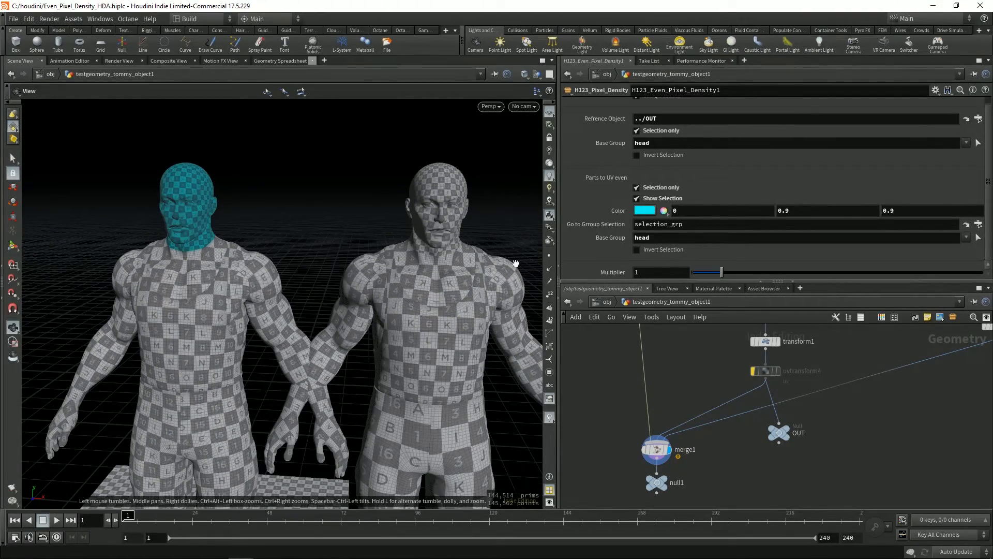
Step: Set the Multiplier to 2 and inspect the head against the rest of the scene
text(2)
key(Return)
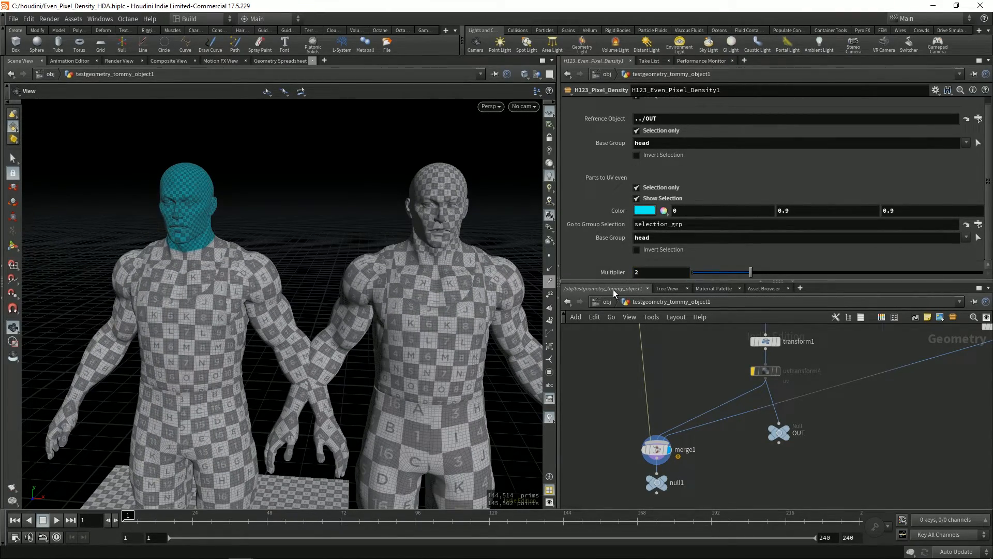
middle_drag(420, 242, 417, 217)
scroll(417, 217, down, 3)
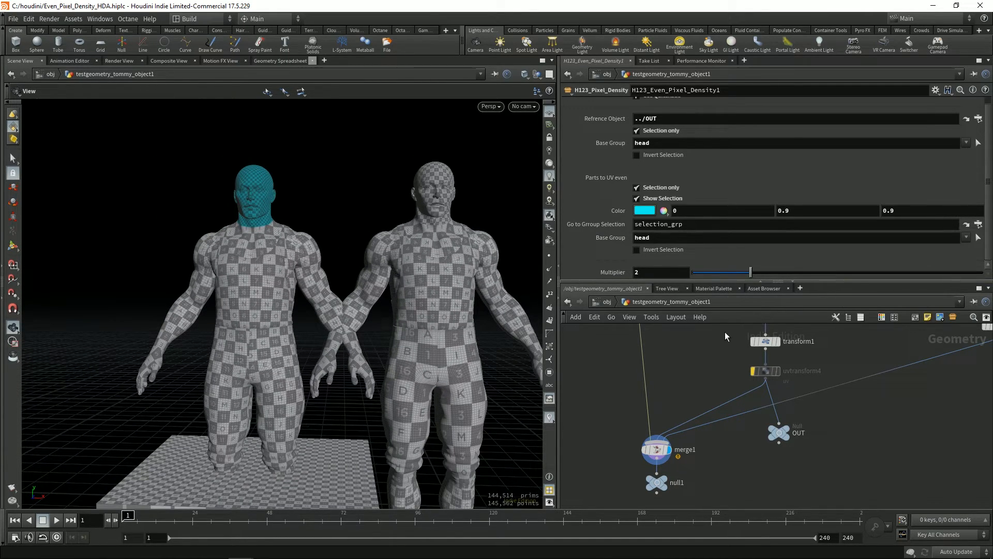
middle_drag(700, 365, 715, 380)
right_drag(369, 294, 275, 315)
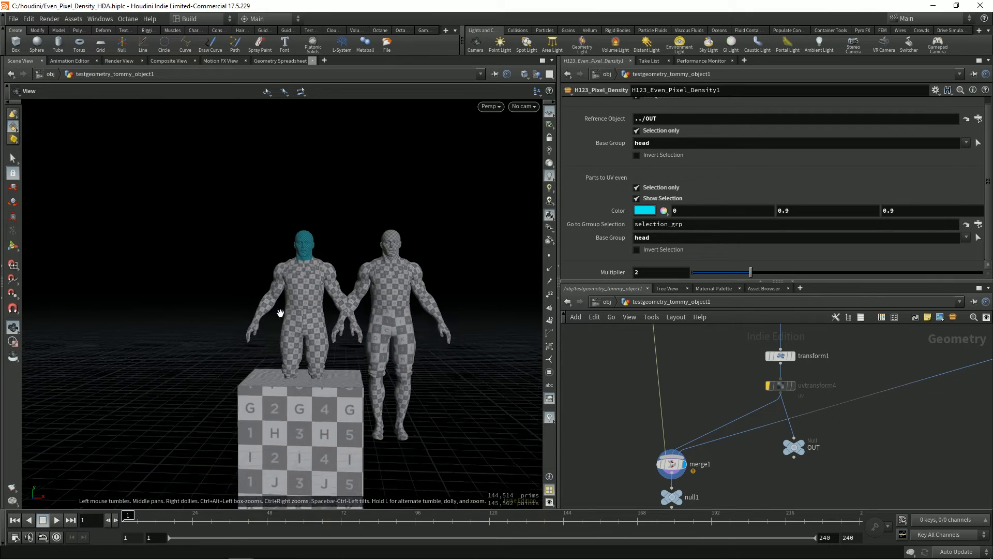
middle_drag(420, 337, 388, 310)
Step: Return to the object level, hide testgeometry_tommy_object1 and display ref_box with the second tommy, squab and rubbertoy objects
key(u)
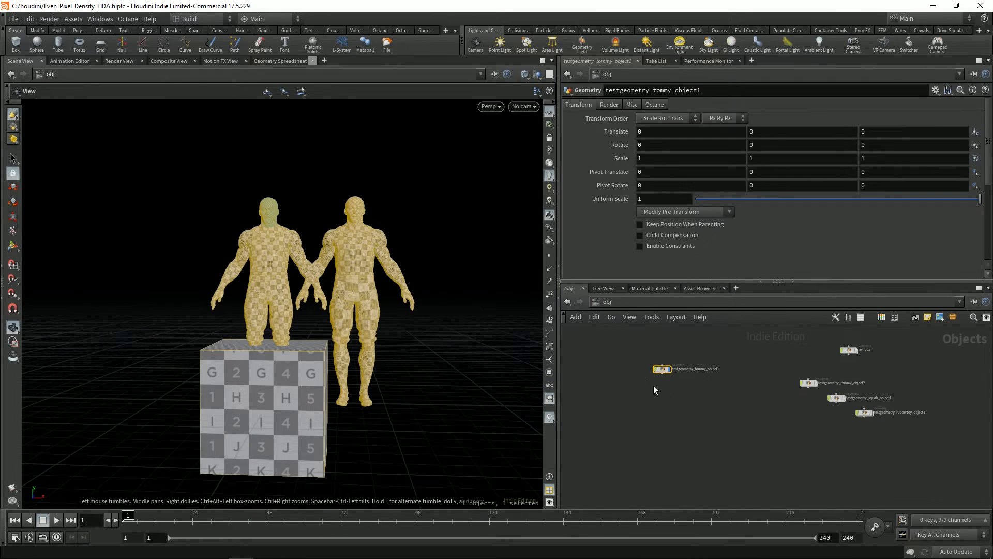
click(669, 372)
drag(406, 365, 380, 372)
middle_drag(745, 419, 627, 431)
drag(648, 343, 791, 444)
click(754, 428)
right_drag(344, 280, 296, 285)
middle_drag(296, 284, 321, 295)
drag(321, 294, 342, 316)
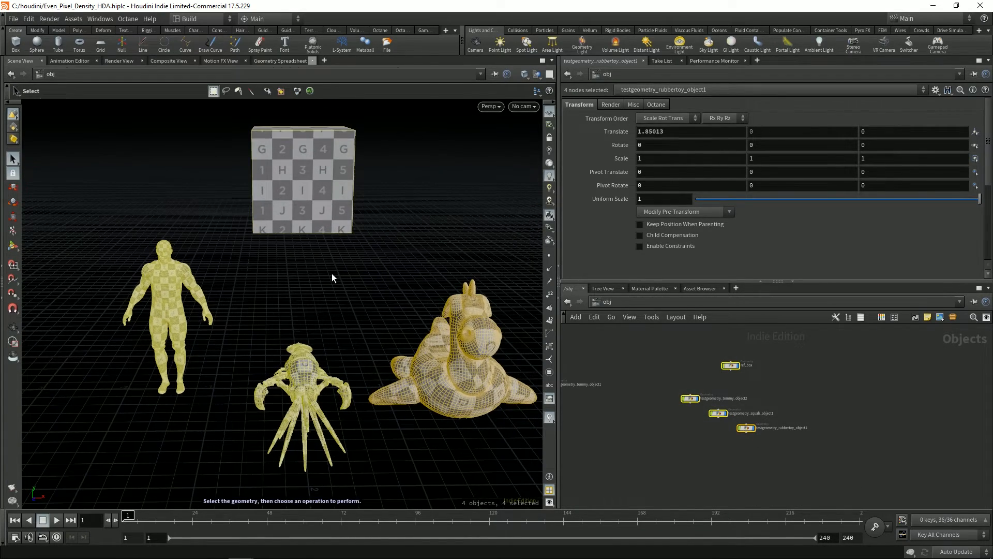
Step: Examine the checker sizes on the tommy, squab and rubbertoy objects against the selected ref_box
click(334, 276)
right_drag(353, 280, 326, 285)
drag(326, 285, 358, 332)
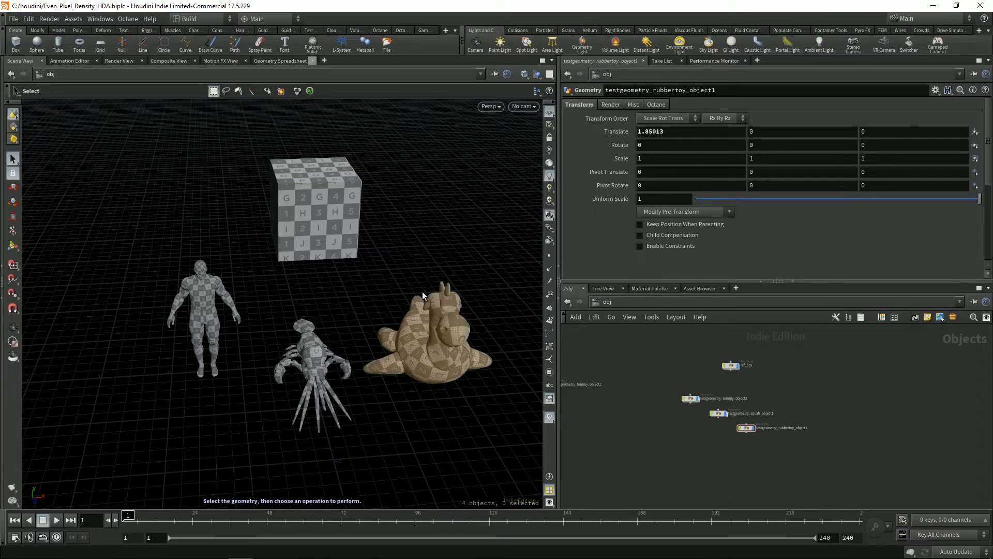
right_drag(365, 308, 381, 304)
drag(381, 304, 372, 293)
middle_drag(367, 263, 368, 286)
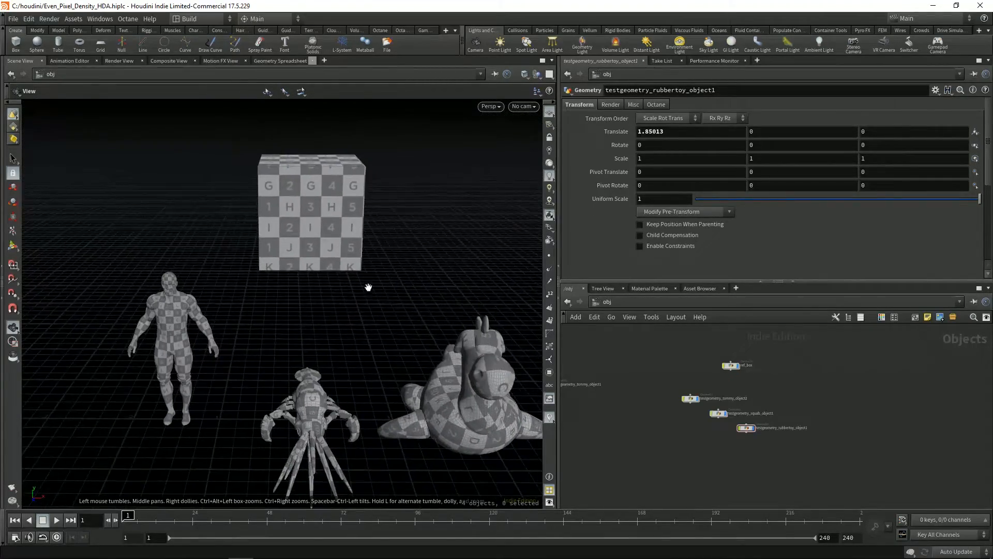
drag(368, 286, 370, 307)
click(348, 218)
right_drag(368, 269, 306, 274)
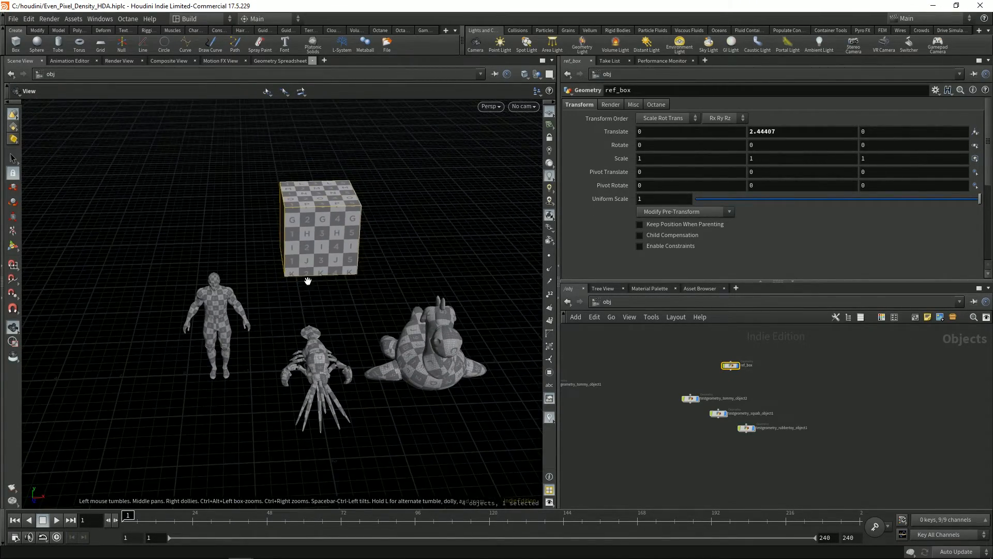
drag(306, 279, 316, 273)
alt+drag(300, 218, 304, 196)
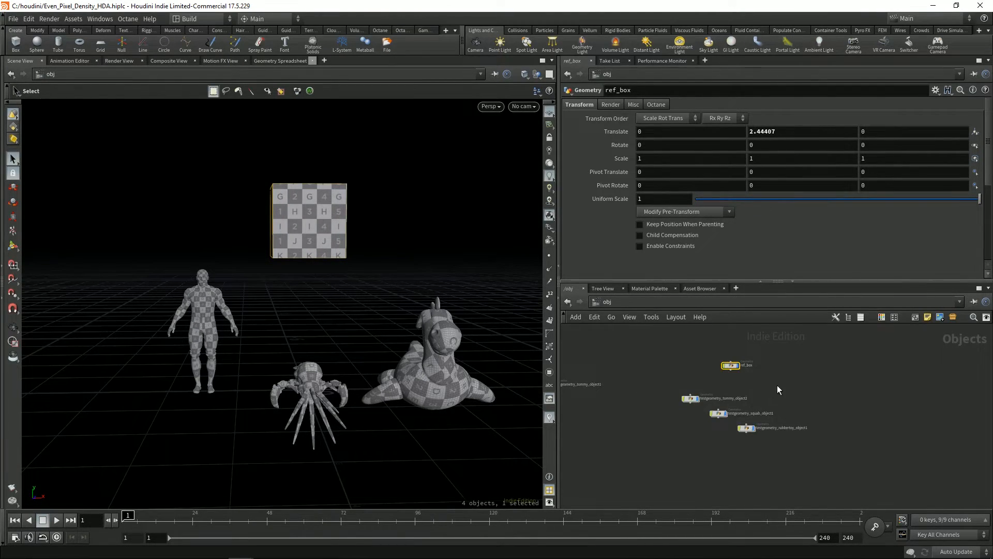
Step: Open the network of testgeometry_tommy_object2 and turn off the viewport's group list
scroll(768, 388, up, 3)
click(687, 413)
double_click(687, 412)
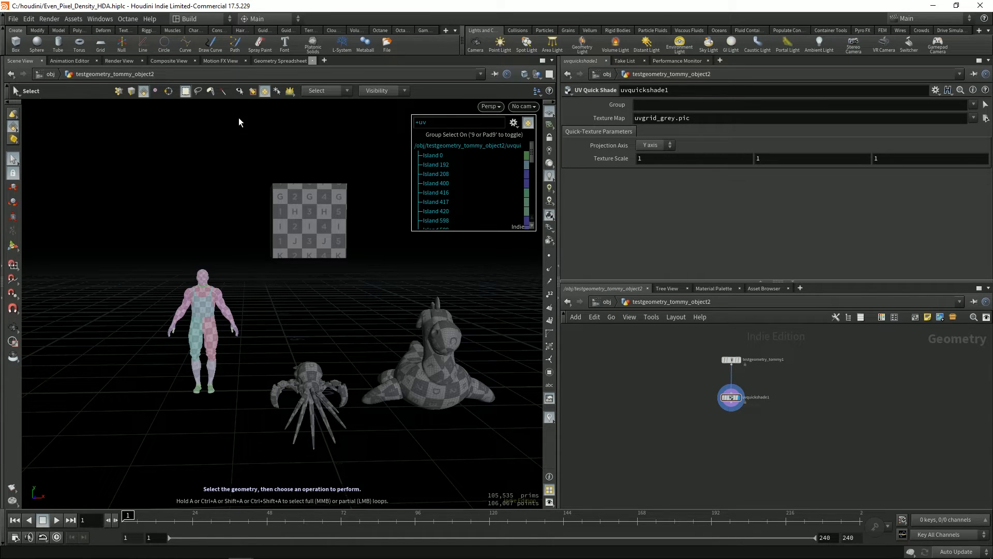
click(266, 92)
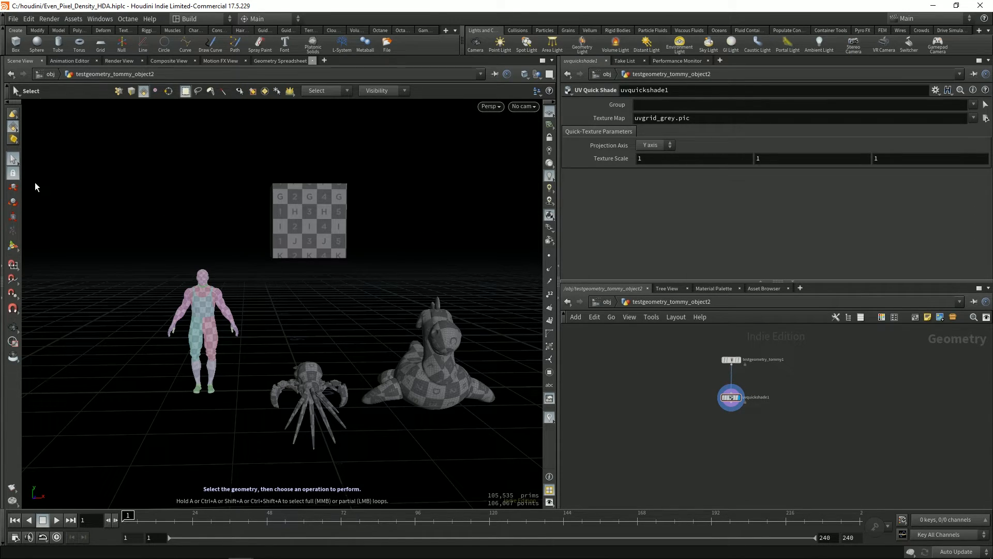
Step: Add an H123_Pixel_Density node after the tommy test geometry, replacing and deleting uvquickshade1
key(Tab)
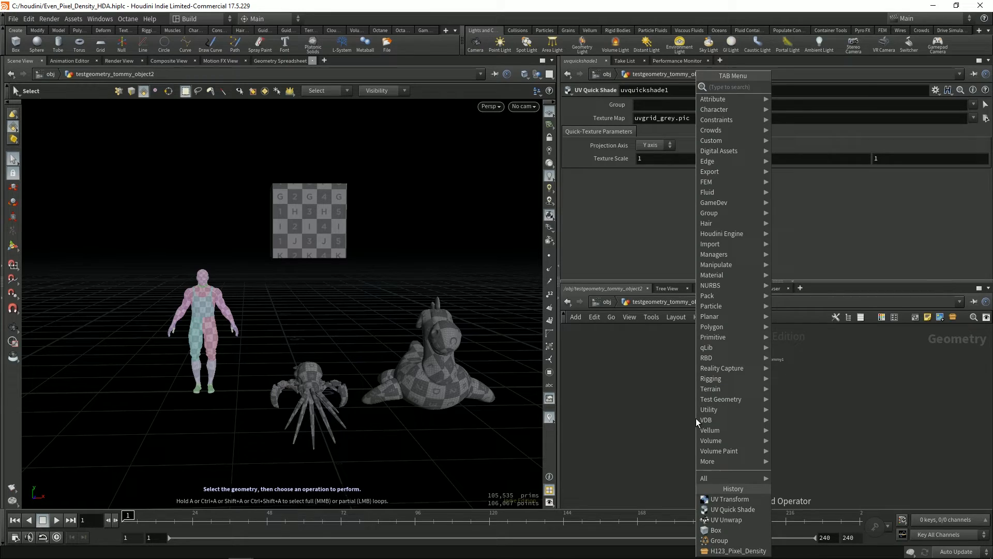
click(713, 550)
click(693, 399)
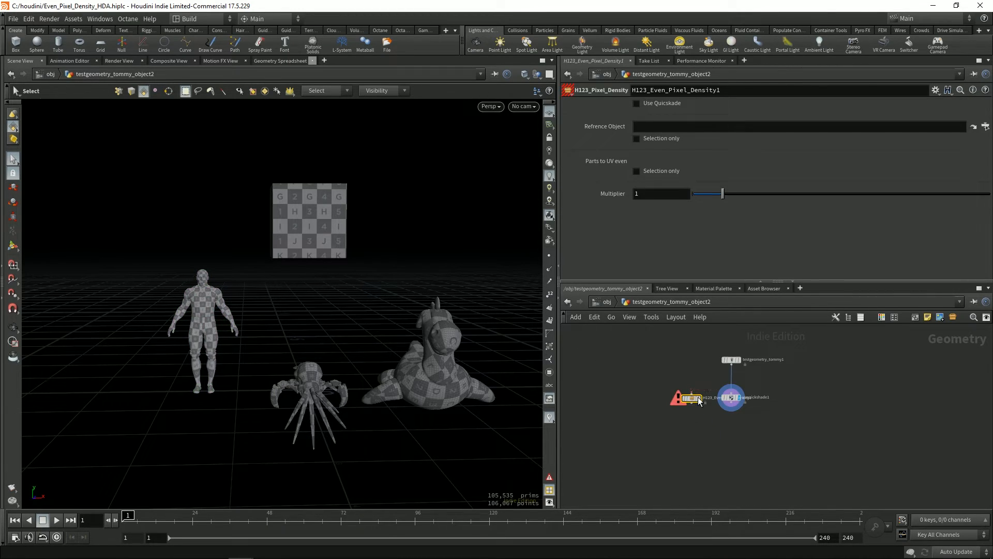
drag(693, 399, 753, 417)
key(Delete)
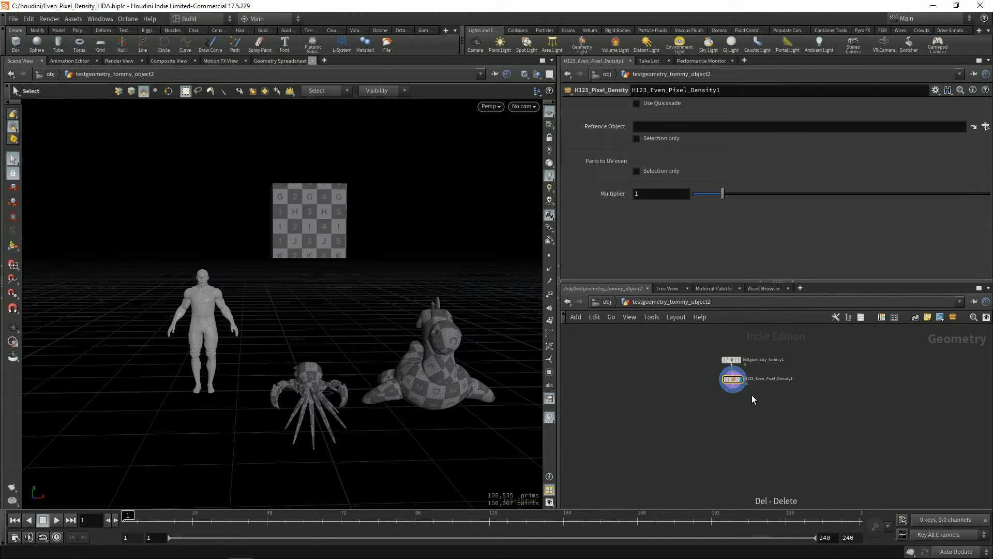
Step: Enable Use Quickshade on tommy's density node, pin its parameters and set the Reference Object to ref_box's uvquickshade1
click(637, 104)
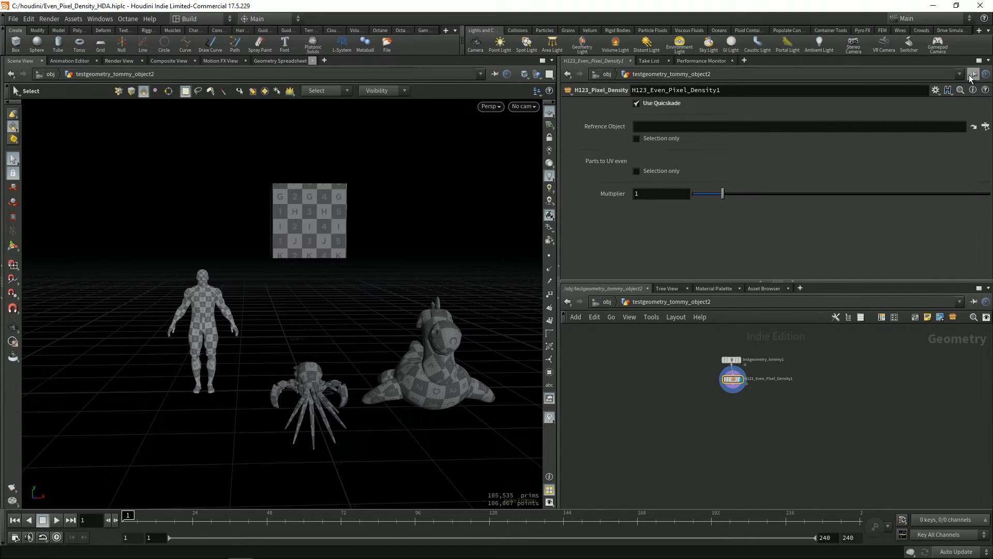
click(607, 302)
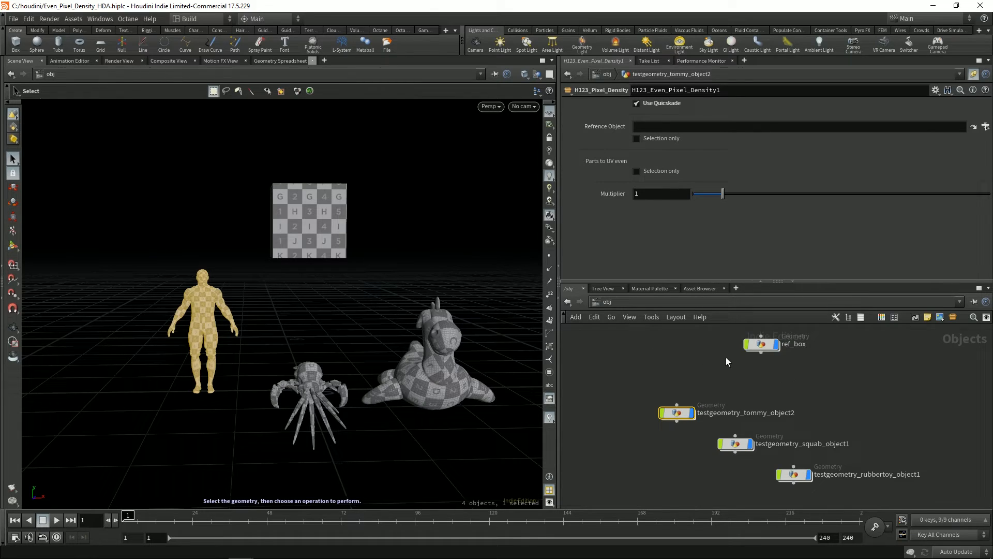
double_click(762, 344)
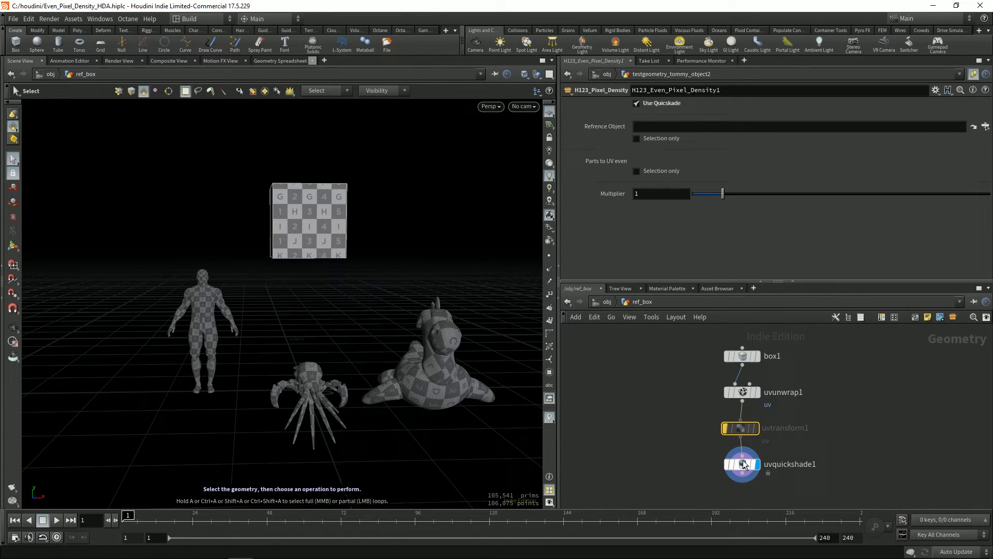
drag(665, 126, 666, 126)
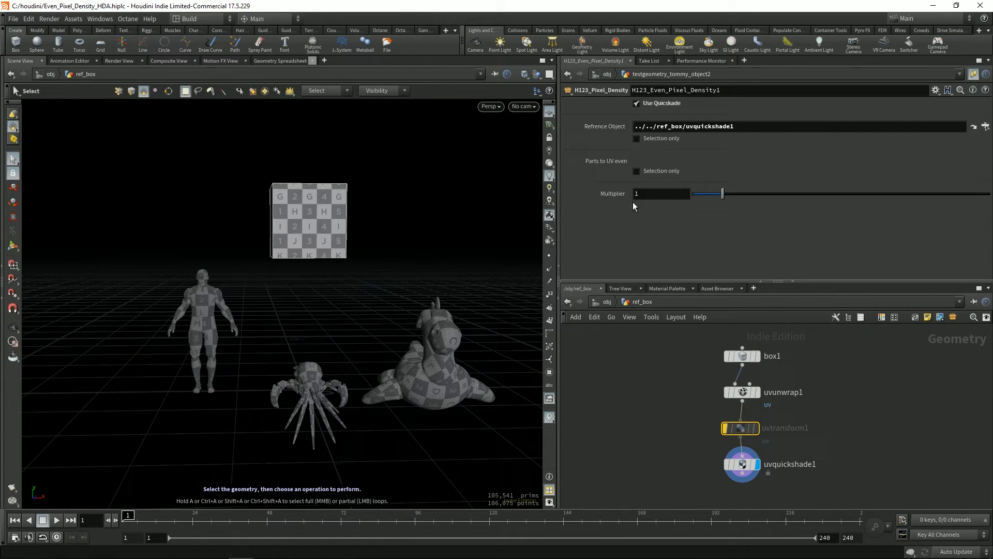
Step: Return to the testgeometry_tommy_object2 network and copy its H123_Even_Pixel_Density1 node
click(608, 302)
double_click(673, 412)
drag(275, 320, 318, 197)
key(s)
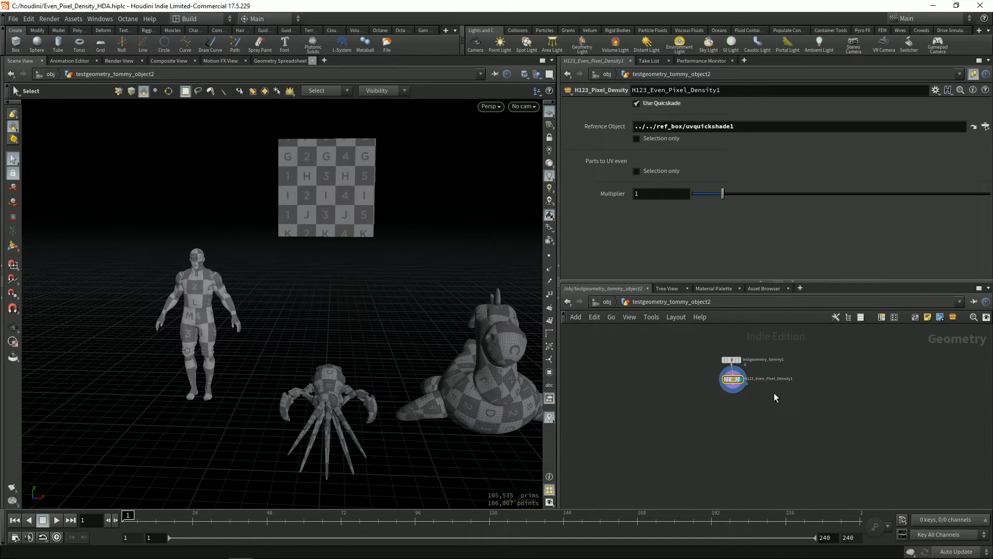
key(ctrl+c)
Step: Paste the density node into testgeometry_squab_object1, wire it after transform1 and delete uvquickshade1
click(607, 302)
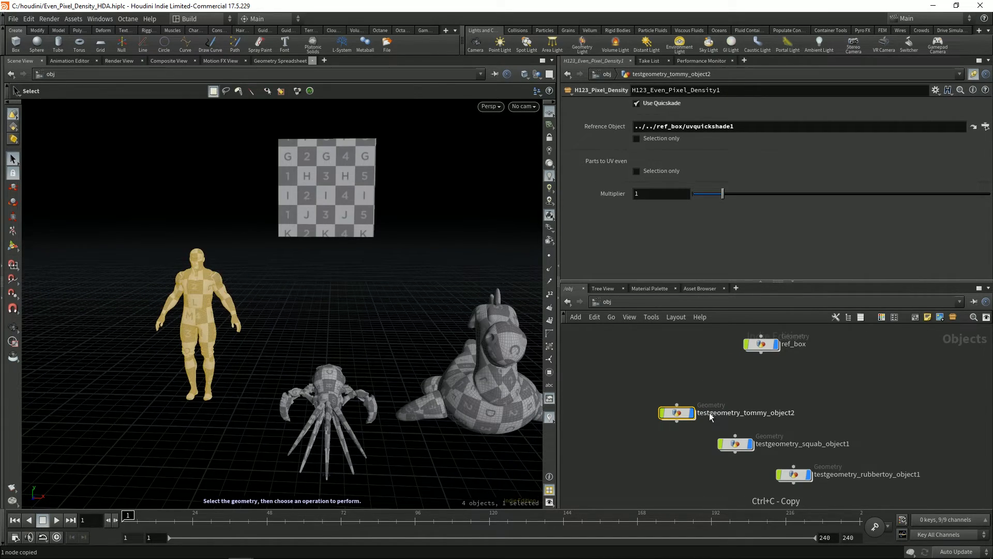
double_click(735, 445)
key(Delete)
key(ctrl+v)
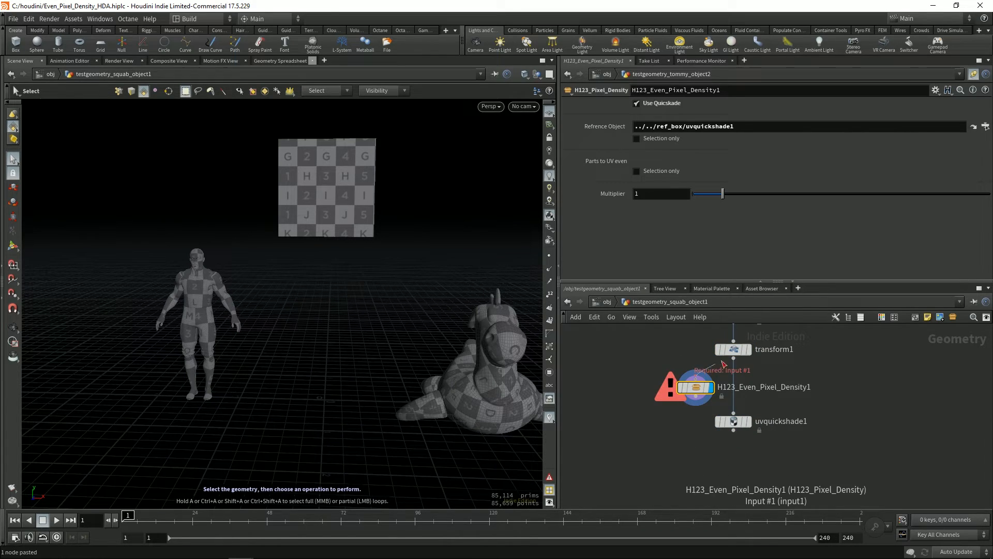
drag(718, 367, 734, 356)
click(733, 421)
key(Delete)
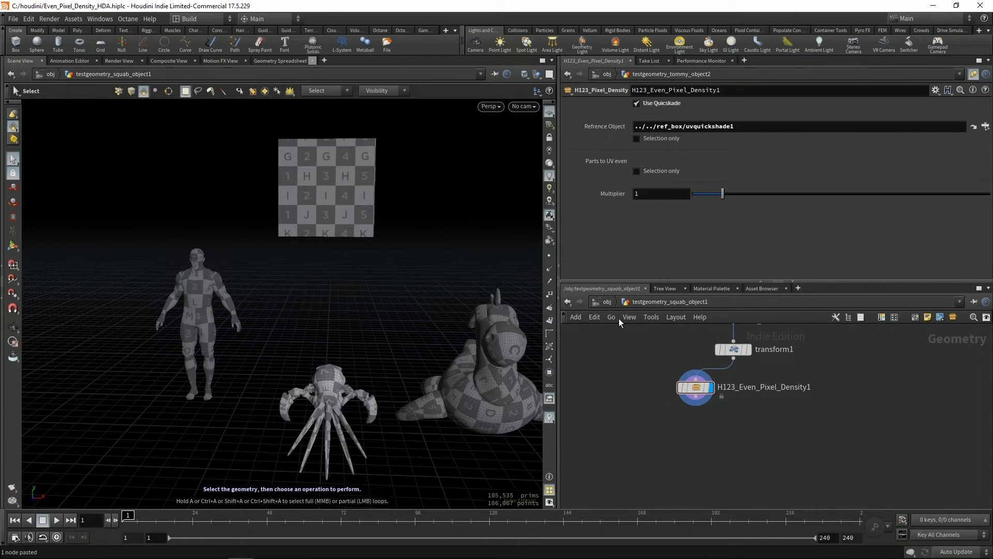
Step: Paste the density node into testgeometry_rubbertoy_object1, connect it to testgeometry_rubbertoy1 and delete uvquickshade1
click(601, 303)
double_click(727, 441)
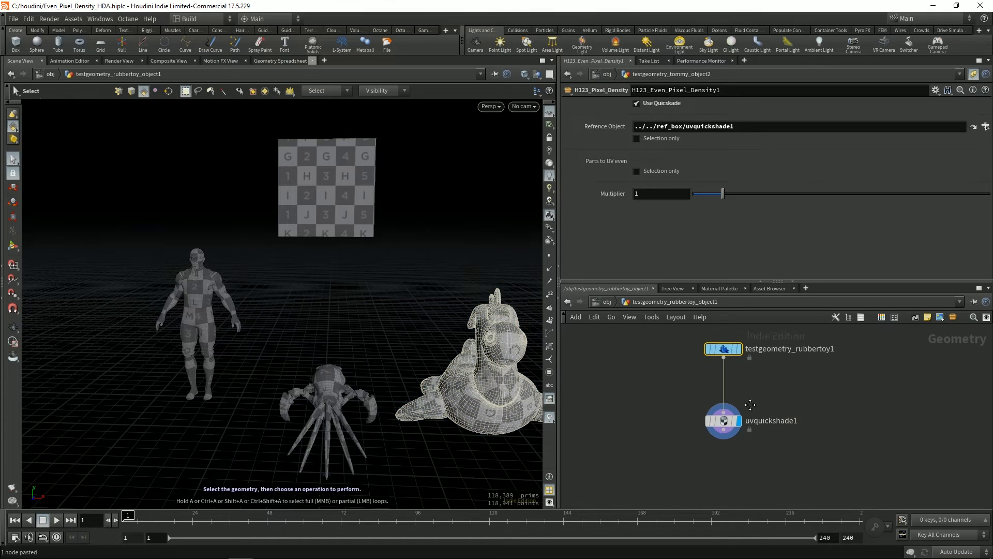
key(ctrl+v)
drag(762, 394, 723, 359)
click(735, 420)
key(Delete)
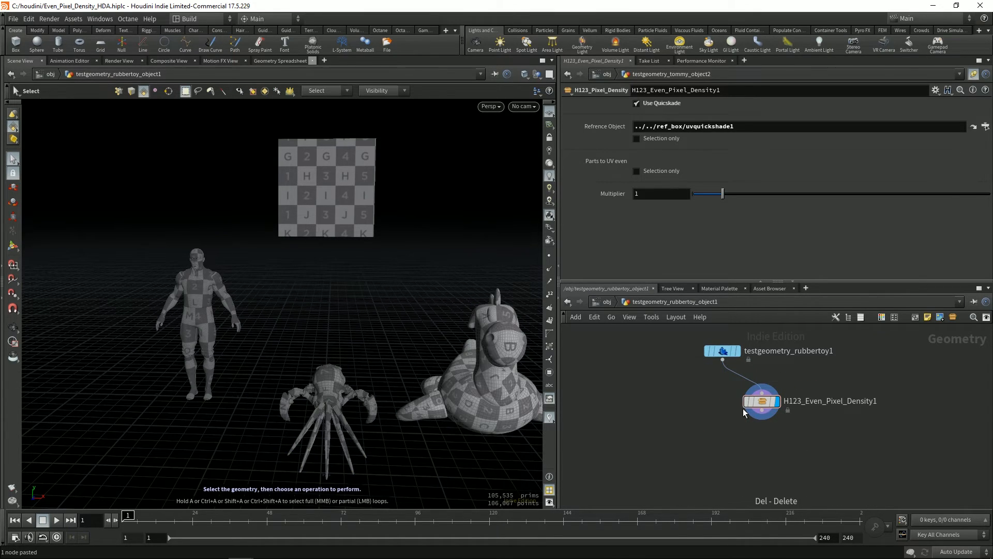
key(l)
Step: Return to the object level, open the ref_box network and select uvunwrap1
click(612, 303)
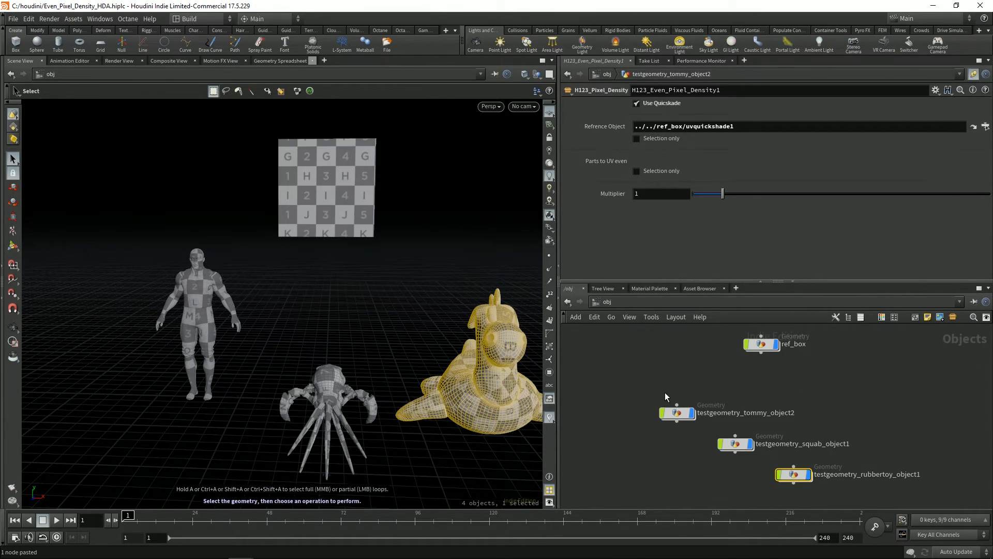
click(760, 344)
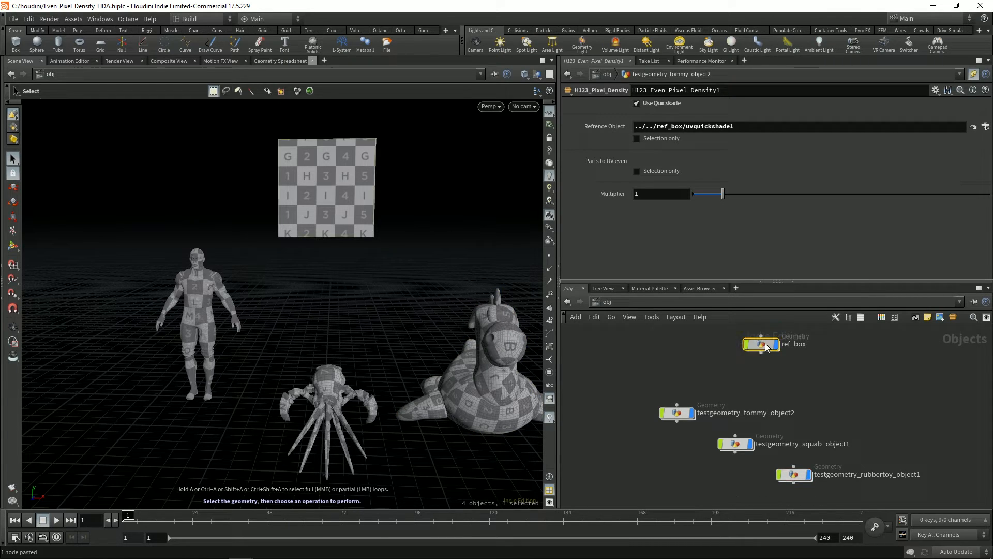
double_click(766, 343)
click(538, 74)
click(568, 85)
alt+drag(401, 261, 614, 356)
click(782, 393)
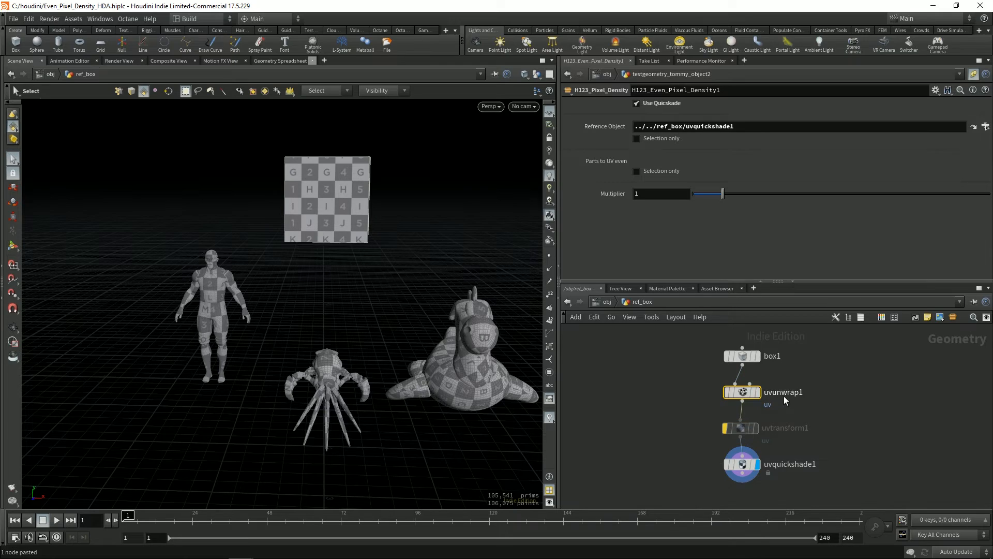
drag(729, 193, 733, 192)
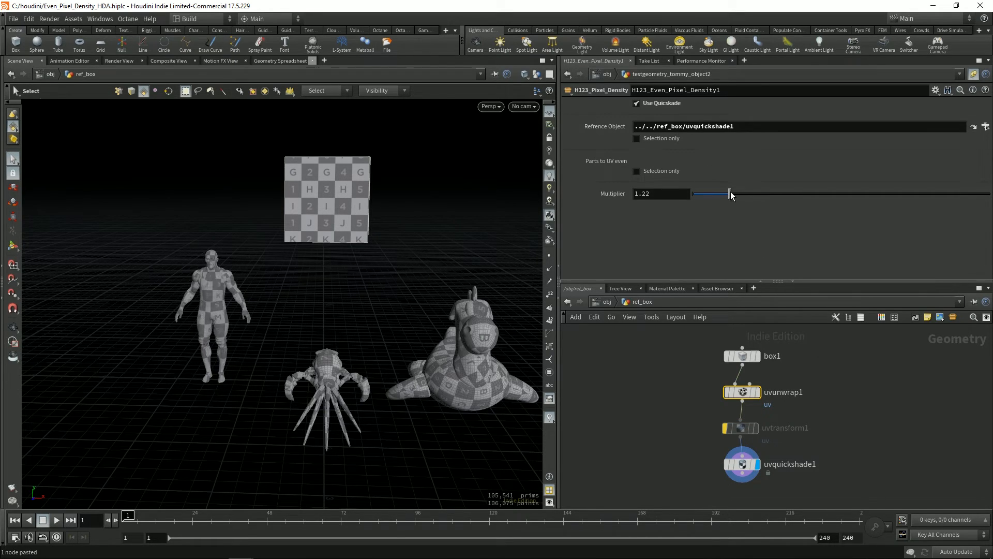
key(ctrl+z)
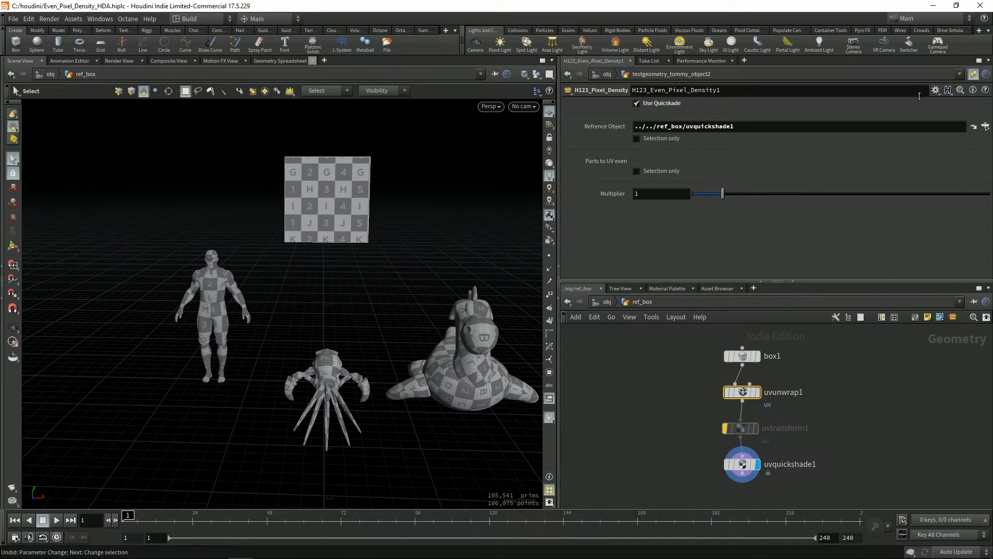
Step: Unpin the parameters and turn off the bypass on ref_box's uvtransform1 node
click(973, 74)
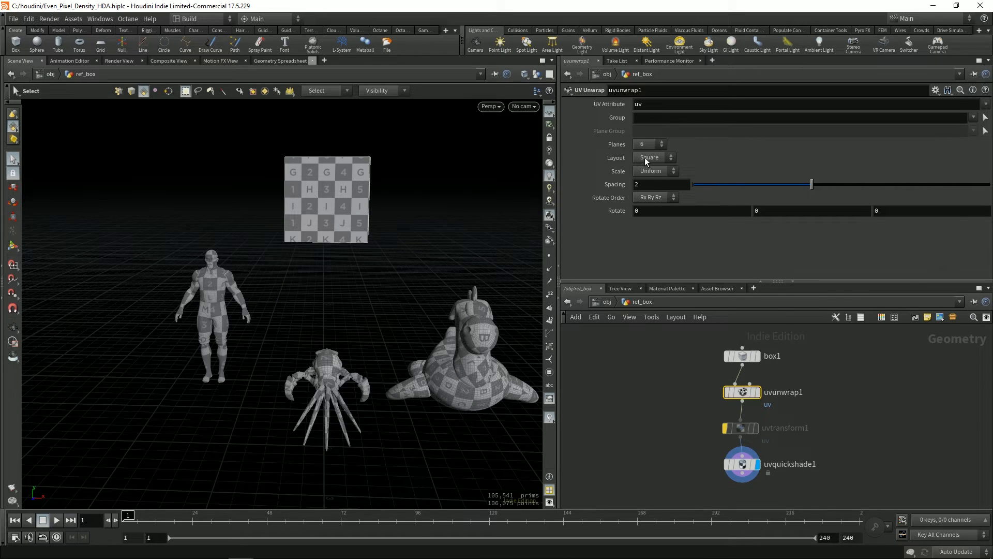
click(724, 464)
drag(691, 417, 762, 451)
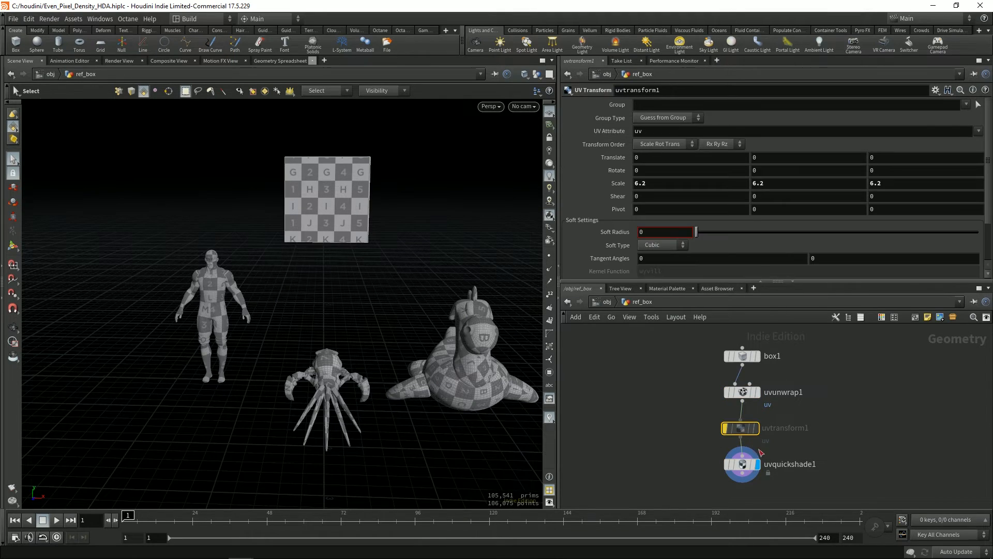
key(b)
Step: Toggle the bypass on uvtransform1 and compare the checker sizes on tommy, squab and rubbertoy against ref_box
alt+drag(335, 309, 377, 322)
alt+middle_drag(378, 321, 357, 317)
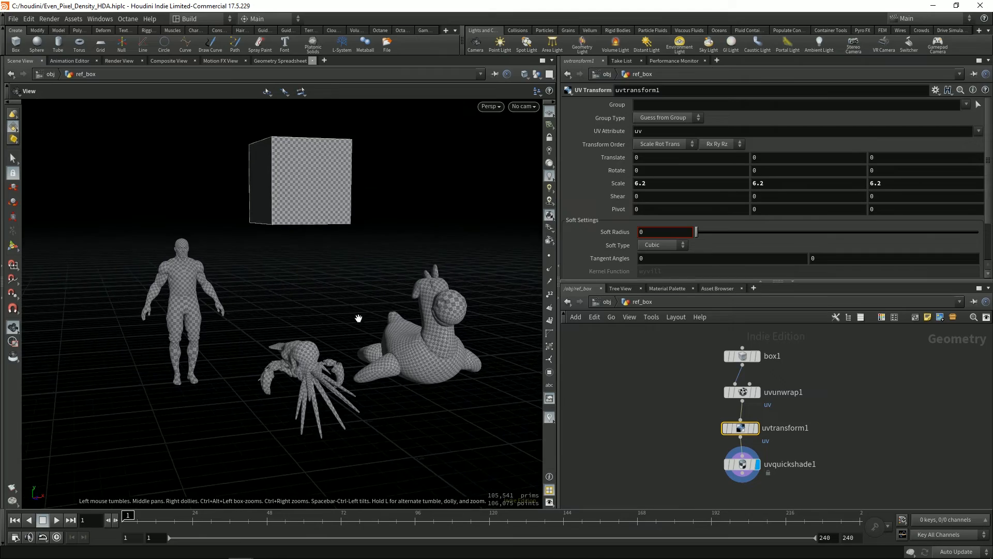
alt+drag(357, 318, 351, 337)
key(shift+w)
drag(392, 334, 425, 316)
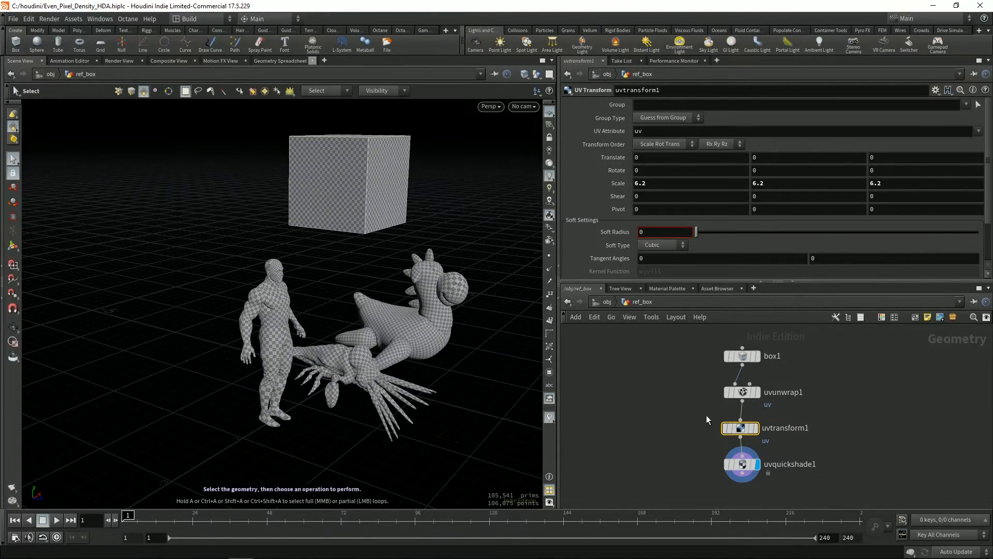
key(q)
key(q)
key(q)
key(q)
key(q)
key(q)
key(Escape)
drag(431, 356, 352, 315)
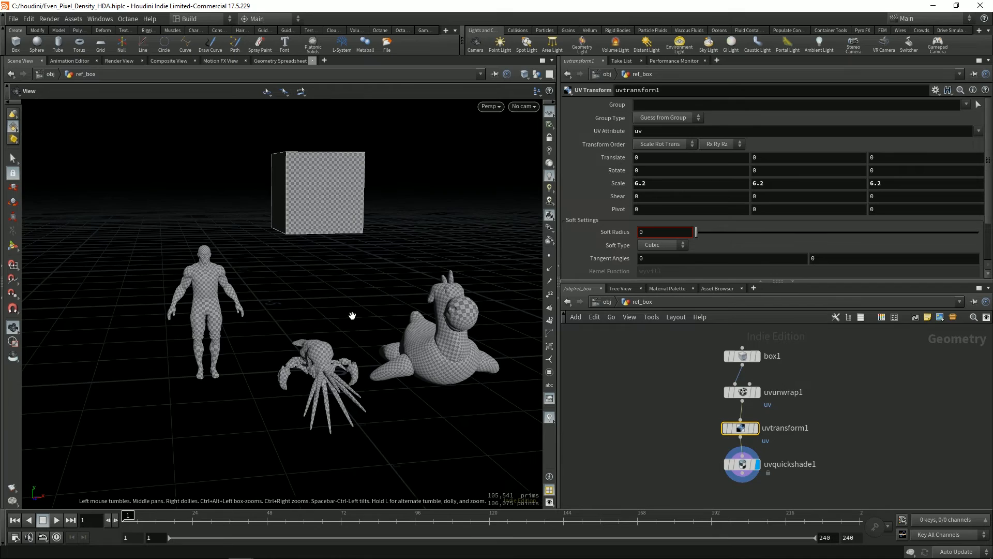
alt+middle_drag(352, 316, 336, 300)
Step: Return to the object level, hide ref_box with the tommy, squab and rubbertoy objects, and display testgeometry_tommy_object1
click(606, 302)
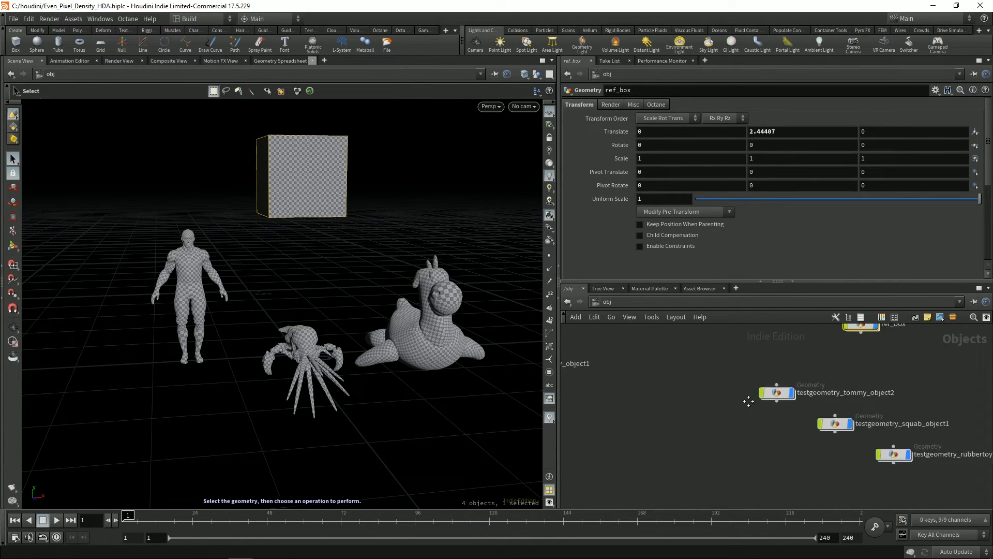
middle_drag(703, 364, 694, 396)
key(r)
drag(747, 355, 942, 481)
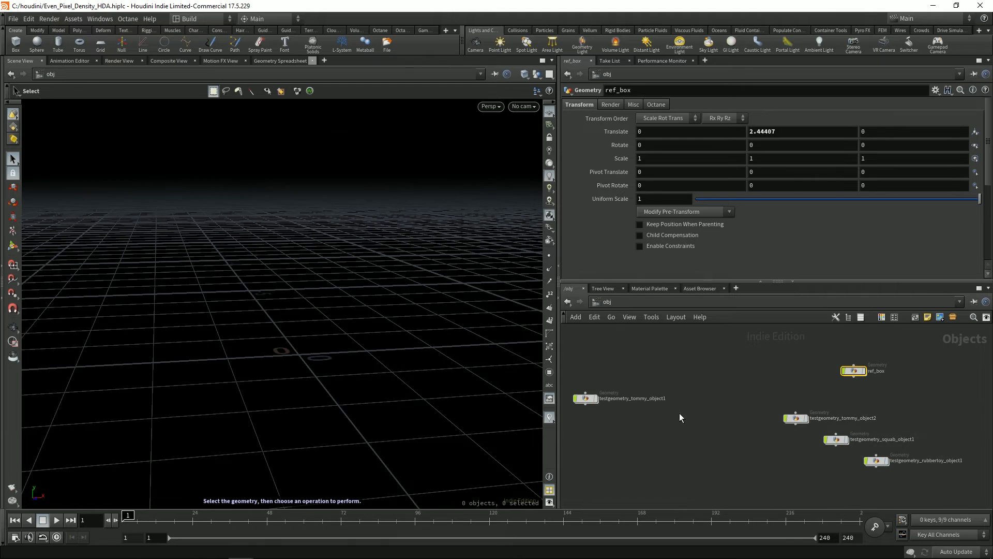
middle_drag(568, 397, 663, 387)
drag(682, 400, 689, 406)
key(r)
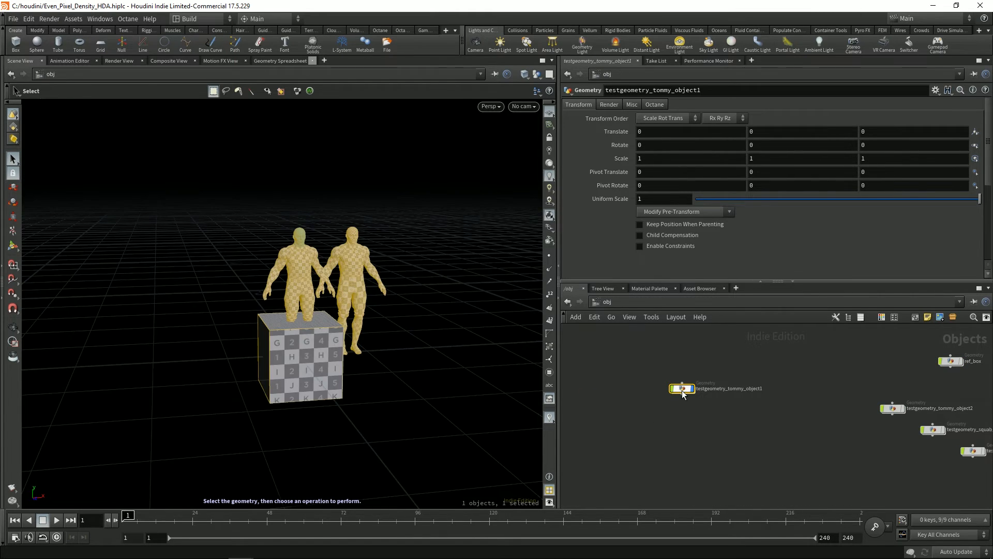
Step: Open the testgeometry_tommy_object1 network and examine the head's checker density against the body and the second figure
double_click(682, 389)
key(Escape)
alt+right_drag(282, 296, 377, 278)
alt+drag(377, 277, 380, 326)
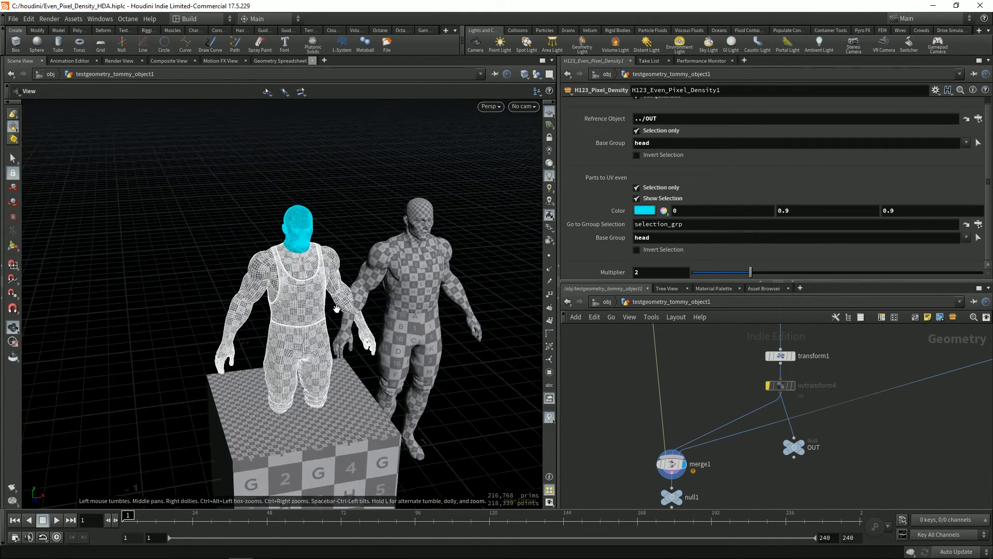
click(694, 359)
alt+right_drag(292, 257, 371, 237)
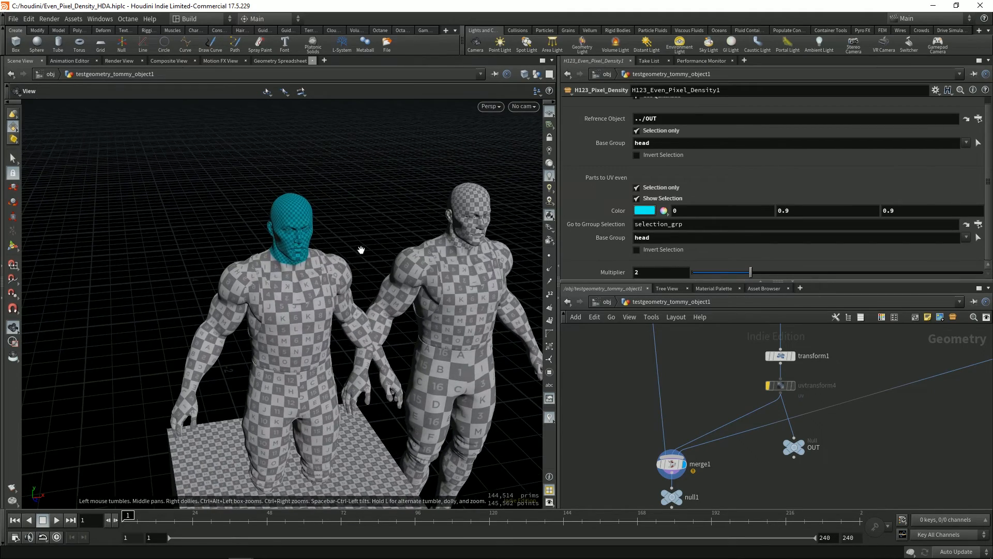
alt+middle_drag(370, 238, 364, 215)
alt+drag(364, 216, 331, 197)
alt+right_drag(321, 233, 271, 250)
drag(271, 250, 287, 260)
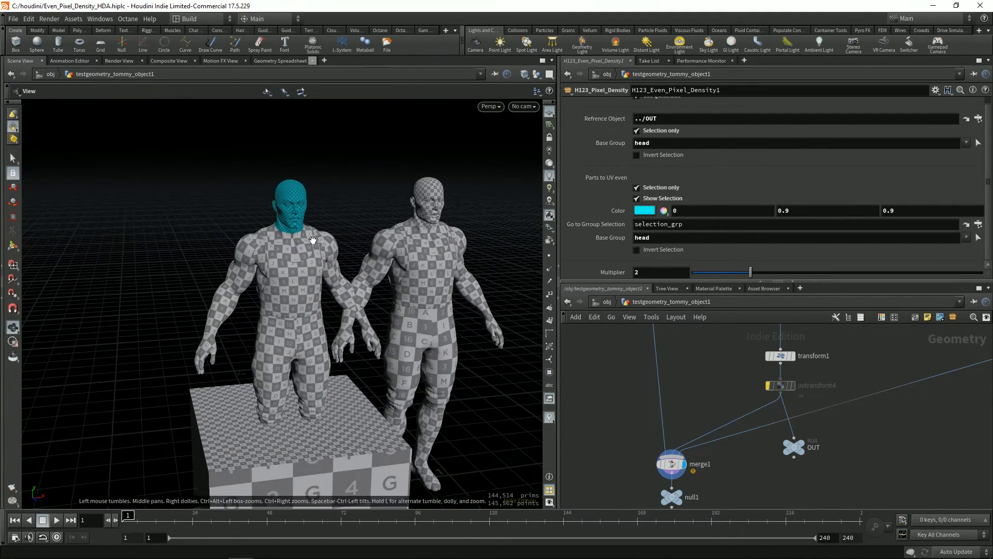
Step: Switch to the UV view and bypass H123_Even_Pixel_Density1 to inspect the original UV layout
key(space+5)
scroll(228, 300, down, 10)
scroll(425, 213, down, 6)
middle_drag(430, 207, 338, 313)
mouse_move(621, 437)
middle_down()
mouse_move(627, 394)
mouse_move(631, 423)
middle_up()
mouse_move(631, 422)
right_down()
mouse_move(632, 388)
mouse_move(632, 423)
right_up()
click(664, 357)
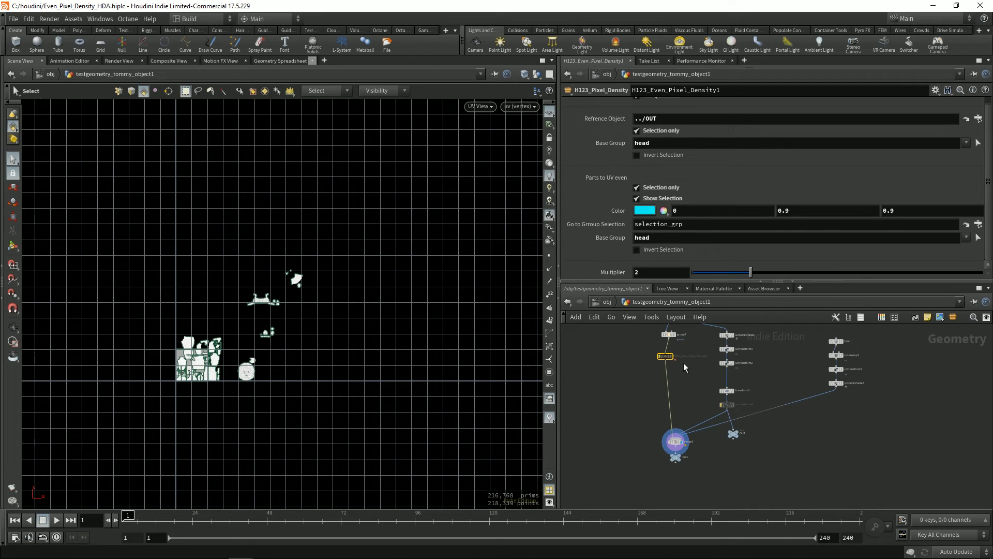
Step: Re-enable H123_Even_Pixel_Density1 and examine the head's UV islands before returning to the perspective view
scroll(370, 323, up, 3)
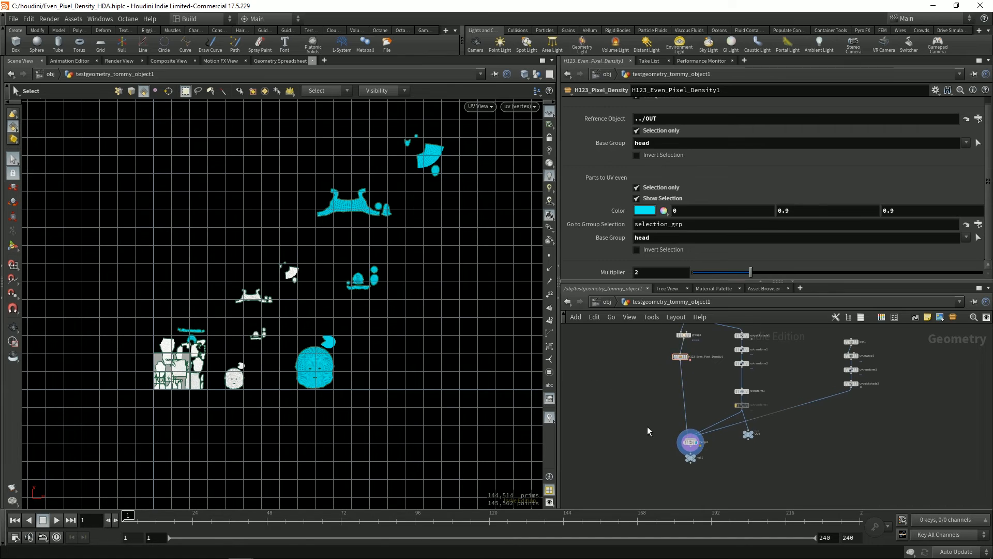
key(space)
scroll(364, 336, up, 3)
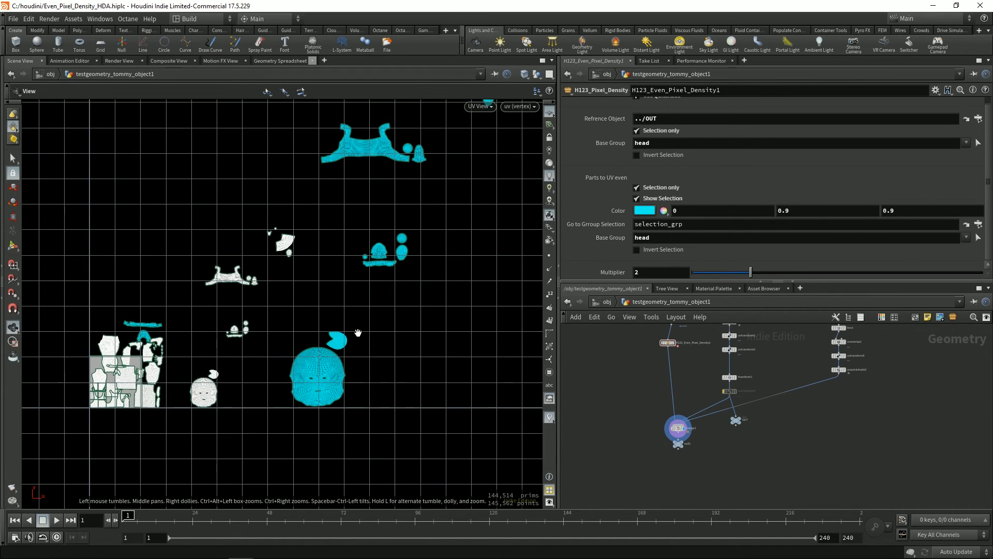
middle_drag(397, 186, 350, 279)
scroll(355, 281, down, 4)
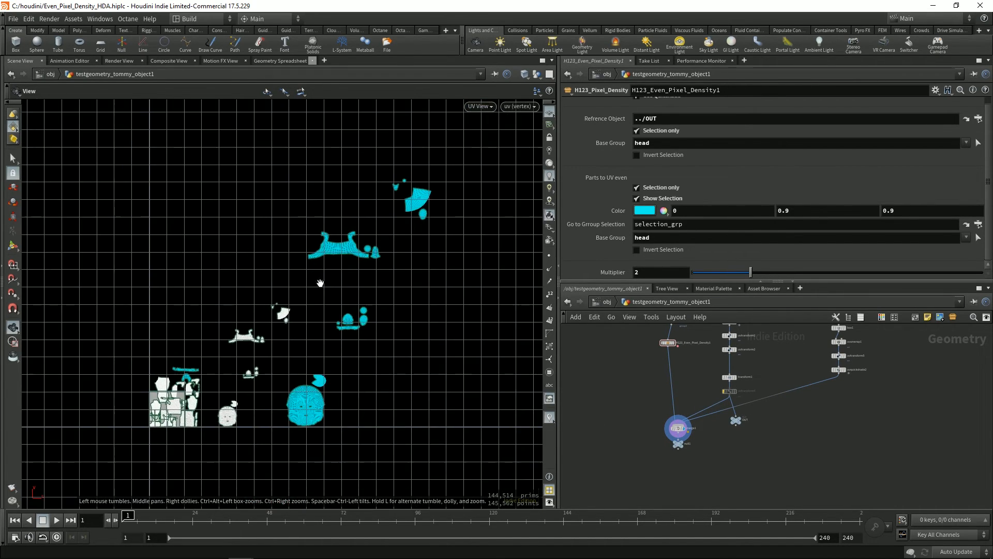
middle_drag(339, 329, 363, 231)
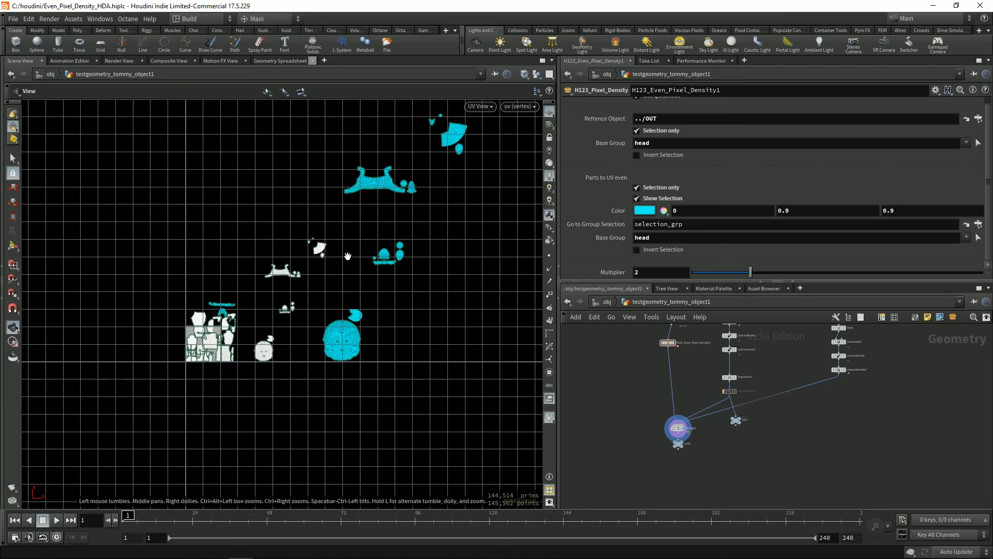
key(space+1)
mouse_move(339, 283)
mouse_down()
mouse_move(321, 318)
mouse_move(321, 248)
mouse_move(337, 266)
mouse_up()
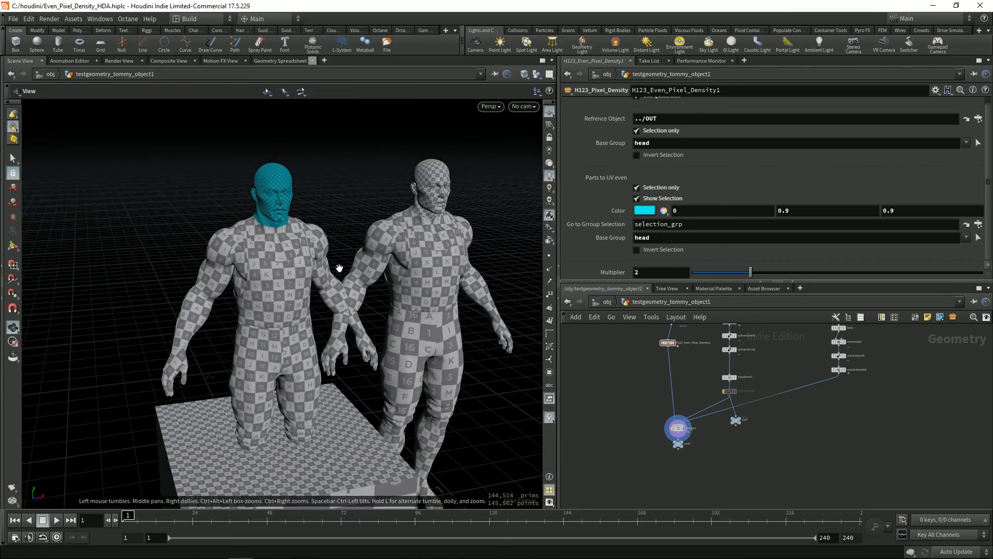